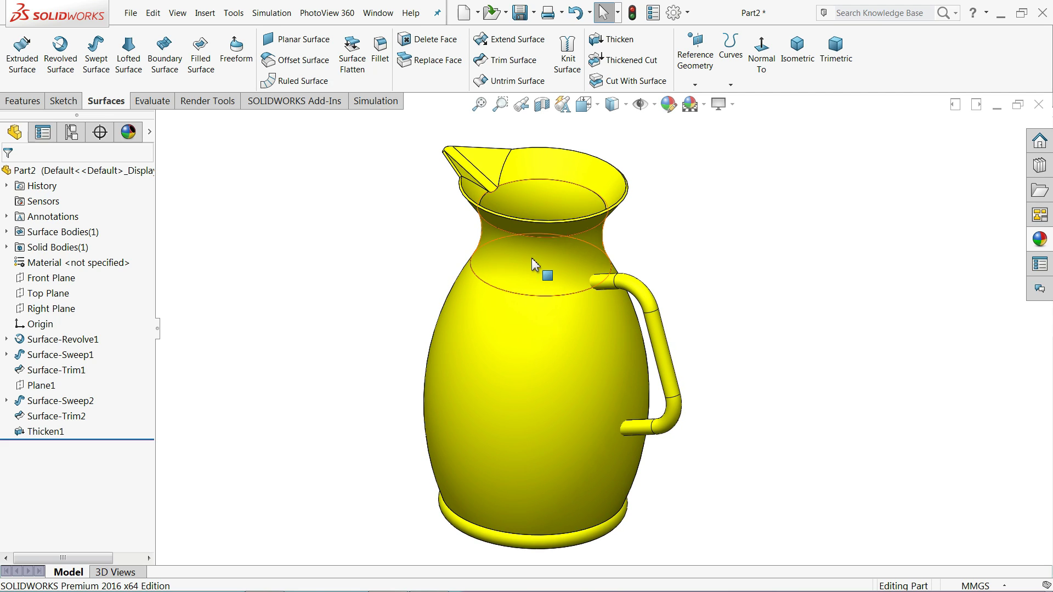
# - Inspect the finished jug's interior with a section view along the Right Plane, and close the section view
pyautogui.click(541, 105)
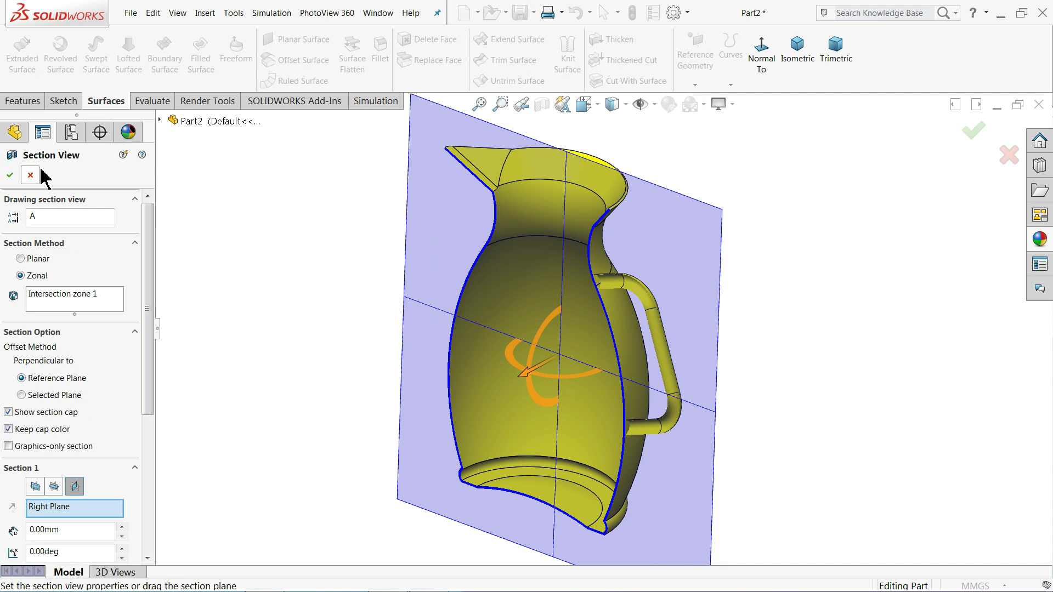
pyautogui.click(13, 172)
pyautogui.moveTo(459, 348); pyautogui.dragTo(551, 271, button='middle')
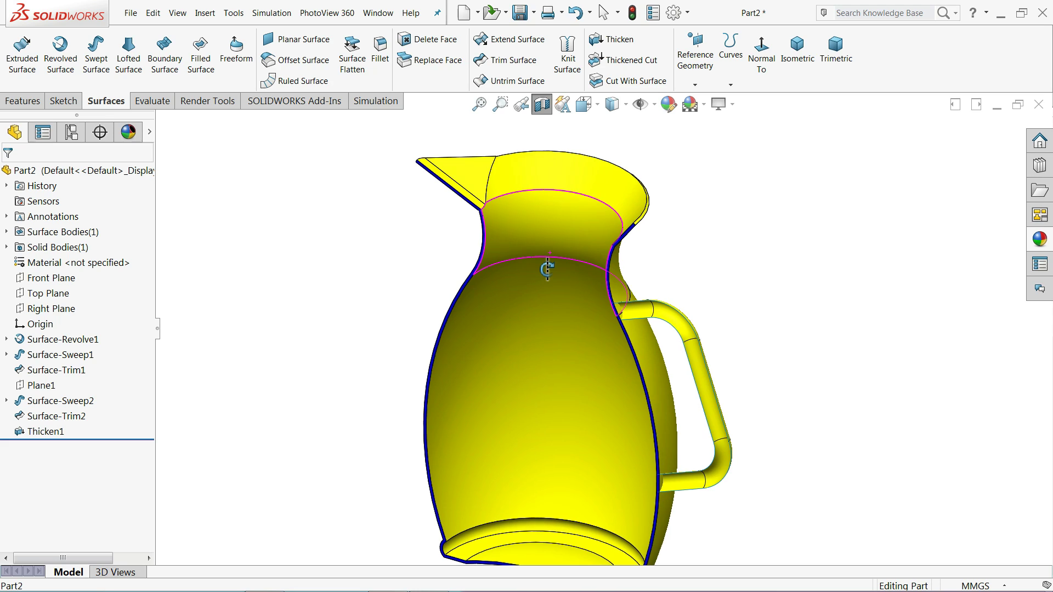
pyautogui.click(542, 104)
pyautogui.scroll(2, 527, 260)
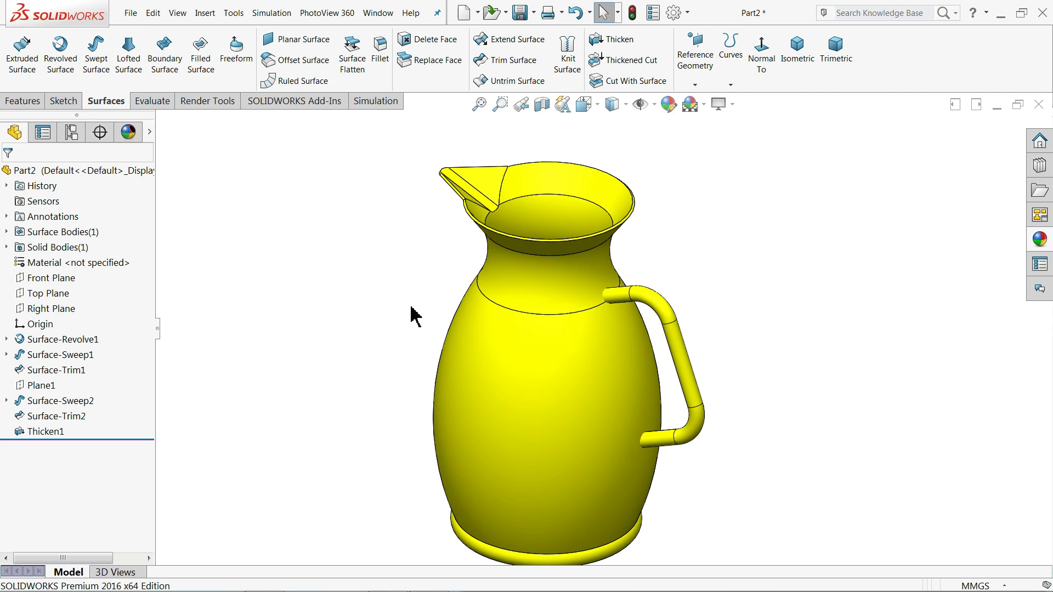
pyautogui.scroll(2, 414, 318)
pyautogui.scroll(-3, 573, 384)
# - Switch to Adobe Reader, examine the jug's dimensions in Jug1.PDF, and return to SOLIDWORKS
pyautogui.hotkey('alt', 'Tab')
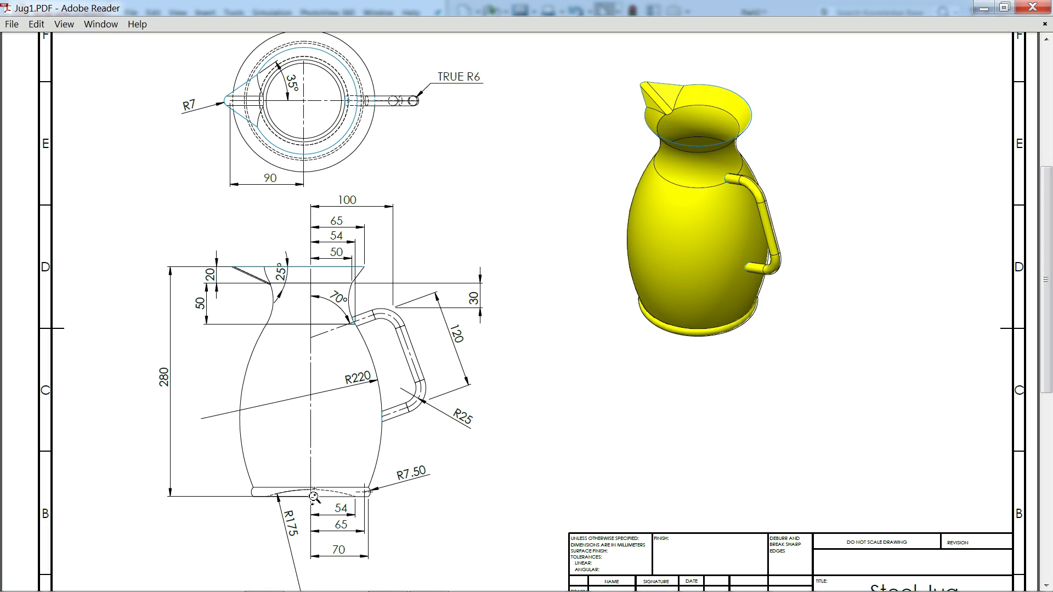
pyautogui.moveTo(323, 465)
pyautogui.mouseDown()
pyautogui.moveTo(329, 425)
pyautogui.moveTo(352, 413)
pyautogui.moveTo(348, 390)
pyautogui.moveTo(350, 413)
pyautogui.mouseUp()
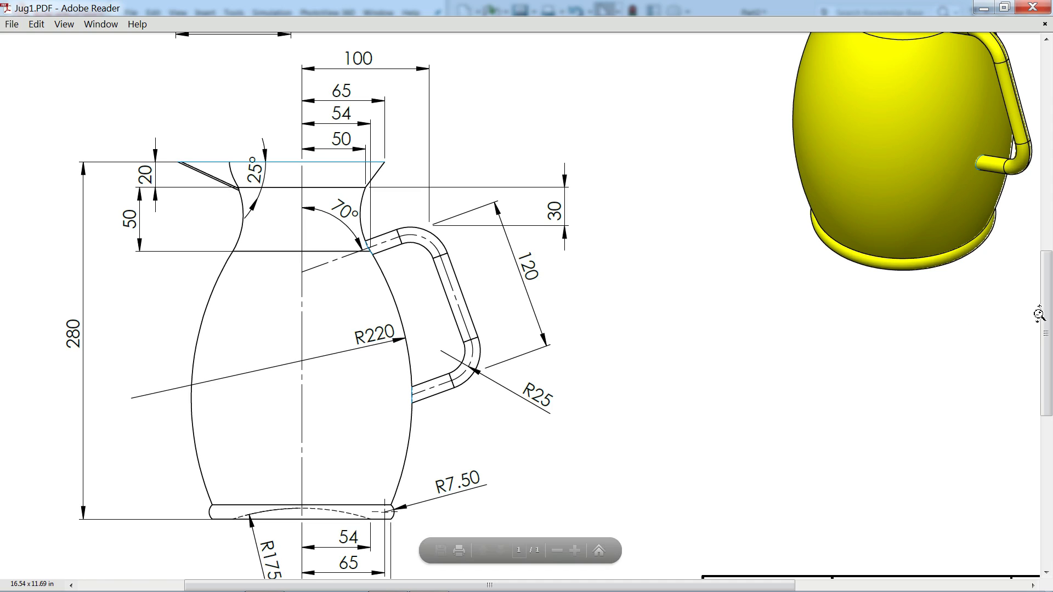
pyautogui.moveTo(1050, 332); pyautogui.dragTo(1050, 361)
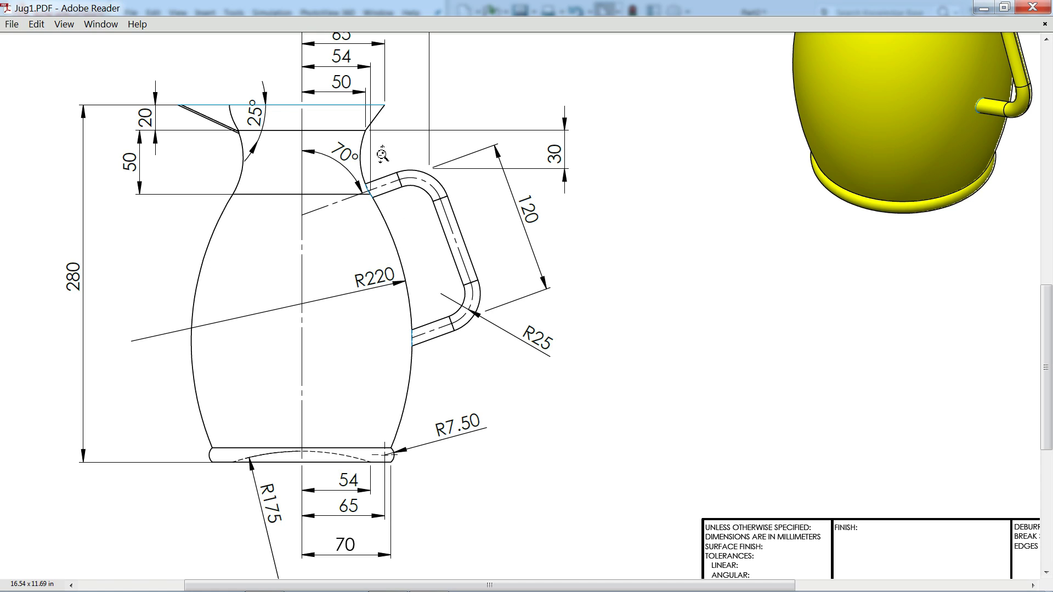
pyautogui.moveTo(1049, 310); pyautogui.dragTo(1049, 289)
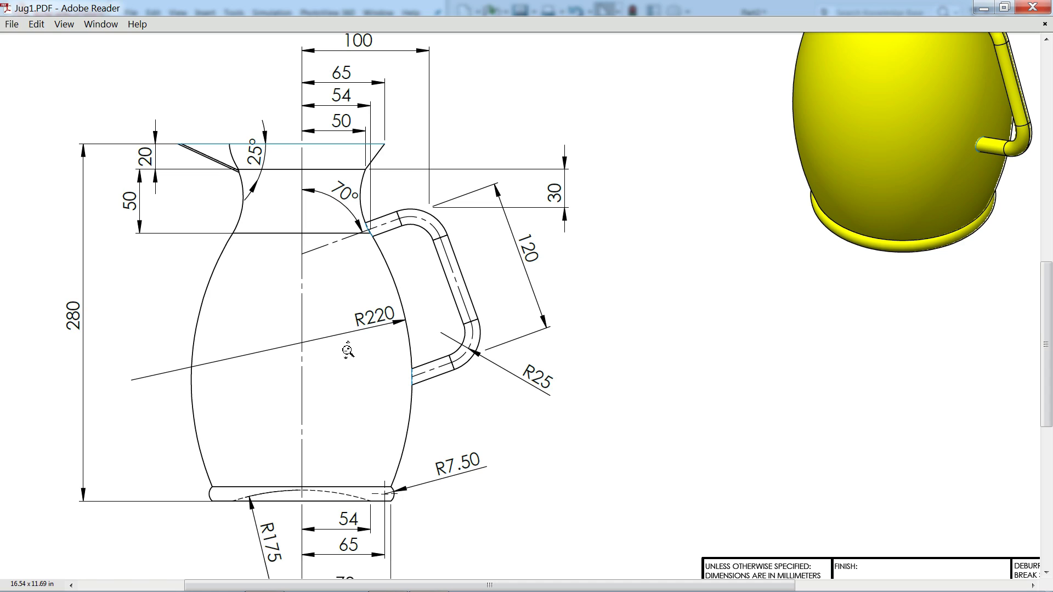
pyautogui.click(985, 9)
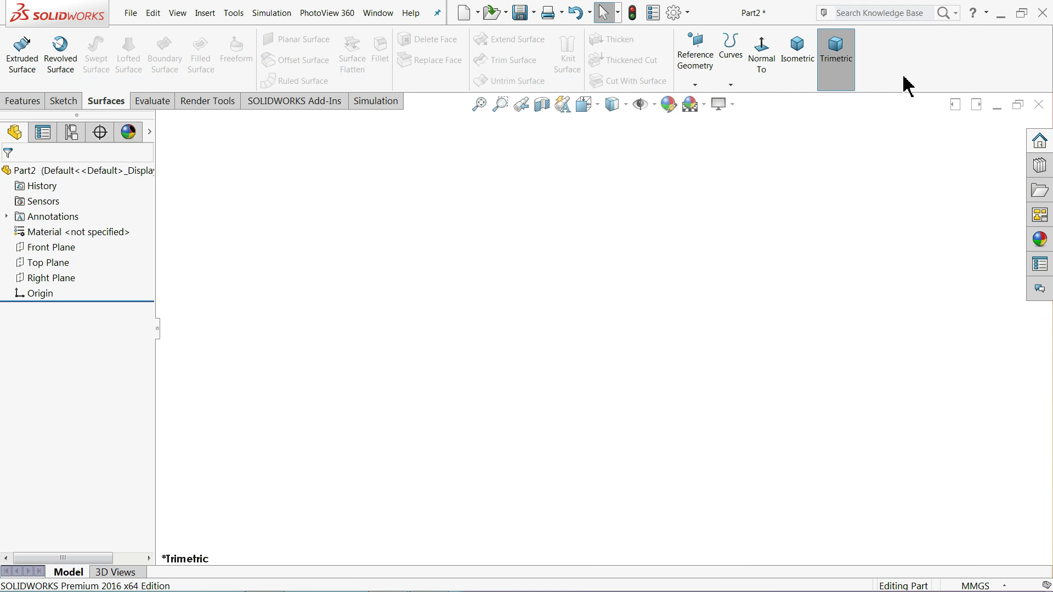
pyautogui.click(958, 581)
pyautogui.click(640, 389)
pyautogui.rightClick(104, 104)
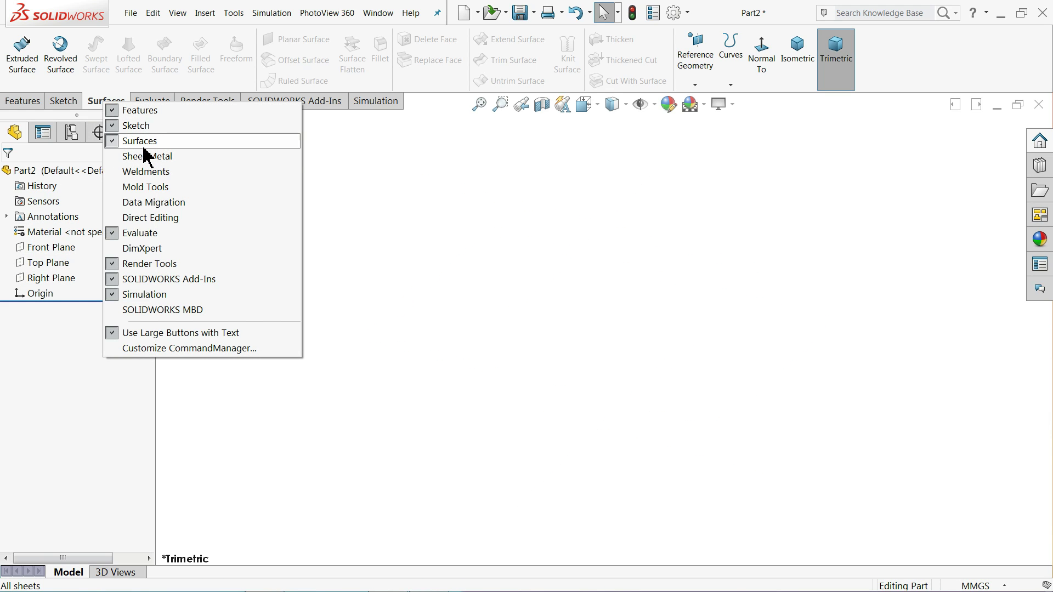
pyautogui.click(359, 177)
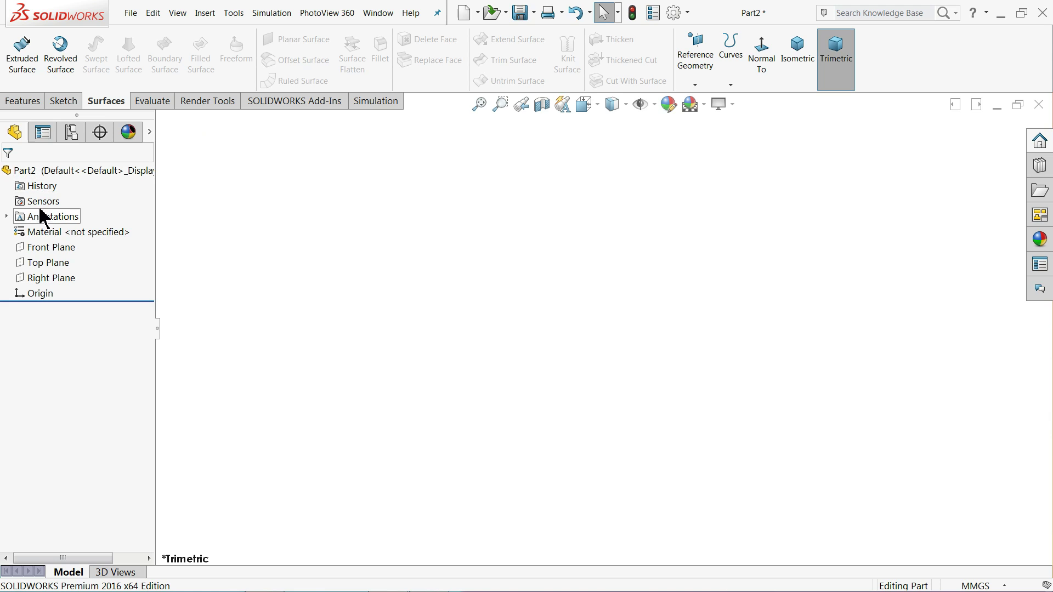
# - Start a sketch on the Right Plane and draw a vertical centerline ending at the origin and a horizontal one about 48 mm long
pyautogui.click(51, 281)
pyautogui.click(61, 269)
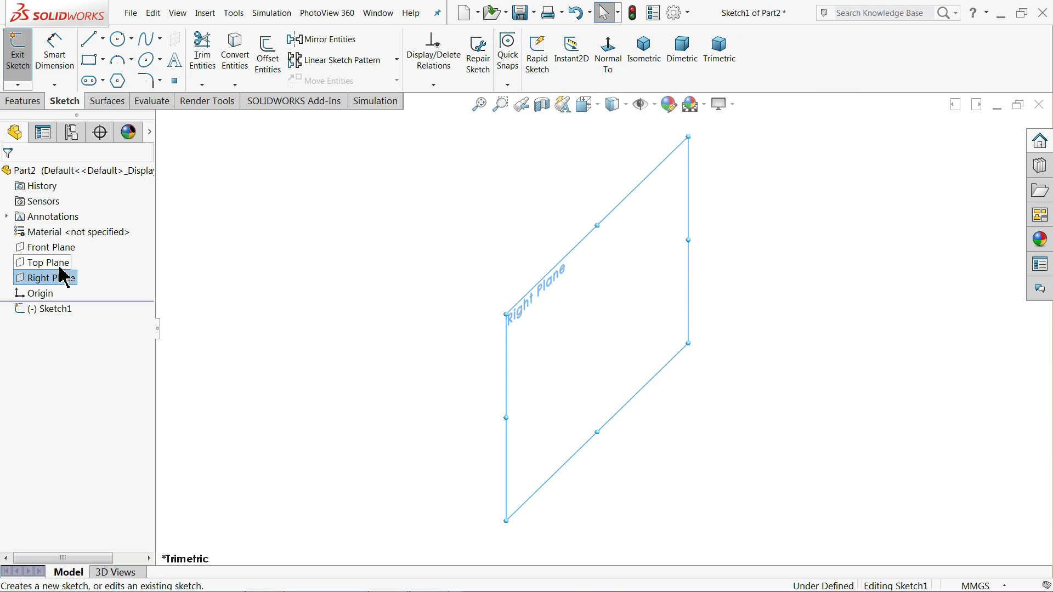
pyautogui.click(103, 38)
pyautogui.click(109, 72)
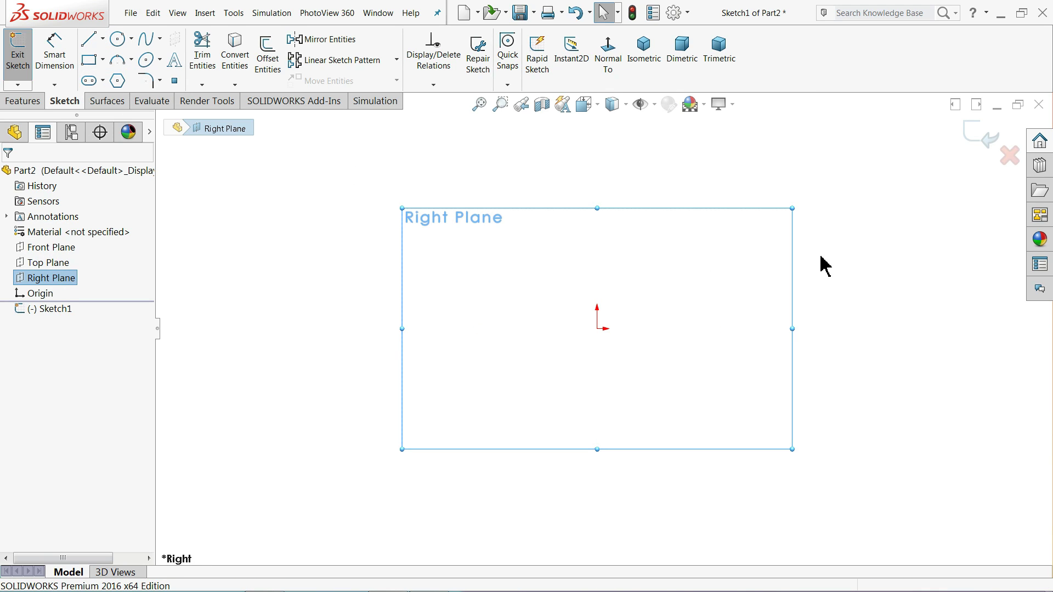
pyautogui.click(597, 136)
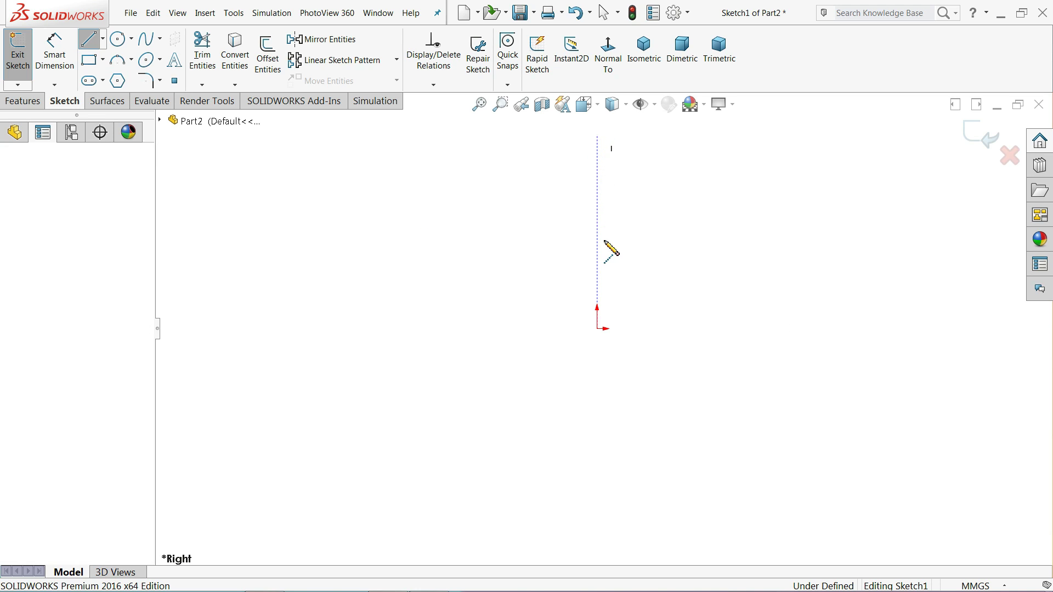
pyautogui.click(597, 329)
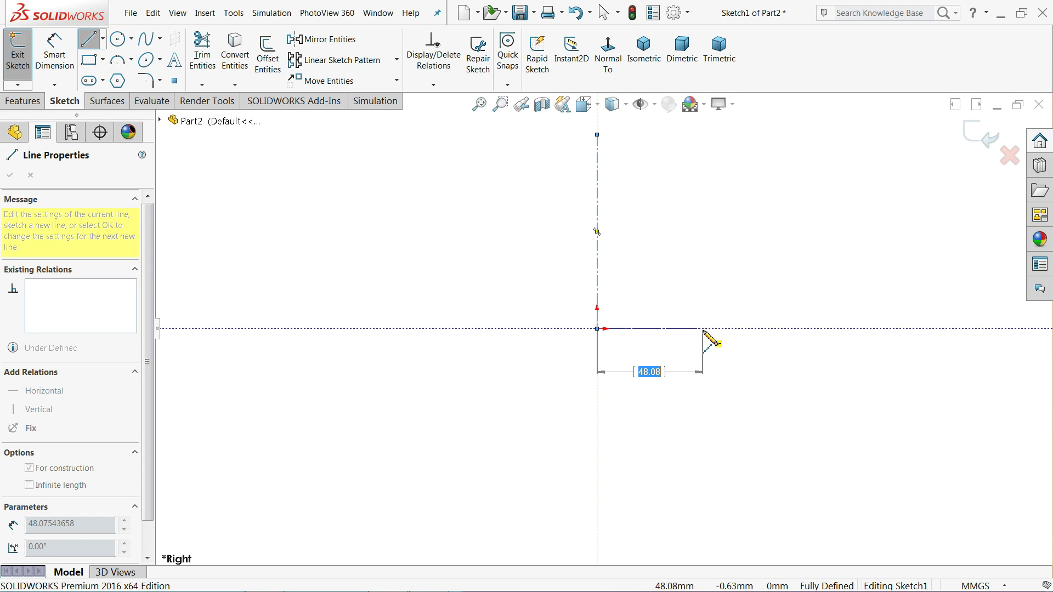
pyautogui.click(703, 328)
pyautogui.rightClick(715, 307)
pyautogui.click(753, 316)
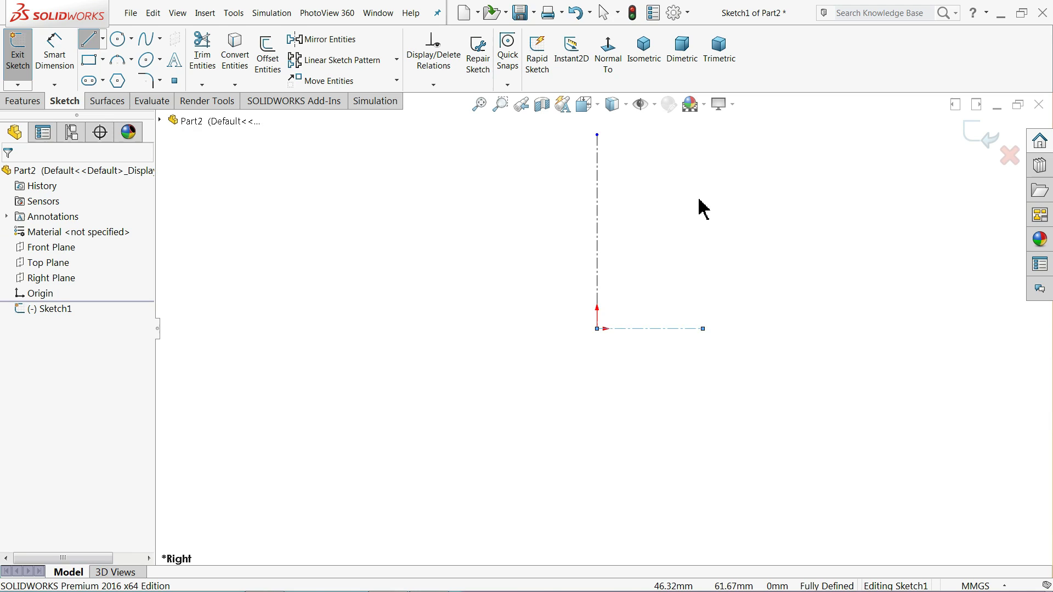
# - Draw a three-point arc from about 10 mm up the vertical centerline to about 42 mm along the horizontal centerline
pyautogui.scroll(-4, 694, 239)
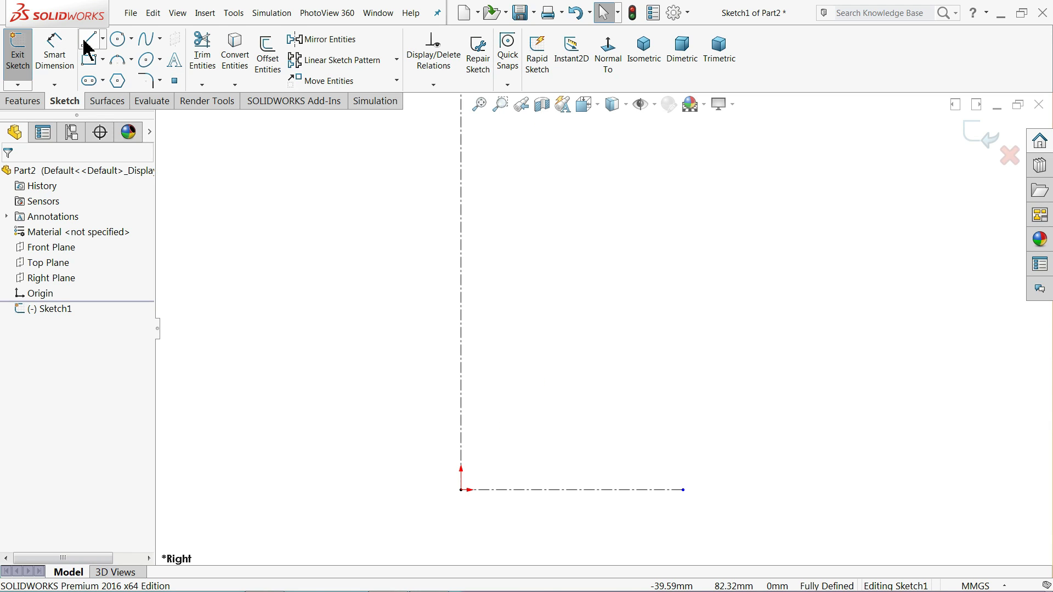
pyautogui.click(114, 66)
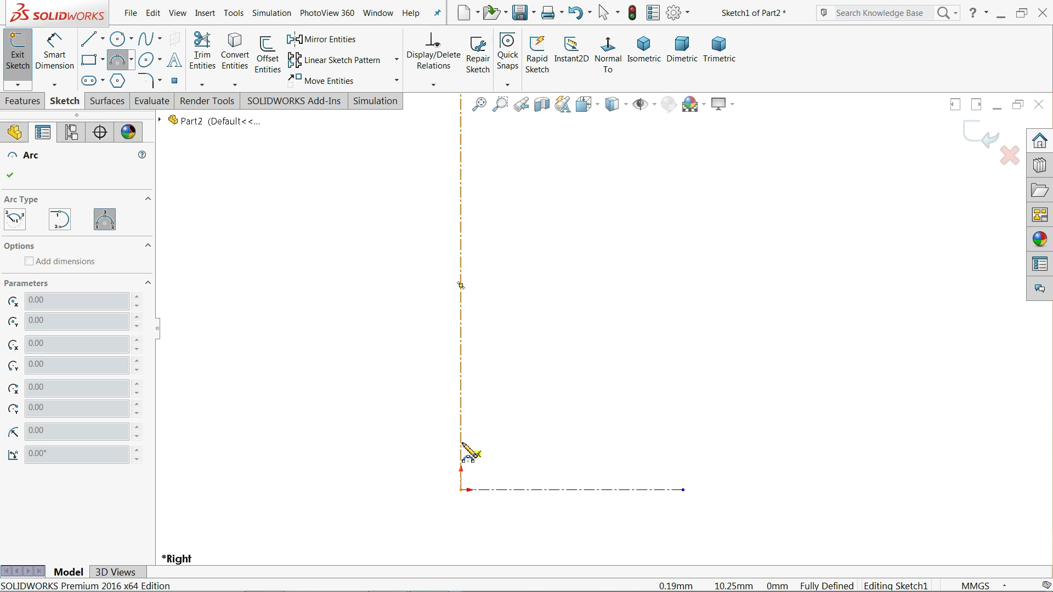
pyautogui.click(463, 443)
pyautogui.click(653, 488)
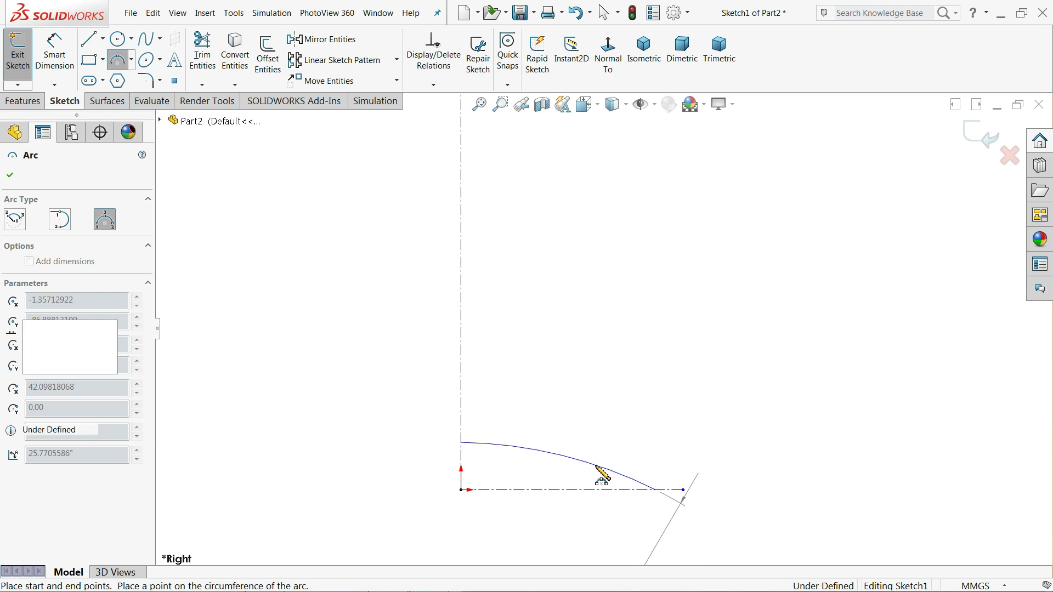
pyautogui.click(597, 467)
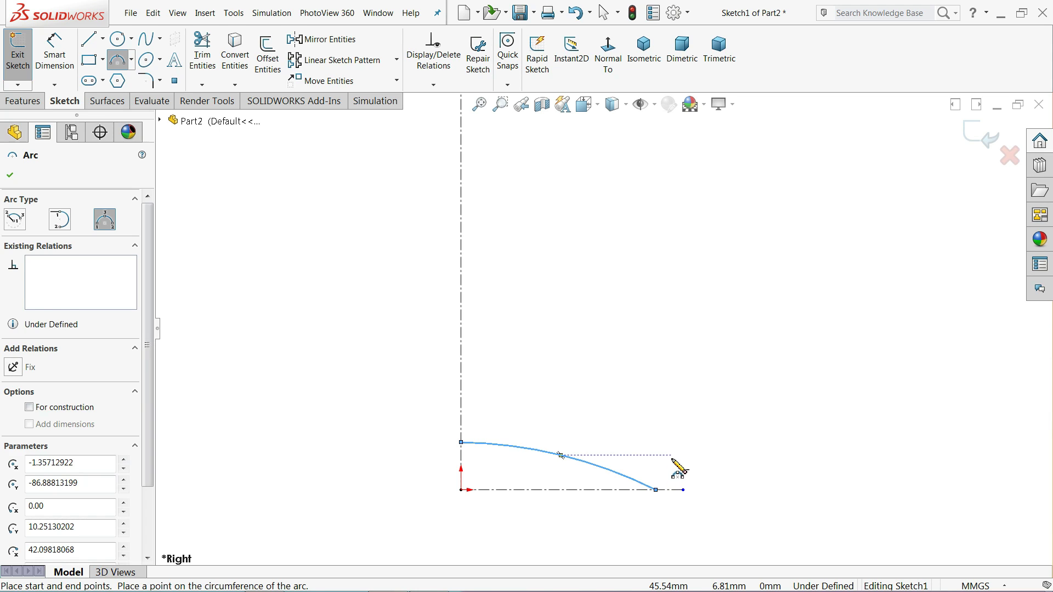
pyautogui.press('Escape')
# - Draw a line about 6 mm long from the arc's lower end to the outer end of the horizontal centerline
pyautogui.press('l')
pyautogui.scroll(-3, 674, 499)
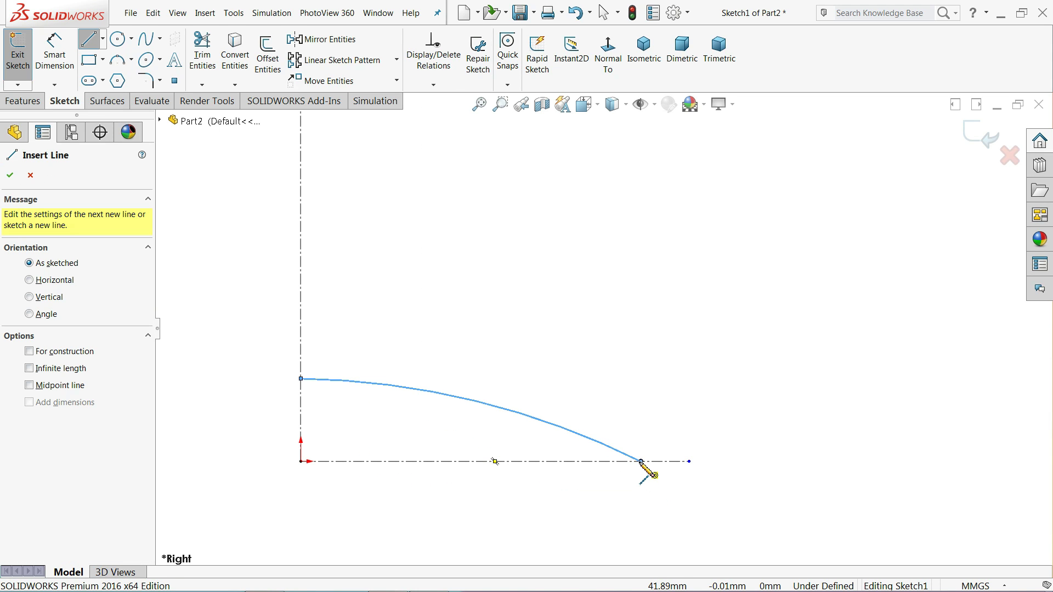
pyautogui.click(641, 463)
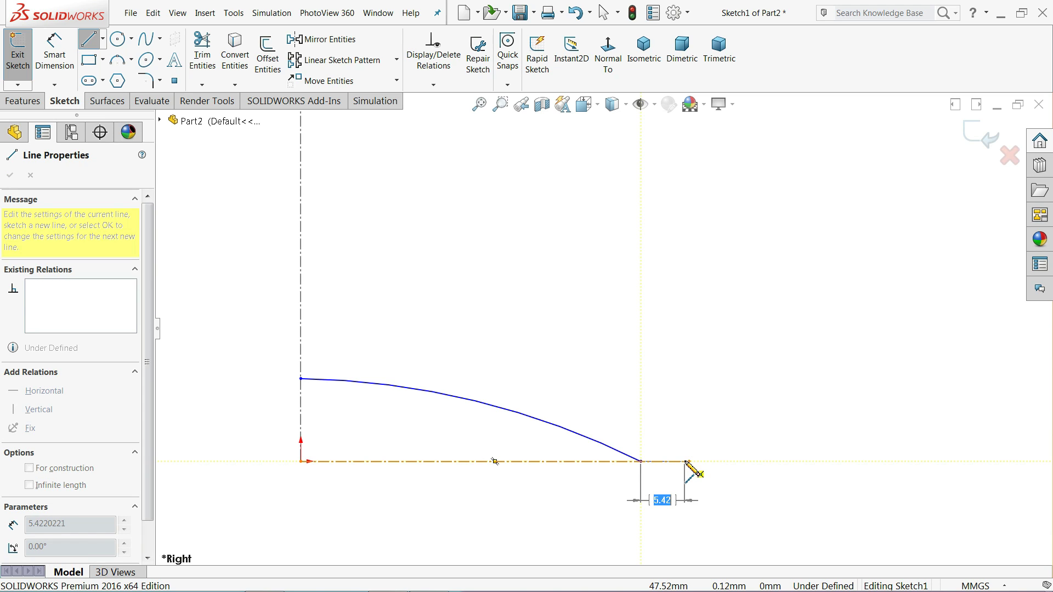
pyautogui.click(688, 462)
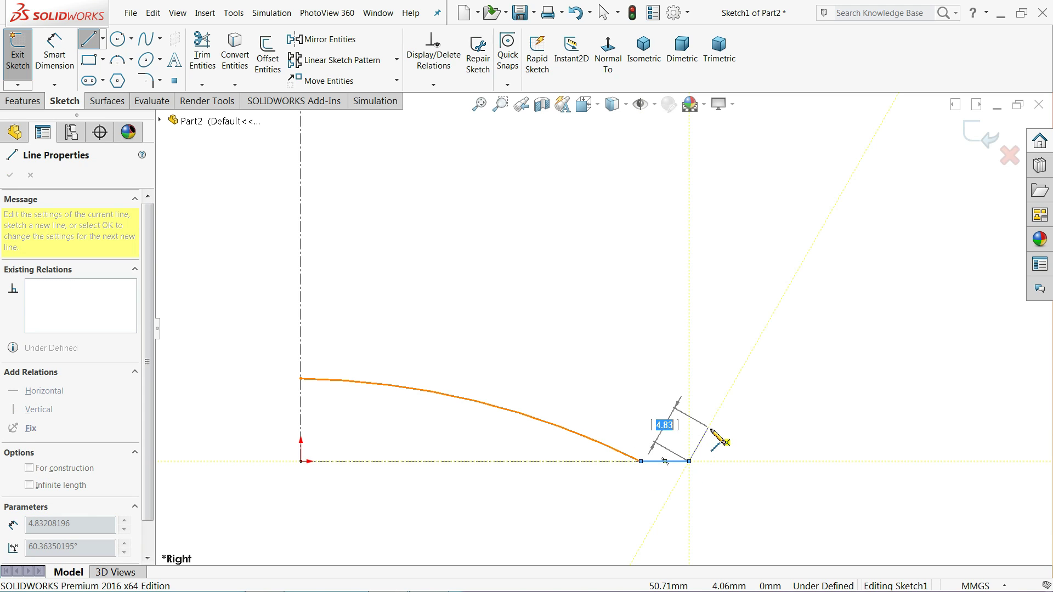
pyautogui.moveTo(692, 464)
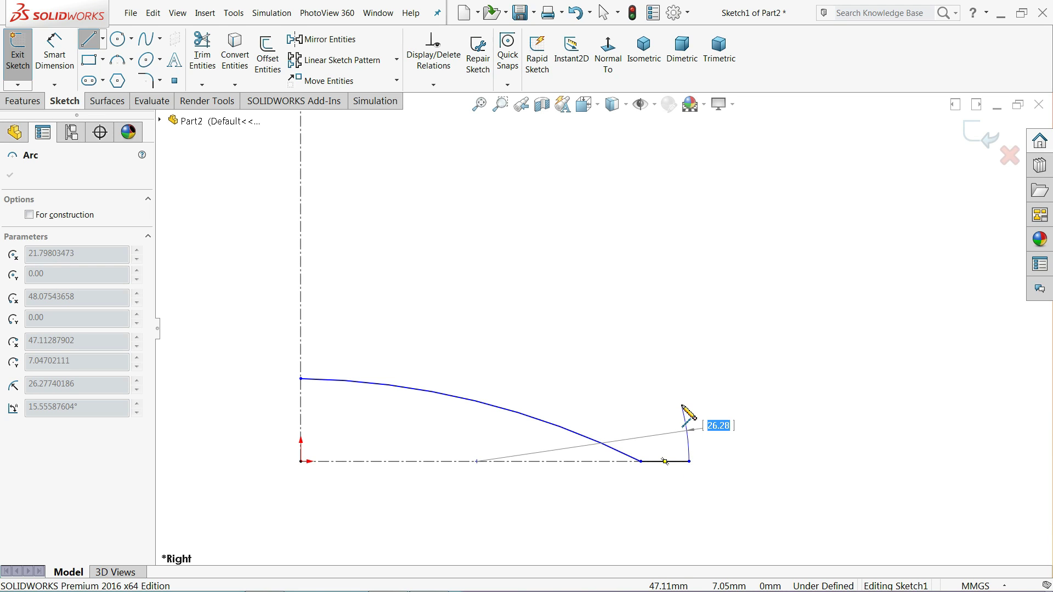
pyautogui.press('Escape')
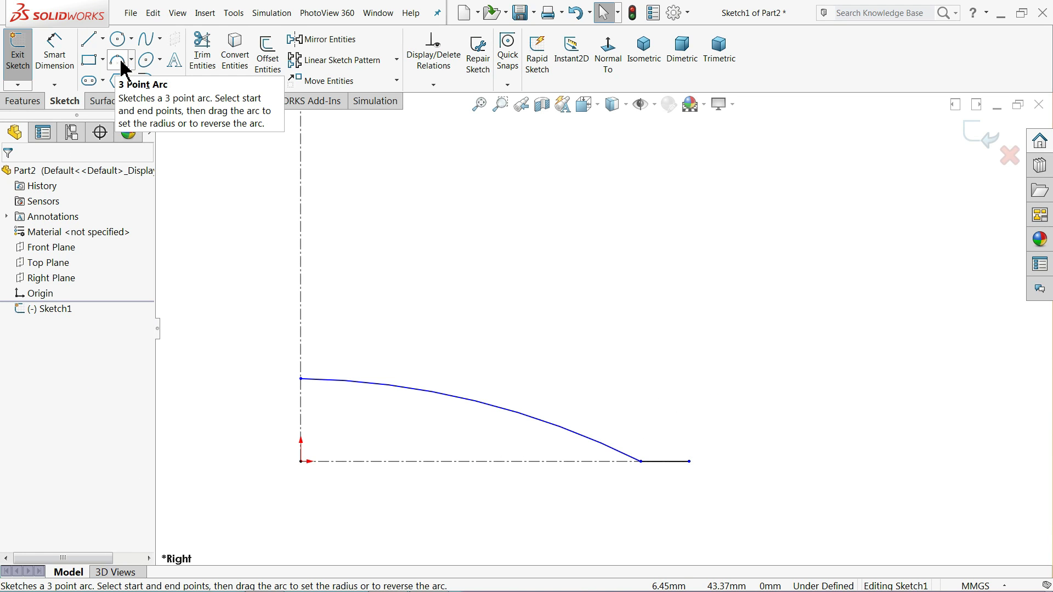
# - Draw an outward-bulging three-point arc of about 5.9 mm radius upward from the base line's outer end
pyautogui.click(121, 62)
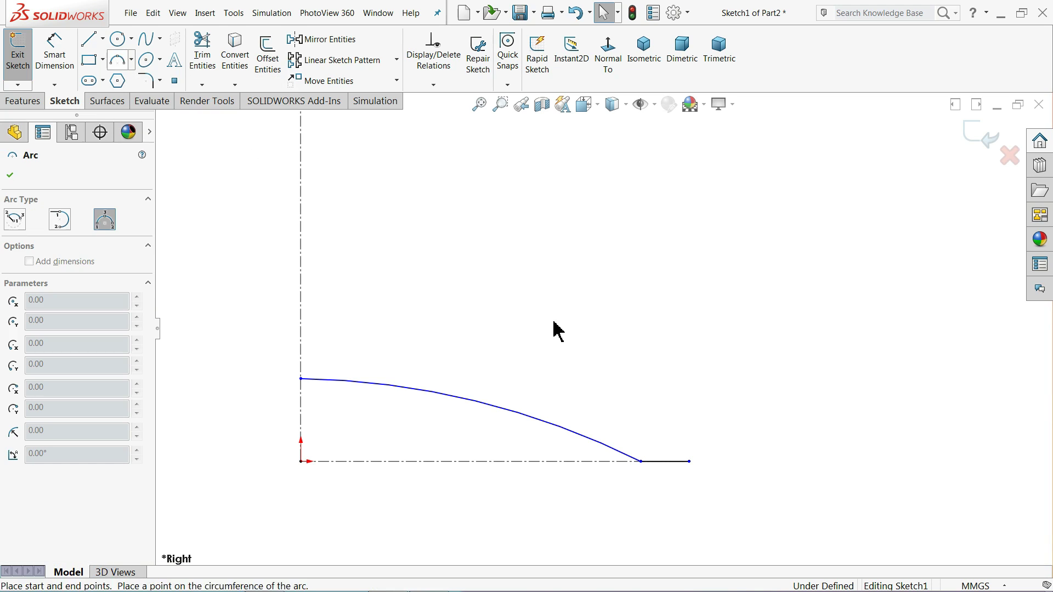
pyautogui.click(691, 460)
pyautogui.click(690, 371)
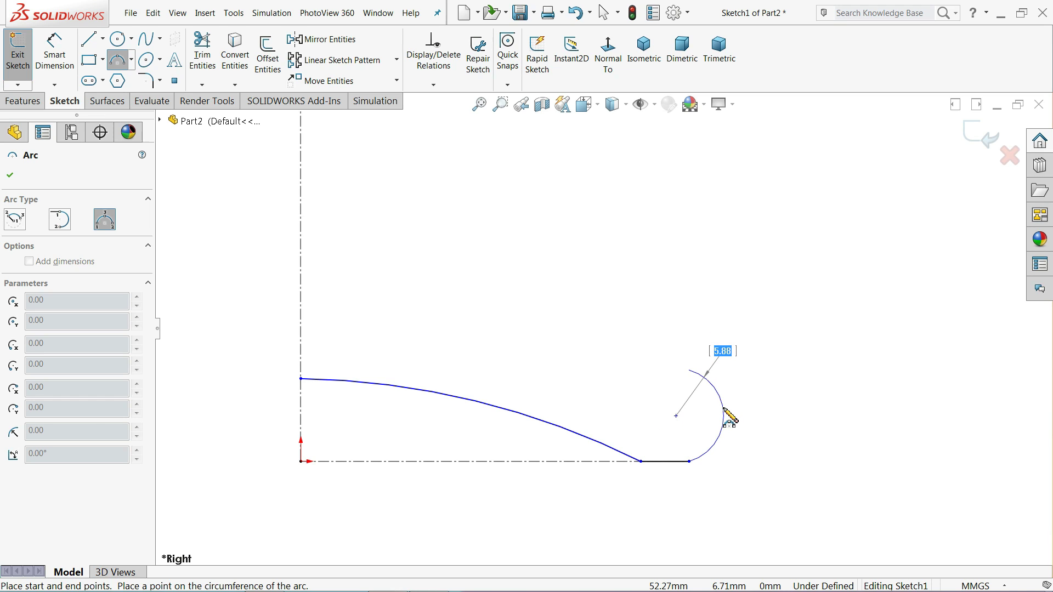
pyautogui.click(724, 414)
pyautogui.rightClick(744, 300)
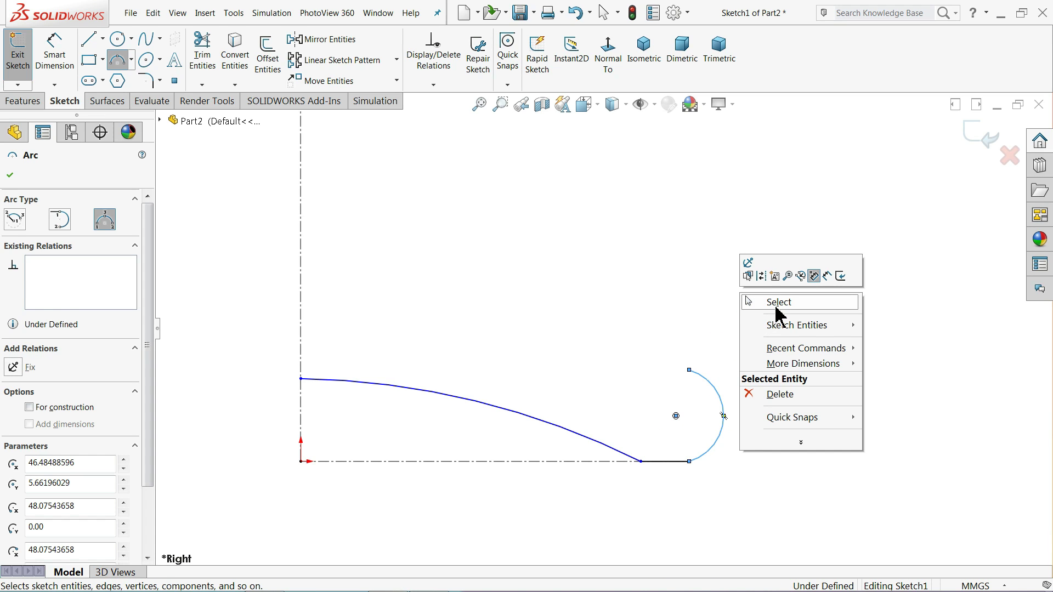
pyautogui.click(778, 303)
# - Dimension the distance from the origin to the base line's outer end as 70 mm
pyautogui.press('f')
pyautogui.click(56, 76)
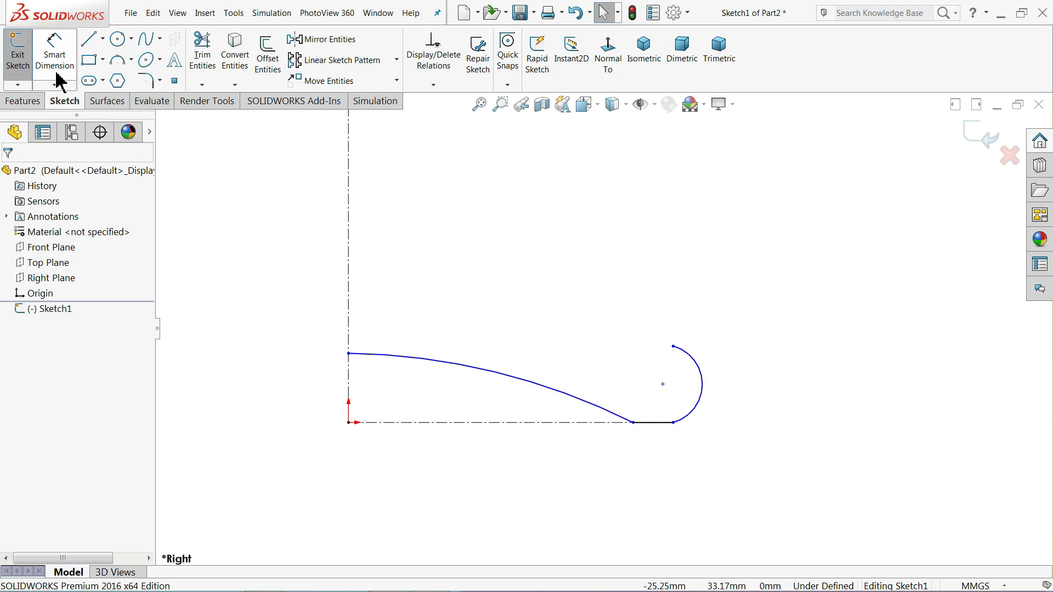
pyautogui.click(673, 423)
pyautogui.click(349, 423)
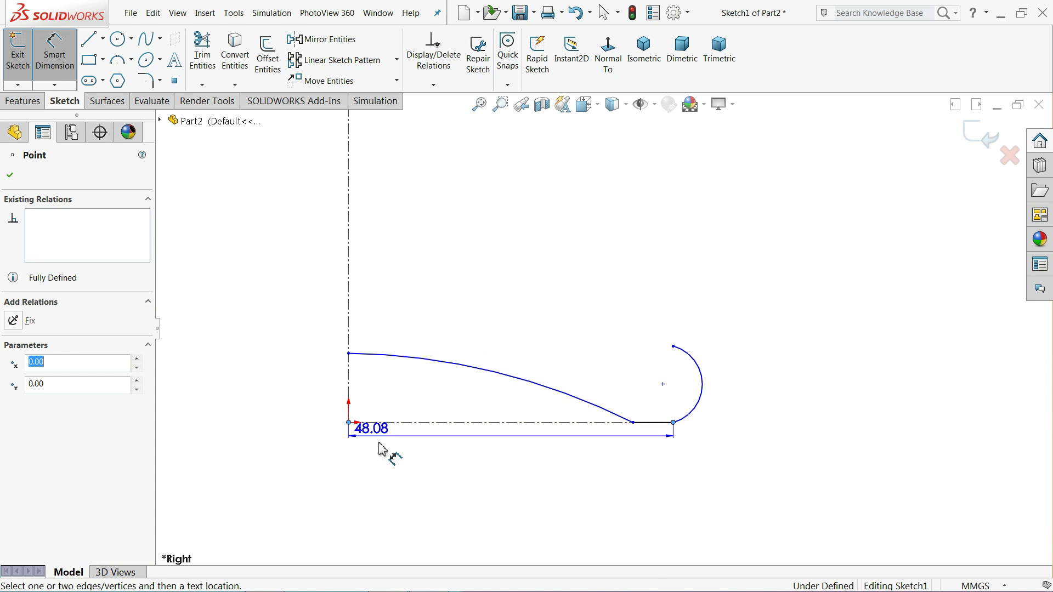
pyautogui.click(494, 500)
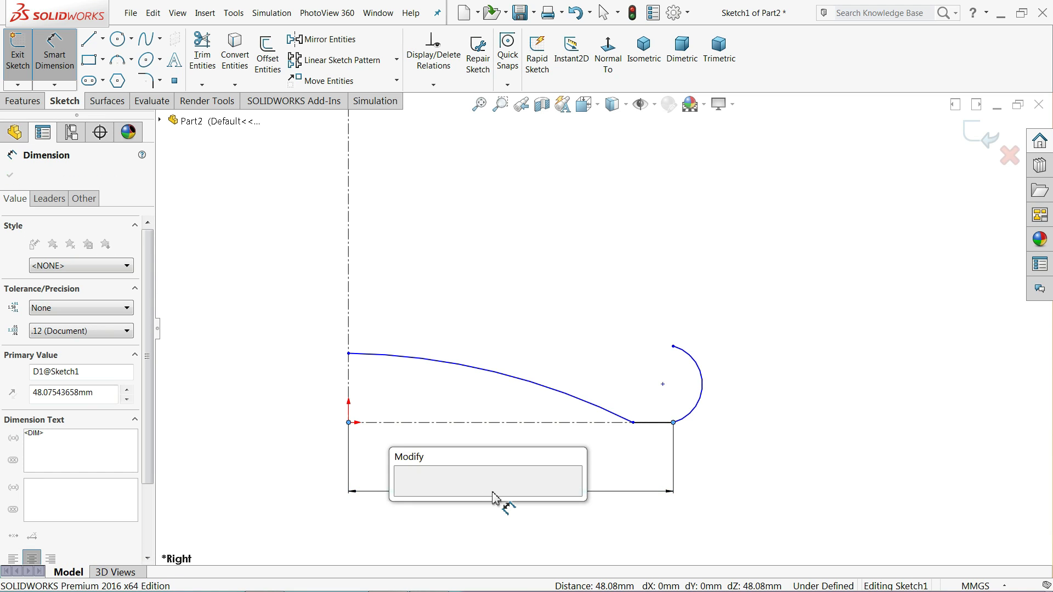
pyautogui.write('70')
pyautogui.press('Return')
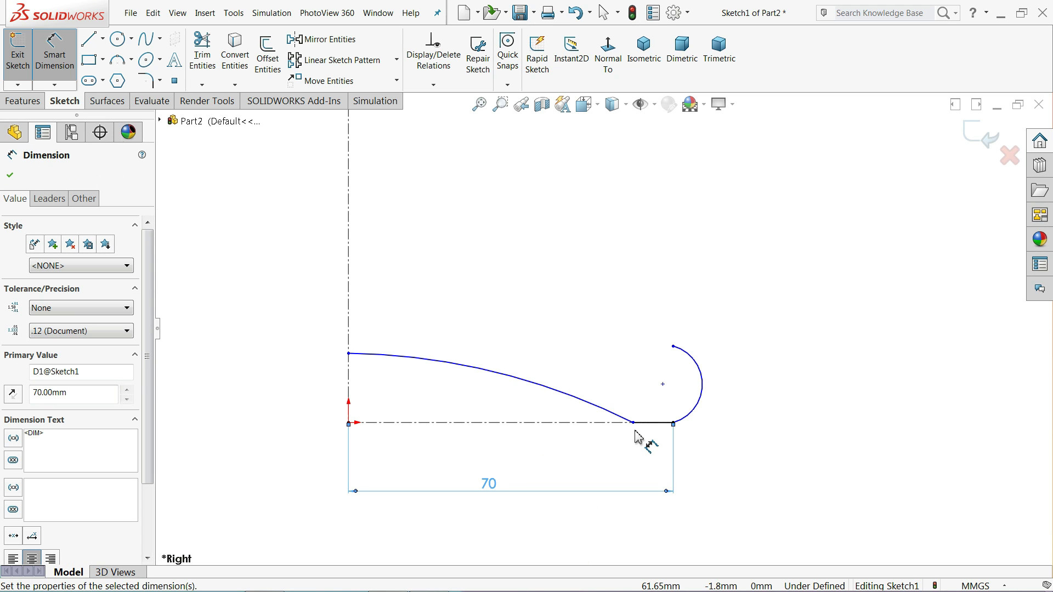
# - Dimension the distance from the origin to the base line's inner end as 54 mm
pyautogui.click(632, 424)
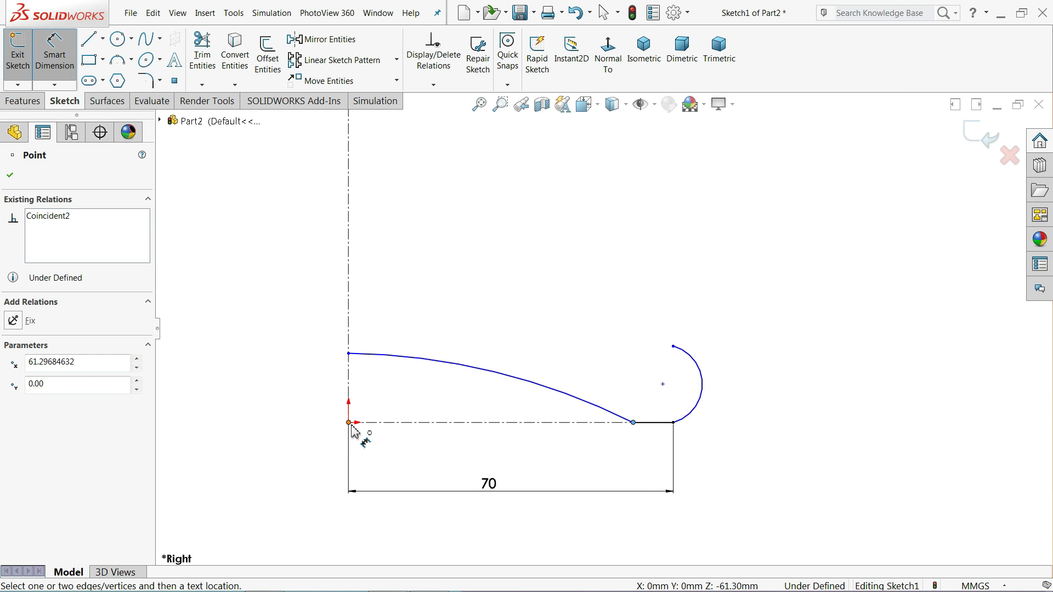
pyautogui.click(353, 430)
pyautogui.click(482, 475)
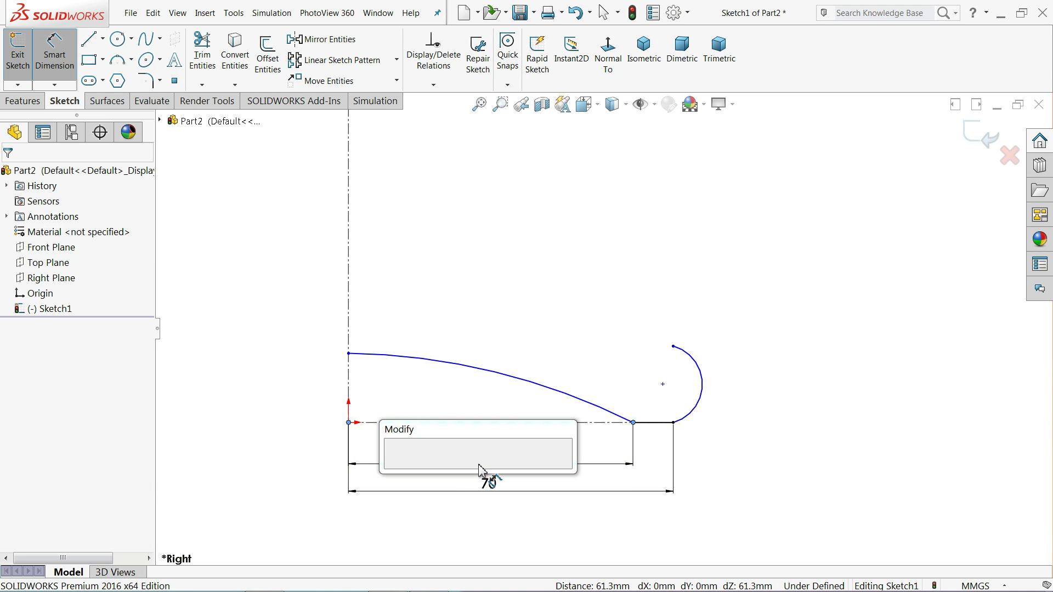
pyautogui.write('54')
pyautogui.click(394, 469)
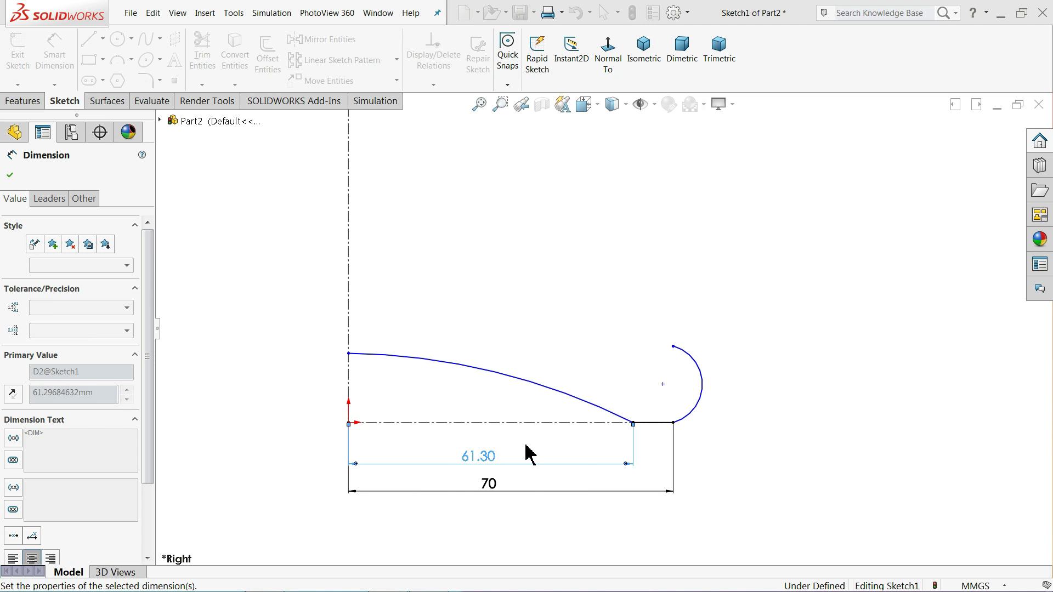
# - Dimension the radius of the small outward-bulging arc at the base's outer end as 7.5 mm
pyautogui.click(713, 384)
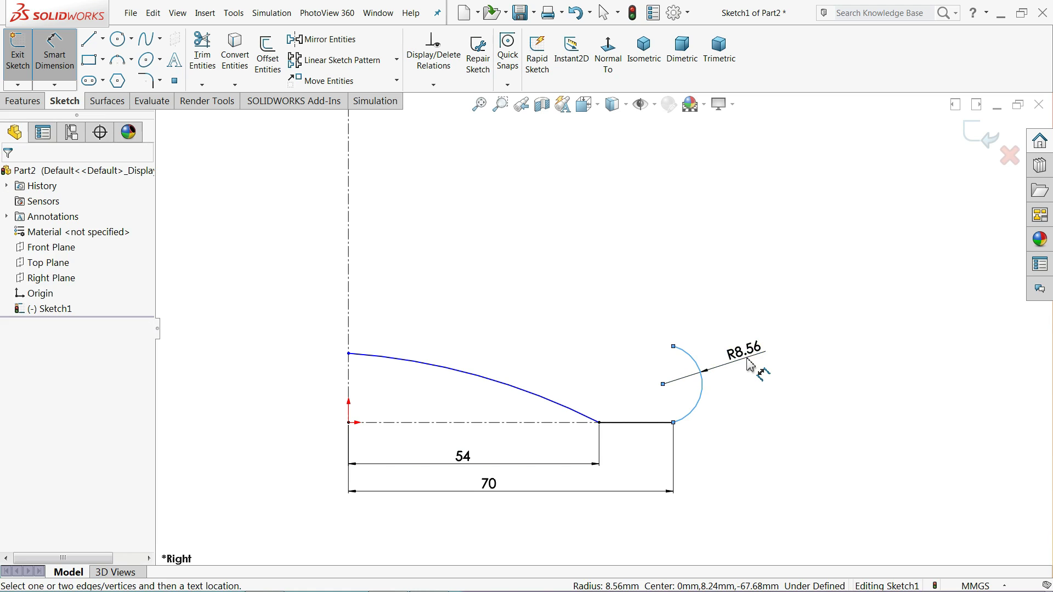
pyautogui.click(749, 367)
pyautogui.write('7.5')
pyautogui.press('Return')
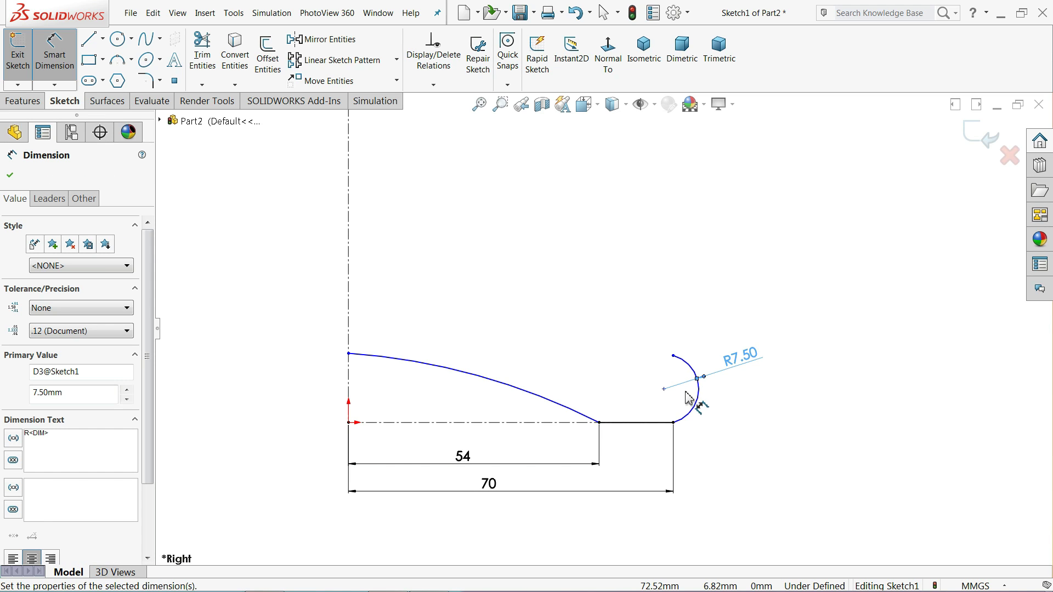
# - Dimension the radius of the shallow base arc as 175 mm
pyautogui.click(510, 390)
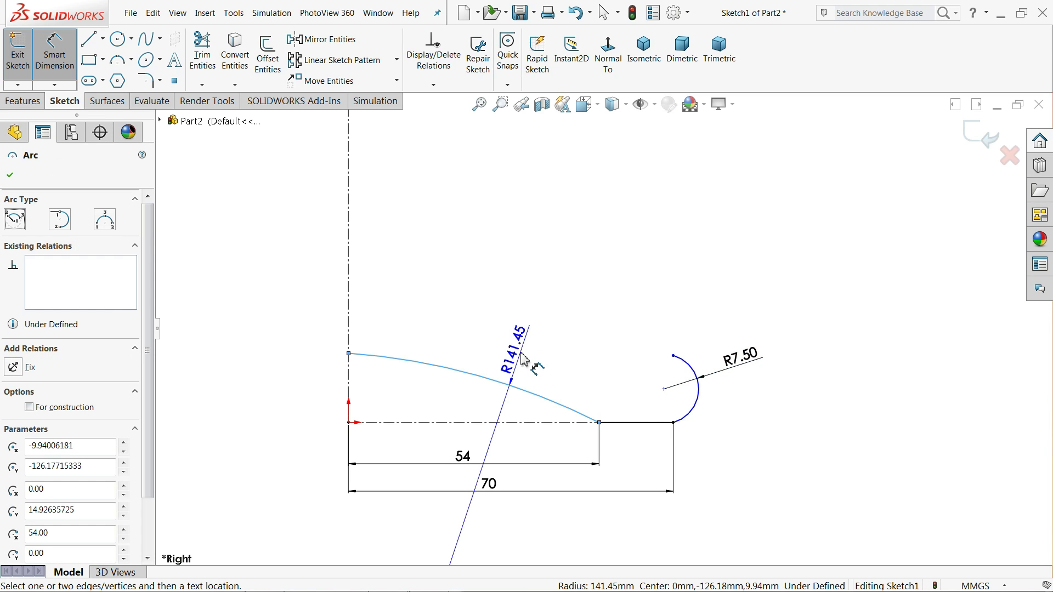
pyautogui.click(522, 359)
pyautogui.write('175')
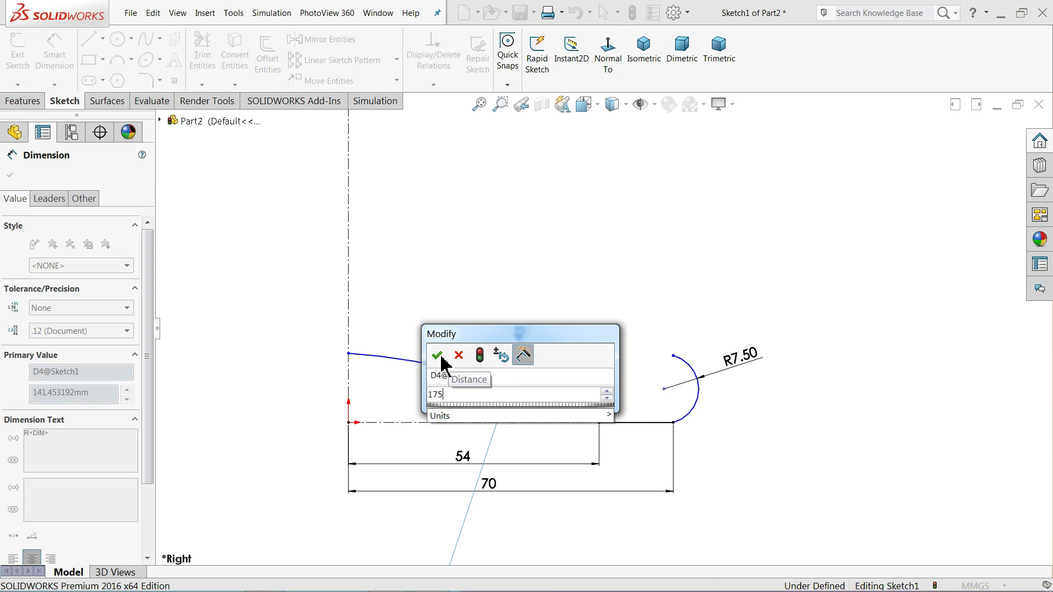
pyautogui.click(441, 357)
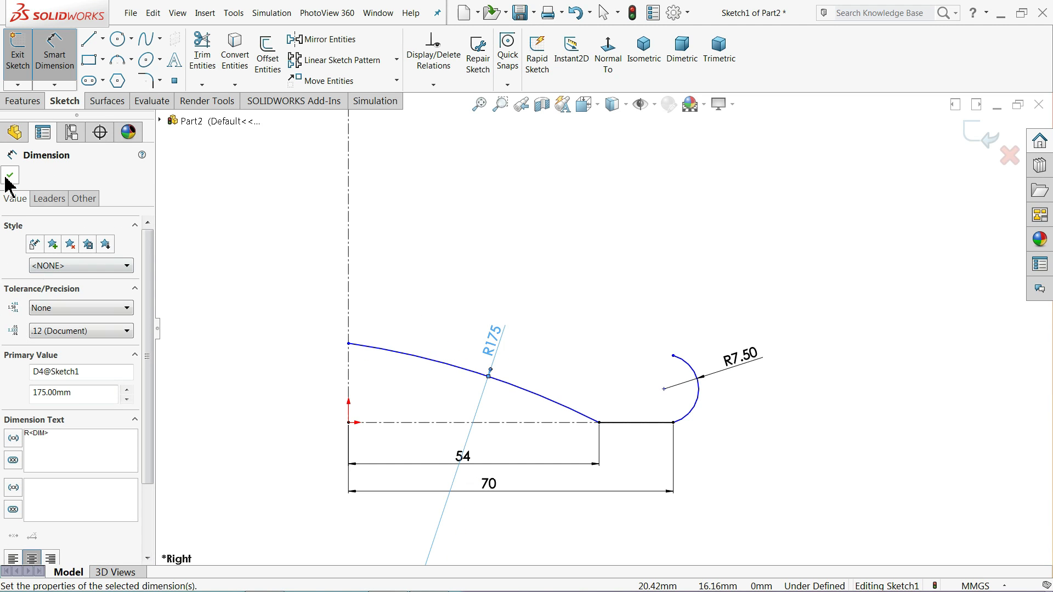
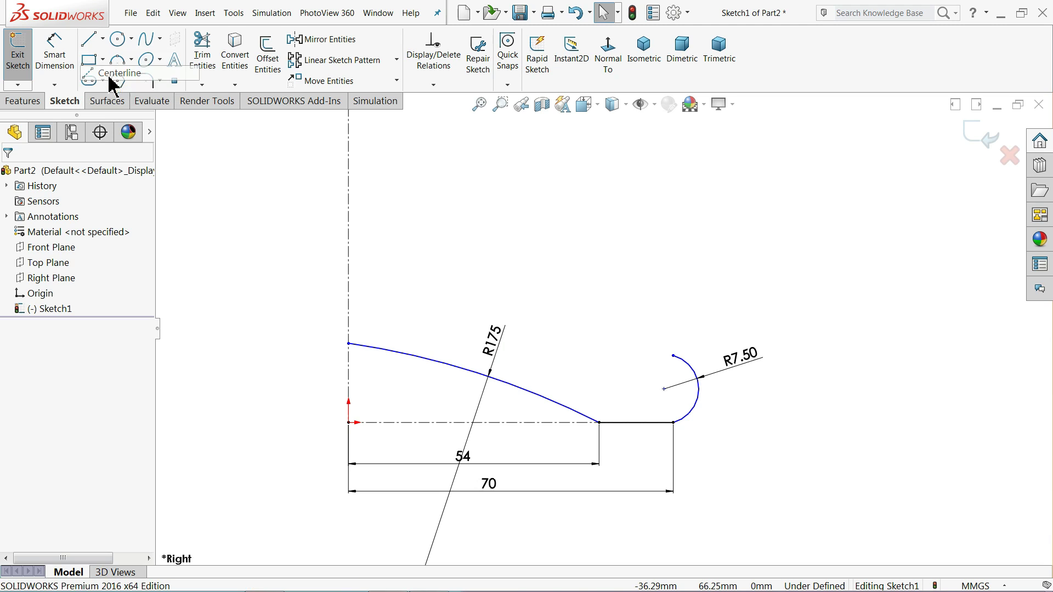
# - Draw a centerline about 14.4 mm long outward from the base arc's upper end and make it horizontal
pyautogui.click(350, 344)
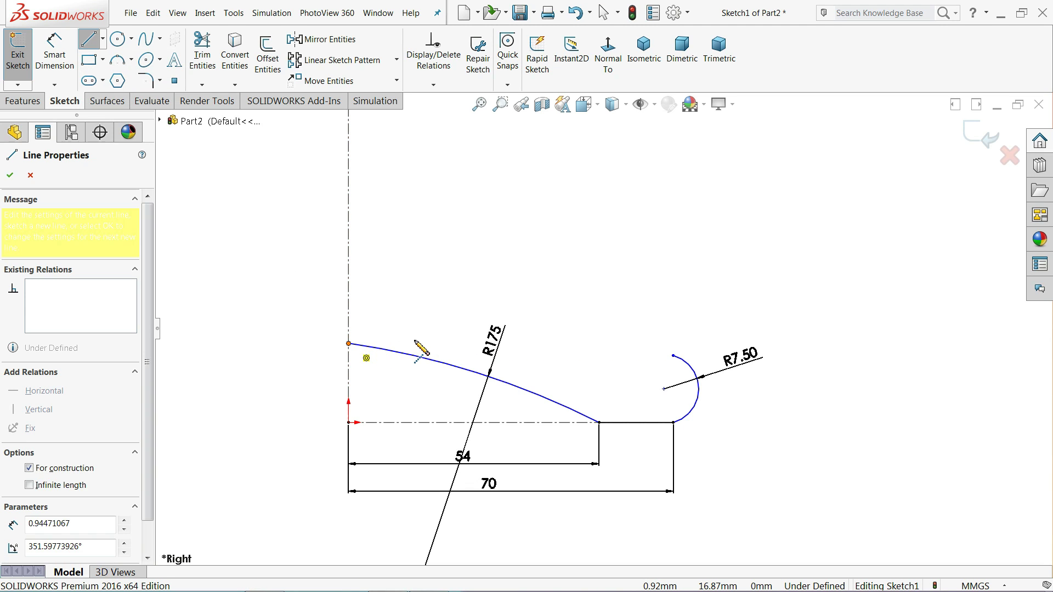
pyautogui.rightClick(416, 340)
pyautogui.click(461, 333)
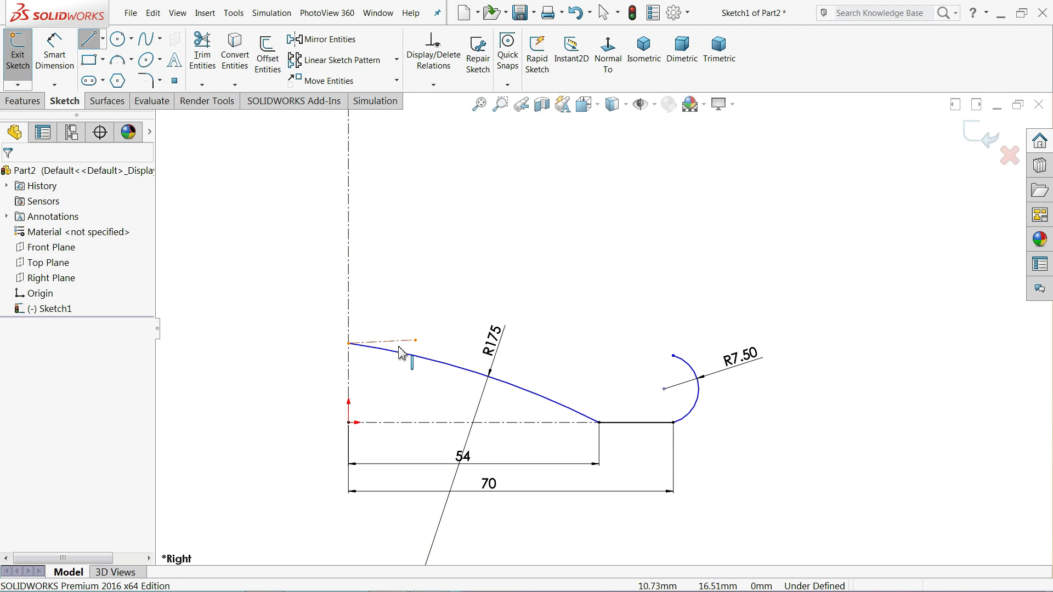
pyautogui.click(400, 348)
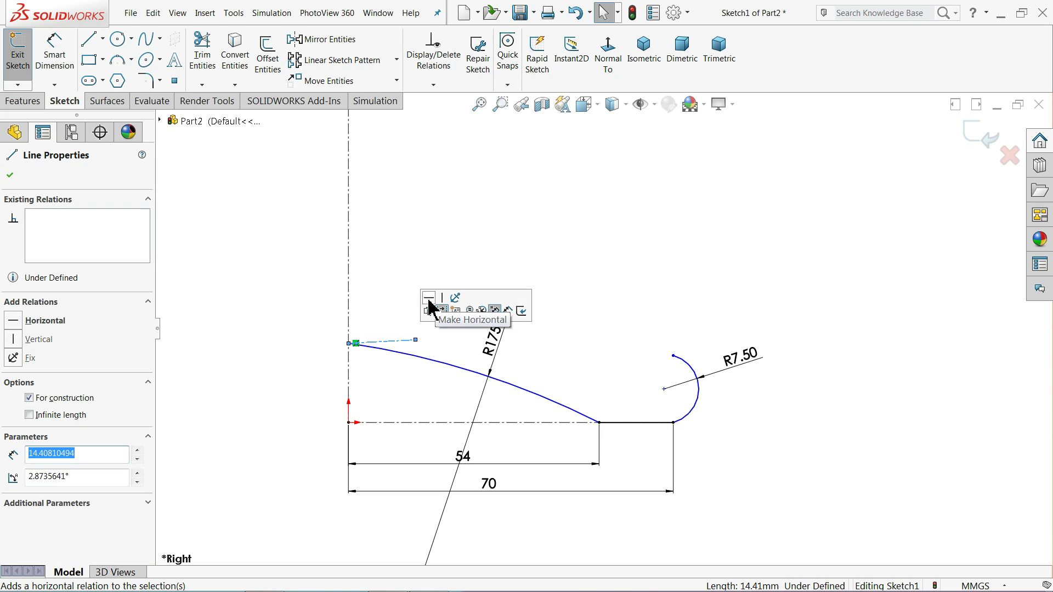
pyautogui.click(429, 297)
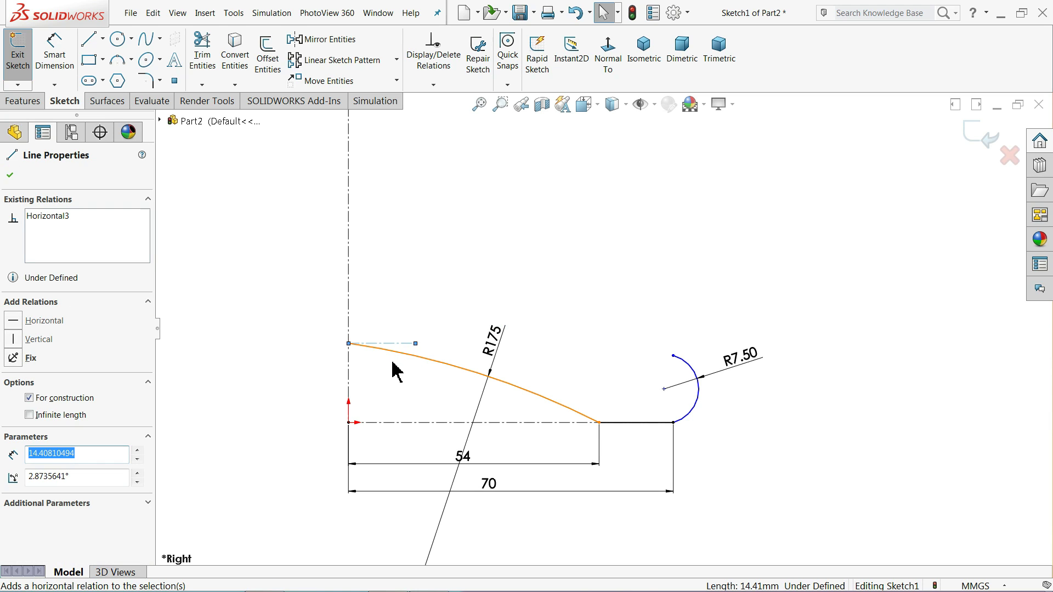
# - Make the base arc tangent to the short horizontal centerline at its upper end
pyautogui.click(409, 360)
pyautogui.keyDown('ctrl'); pyautogui.click(412, 345); pyautogui.keyUp('ctrl')
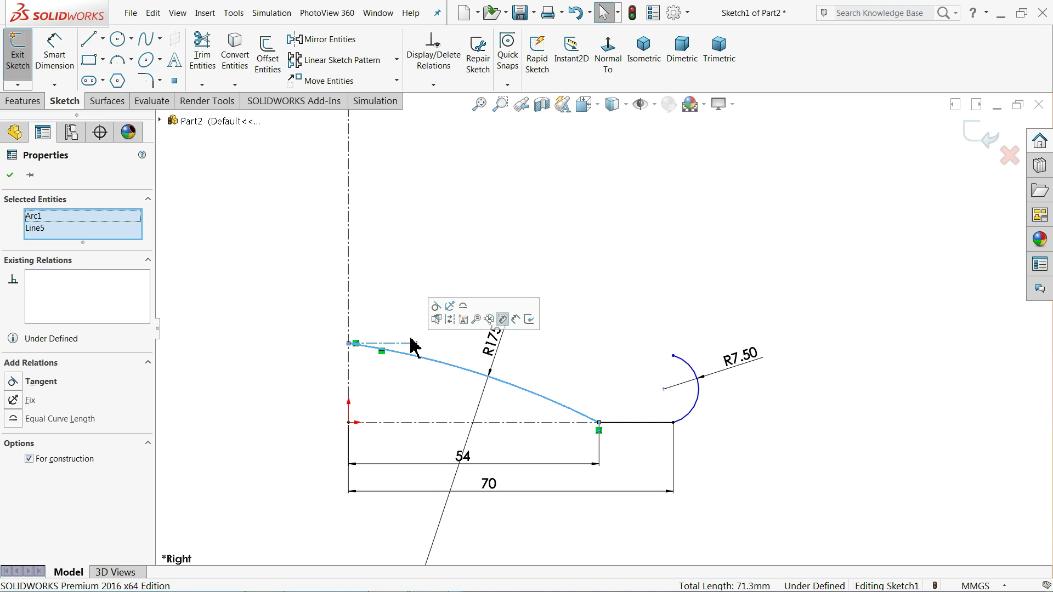
pyautogui.click(436, 307)
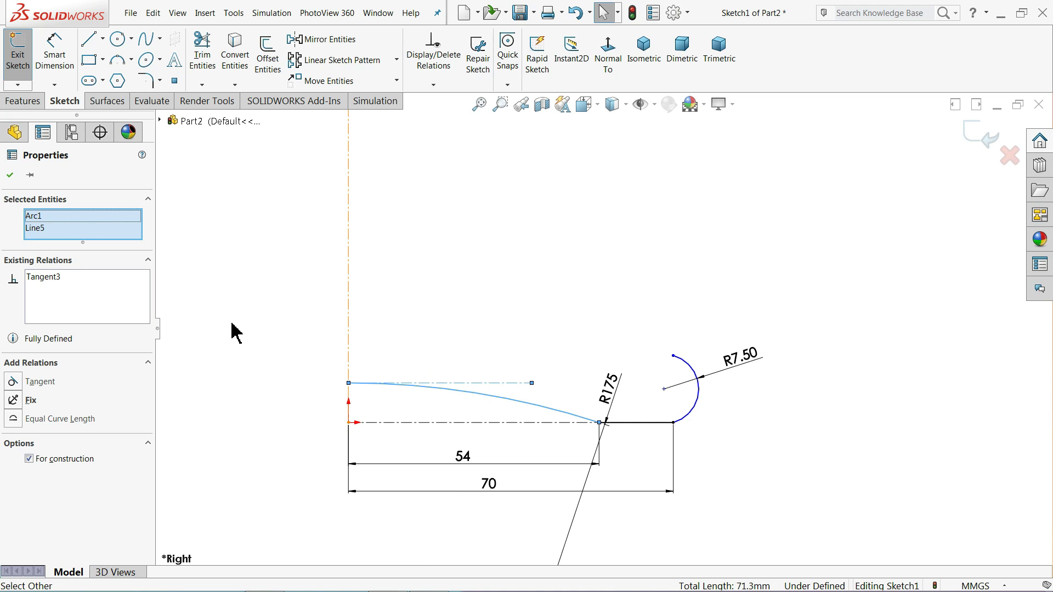
pyautogui.click(291, 345)
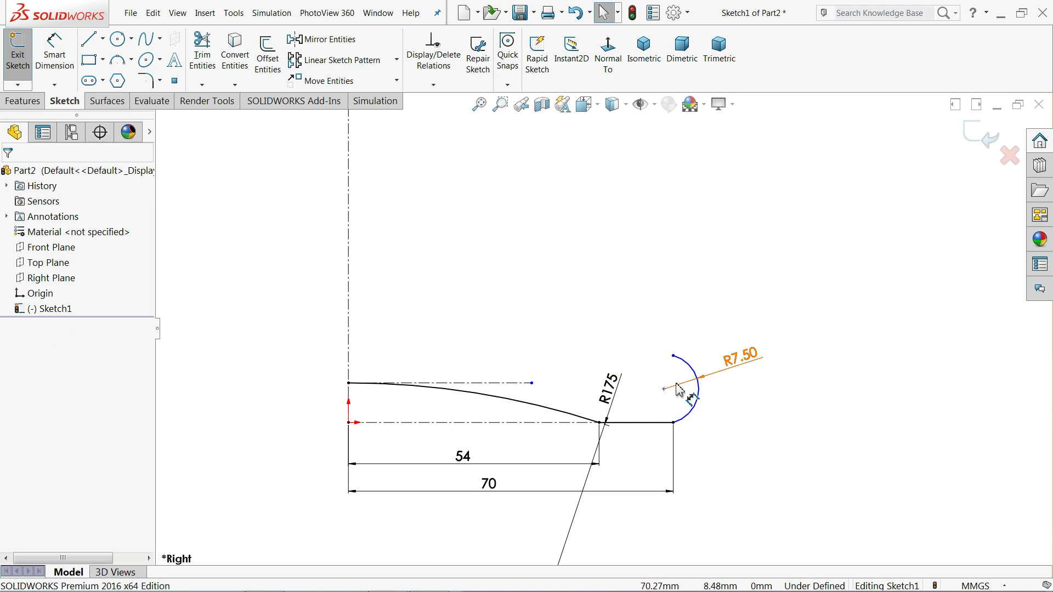
# - Dimension the horizontal distance from the origin to the small outer arc's center as 65 mm
pyautogui.click(60, 62)
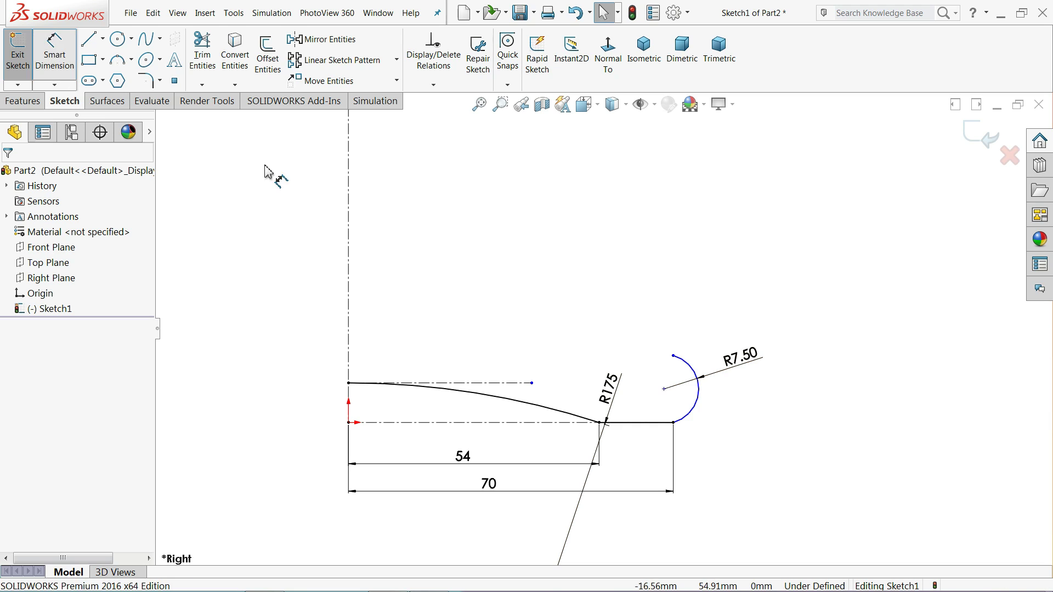
pyautogui.click(655, 398)
pyautogui.click(351, 427)
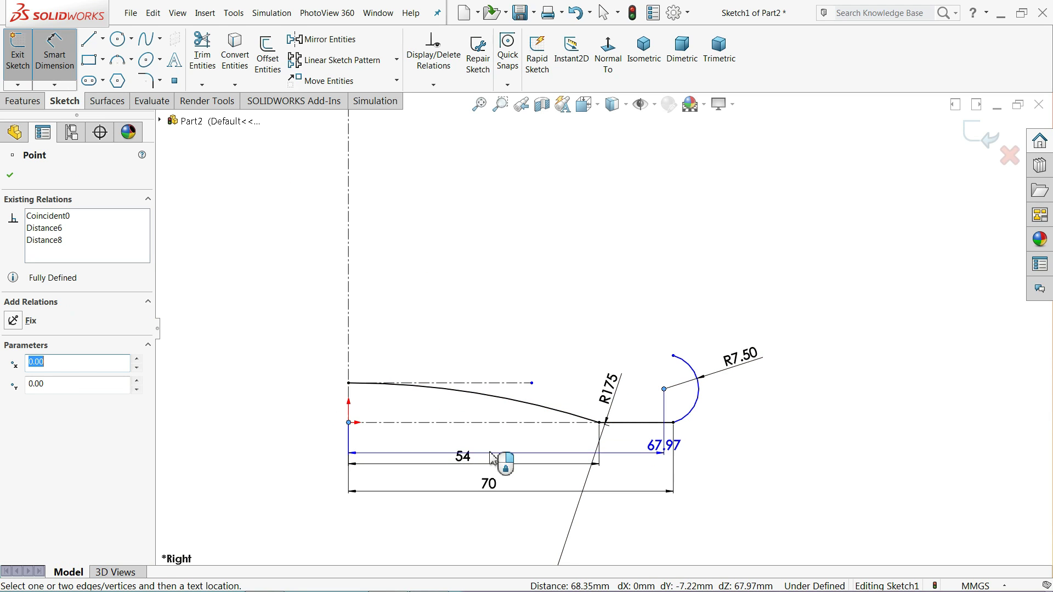
pyautogui.click(453, 532)
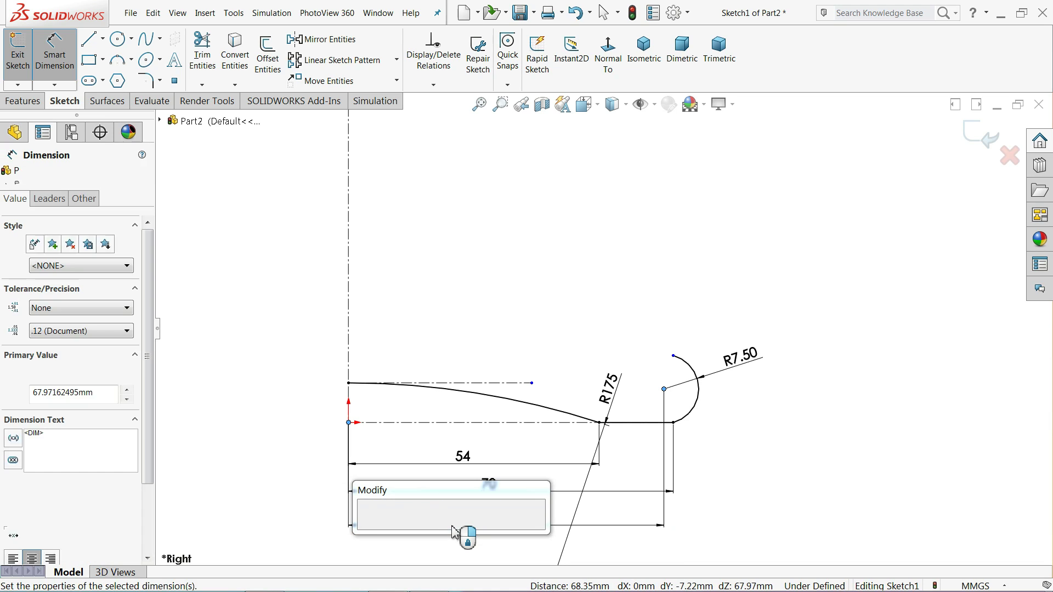
pyautogui.write('65')
pyautogui.click(368, 528)
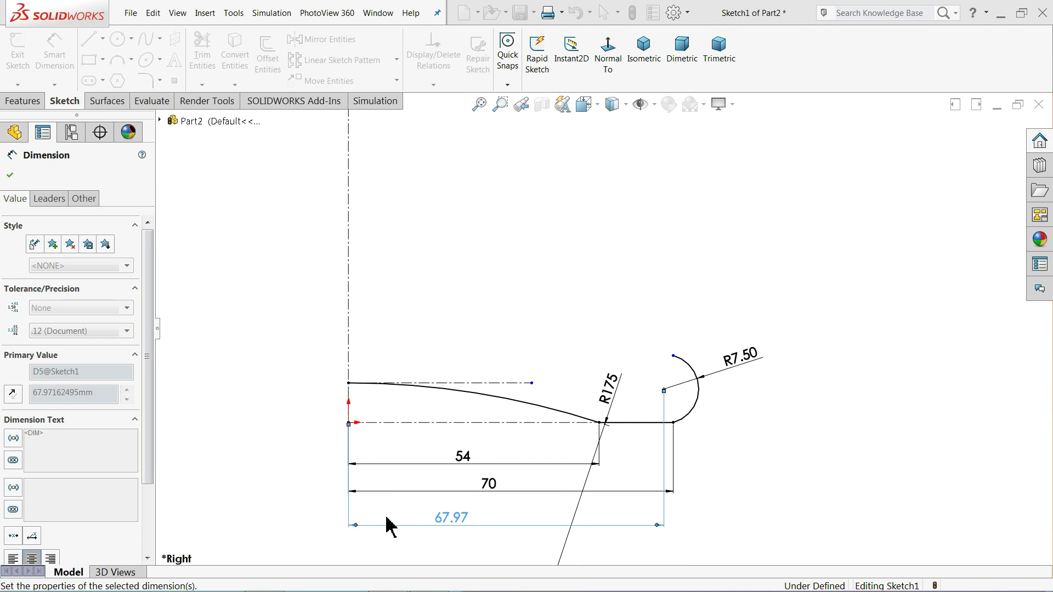
pyautogui.click(9, 178)
# - Add a vertical relation between the lower and upper endpoints of the small outer arc
pyautogui.scroll(-2, 670, 373)
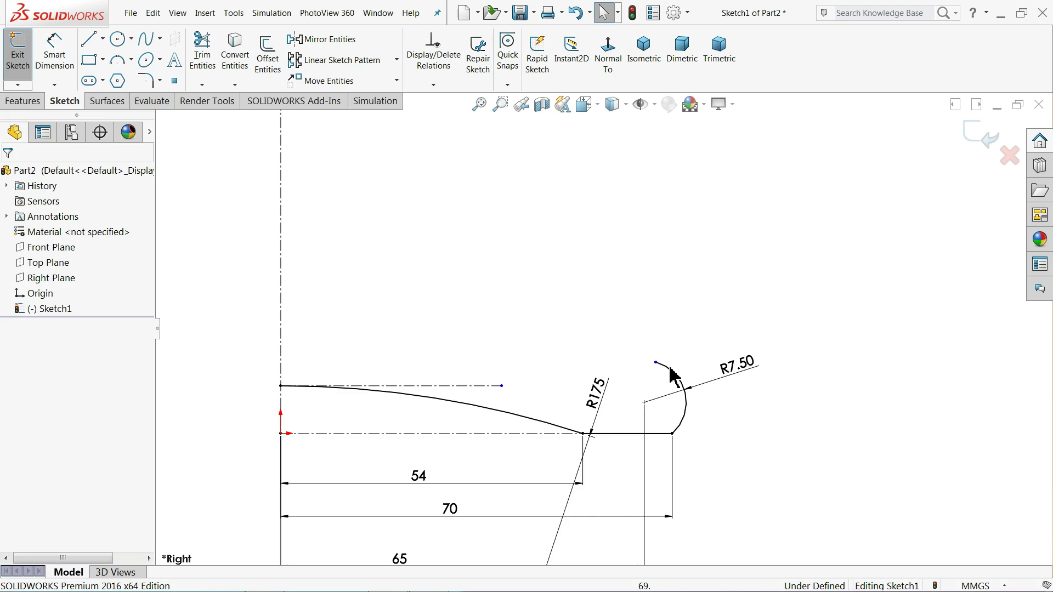
pyautogui.click(673, 435)
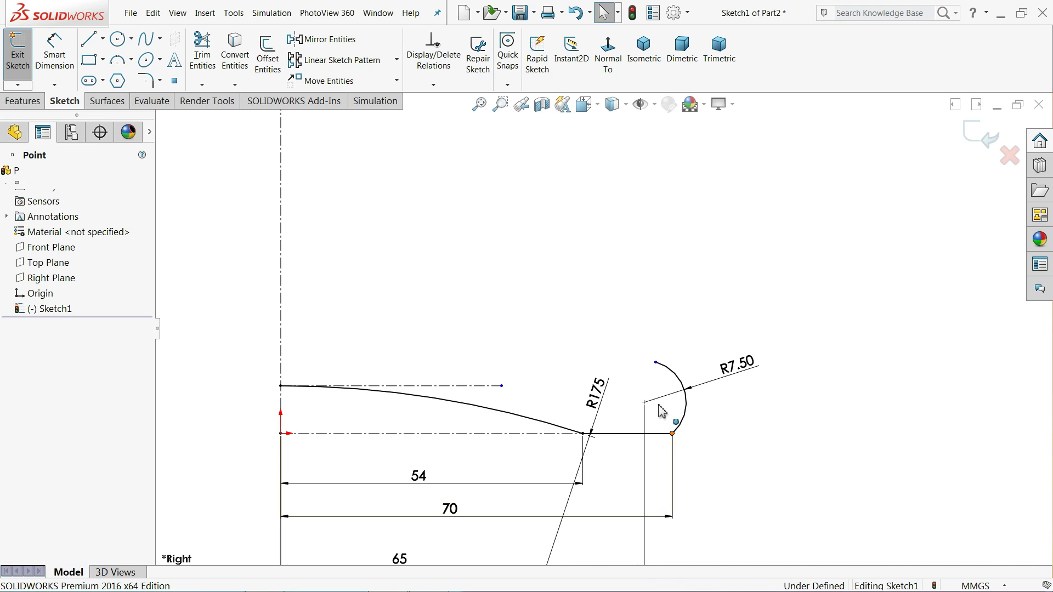
pyautogui.keyDown('ctrl'); pyautogui.click(657, 363); pyautogui.keyUp('ctrl')
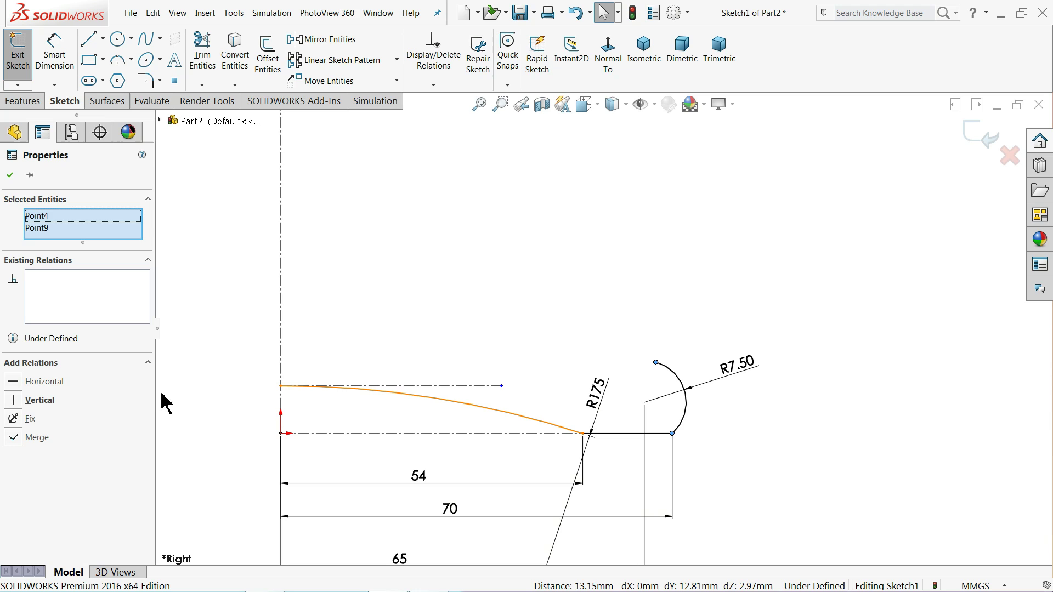
pyautogui.click(39, 400)
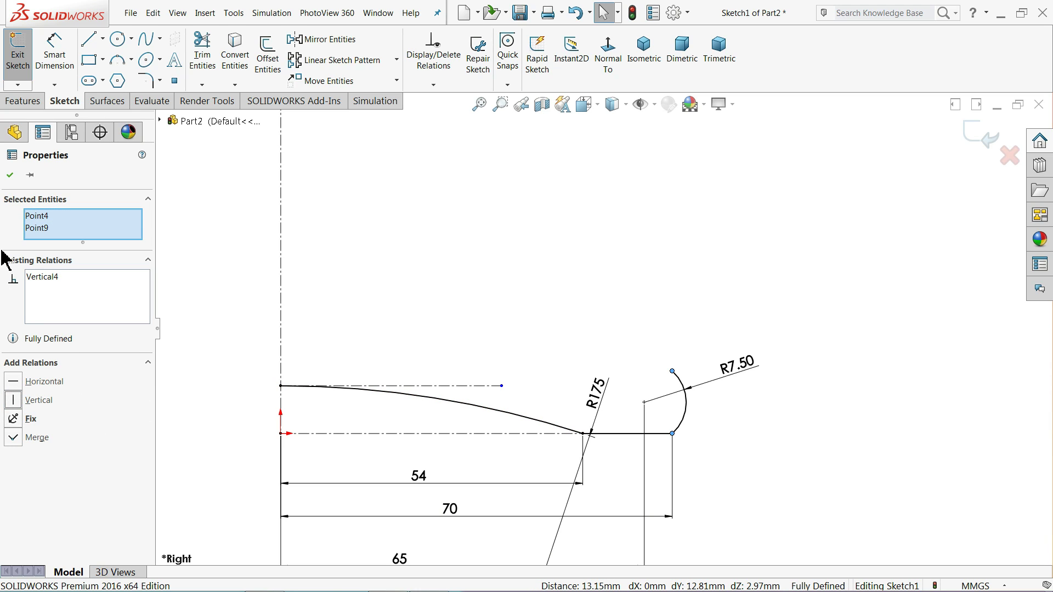
pyautogui.click(11, 175)
# - Rearrange the horizontal dimensions below the profile so the 65 mm one sits between the 54 mm and 70 mm ones
pyautogui.scroll(3, 661, 365)
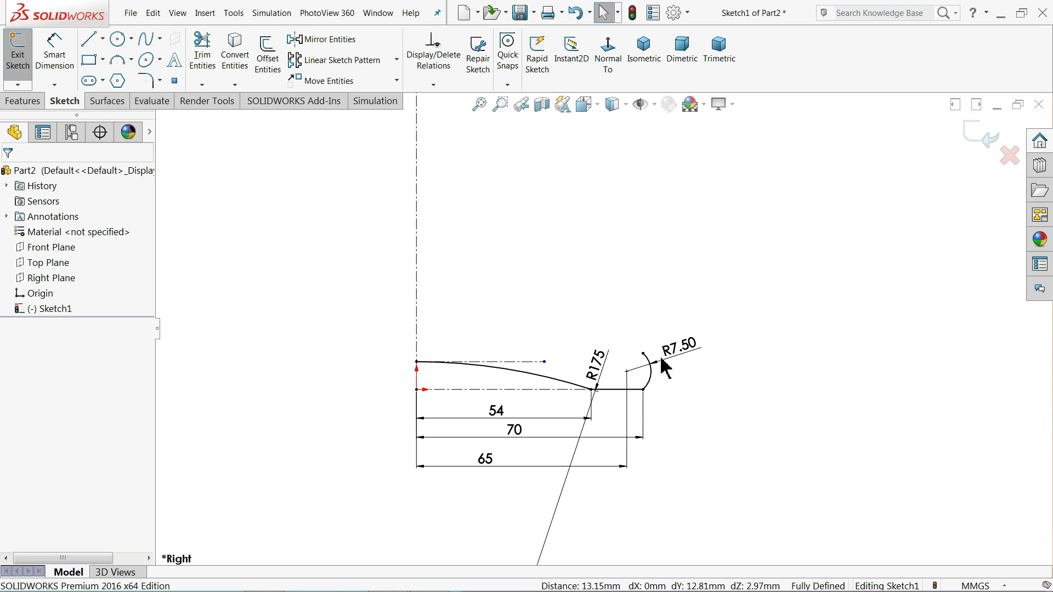
pyautogui.moveTo(493, 438); pyautogui.dragTo(525, 508)
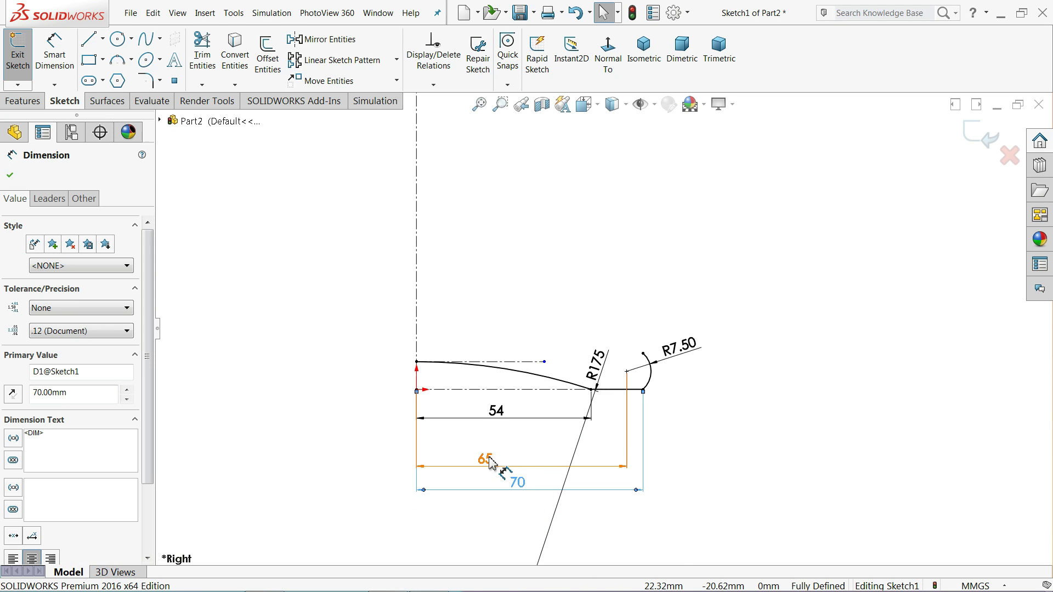
pyautogui.moveTo(491, 463); pyautogui.dragTo(527, 449)
pyautogui.click(265, 180)
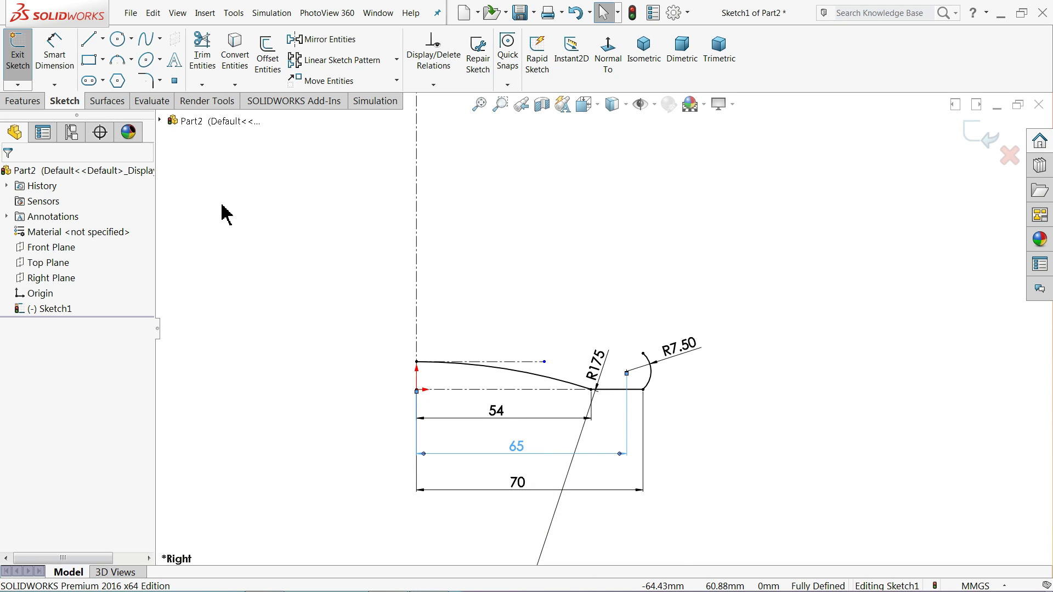
# - Draw a large outward-bulging arc of about 75 mm radius upward from the small outer arc's upper end
pyautogui.click(89, 42)
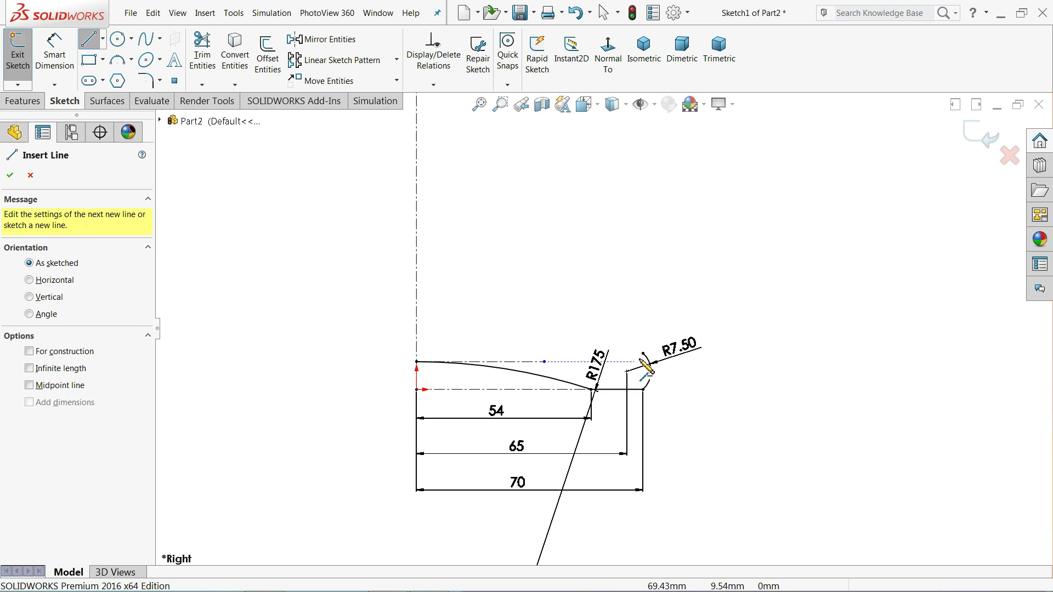
pyautogui.click(668, 323)
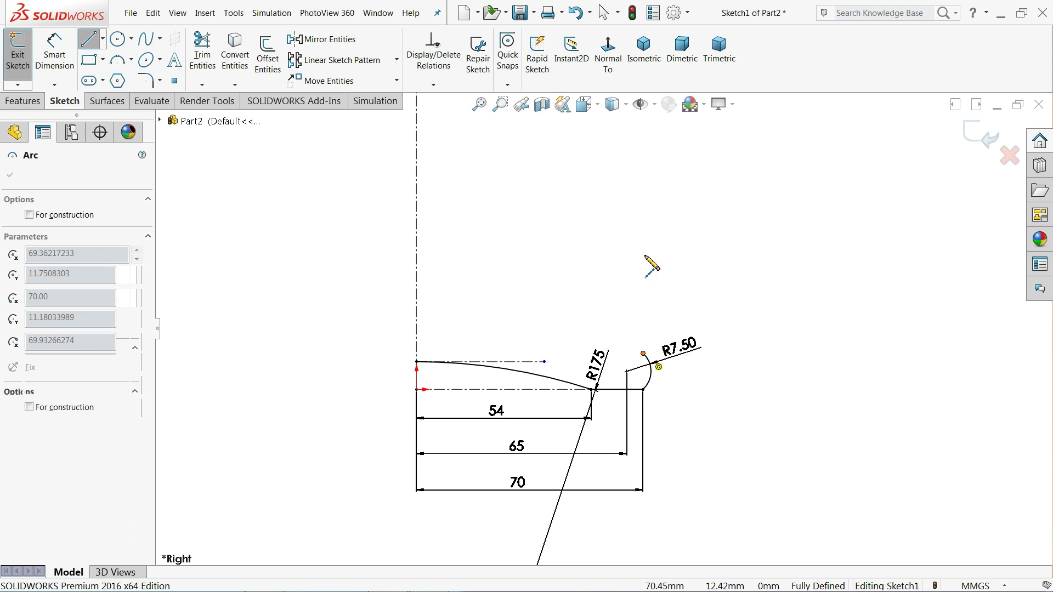
pyautogui.scroll(3, 635, 220)
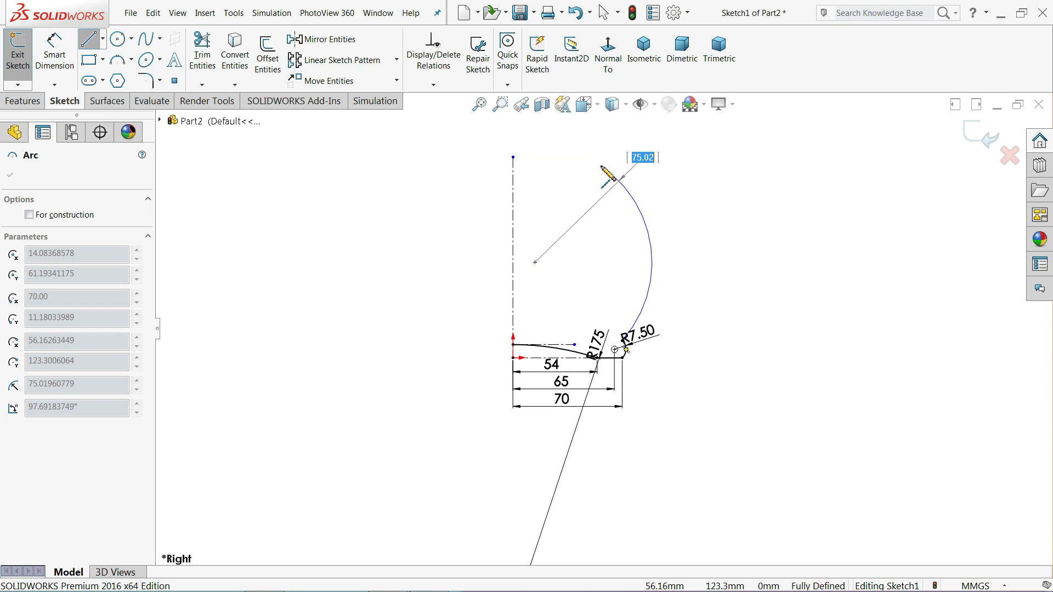
pyautogui.click(610, 174)
pyautogui.scroll(-3, 582, 159)
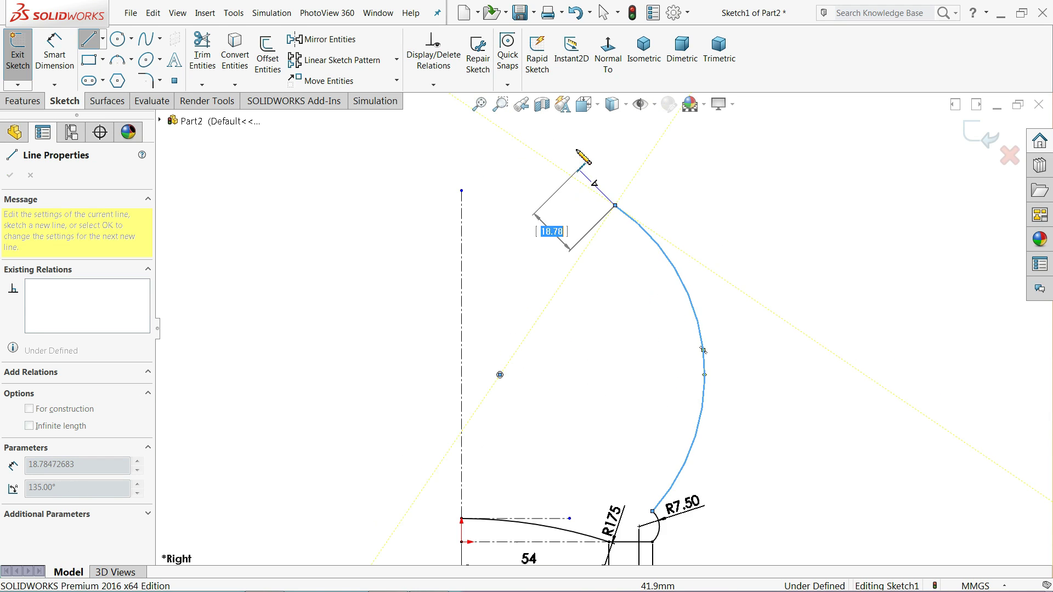
# - Continue the profile with a tangent, inward-curving neck arc upward from the large body arc's upper end
pyautogui.scroll(-2, 603, 181)
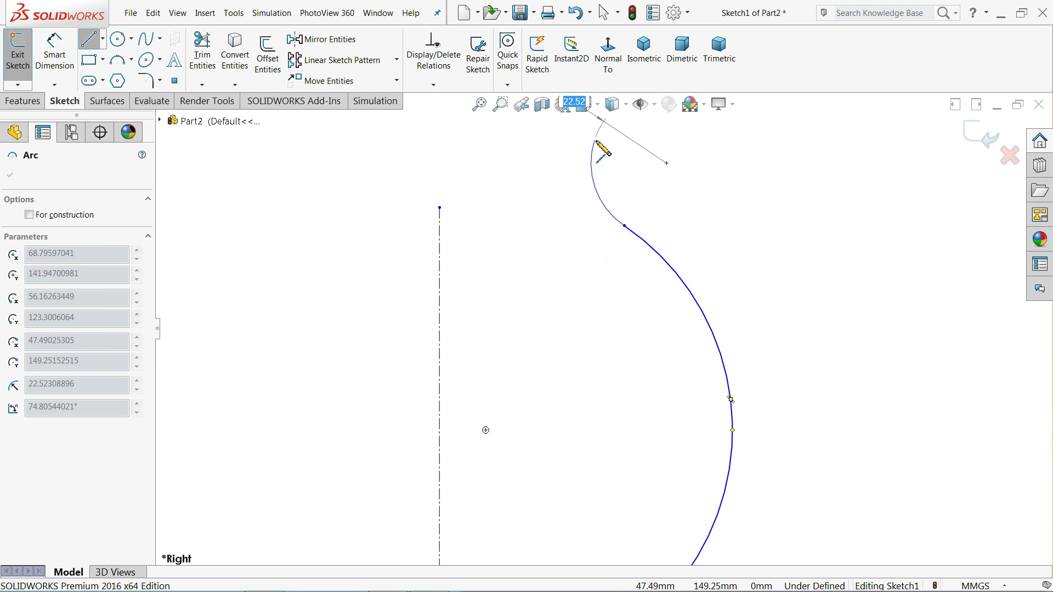
pyautogui.scroll(2, 596, 141)
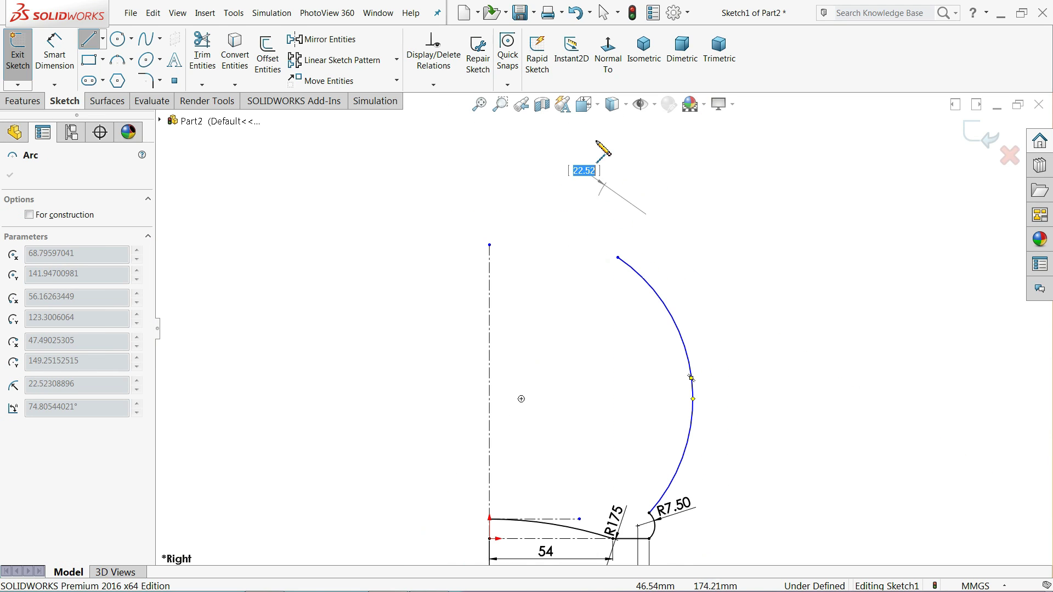
pyautogui.click(593, 175)
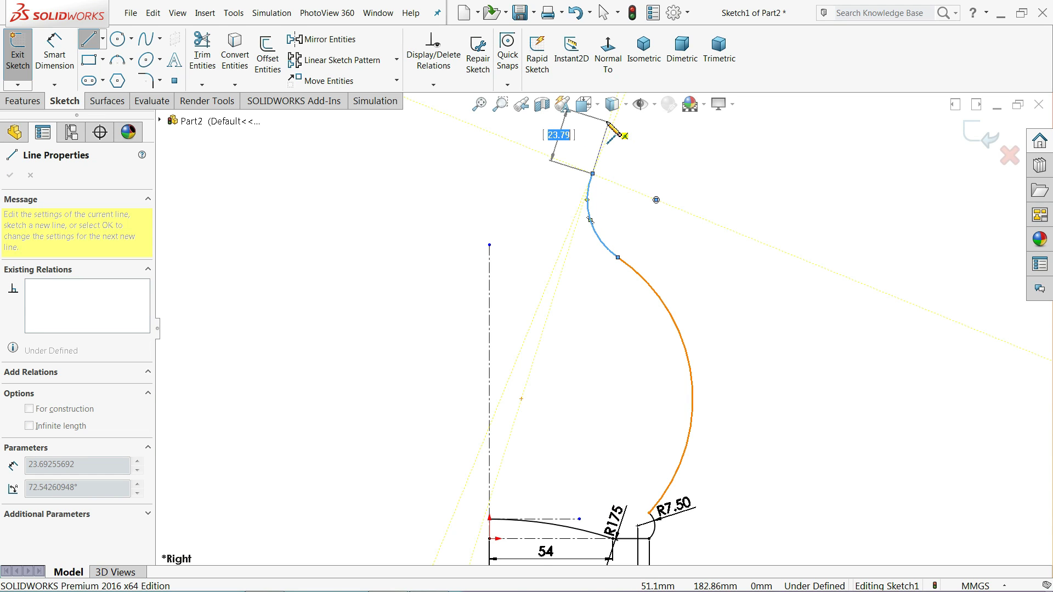
# - Draw a straight line sloping upward and outward from the neck arc's upper end, tangent to the arc, and end the chain
pyautogui.scroll(-3, 611, 132)
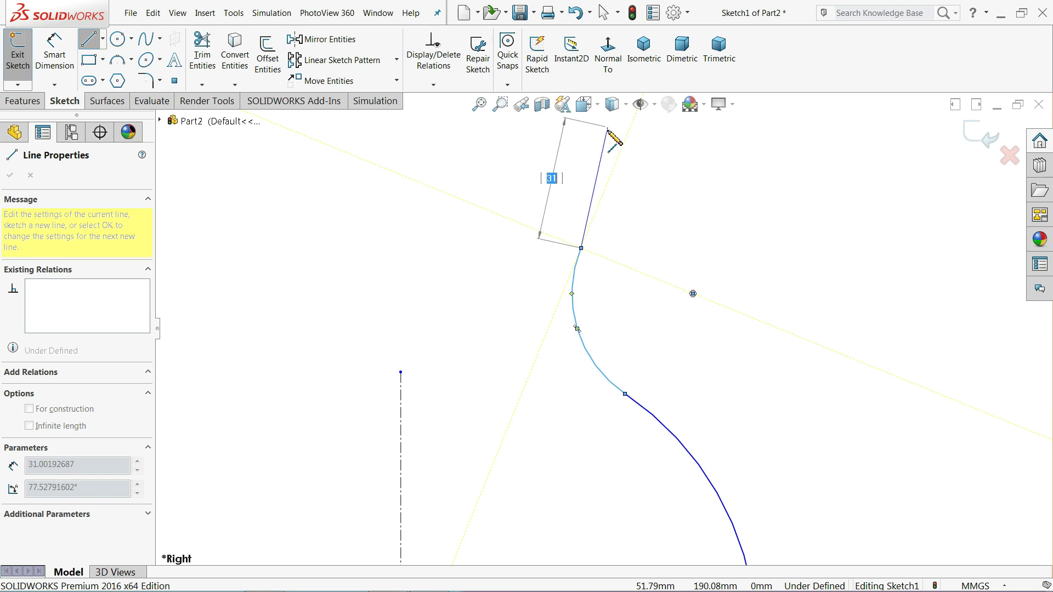
pyautogui.click(640, 168)
pyautogui.rightClick(681, 153)
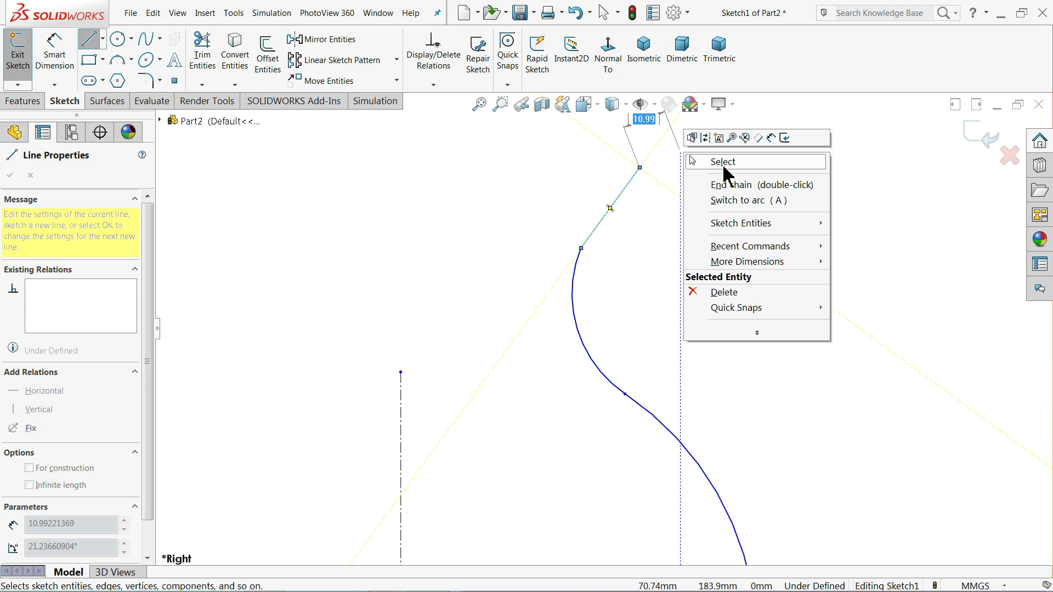
pyautogui.click(724, 165)
pyautogui.scroll(6, 686, 184)
pyautogui.scroll(-2, 613, 433)
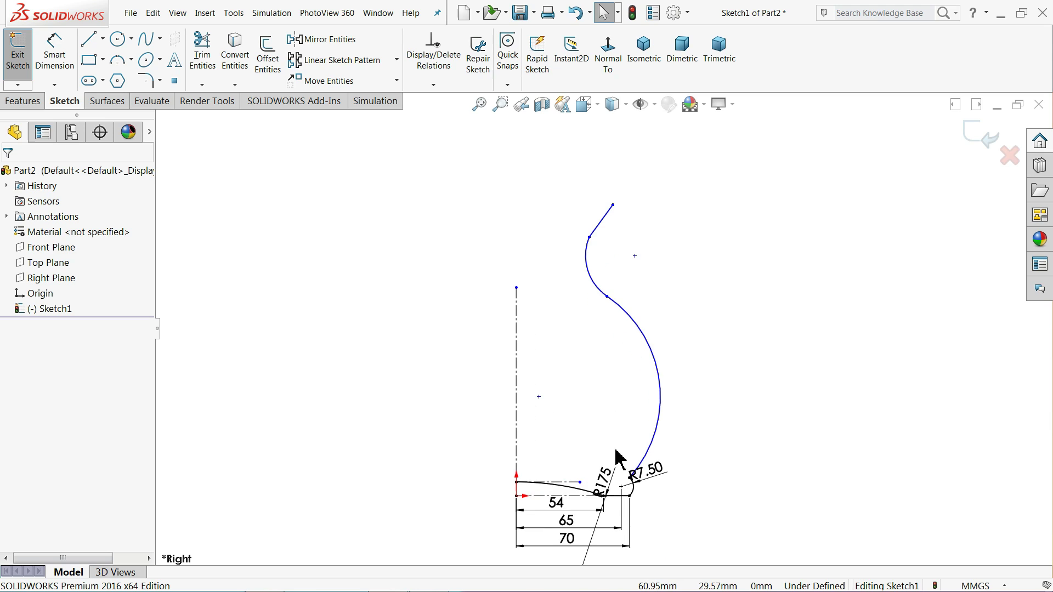
# - Make the large body arc and the neck arc tangent at their shared point
pyautogui.click(64, 64)
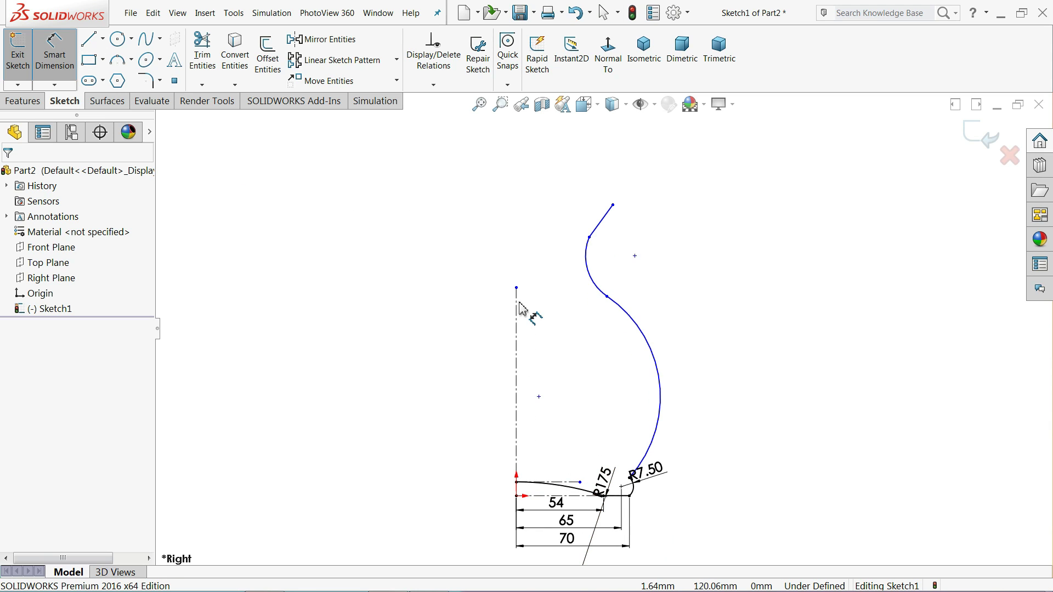
pyautogui.click(58, 66)
pyautogui.scroll(-4, 596, 321)
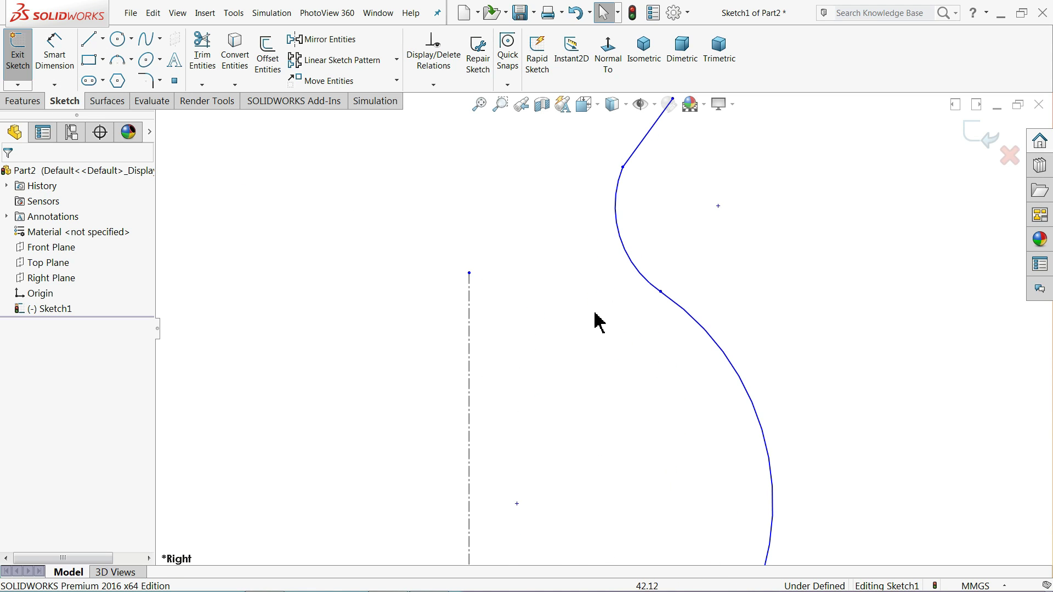
pyautogui.click(662, 293)
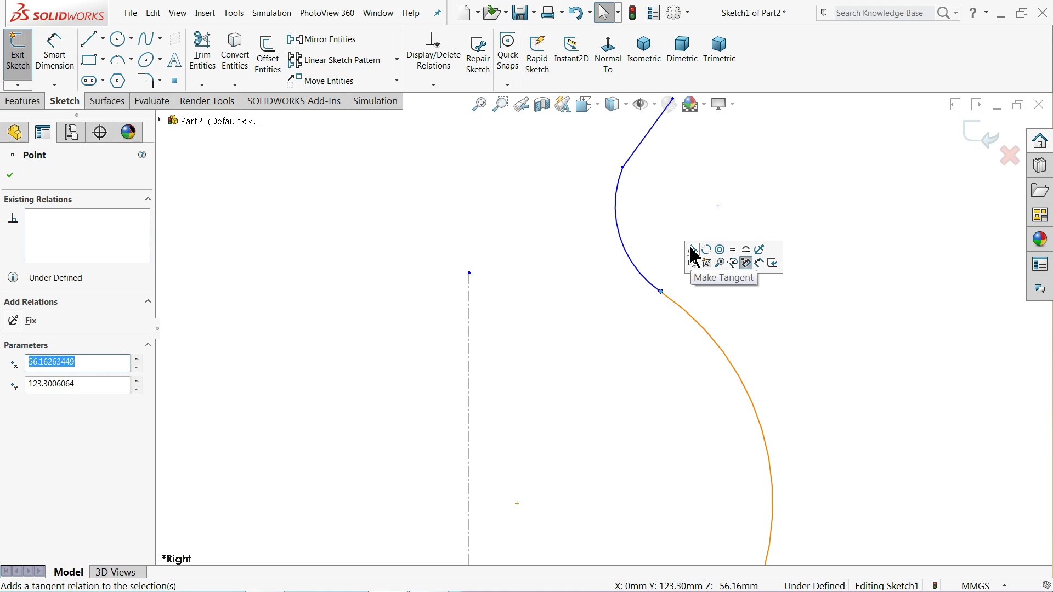
pyautogui.click(604, 330)
pyautogui.scroll(5, 635, 412)
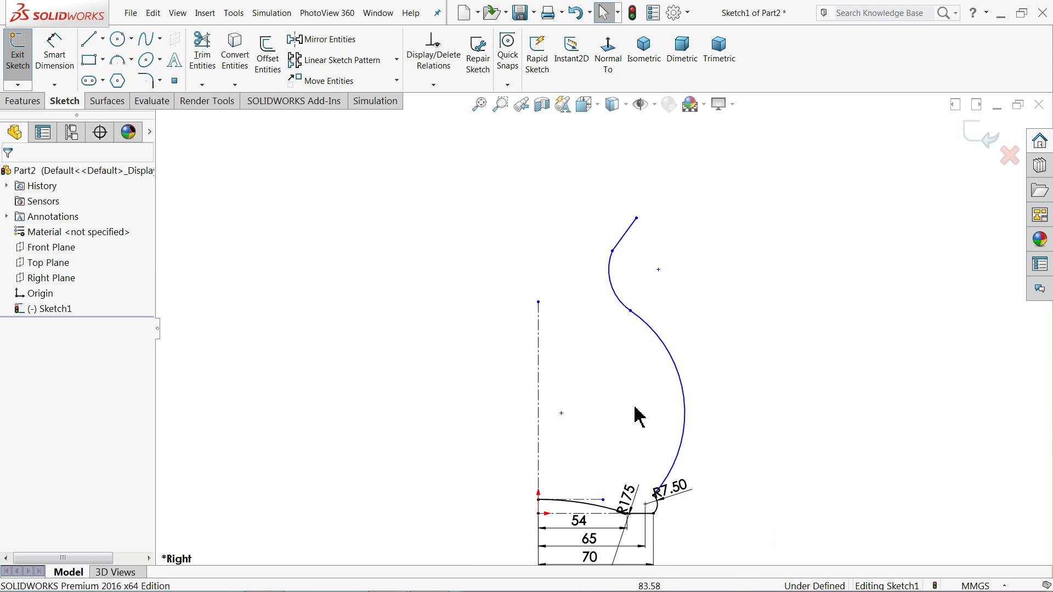
# - Nudge the joint between the large body arc and the neck arc slightly downward and inward
pyautogui.scroll(-4, 619, 425)
pyautogui.moveTo(543, 320)
pyautogui.mouseDown()
pyautogui.moveTo(508, 324)
pyautogui.moveTo(536, 332)
pyautogui.mouseUp()
pyautogui.click(441, 317)
pyautogui.scroll(1, 443, 315)
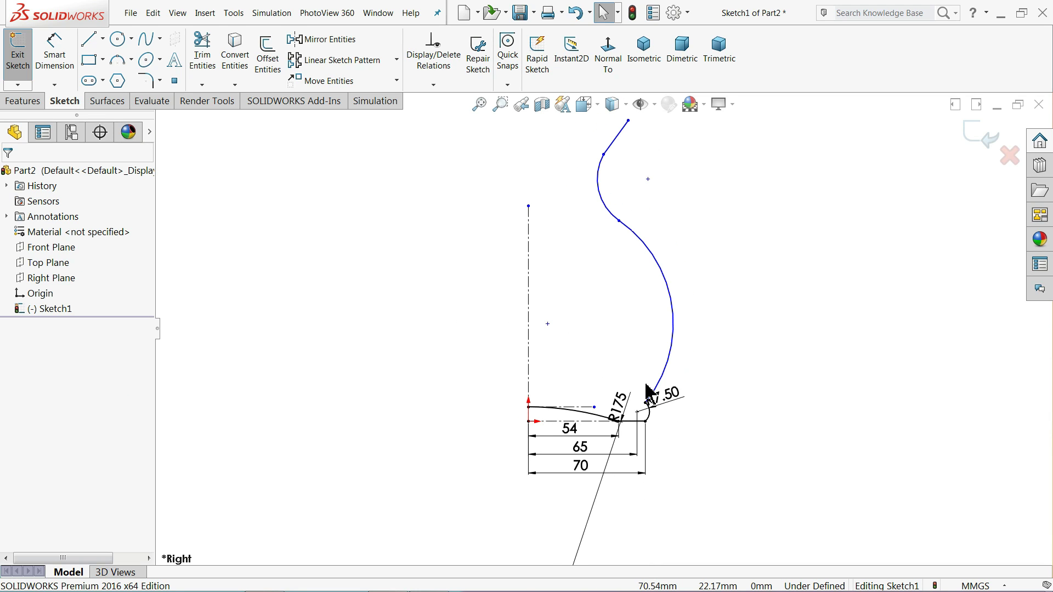
pyautogui.scroll(-1, 647, 390)
pyautogui.scroll(1, 653, 378)
pyautogui.scroll(-1, 639, 207)
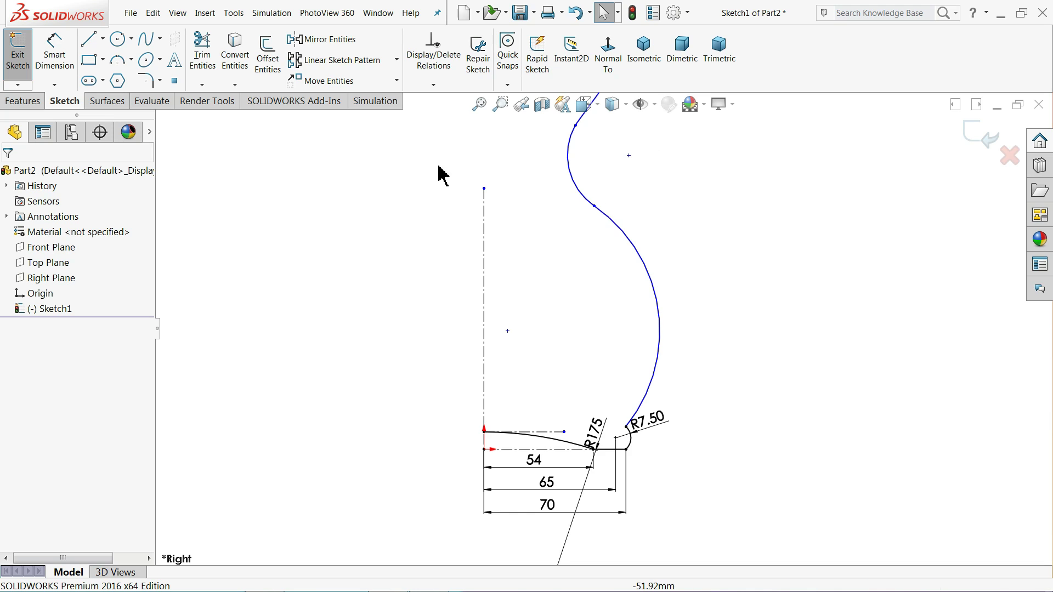
# - Dimension the vertical distance from the origin to the profile's upper end as 280 mm
pyautogui.click(55, 55)
pyautogui.scroll(2, 537, 269)
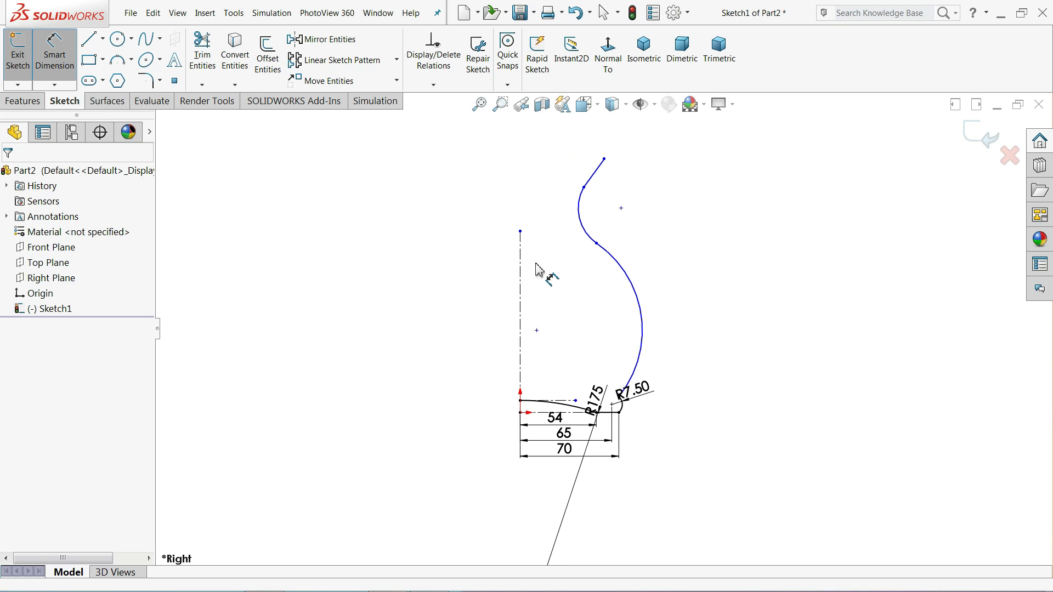
pyautogui.click(605, 159)
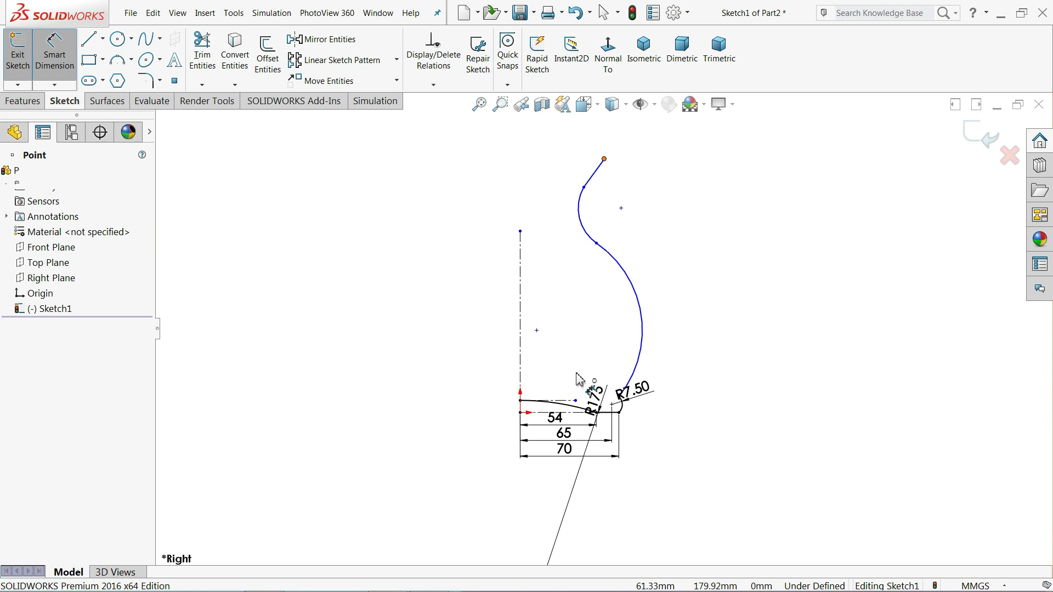
pyautogui.click(521, 414)
pyautogui.click(437, 290)
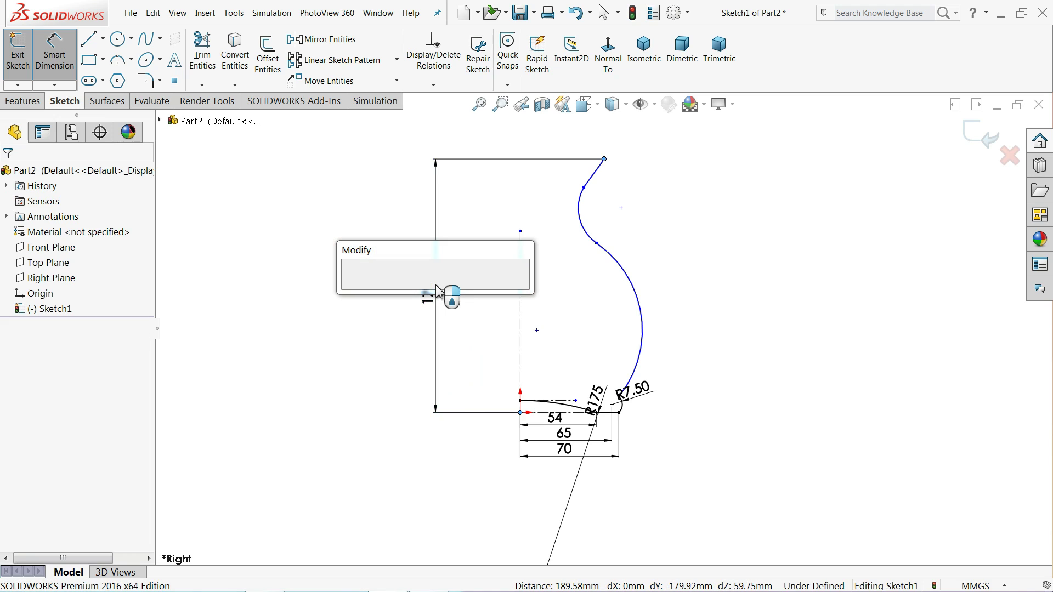
pyautogui.write('280')
pyautogui.press('Return')
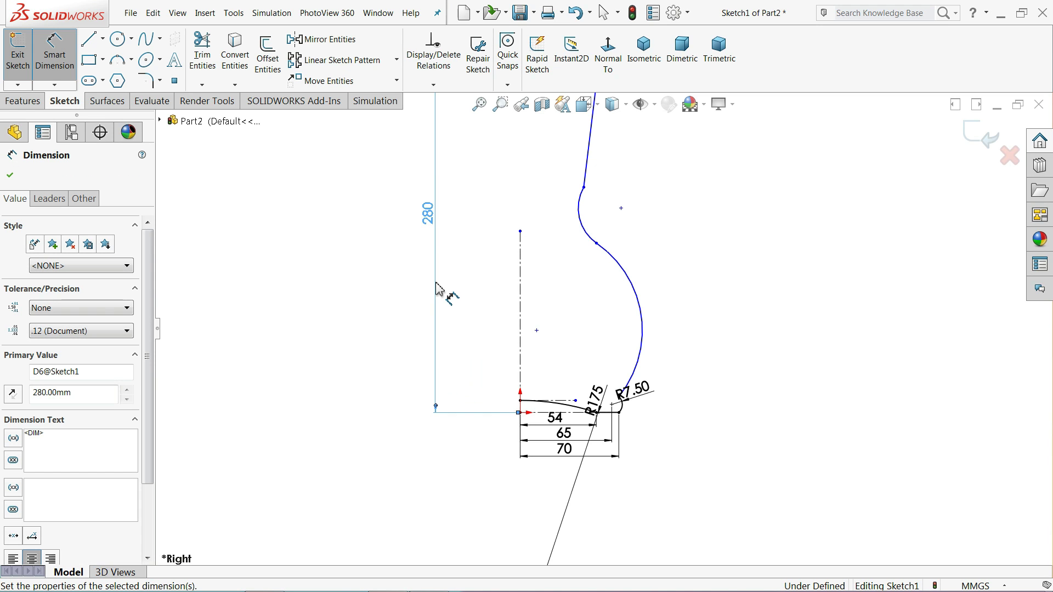
pyautogui.press('z')
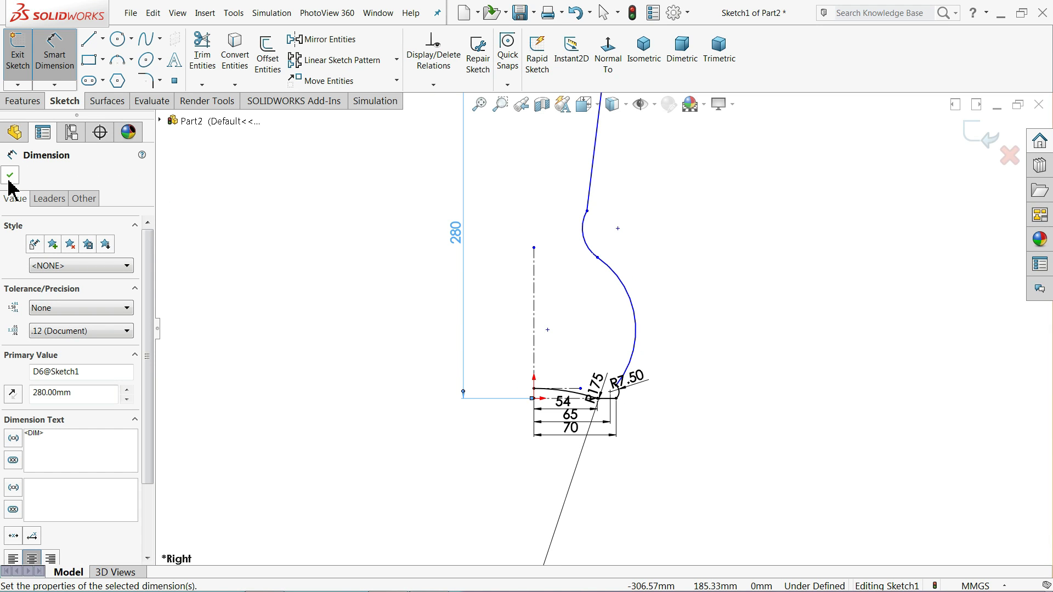
pyautogui.click(10, 176)
pyautogui.press('f')
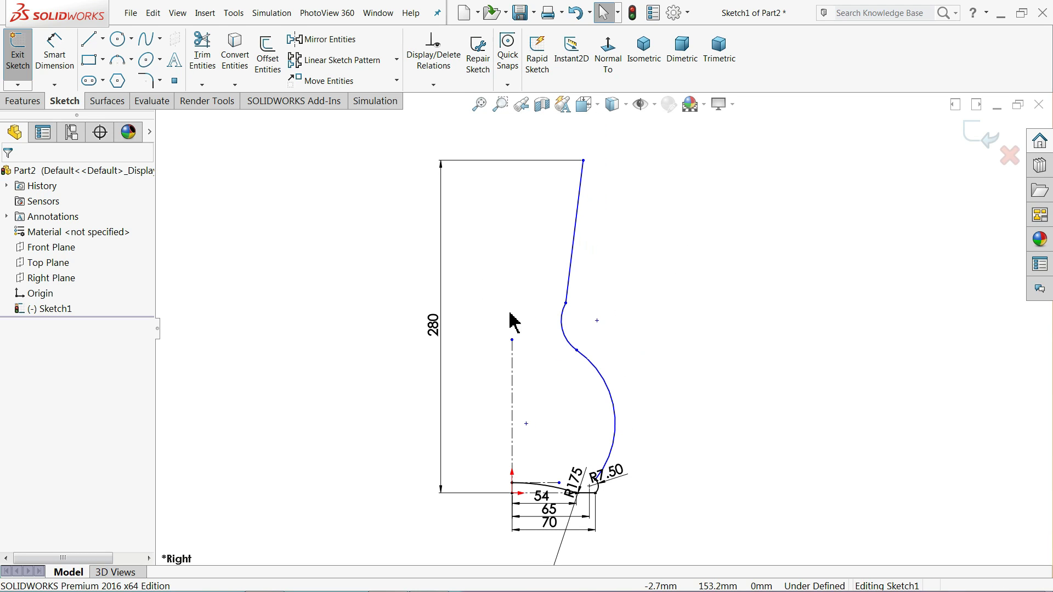
# - Stretch the vertical centerline upward until its top end is level with the profile's upper end
pyautogui.moveTo(512, 341); pyautogui.dragTo(520, 232)
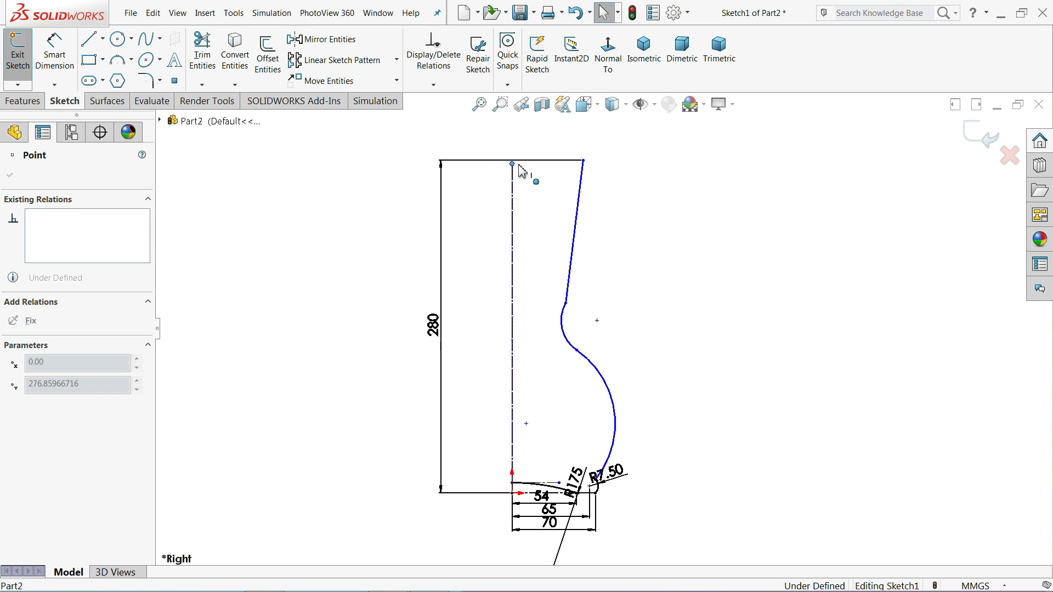
pyautogui.moveTo(520, 172); pyautogui.dragTo(519, 168)
pyautogui.click(333, 219)
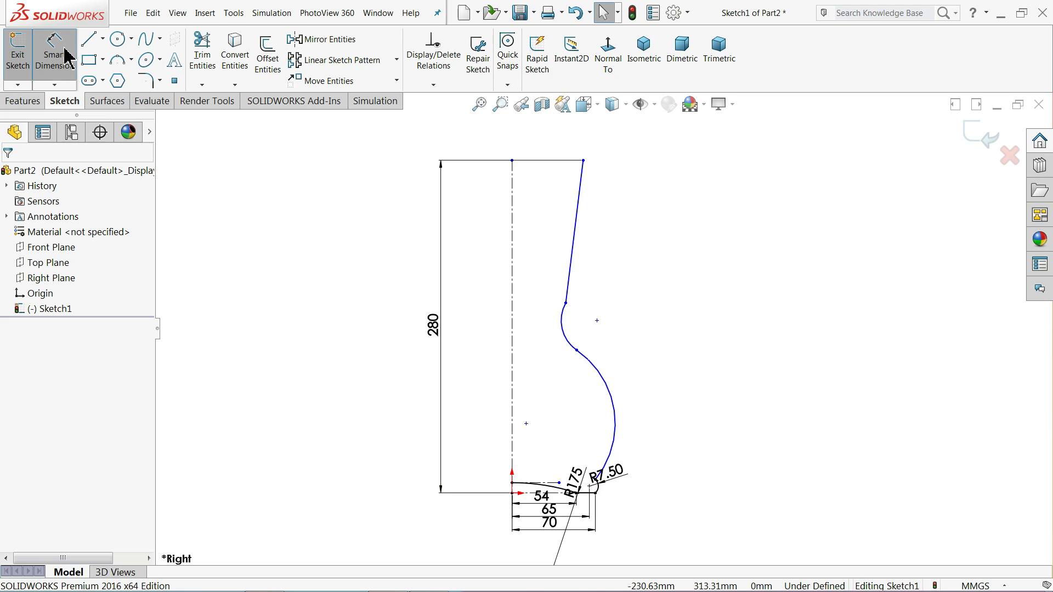
# - Dimension the horizontal distance from the centerline's top end to the profile's upper end as 65 mm
pyautogui.scroll(-4, 603, 159)
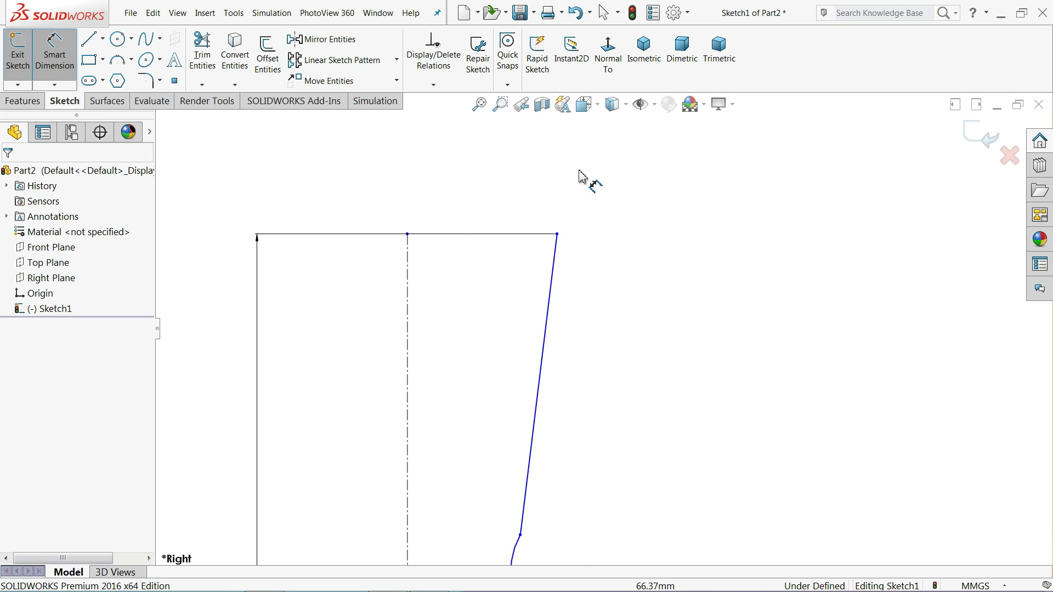
pyautogui.click(557, 234)
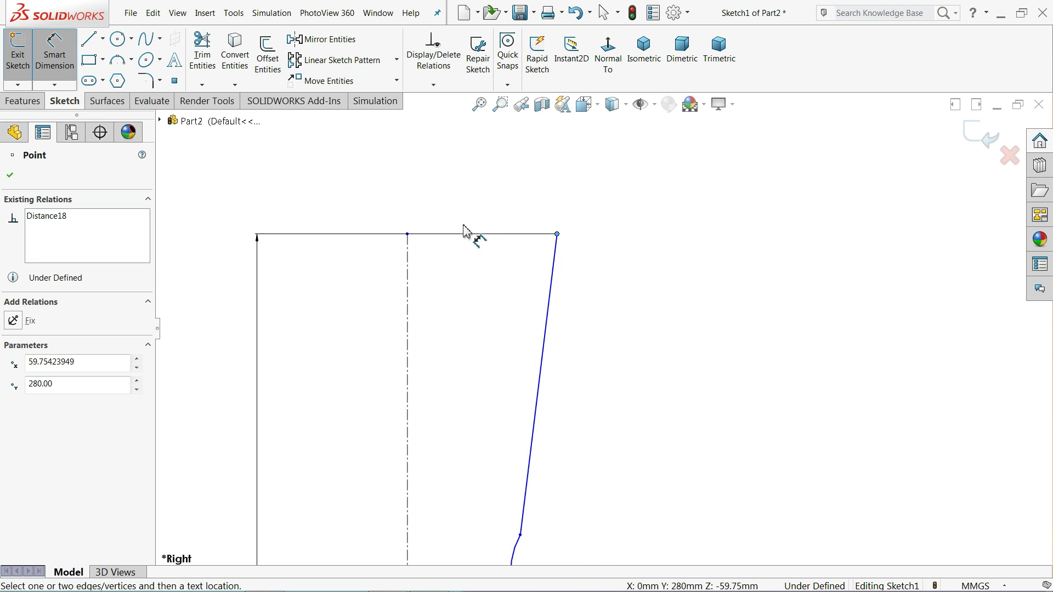
pyautogui.click(409, 236)
pyautogui.click(475, 186)
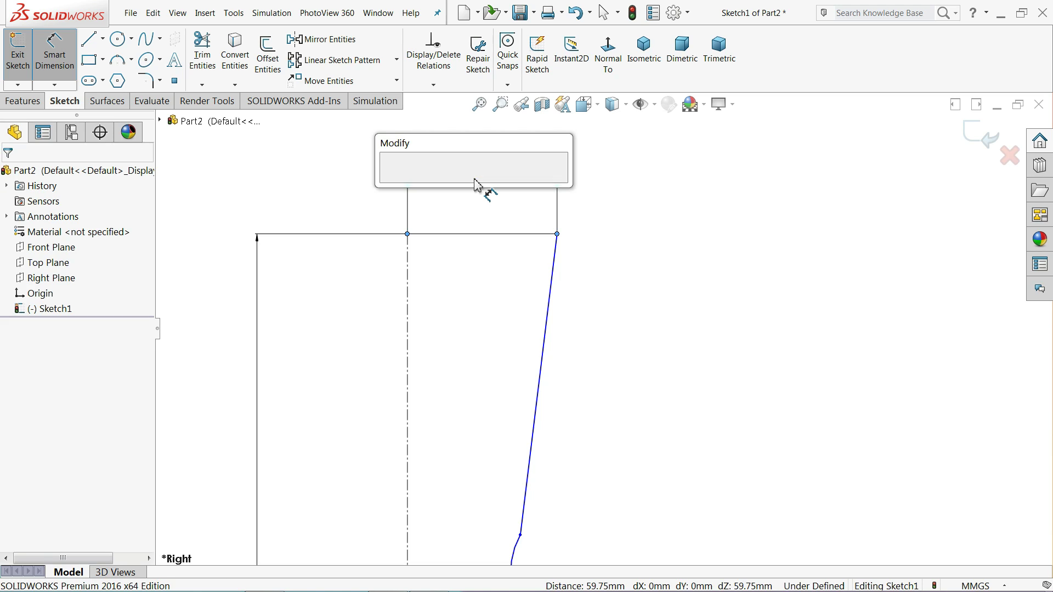
pyautogui.press('Return')
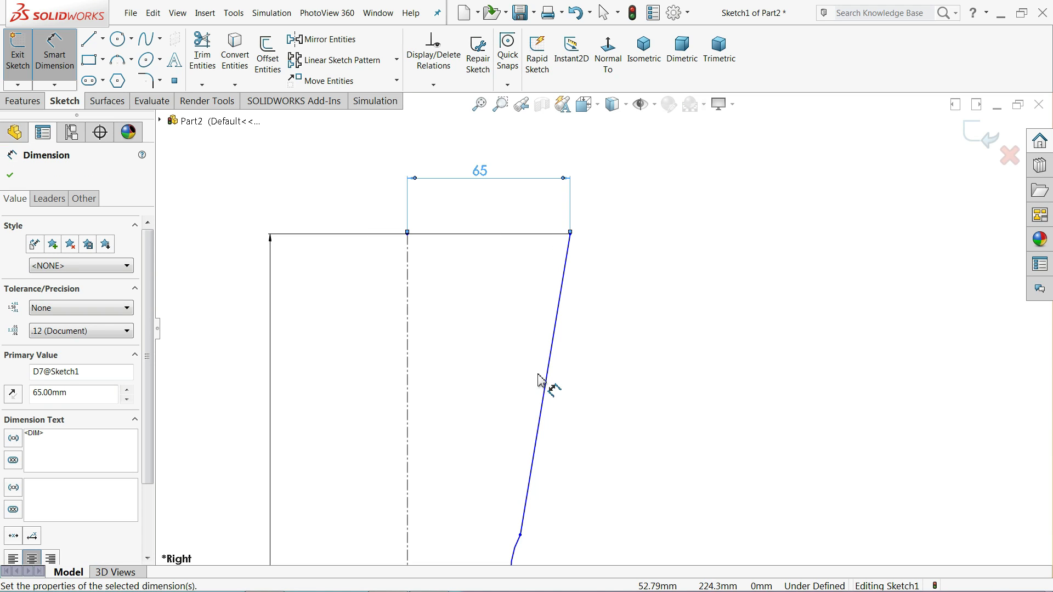
# - Dimension the vertical height of the sloping line above the neck arc as 20 mm and finish dimensioning
pyautogui.click(545, 384)
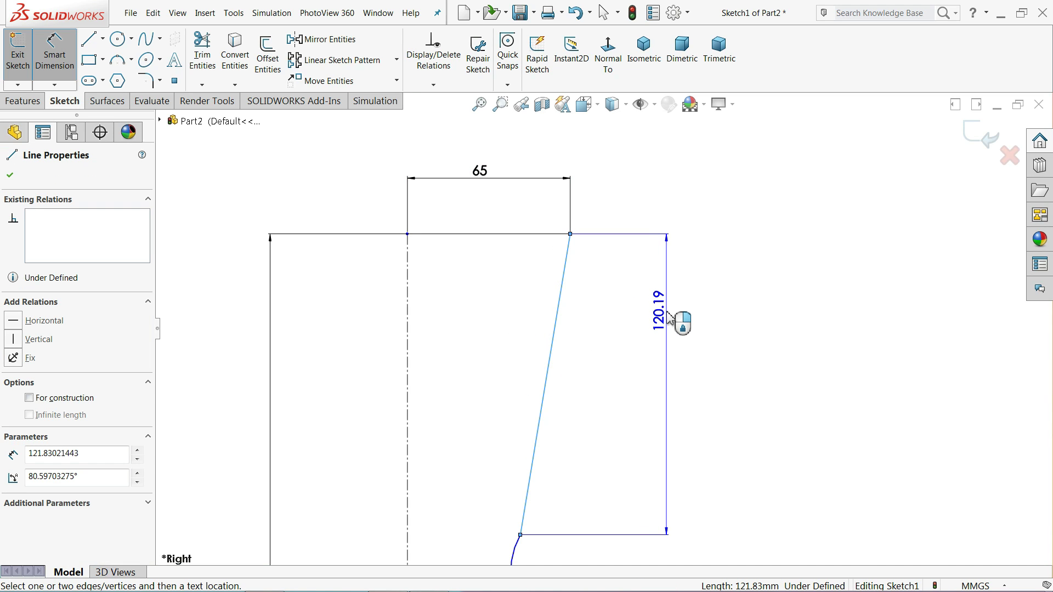
pyautogui.click(666, 344)
pyautogui.write('20')
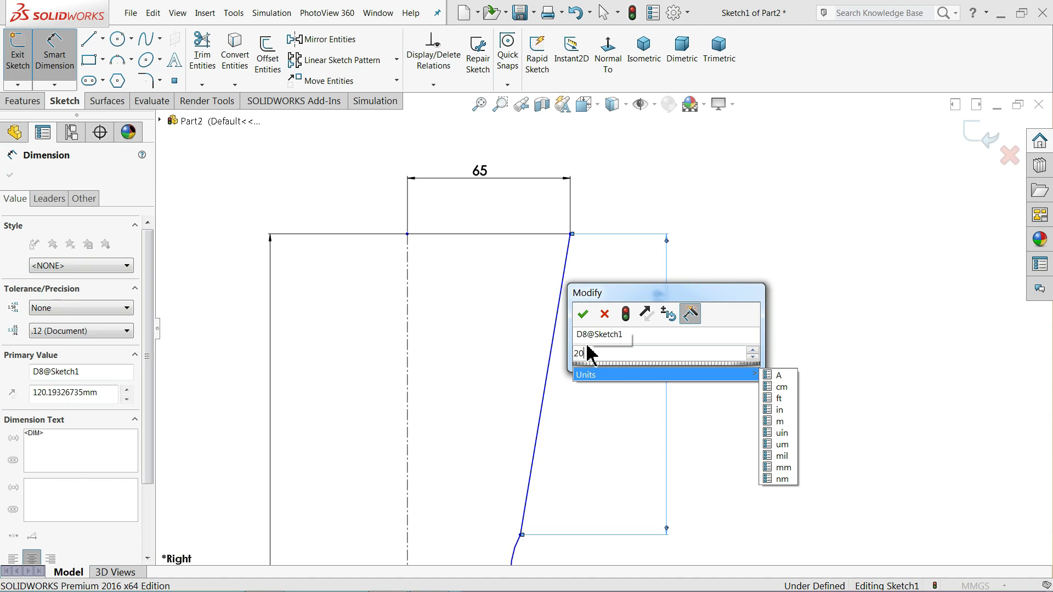
pyautogui.click(584, 317)
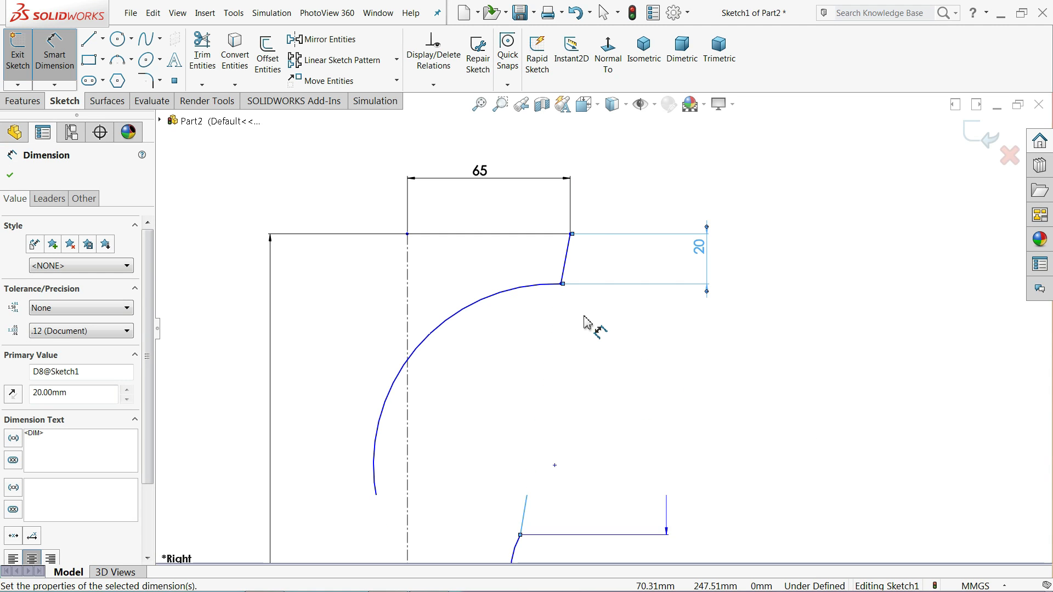
pyautogui.scroll(5, 585, 324)
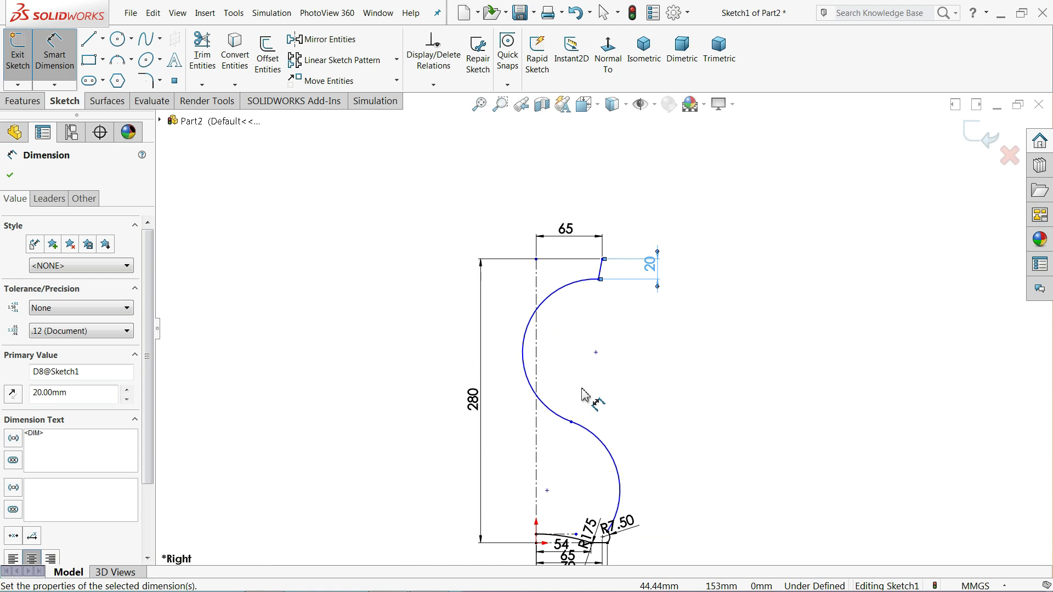
pyautogui.click(10, 175)
# - Move the joint between the neck and body arcs upward and outward to about 74 mm from the centerline and 204 mm high
pyautogui.scroll(-3, 536, 431)
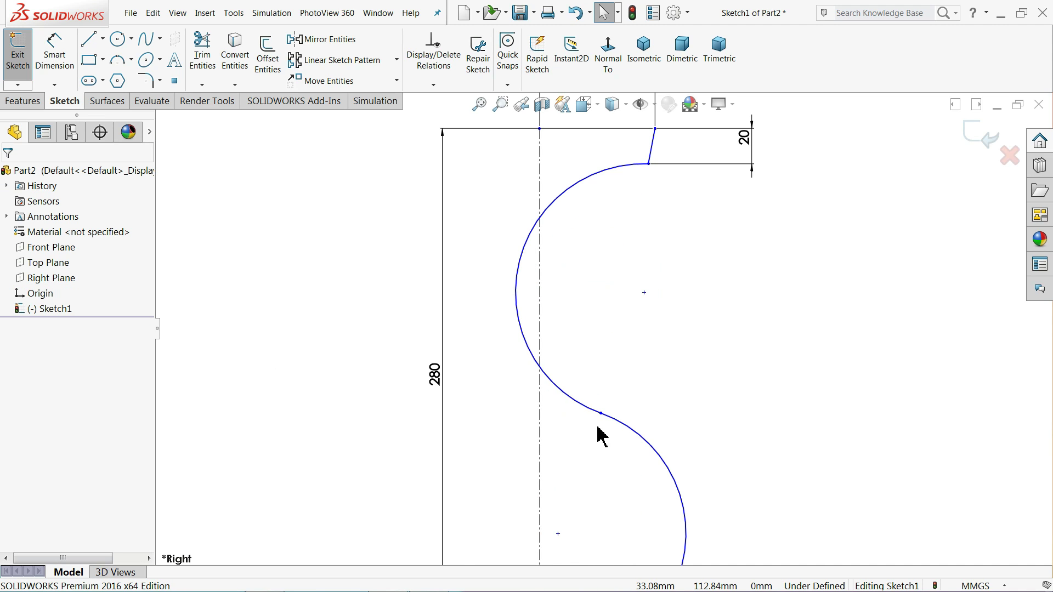
pyautogui.moveTo(602, 413)
pyautogui.mouseDown()
pyautogui.moveTo(670, 313)
pyautogui.moveTo(660, 256)
pyautogui.moveTo(638, 269)
pyautogui.moveTo(673, 264)
pyautogui.mouseUp()
pyautogui.press('z')
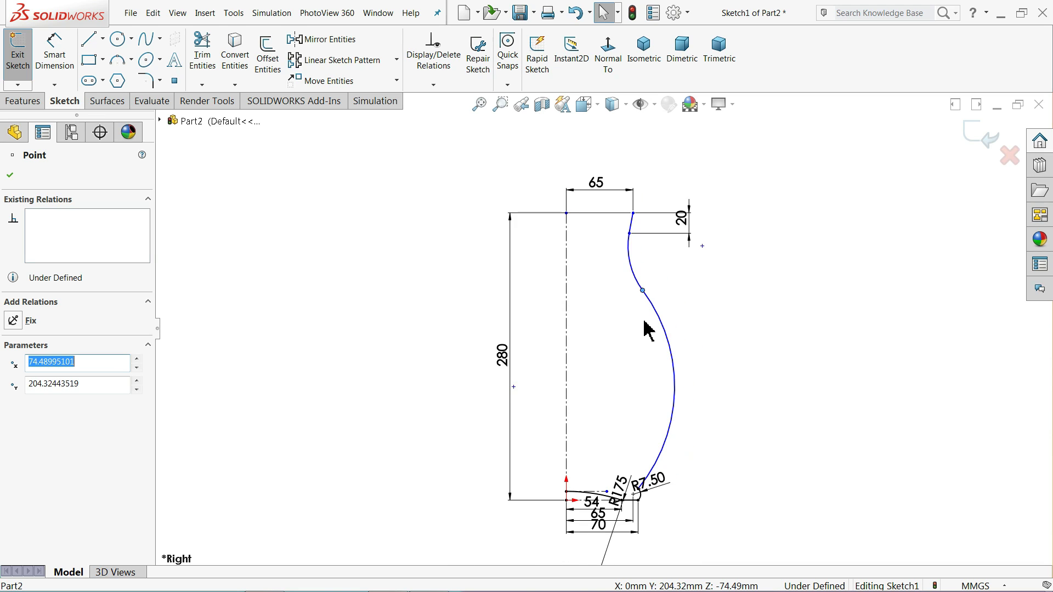
pyautogui.scroll(-1, 643, 289)
pyautogui.scroll(-1, 193, 129)
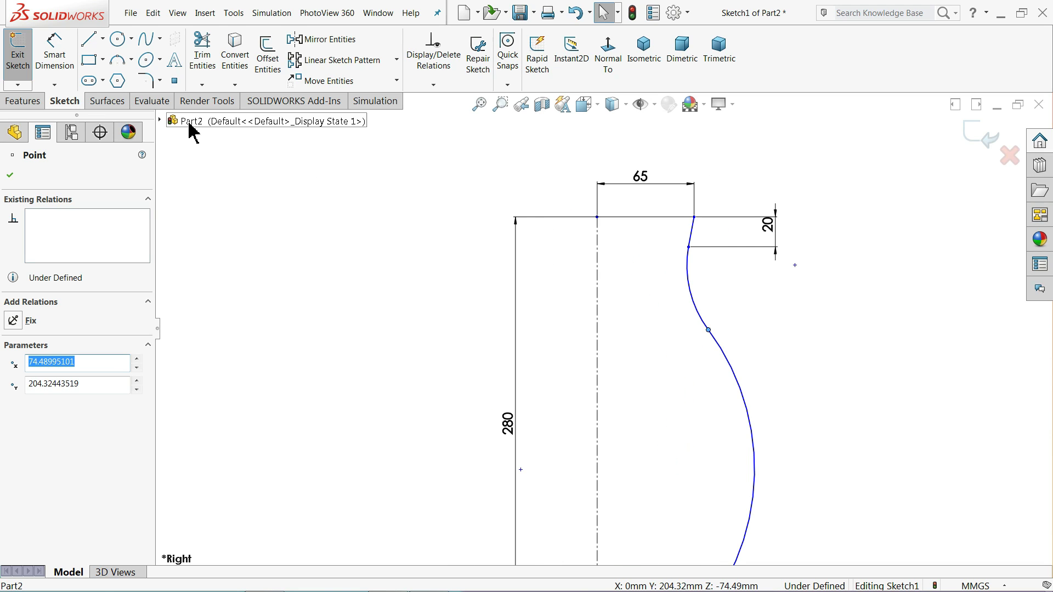
pyautogui.click(49, 57)
pyautogui.scroll(-2, 683, 288)
pyautogui.scroll(-1, 683, 288)
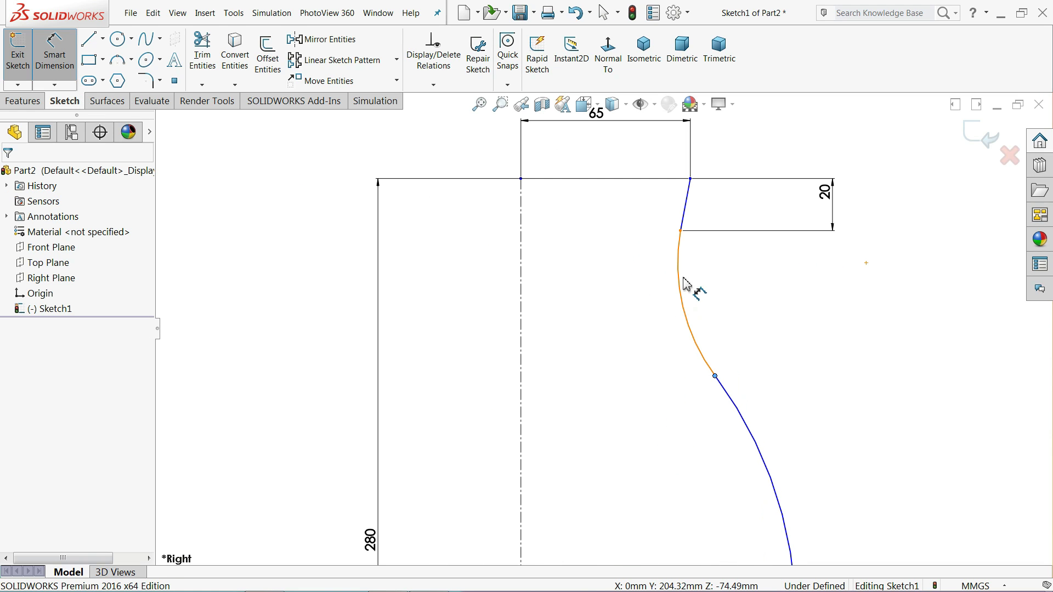
pyautogui.click(680, 230)
pyautogui.click(522, 233)
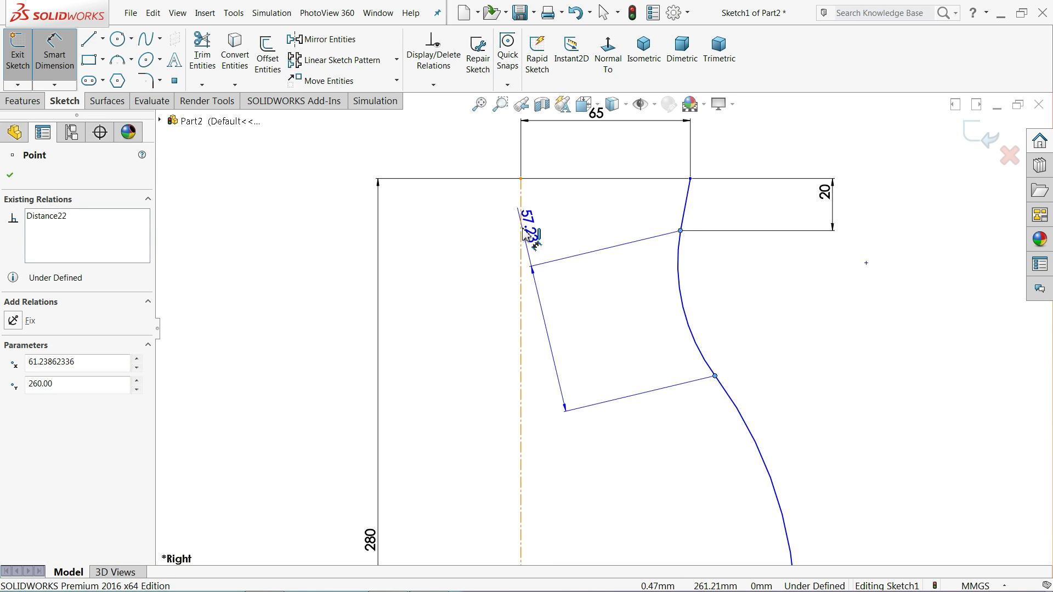
pyautogui.click(527, 231)
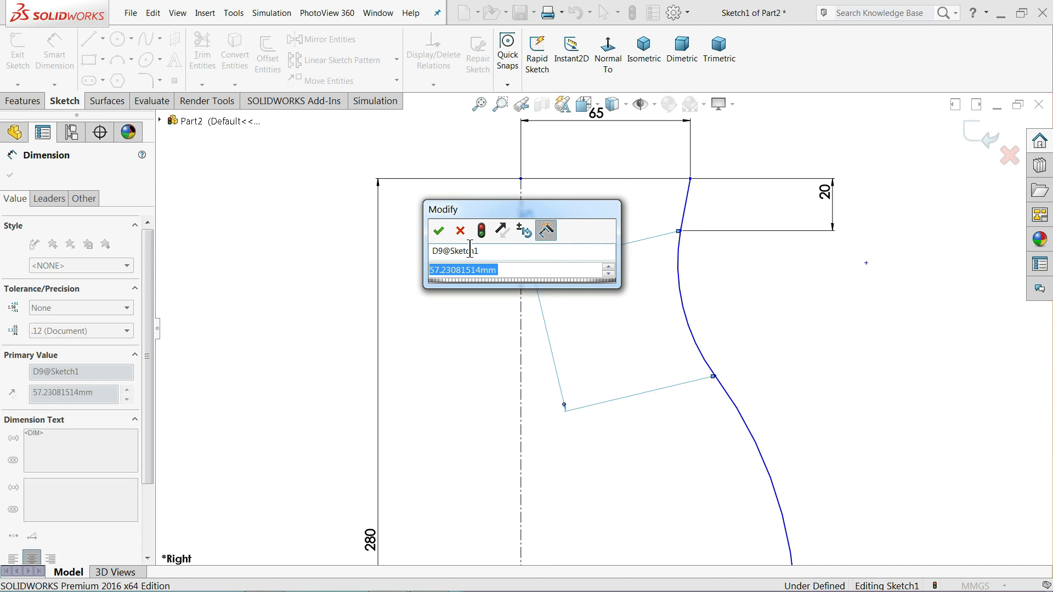
pyautogui.click(460, 235)
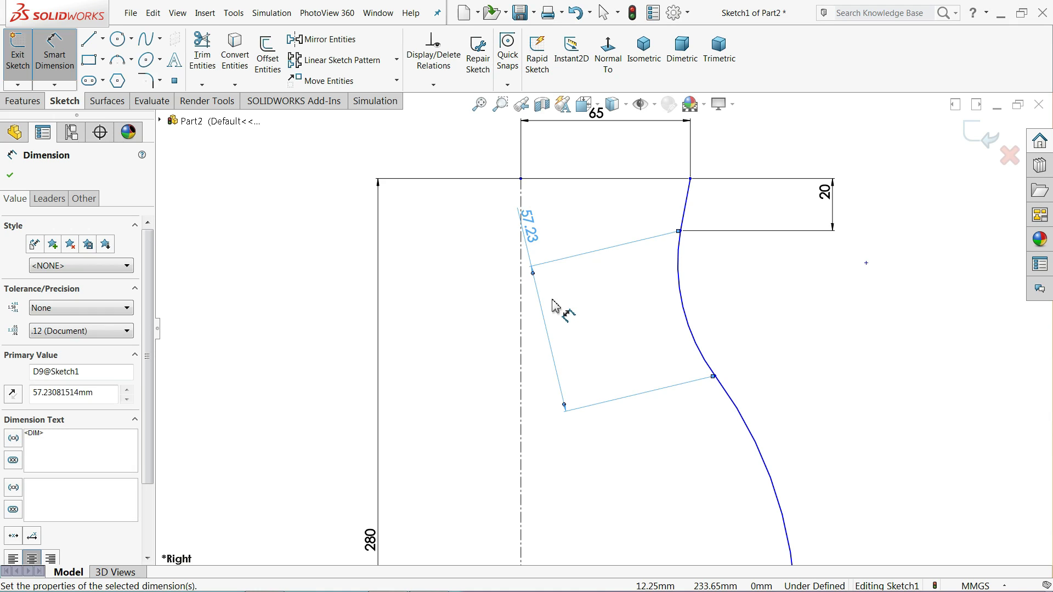
pyautogui.press('Delete')
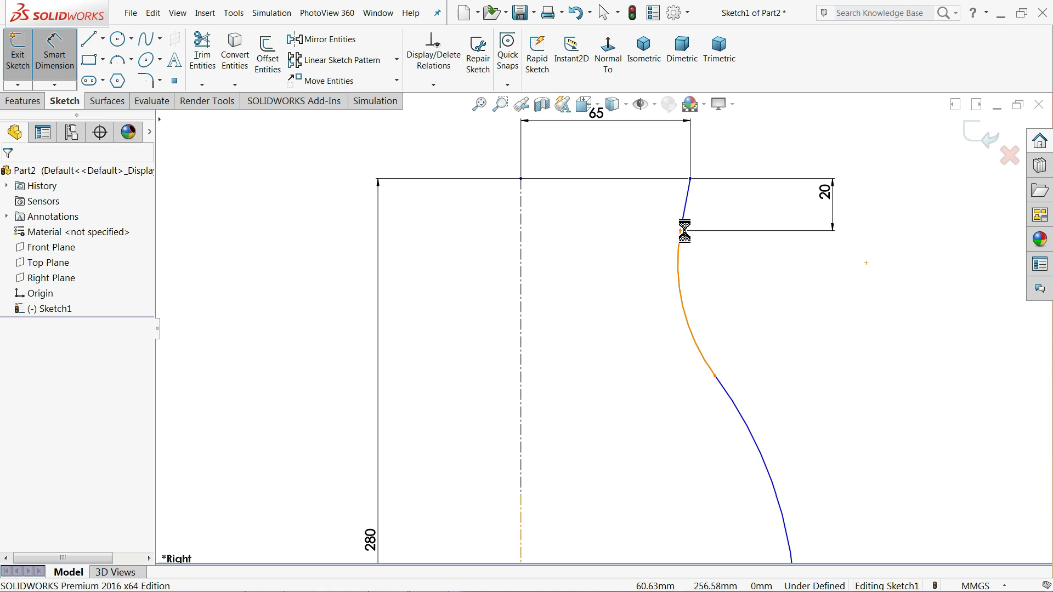
# - Dimension the vertical distance between the neck arc's two ends as 50 mm, placed in line below the 20 mm dimension
pyautogui.click(681, 231)
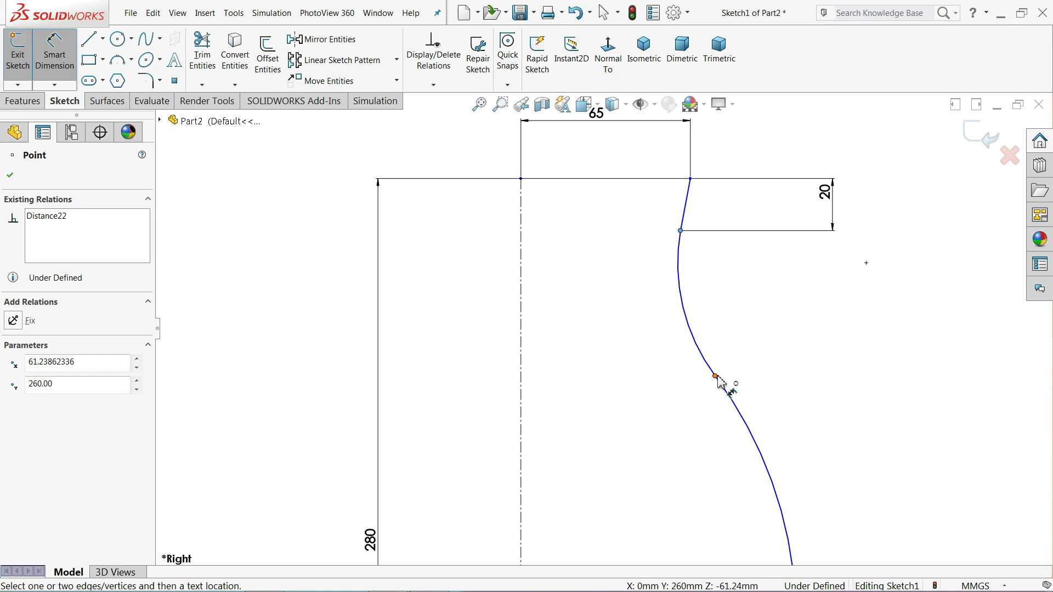
pyautogui.click(716, 377)
pyautogui.click(831, 303)
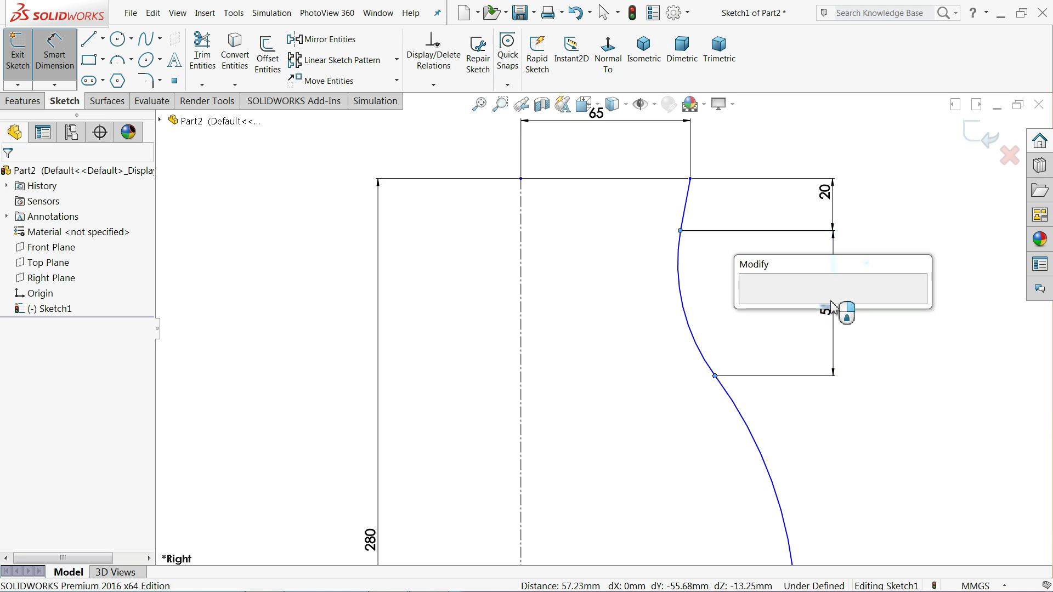
pyautogui.click(750, 302)
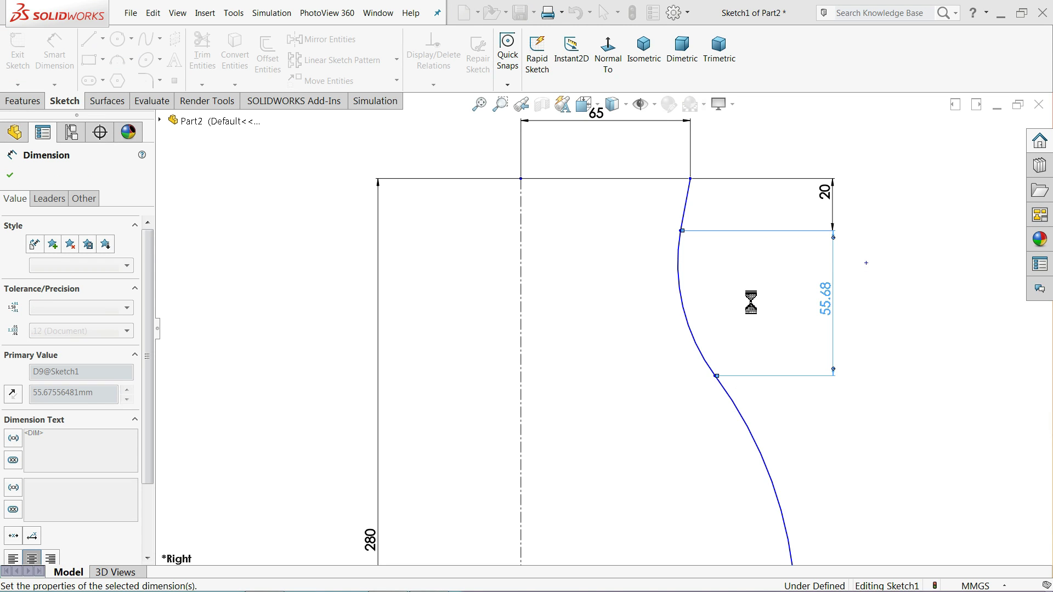
pyautogui.press('f')
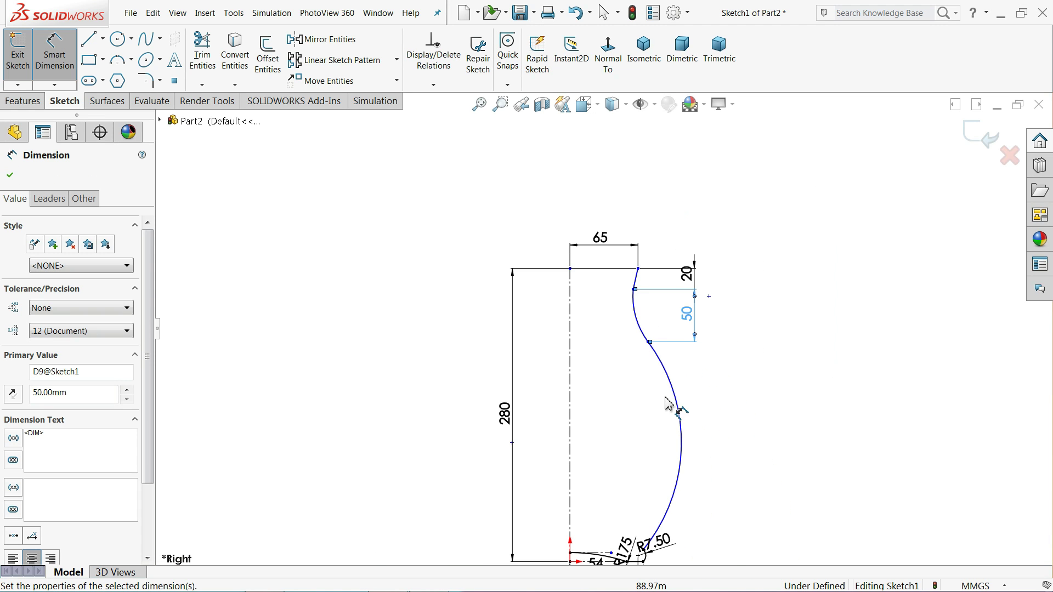
pyautogui.scroll(-2, 669, 409)
pyautogui.scroll(-2, 587, 321)
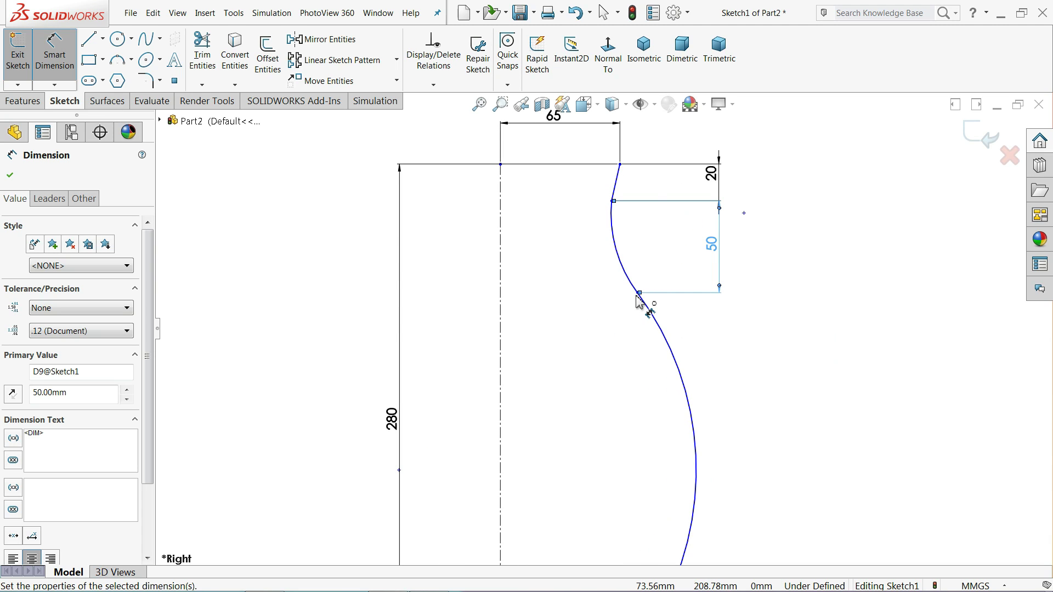
# - Dimension the horizontal distance from the centerline to the joint between the neck and body arcs as 54 mm
pyautogui.press('Escape')
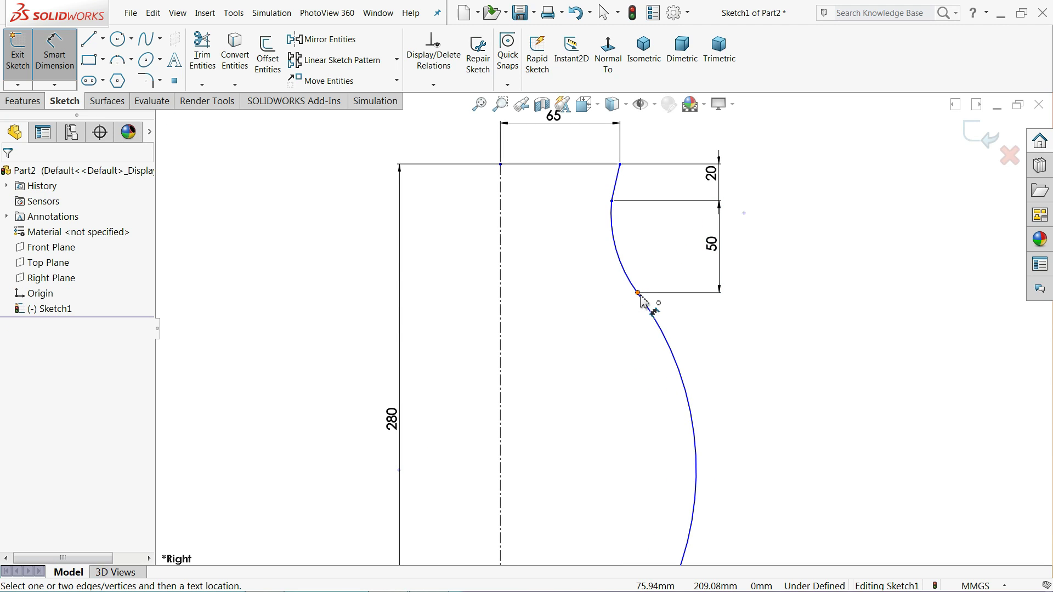
pyautogui.click(639, 296)
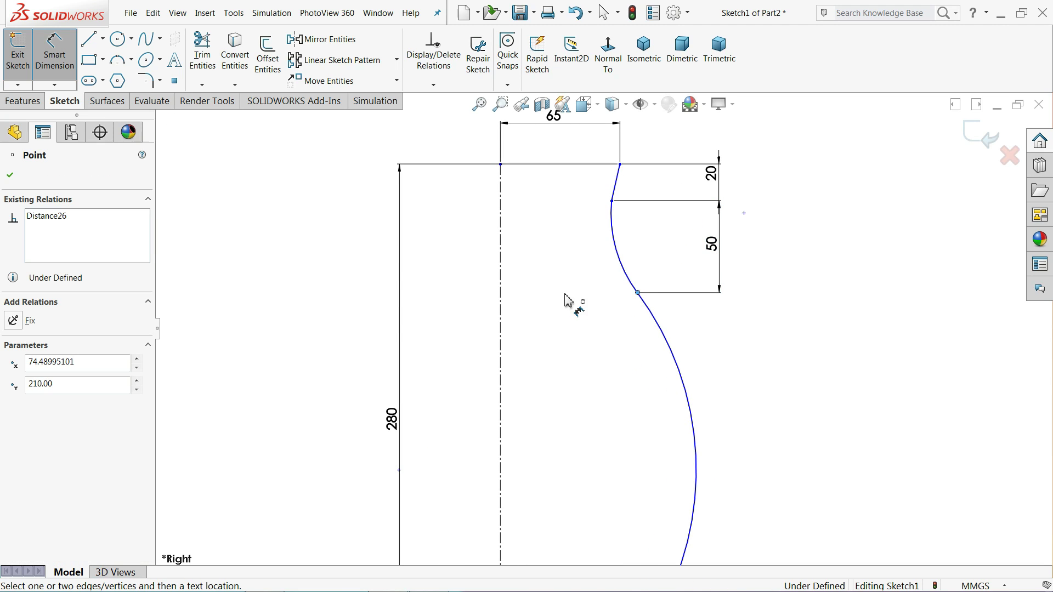
pyautogui.click(501, 314)
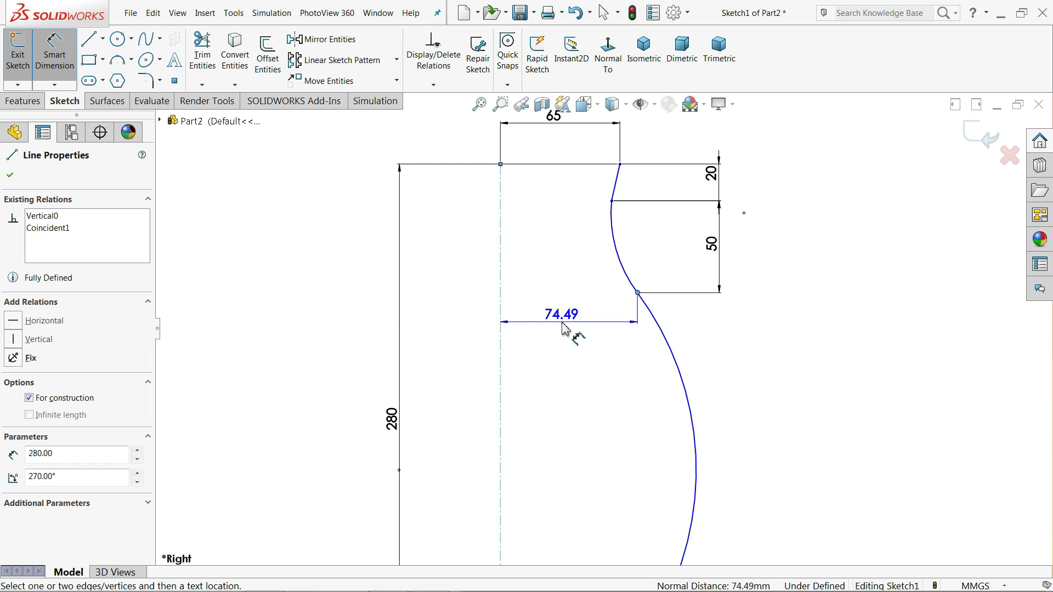
pyautogui.click(567, 328)
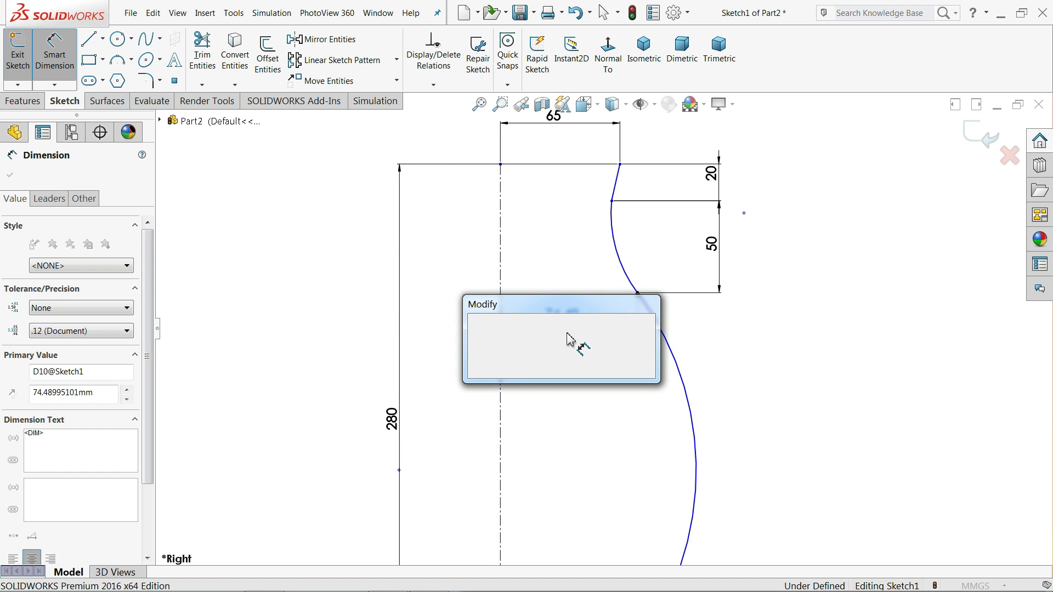
pyautogui.write('54')
pyautogui.press('Return')
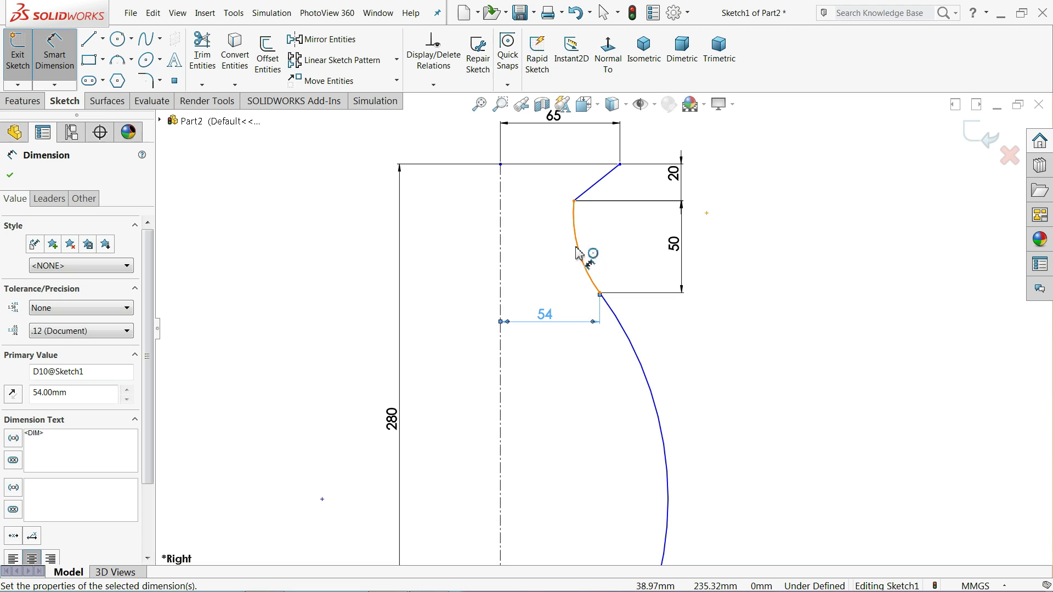
pyautogui.press('Escape')
# - Dimension the radius of the large body arc as 220 mm
pyautogui.scroll(2, 618, 362)
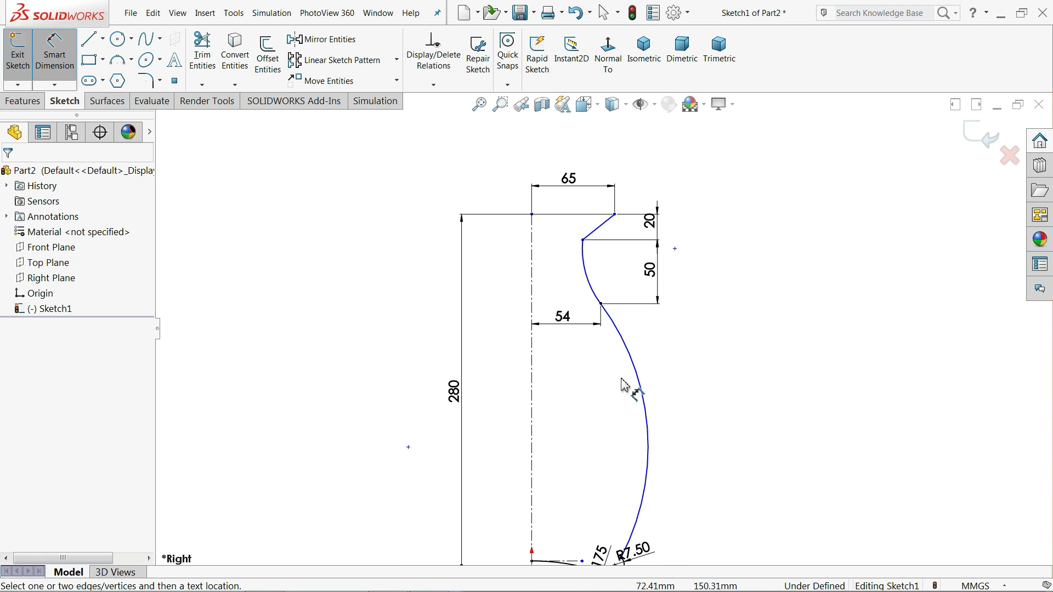
pyautogui.click(648, 389)
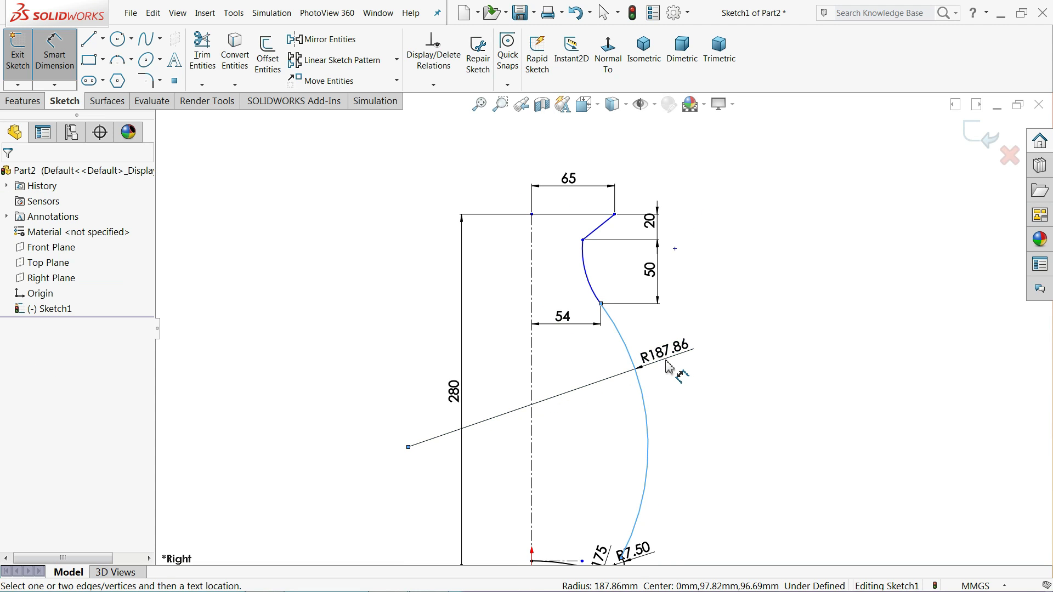
pyautogui.click(672, 367)
pyautogui.write('220')
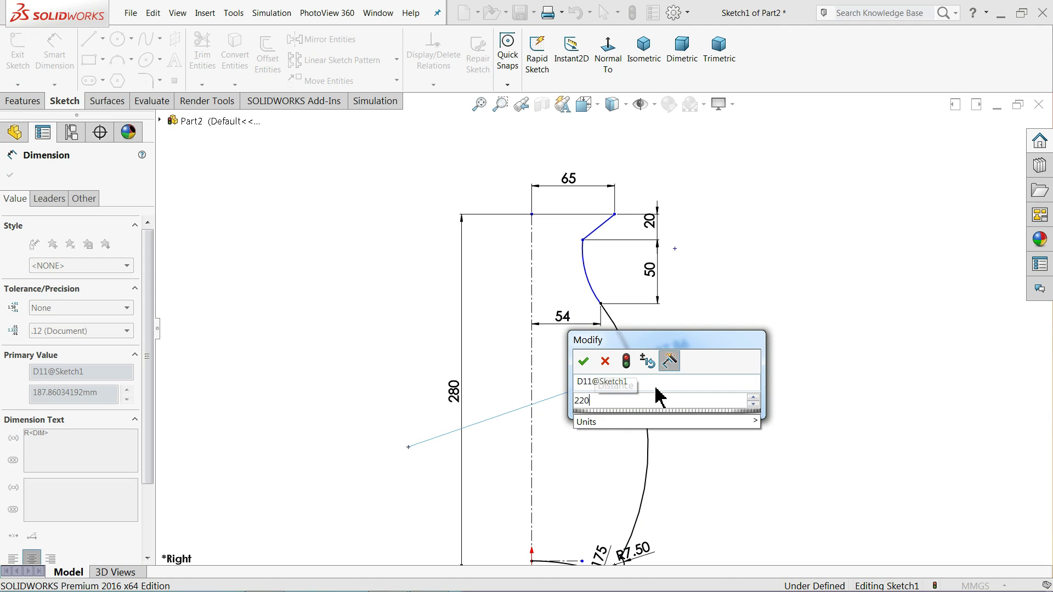
pyautogui.press('Return')
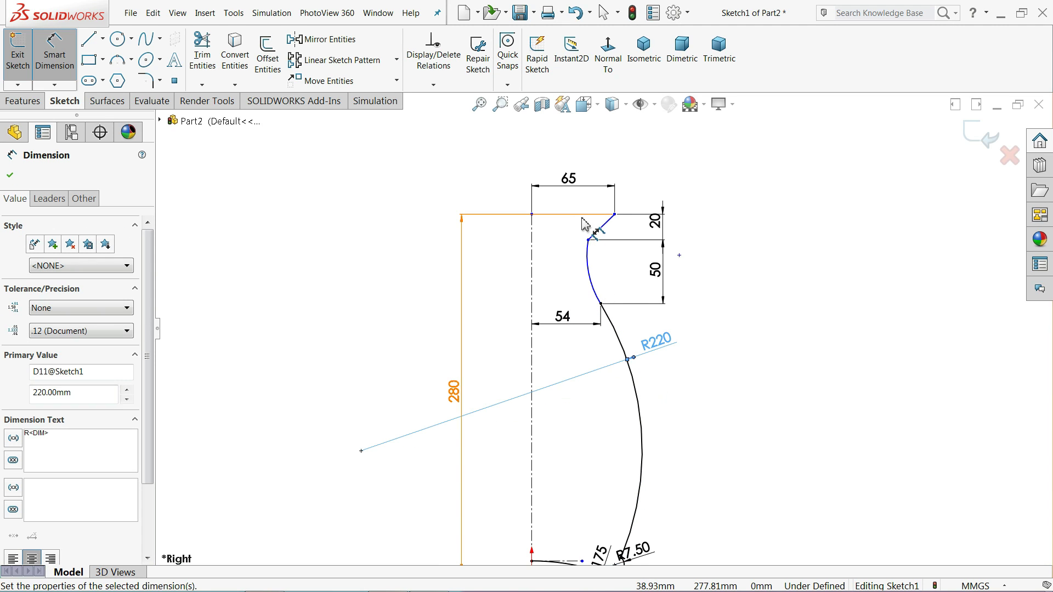
# - Dimension the horizontal distance from the centerline to the neck arc's upper end as 50 mm, placed above the profile
pyautogui.scroll(-3, 600, 253)
pyautogui.scroll(-2, 600, 249)
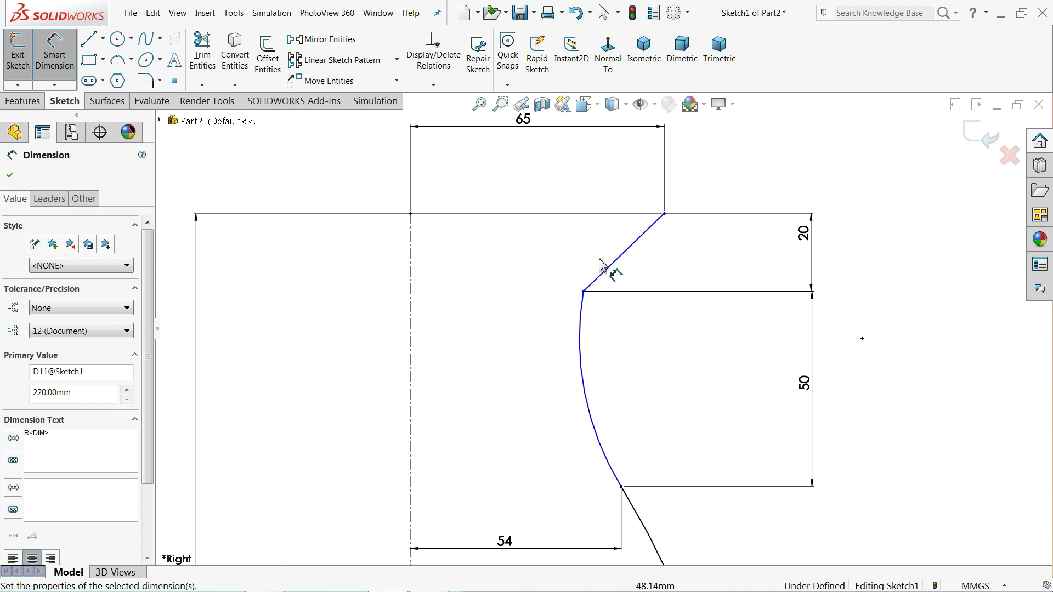
pyautogui.click(582, 294)
pyautogui.click(412, 303)
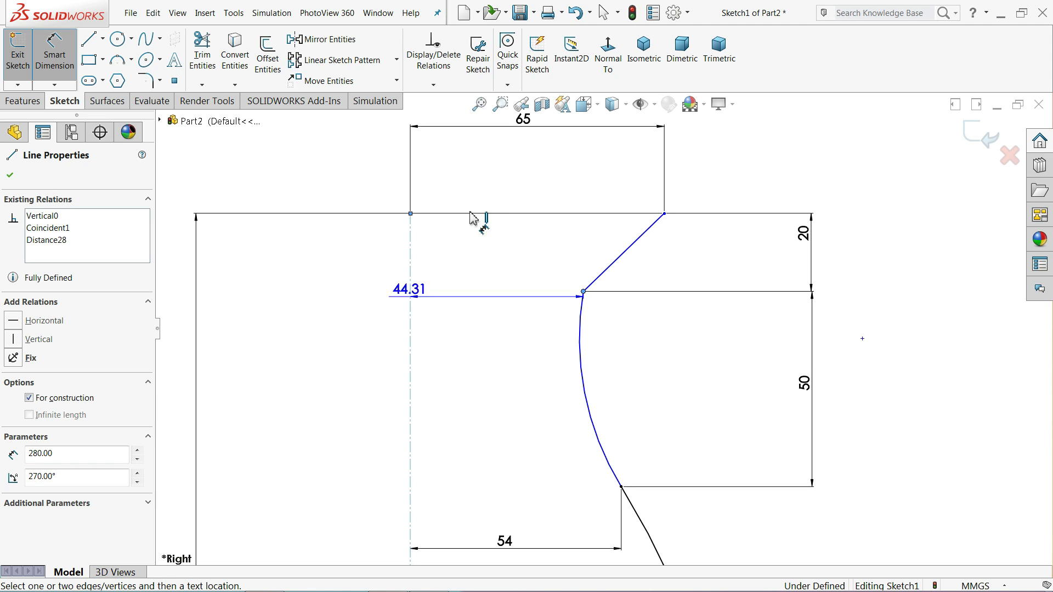
pyautogui.click(495, 196)
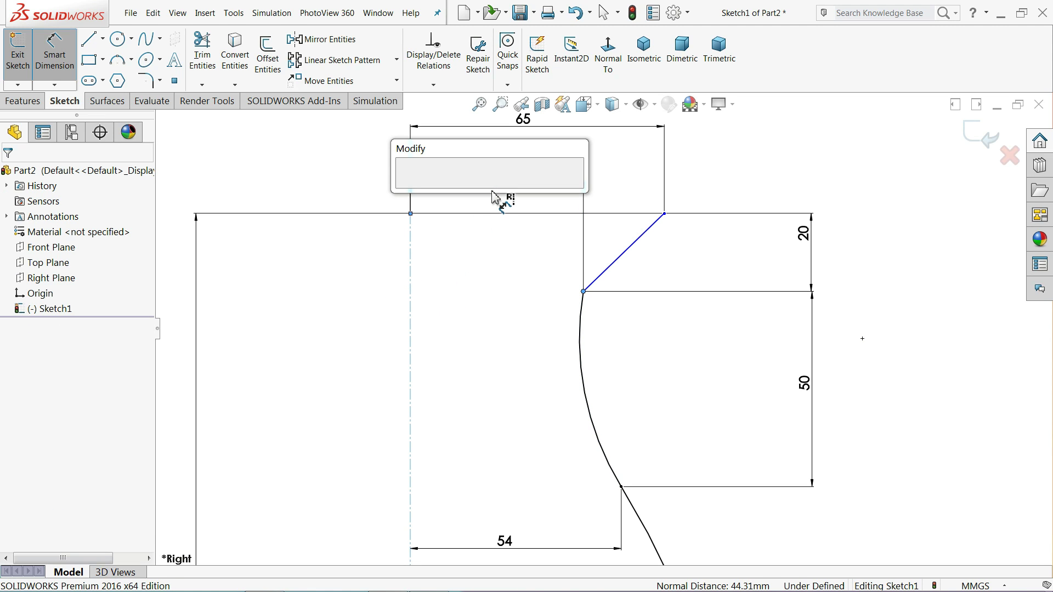
pyautogui.write('50')
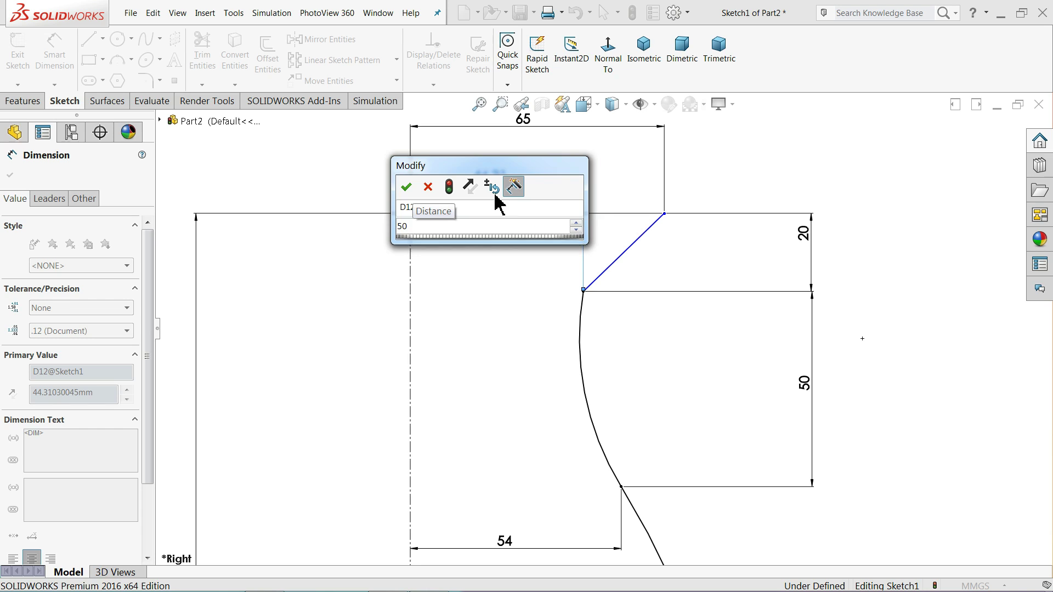
pyautogui.press('Return')
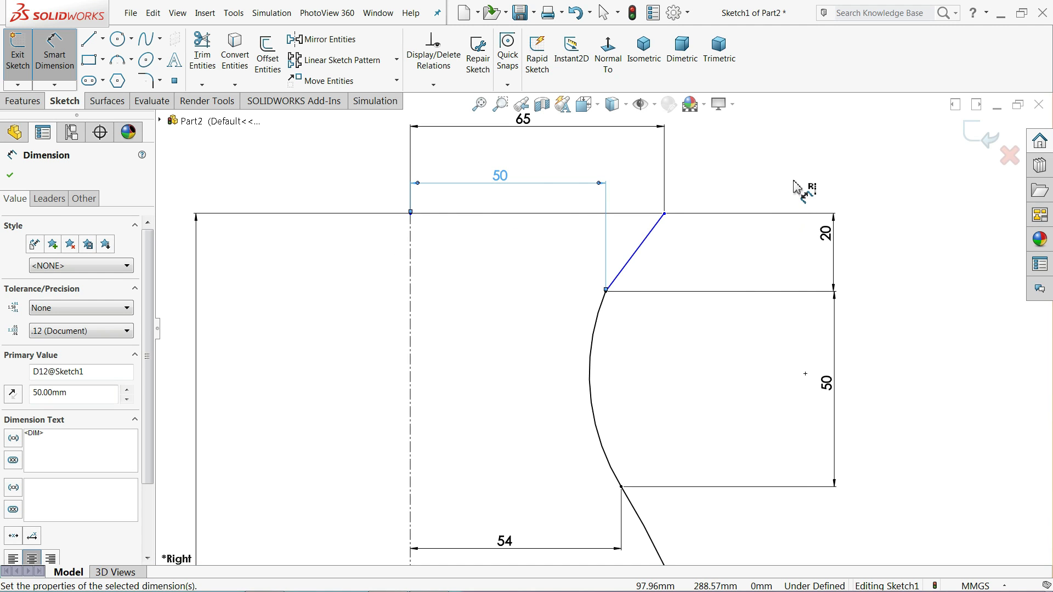
pyautogui.click(802, 193)
# - Examine the dimensioned profile, especially the sloping line above the neck arc, for geometry that is still under-defined
pyautogui.scroll(3, 738, 257)
pyautogui.scroll(2, 714, 329)
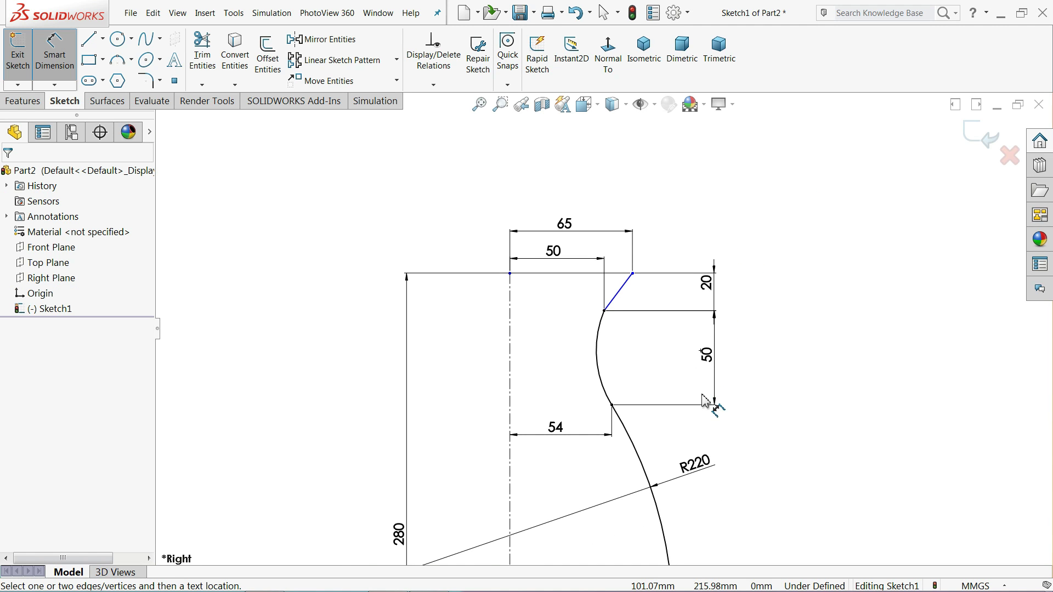
pyautogui.scroll(5, 705, 401)
pyautogui.scroll(-3, 610, 479)
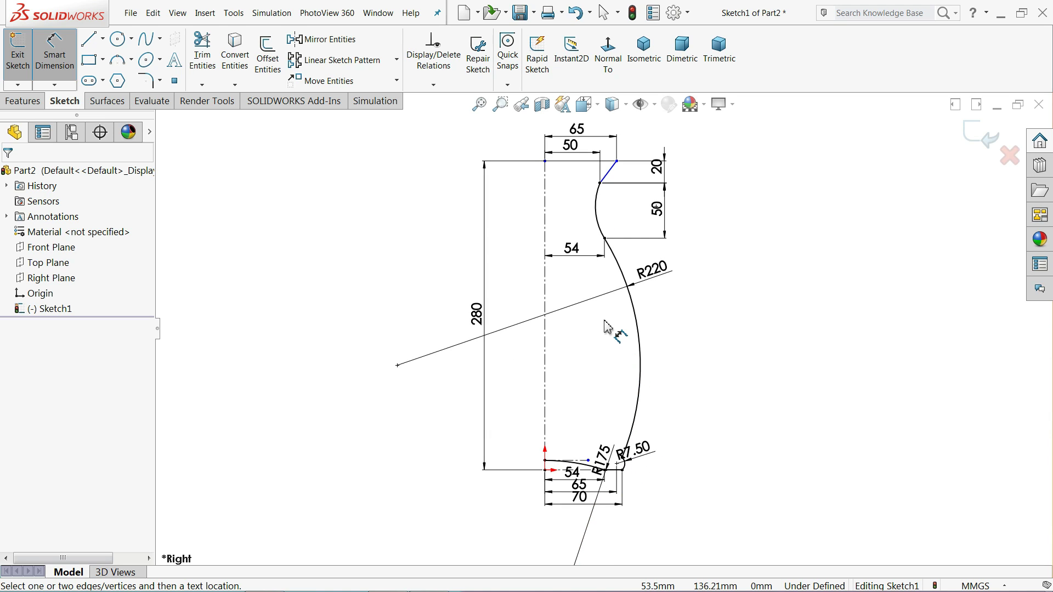
pyautogui.scroll(-8, 657, 193)
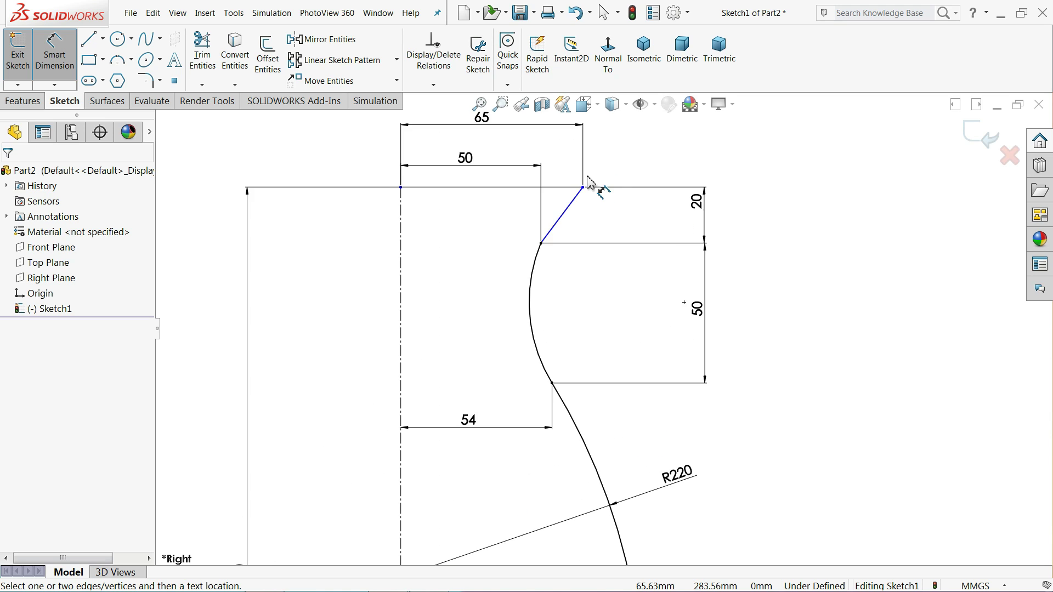
pyautogui.scroll(-1, 591, 247)
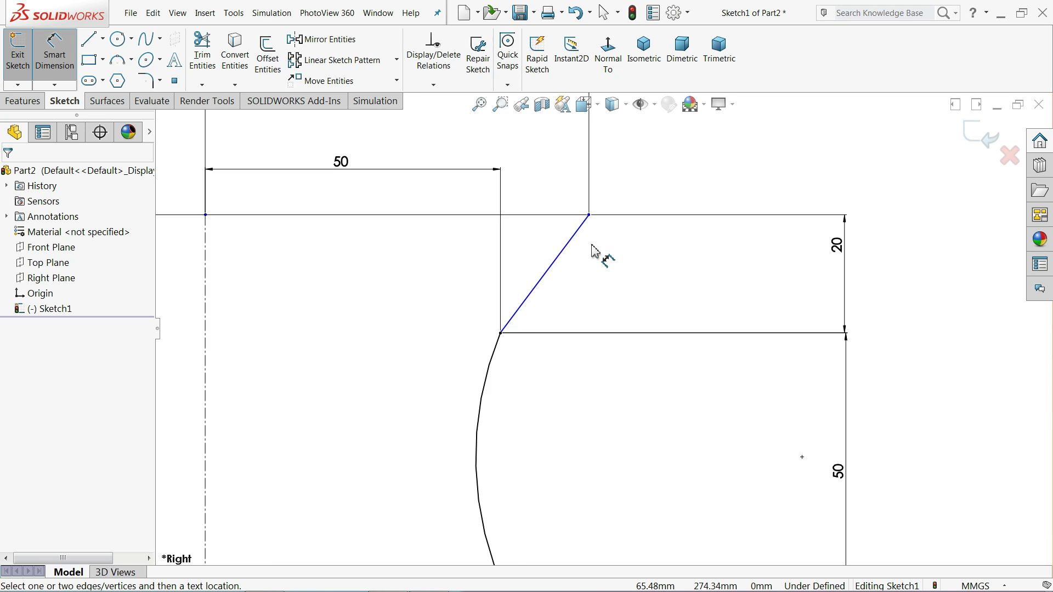
pyautogui.scroll(4, 588, 243)
pyautogui.scroll(-3, 528, 261)
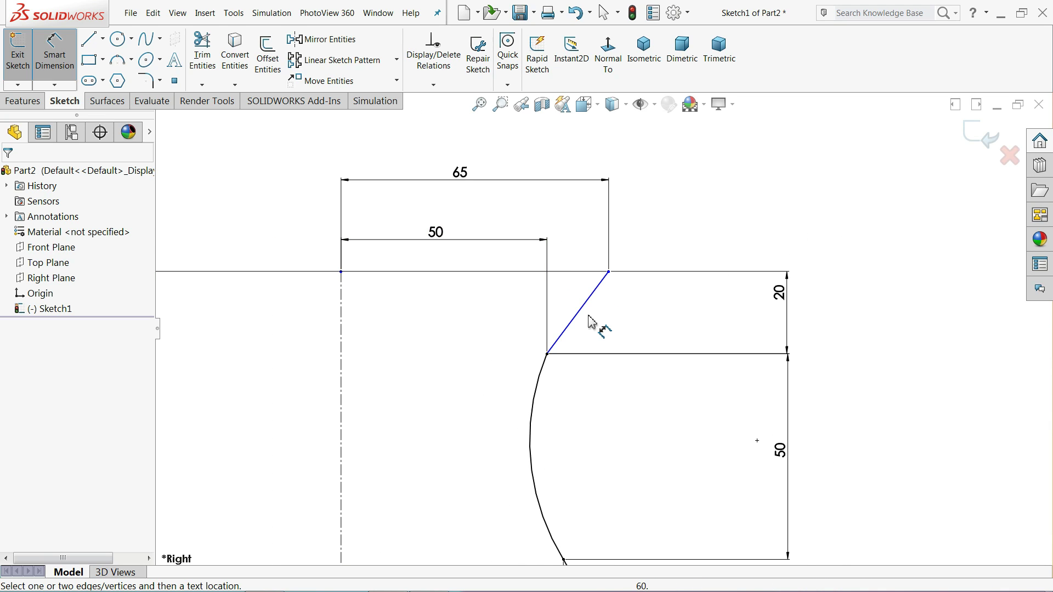
pyautogui.scroll(3, 591, 323)
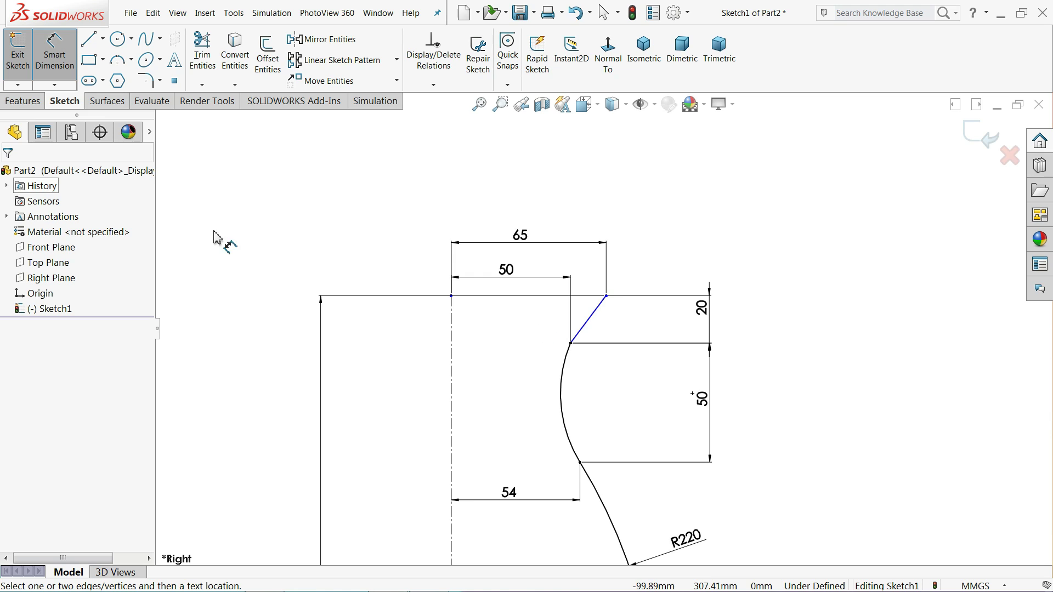
# - Stop dimensioning and move the sloping line's upper end inward to about 61 mm from the centerline to test its freedom
pyautogui.click(54, 50)
pyautogui.scroll(-4, 706, 442)
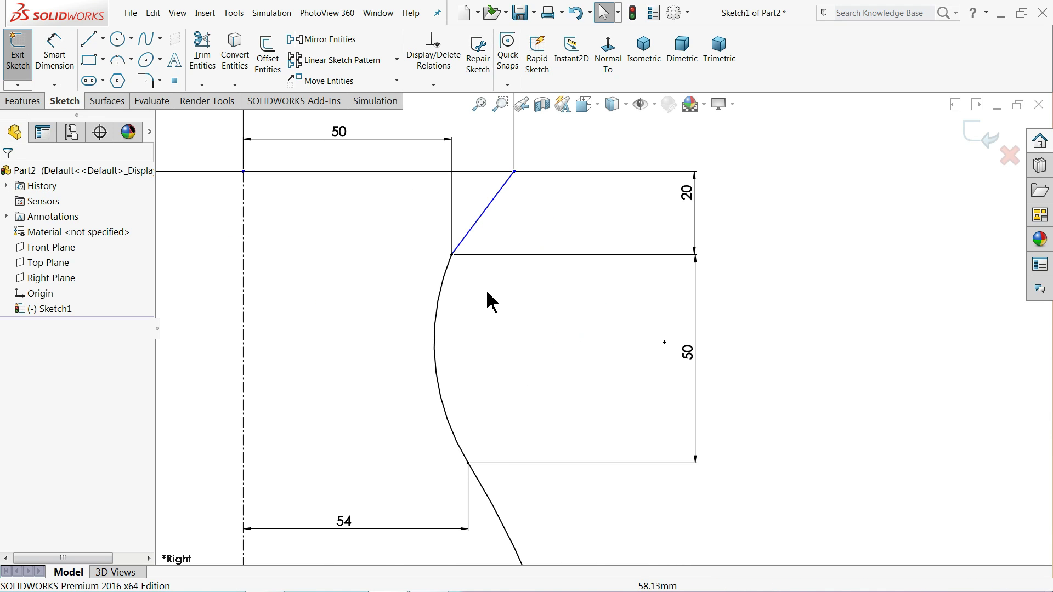
pyautogui.click(480, 238)
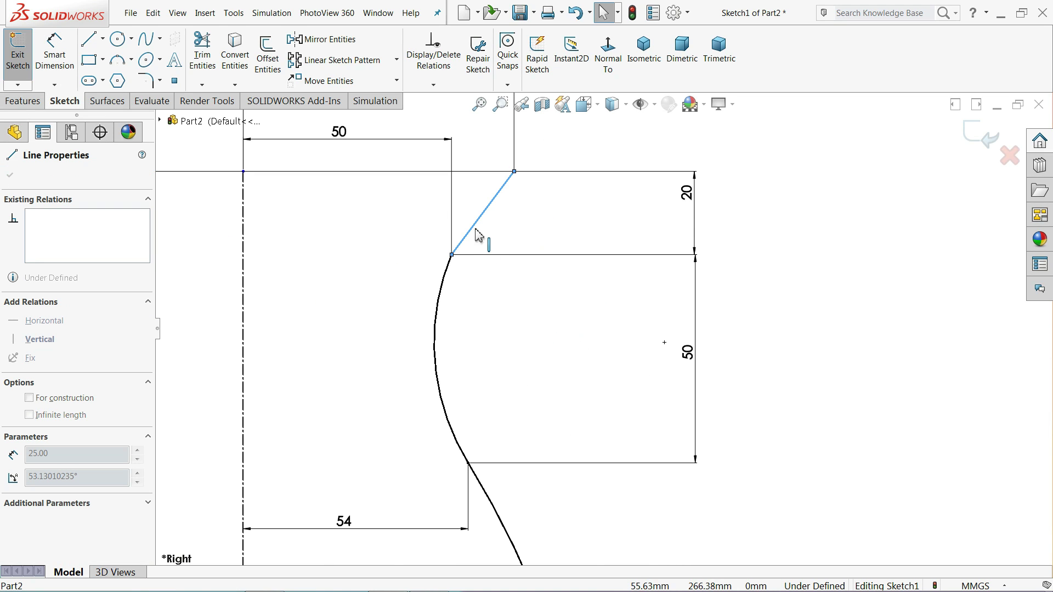
pyautogui.click(544, 238)
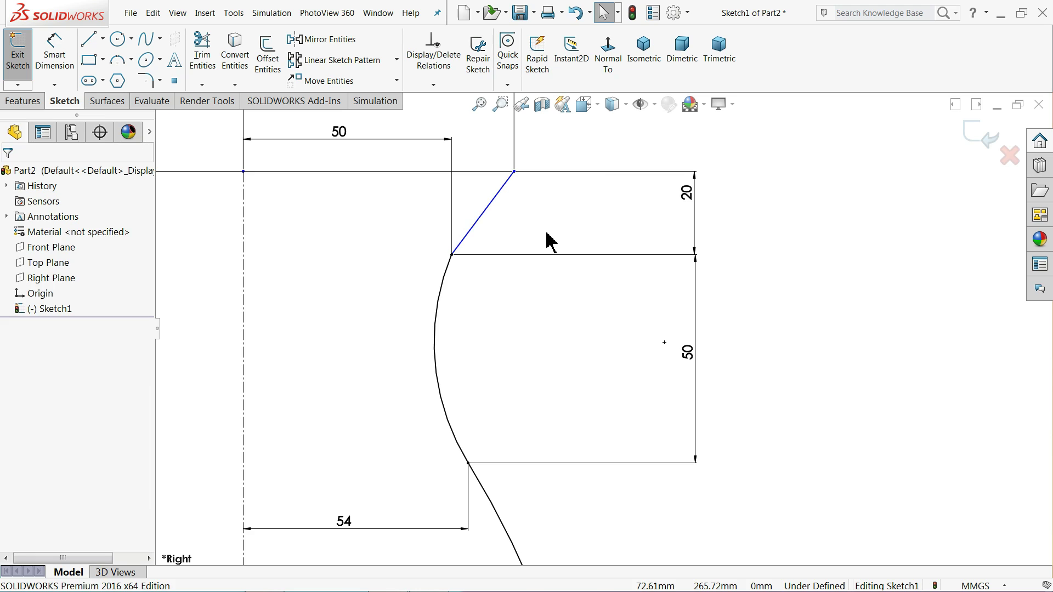
pyautogui.scroll(3, 540, 238)
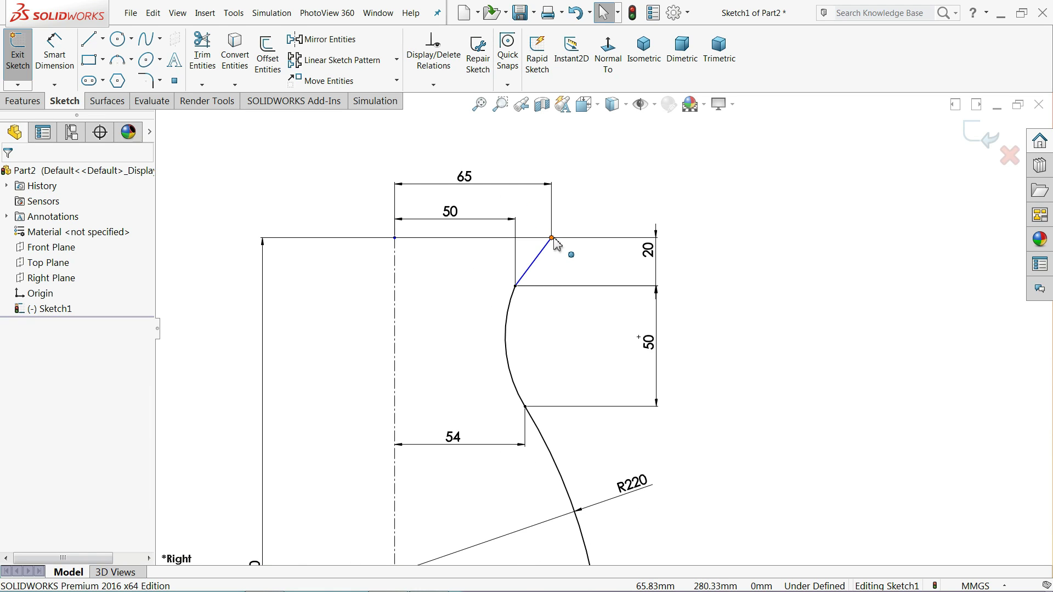
pyautogui.click(552, 239)
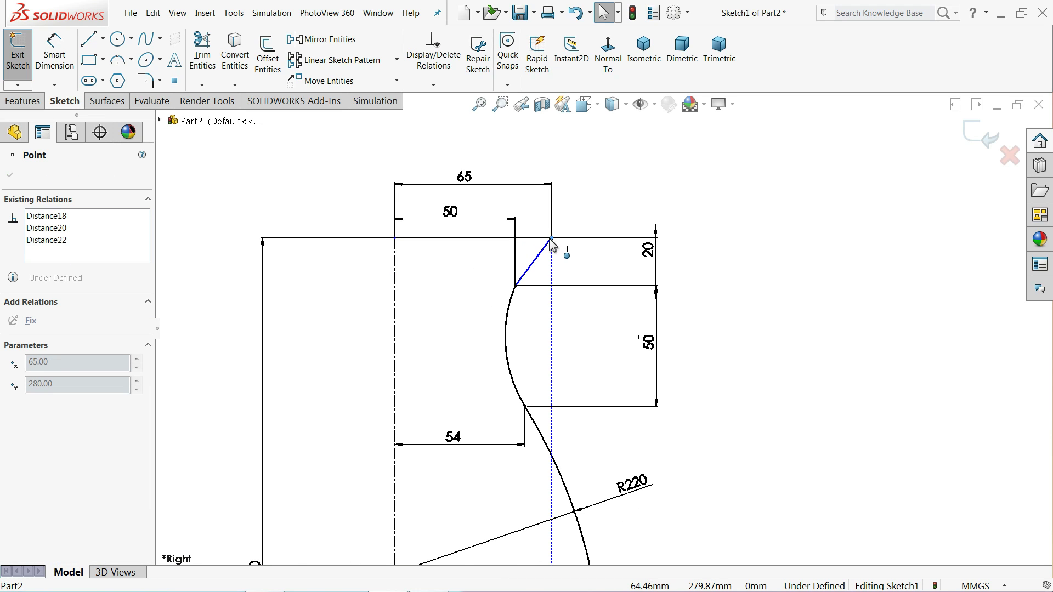
pyautogui.moveTo(553, 240)
pyautogui.mouseDown()
pyautogui.moveTo(541, 236)
pyautogui.moveTo(550, 244)
pyautogui.mouseUp()
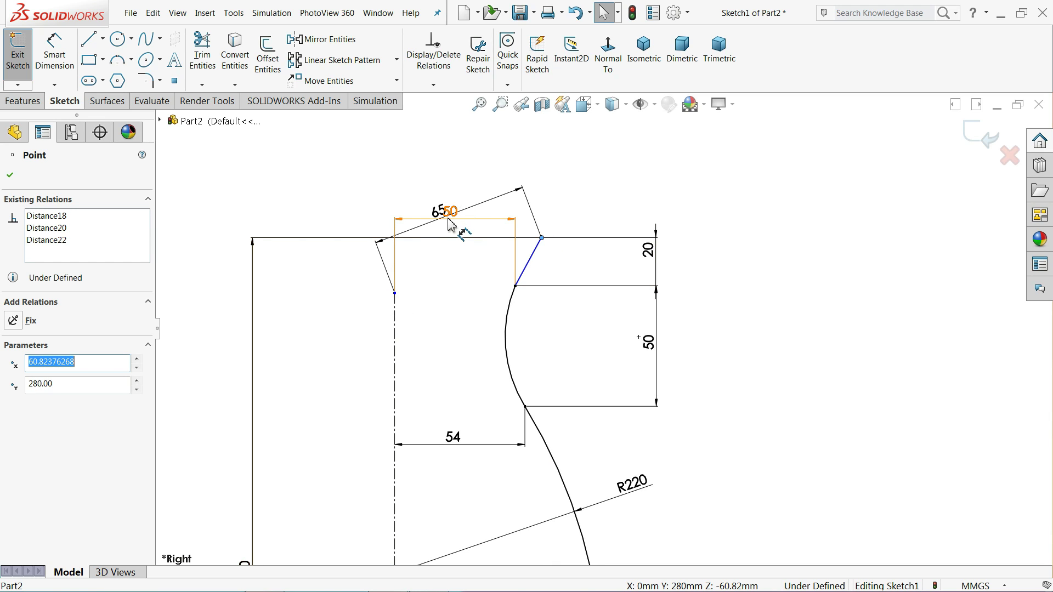
# - Replace the slanted 65 mm dimension with a 65 mm horizontal dimension from the centerline to the sloping line's upper end
pyautogui.scroll(-2, 394, 330)
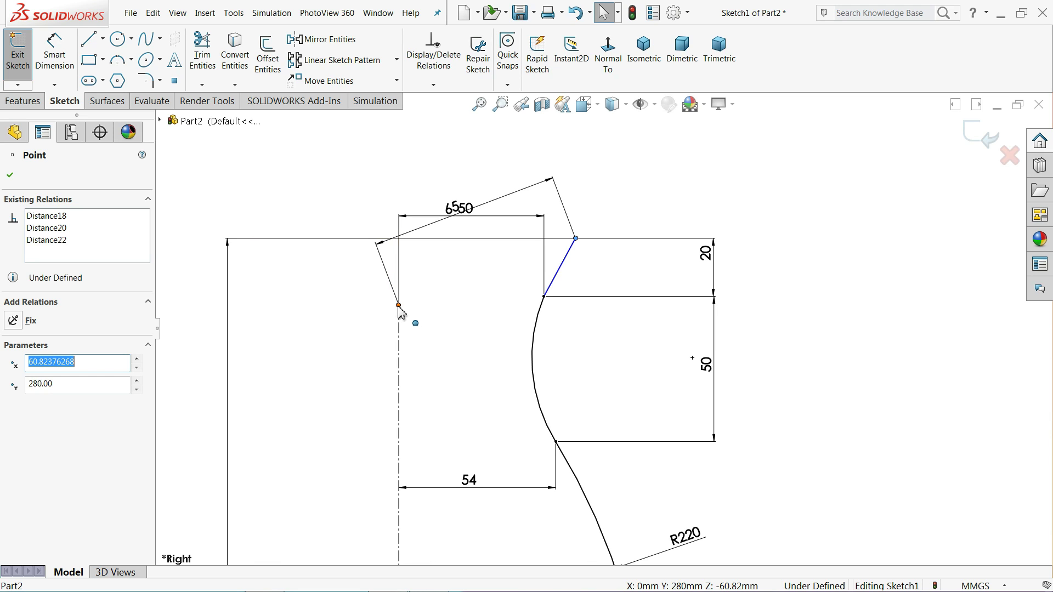
pyautogui.click(445, 225)
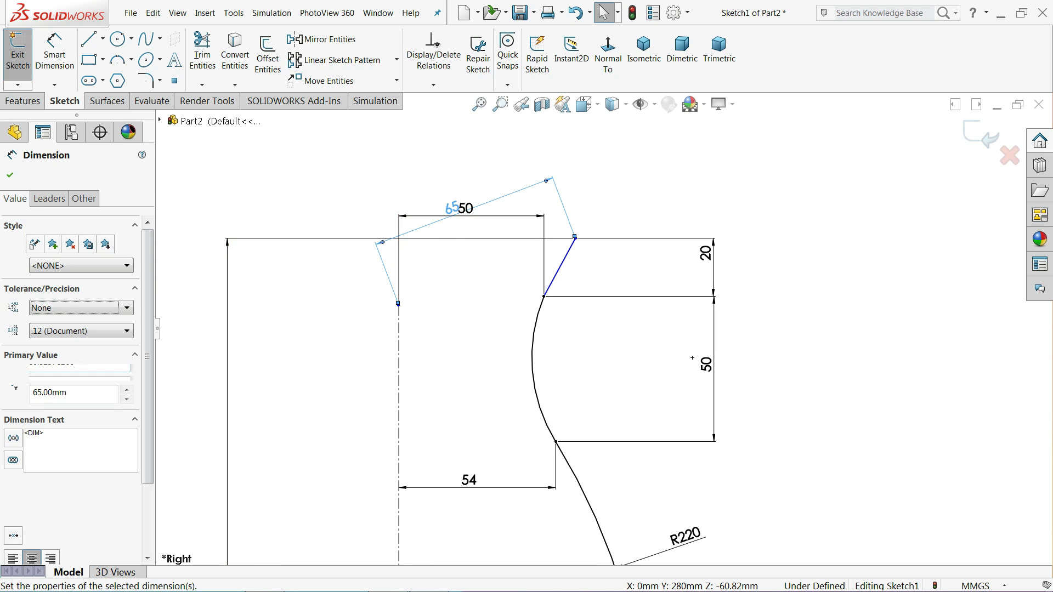
pyautogui.press('Delete')
pyautogui.click(55, 55)
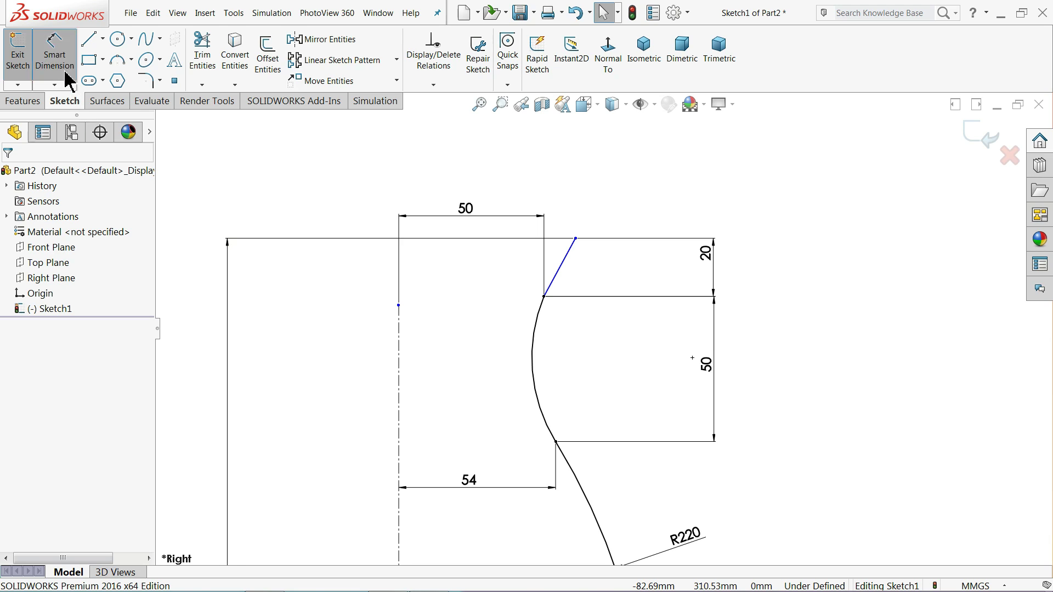
pyautogui.click(399, 346)
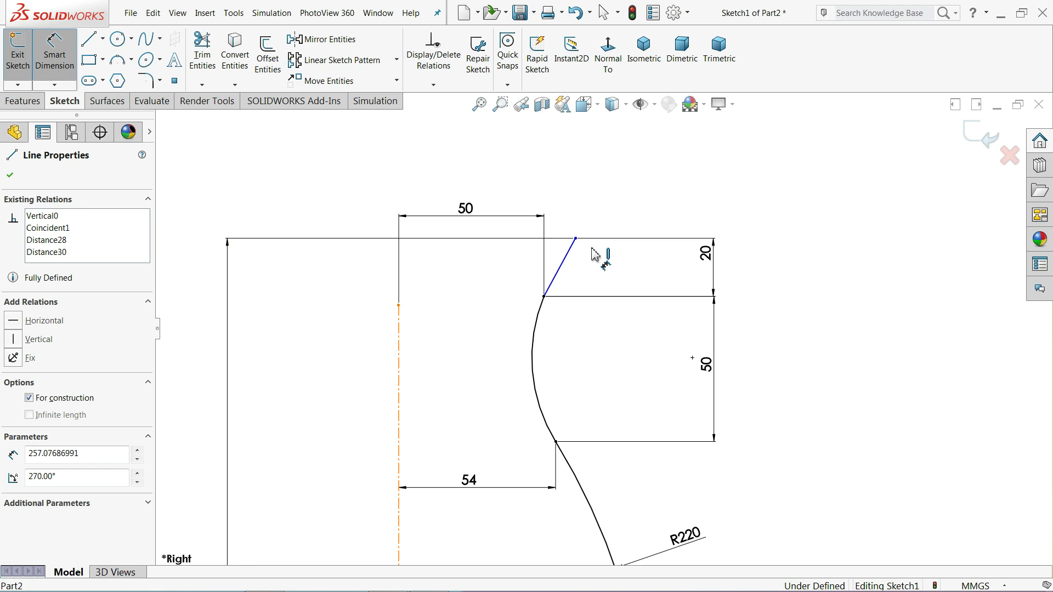
pyautogui.click(576, 238)
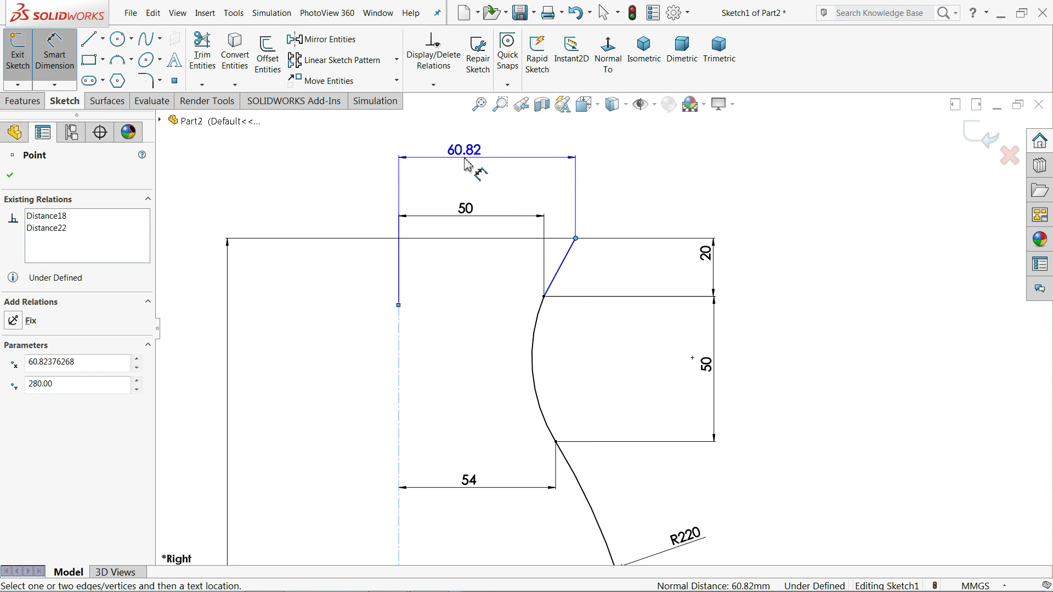
pyautogui.click(473, 169)
pyautogui.write('65')
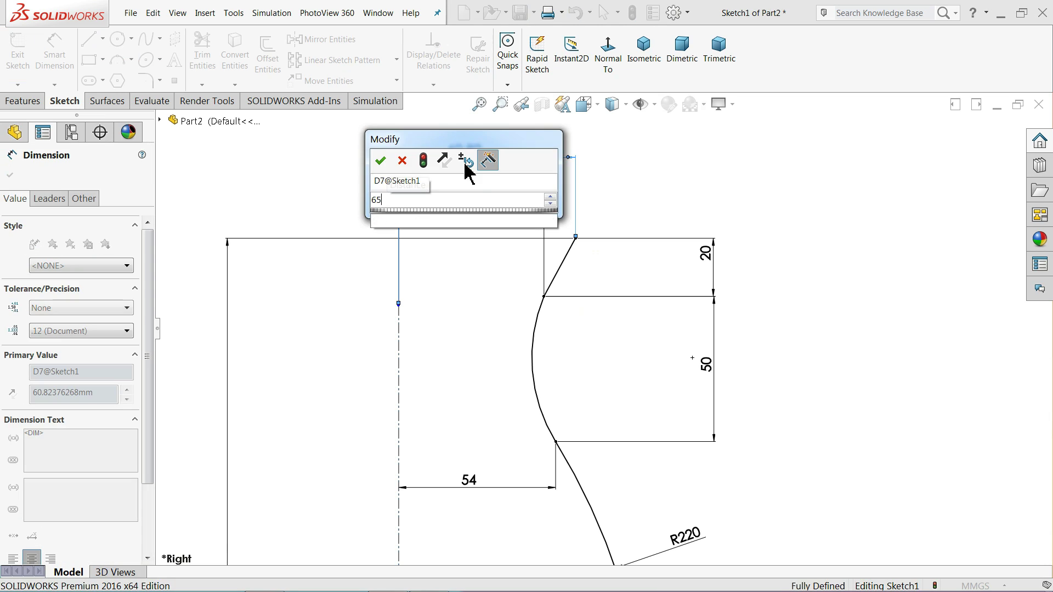
pyautogui.press('Return')
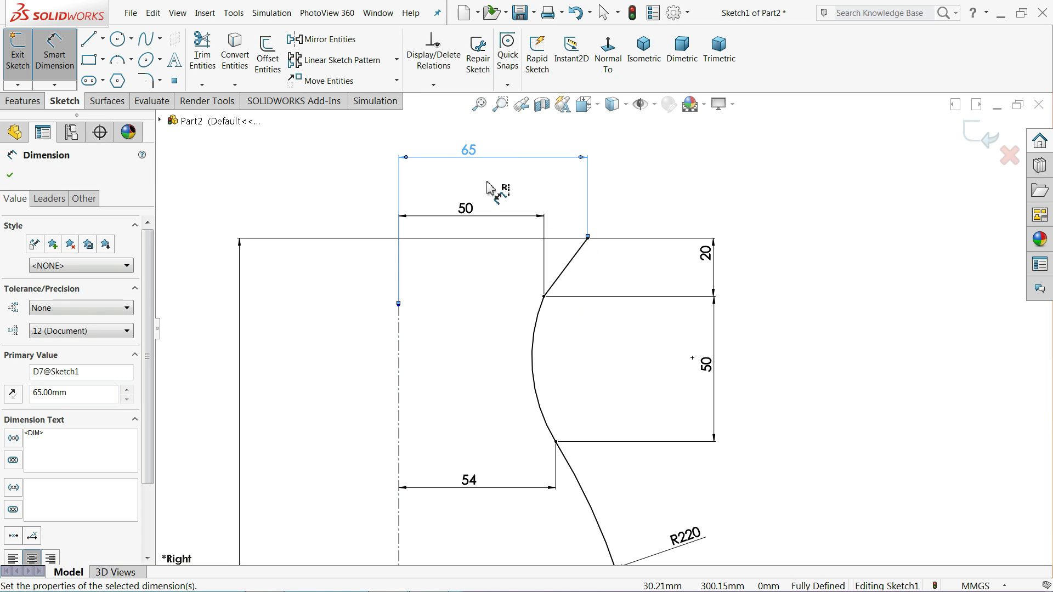
pyautogui.click(10, 175)
pyautogui.press('f')
pyautogui.scroll(5, 565, 258)
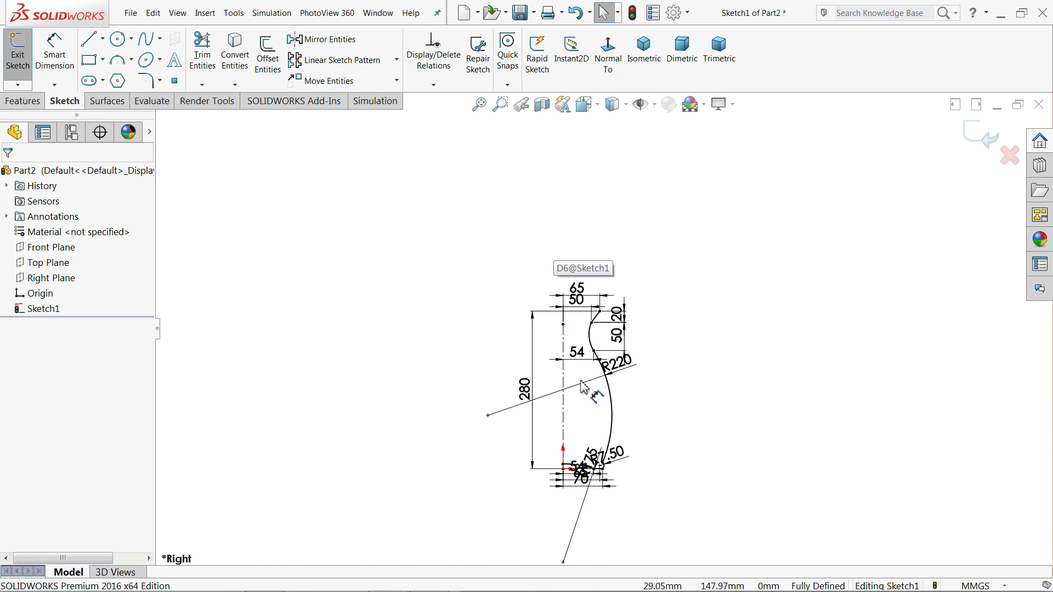
pyautogui.scroll(-3, 582, 267)
pyautogui.click(25, 103)
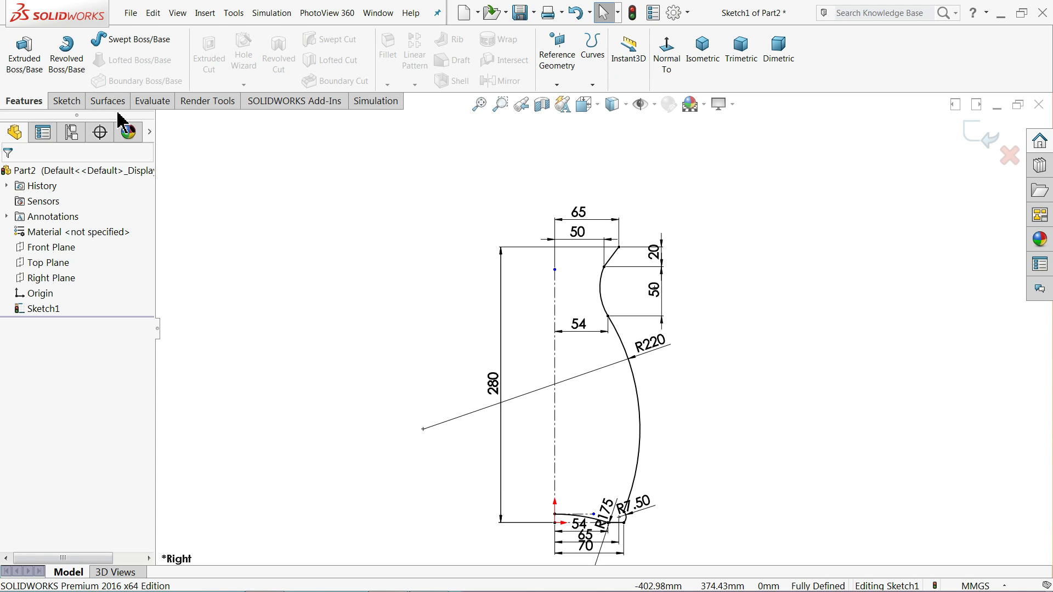
# - Create a revolved surface by turning the jug profile 360 degrees about the vertical centerline
pyautogui.click(117, 109)
pyautogui.click(61, 65)
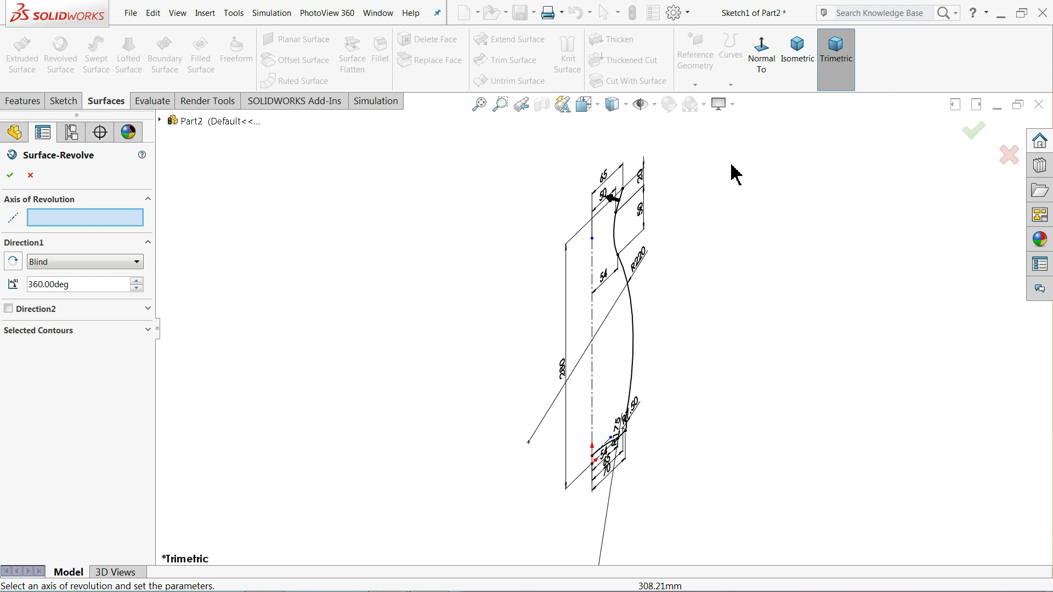
pyautogui.click(799, 71)
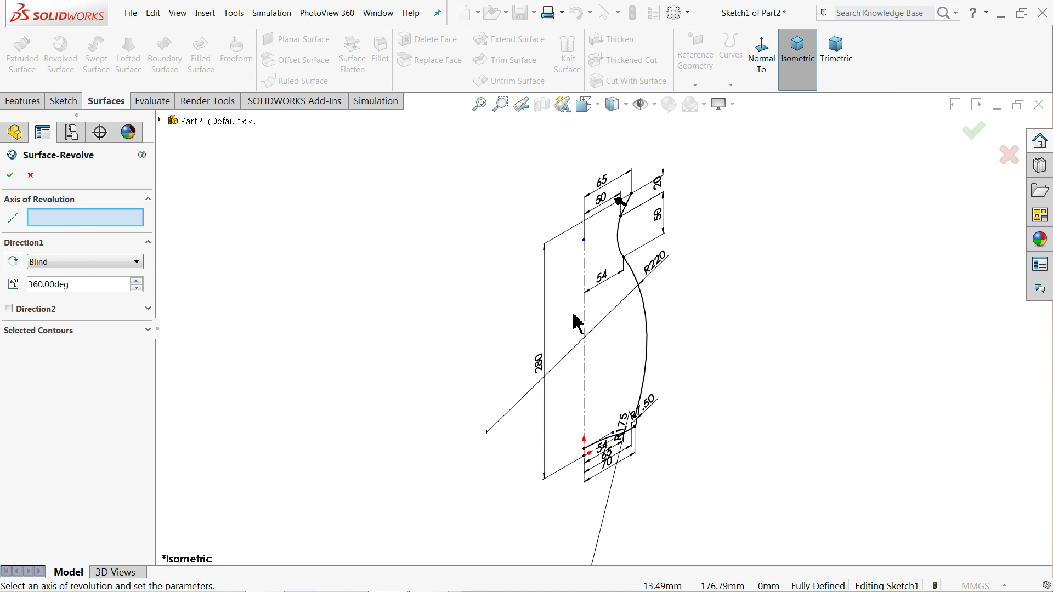
pyautogui.scroll(-2, 578, 324)
pyautogui.click(582, 328)
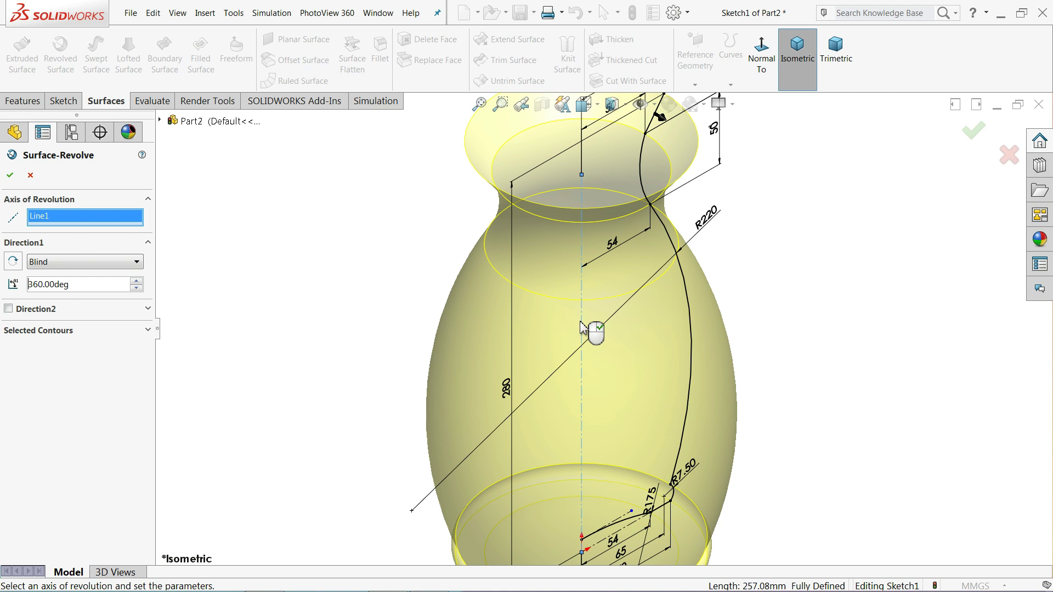
pyautogui.scroll(2, 583, 330)
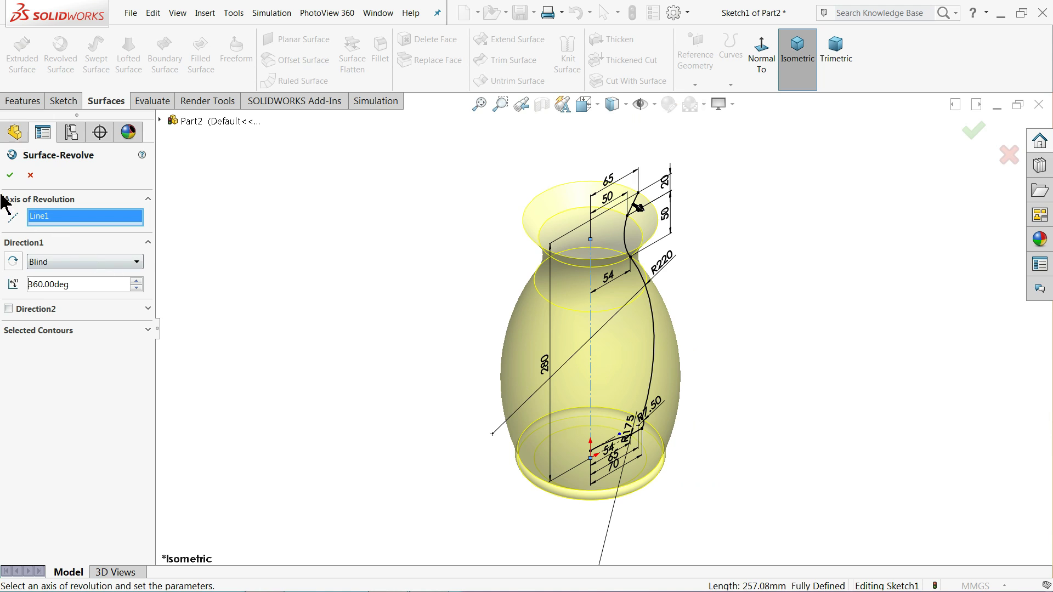
pyautogui.click(11, 177)
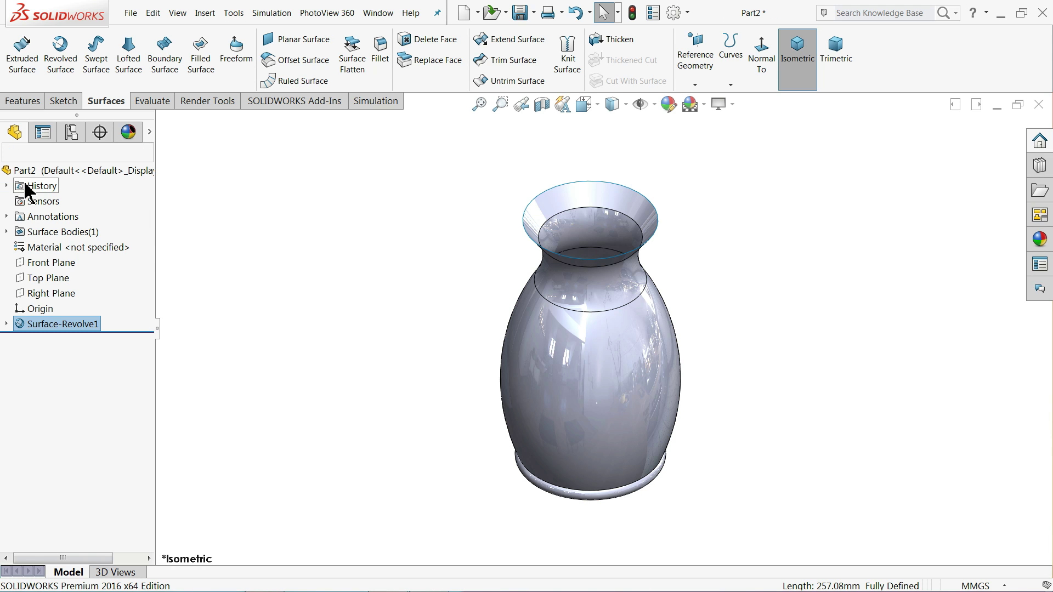
pyautogui.moveTo(719, 362)
pyautogui.mouseDown(button='middle')
pyautogui.moveTo(612, 231)
pyautogui.moveTo(606, 279)
pyautogui.moveTo(578, 329)
pyautogui.moveTo(613, 340)
pyautogui.moveTo(593, 336)
pyautogui.mouseUp(button='middle')
pyautogui.press('Escape')
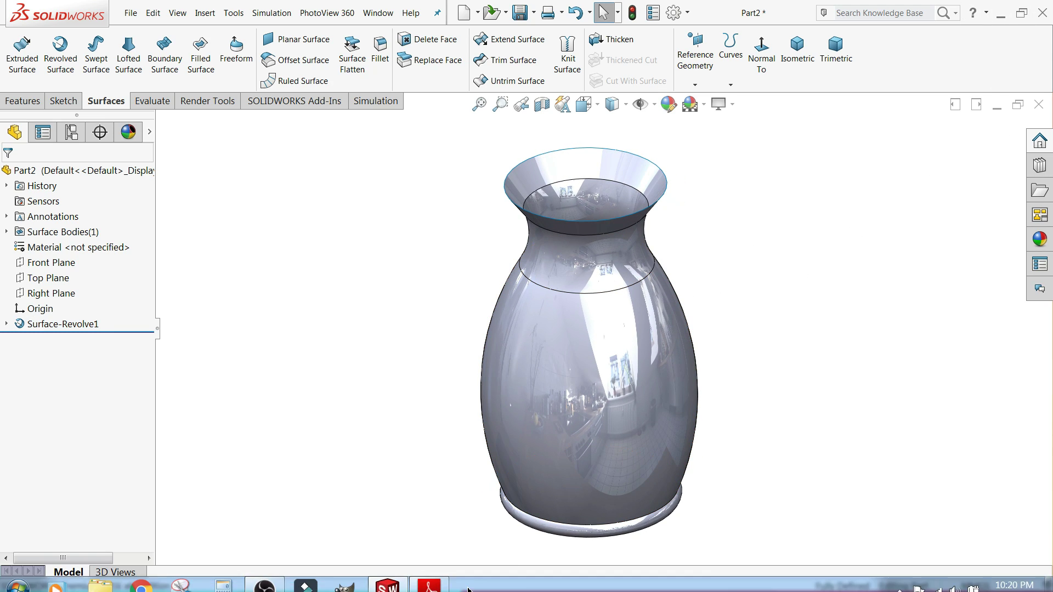
# - Switch to the Jug1.PDF drawing, check the spout and handle dimensions in both views, and return to the part
pyautogui.click(433, 578)
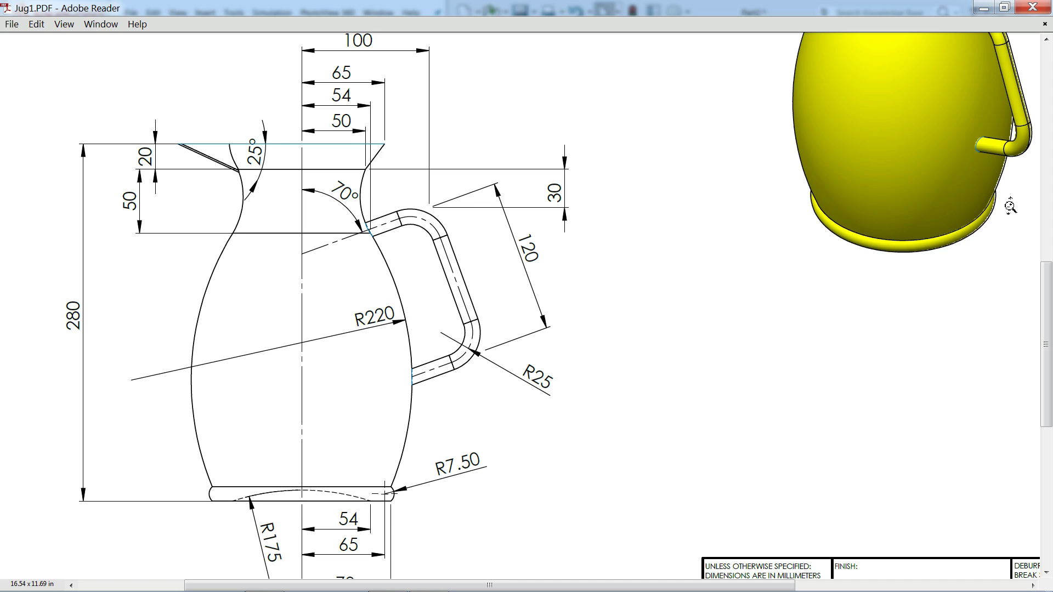
pyautogui.moveTo(1043, 299); pyautogui.dragTo(1042, 126)
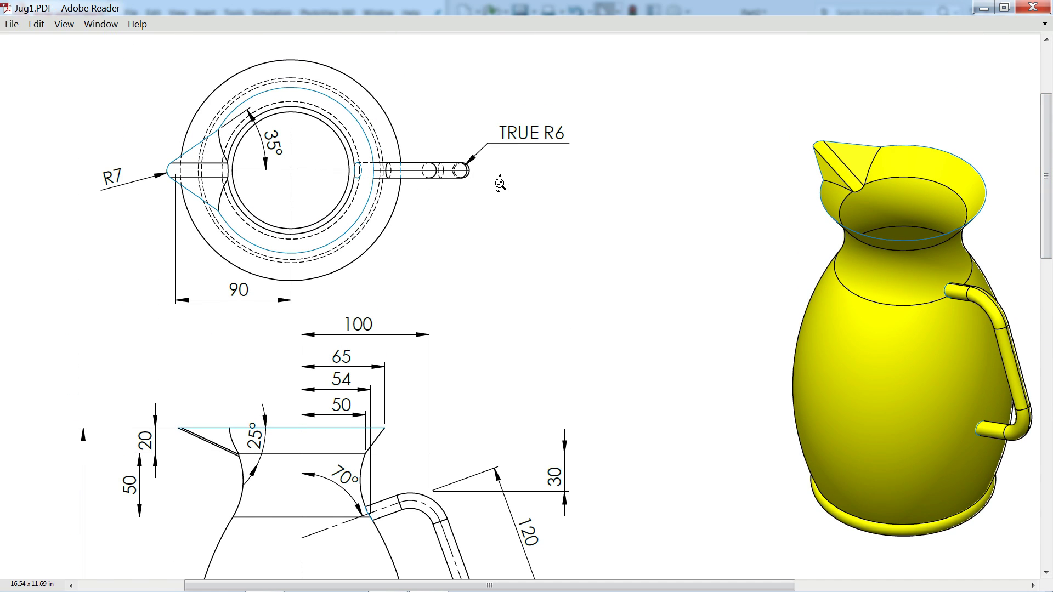
pyautogui.moveTo(1044, 184); pyautogui.dragTo(1045, 346)
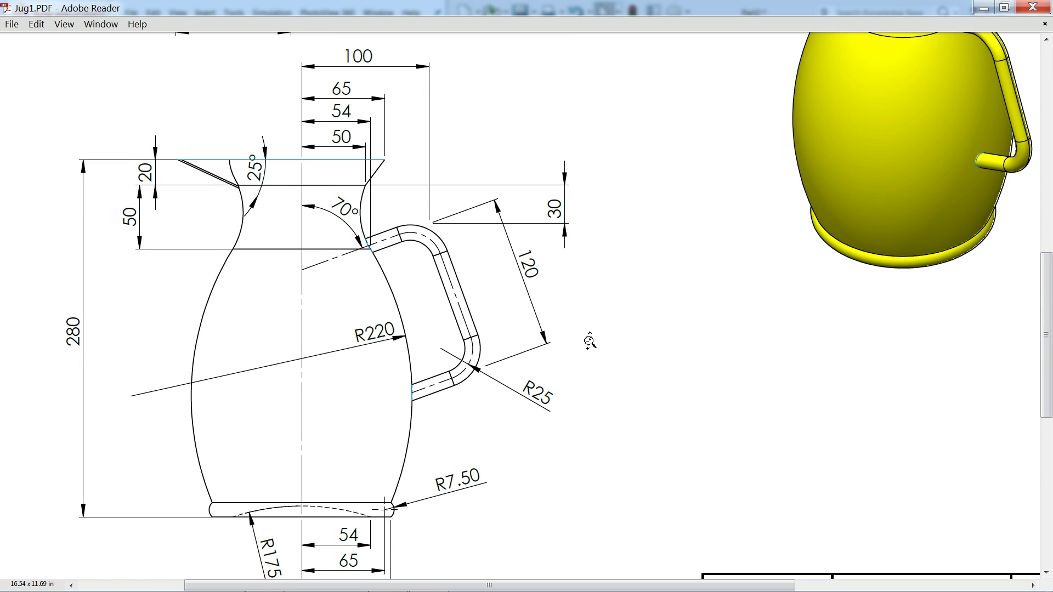
pyautogui.click(984, 13)
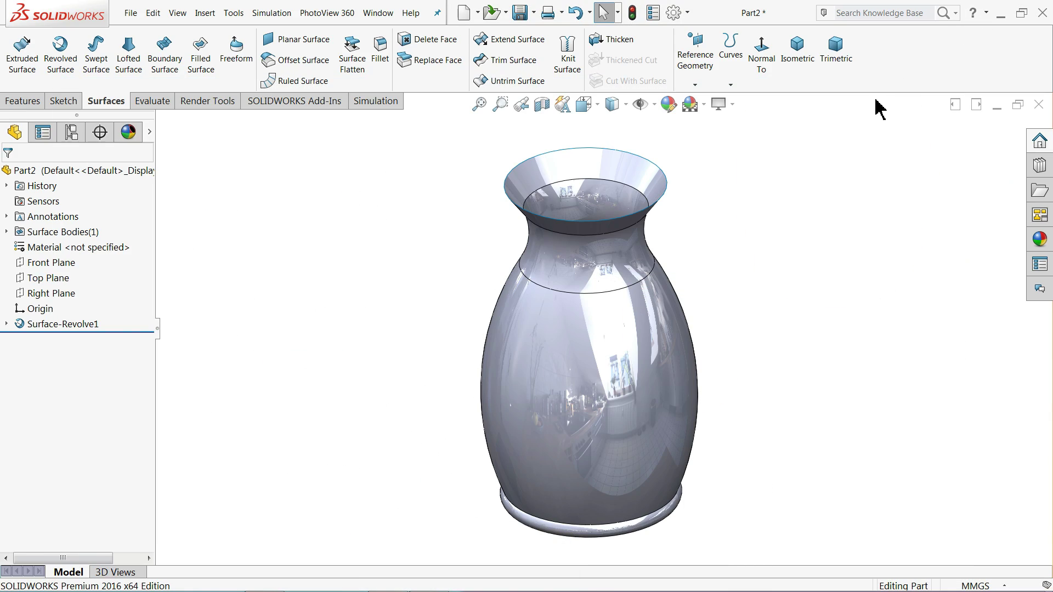
# - Start a sketch on the Right Plane and draw a vertical centerline from the rim's midpoint down to the origin
pyautogui.click(33, 296)
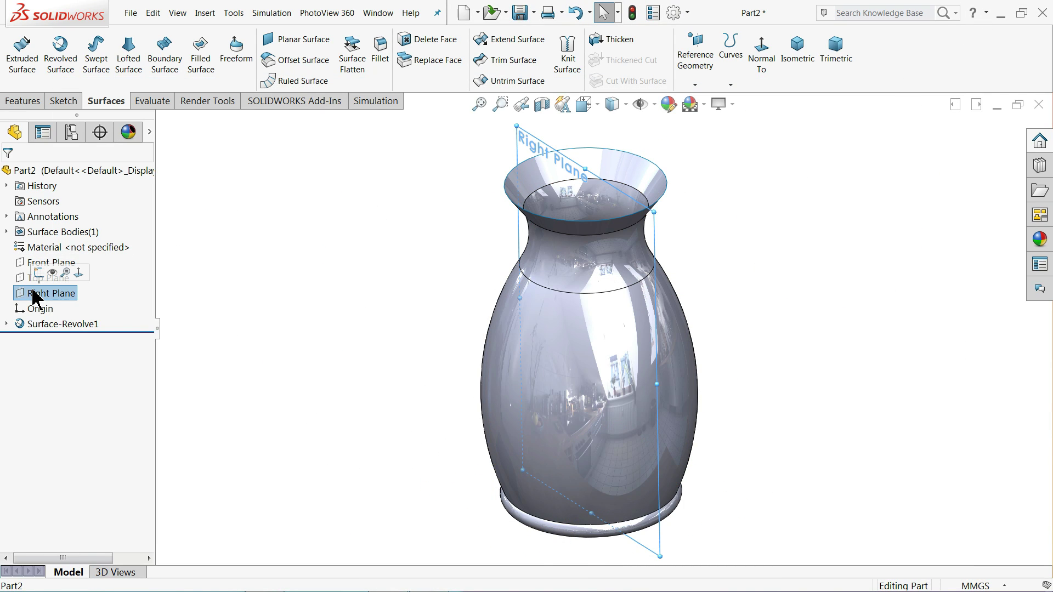
pyautogui.click(40, 272)
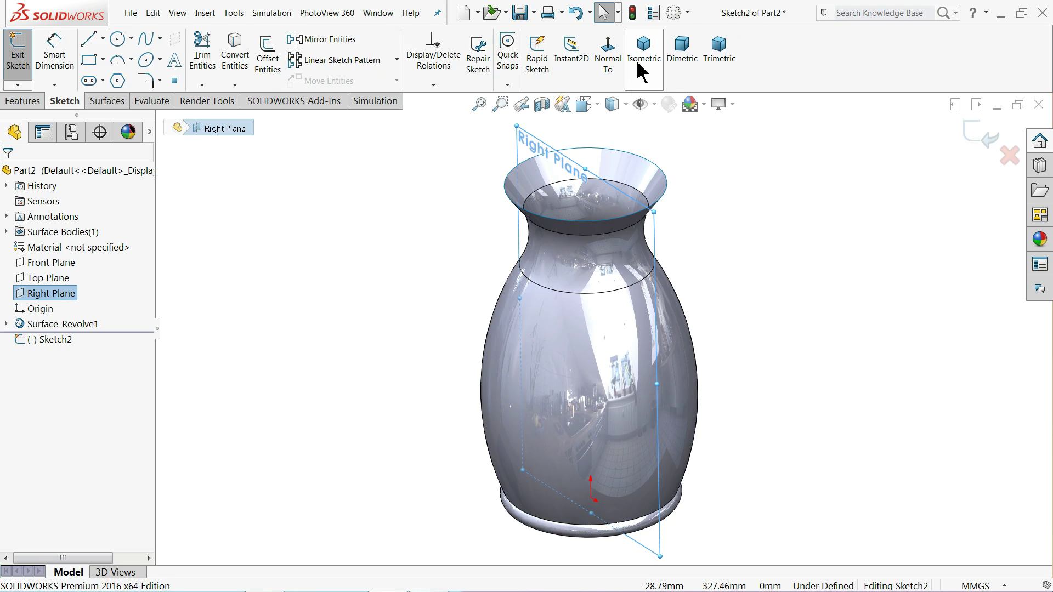
pyautogui.click(612, 57)
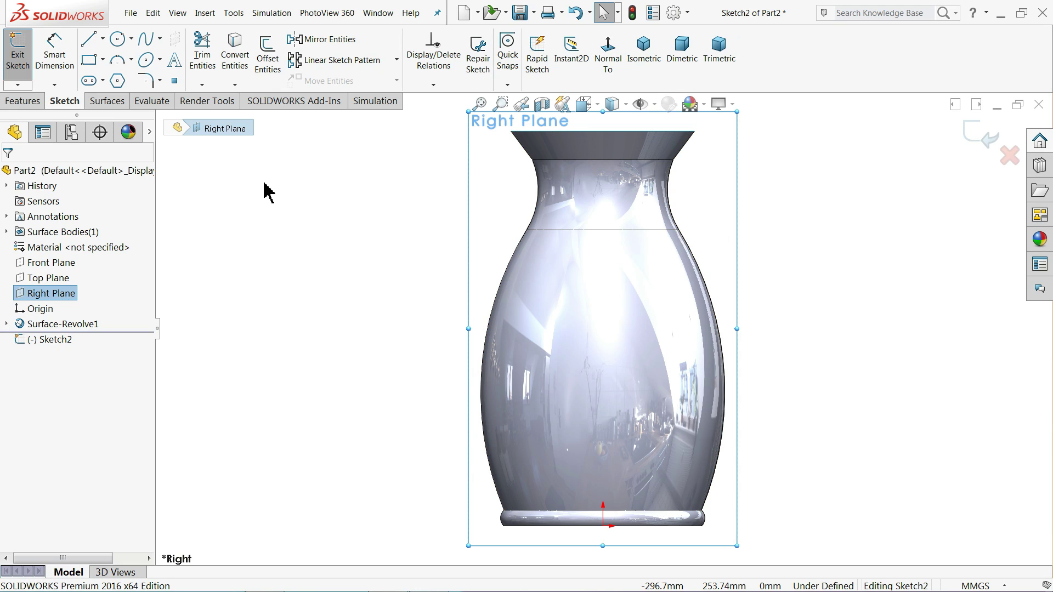
pyautogui.click(103, 38)
pyautogui.click(118, 73)
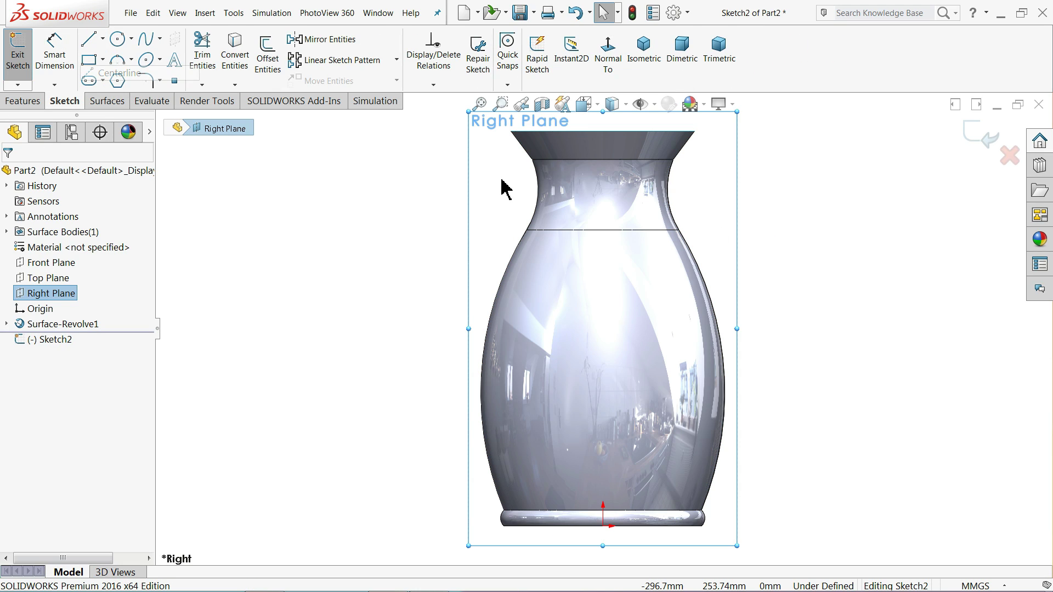
pyautogui.click(603, 131)
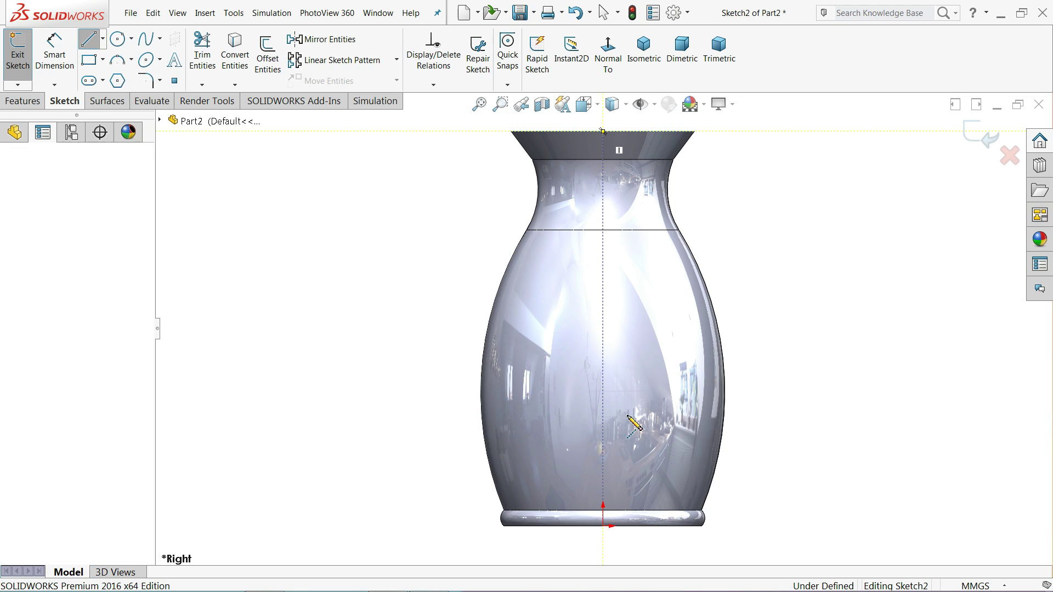
pyautogui.click(603, 527)
pyautogui.rightClick(757, 377)
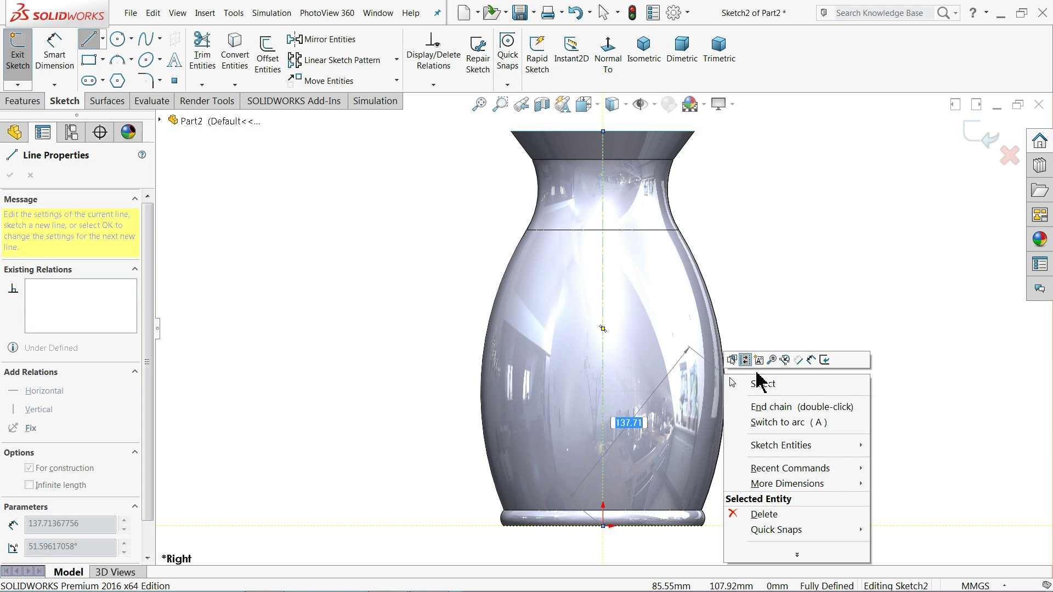
pyautogui.click(762, 384)
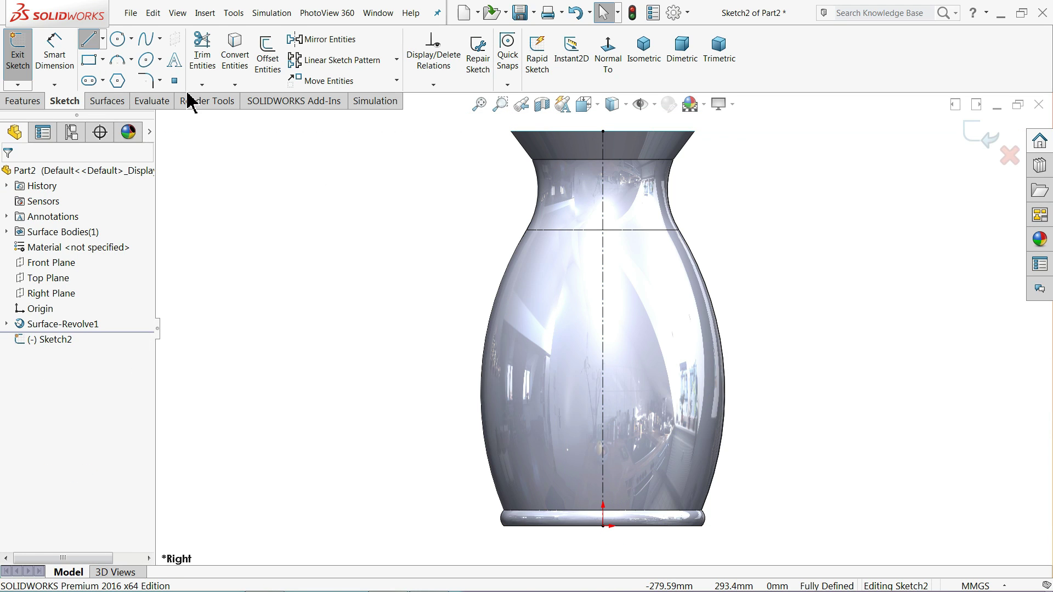
# - Sketch three connected perpendicular lines for the handle path, starting and ending on the centerline, with the lower line about 134 mm long
pyautogui.press('l')
pyautogui.click(603, 283)
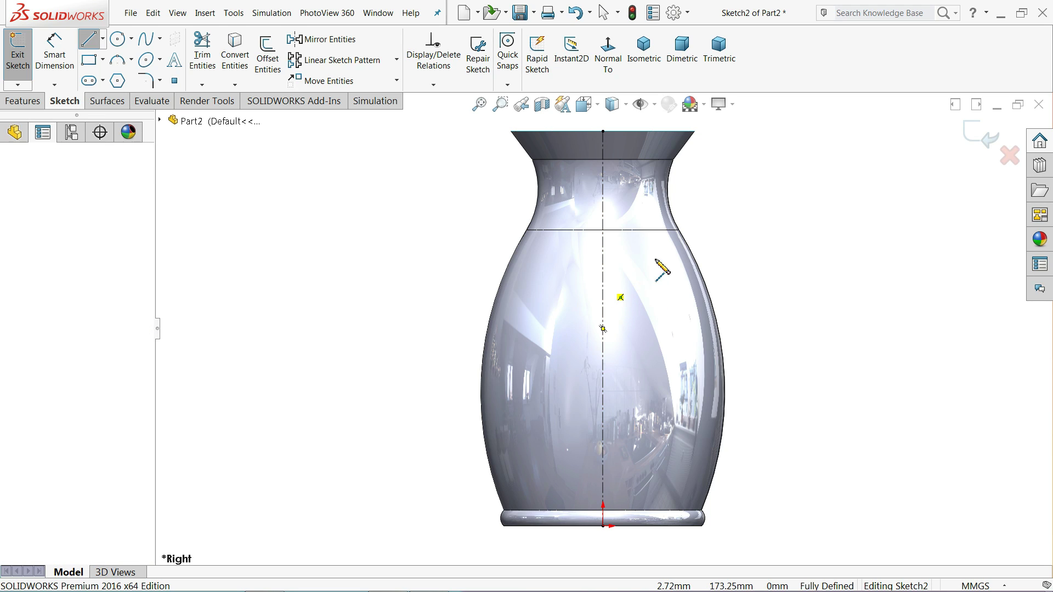
pyautogui.click(710, 235)
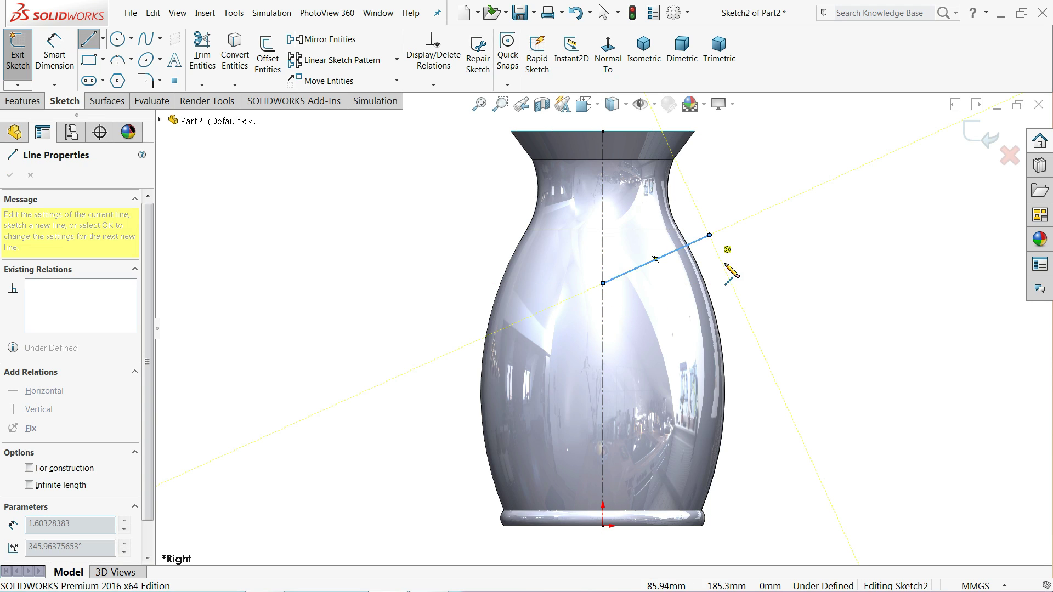
pyautogui.click(775, 380)
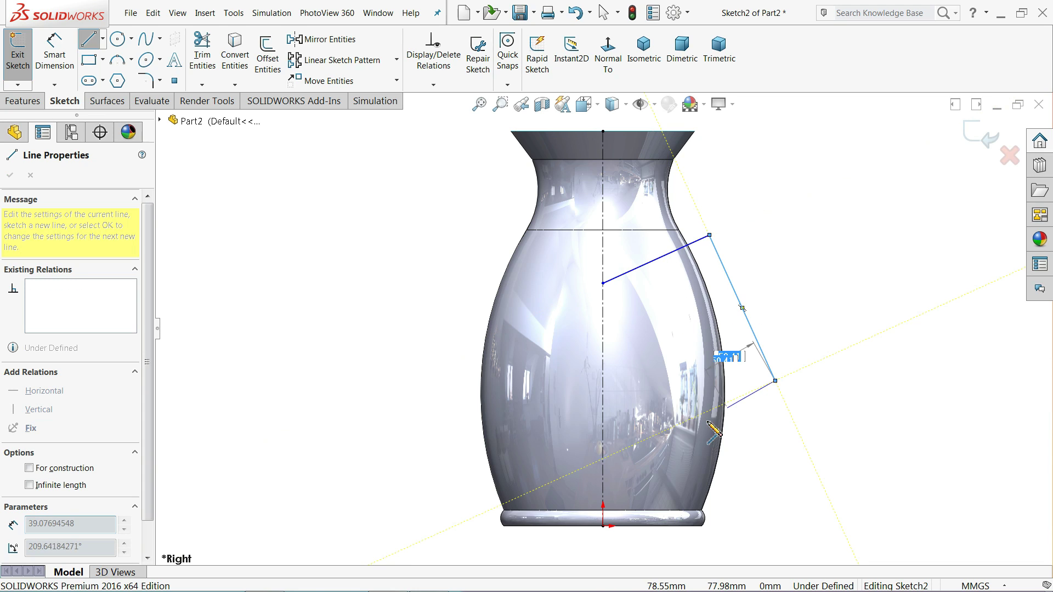
pyautogui.click(603, 458)
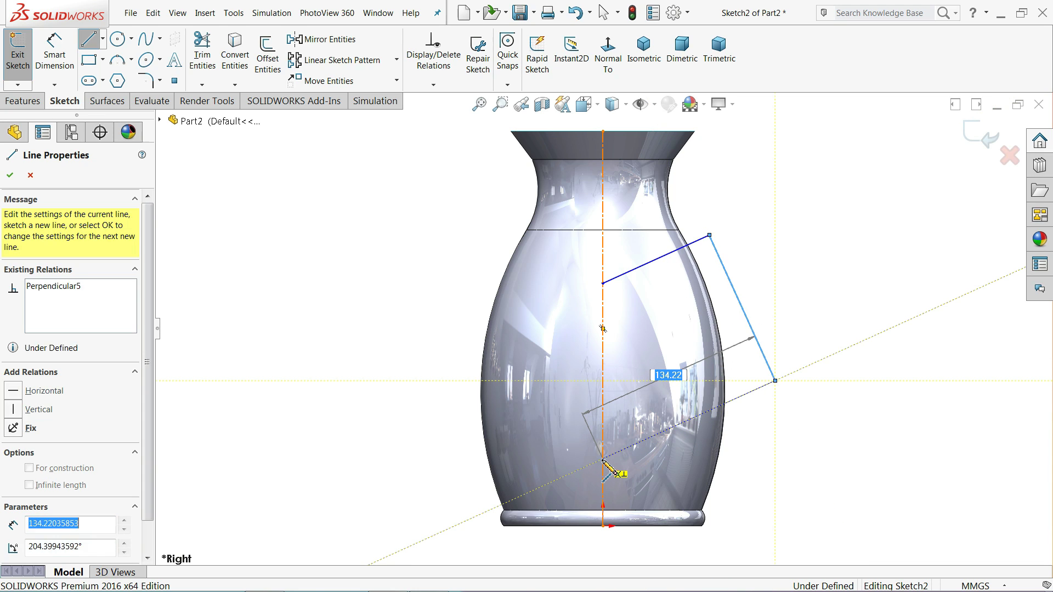
pyautogui.rightClick(521, 377)
pyautogui.click(562, 390)
pyautogui.press('Escape')
pyautogui.scroll(-2, 692, 346)
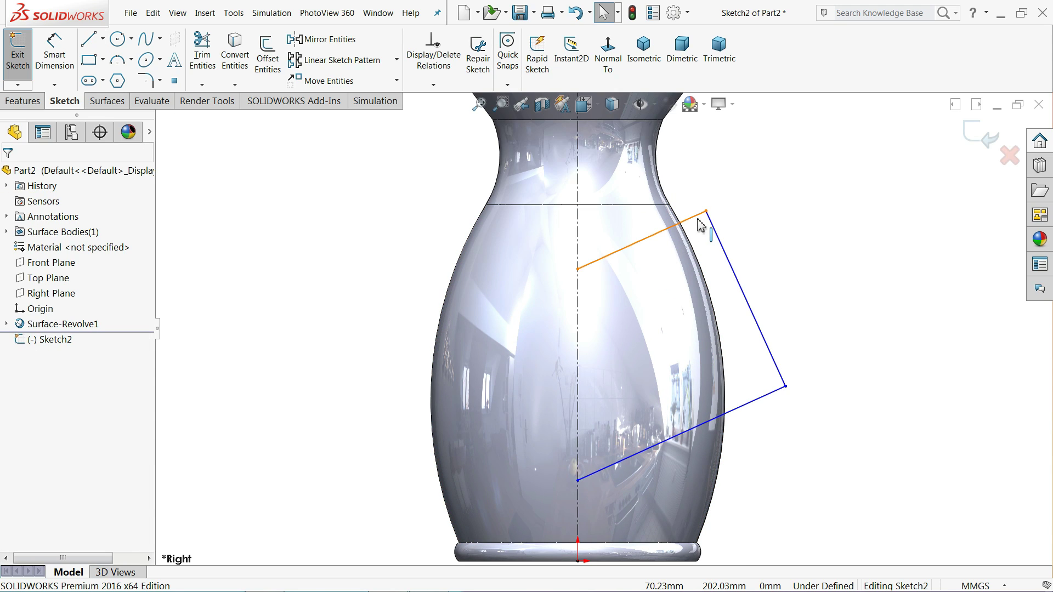
pyautogui.click(726, 252)
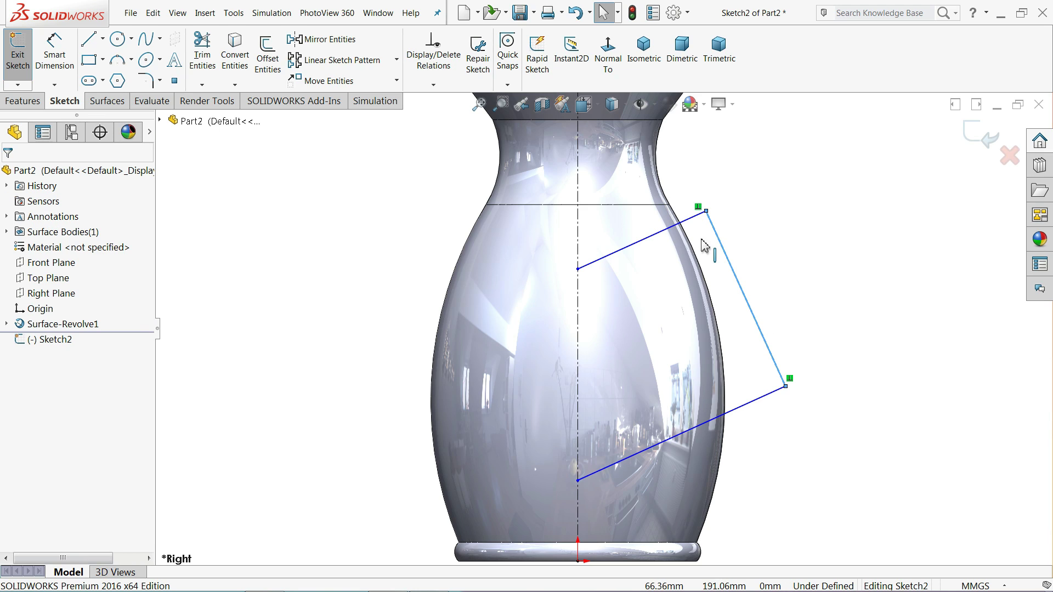
# - Dimension the angle between the handle path's upper line and the centerline as 70°
pyautogui.click(54, 55)
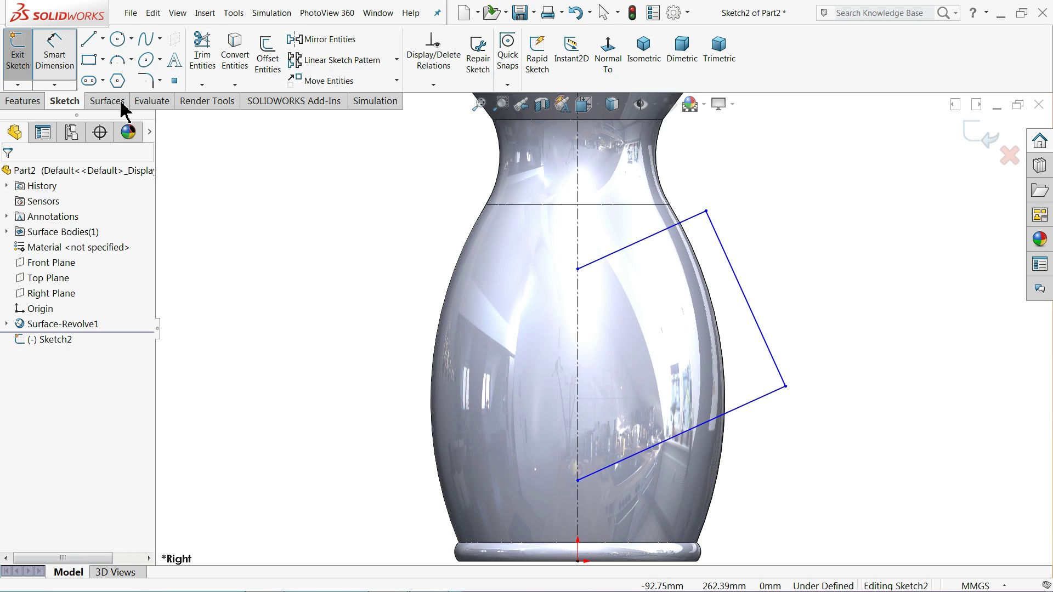
pyautogui.click(627, 248)
pyautogui.click(578, 233)
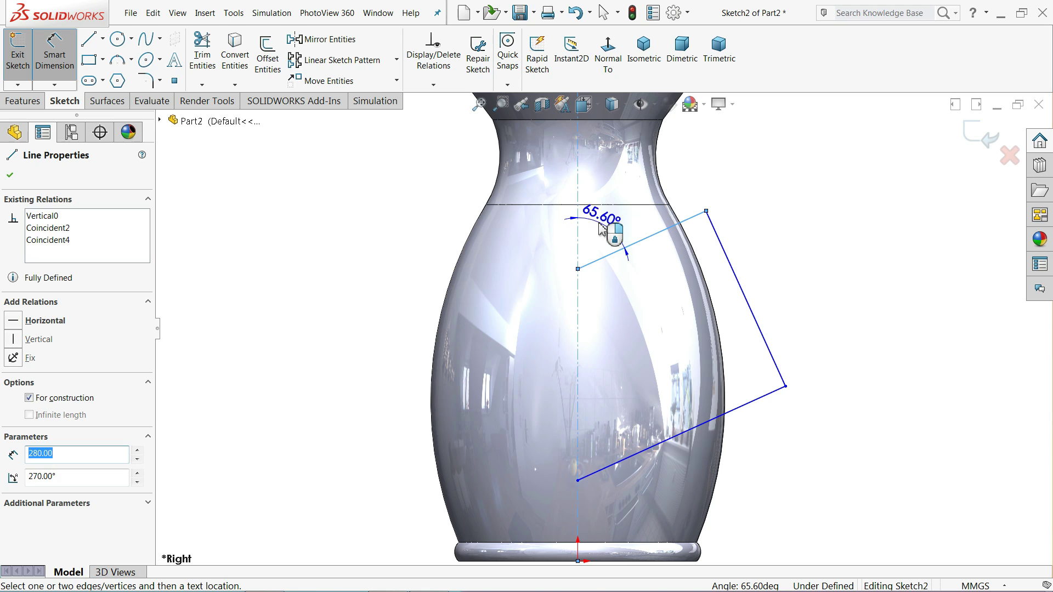
pyautogui.click(604, 228)
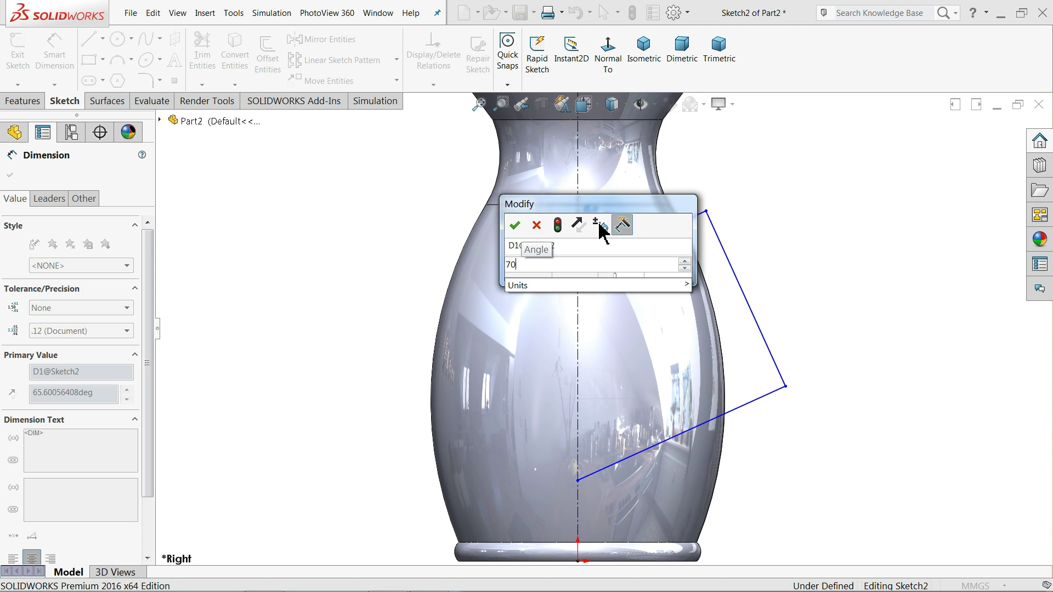
pyautogui.write('70')
pyautogui.press('Return')
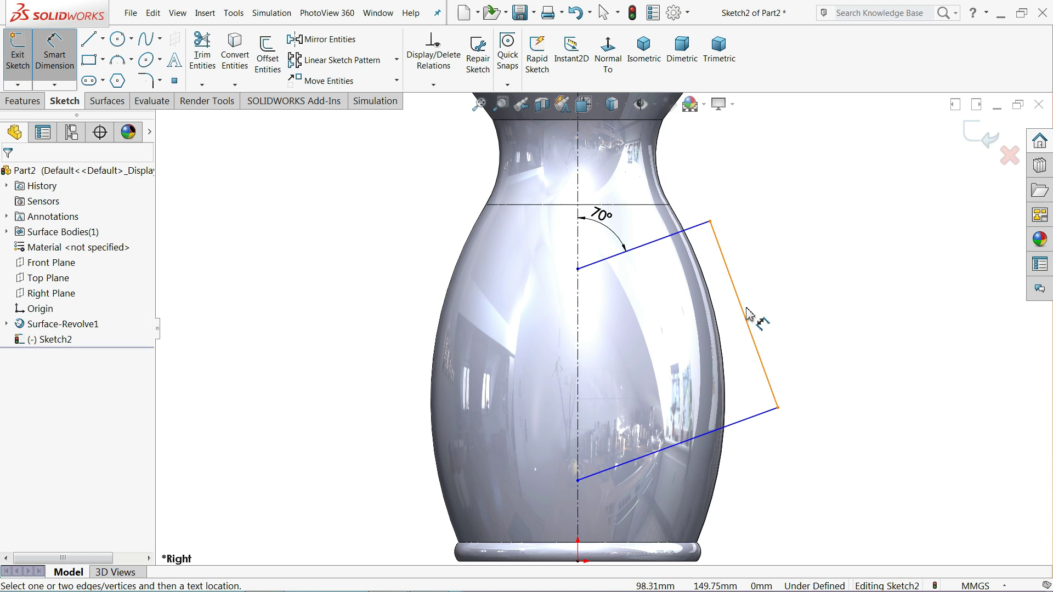
# - Dimension the length of the handle path's outer line as 120 mm
pyautogui.click(740, 314)
pyautogui.click(790, 287)
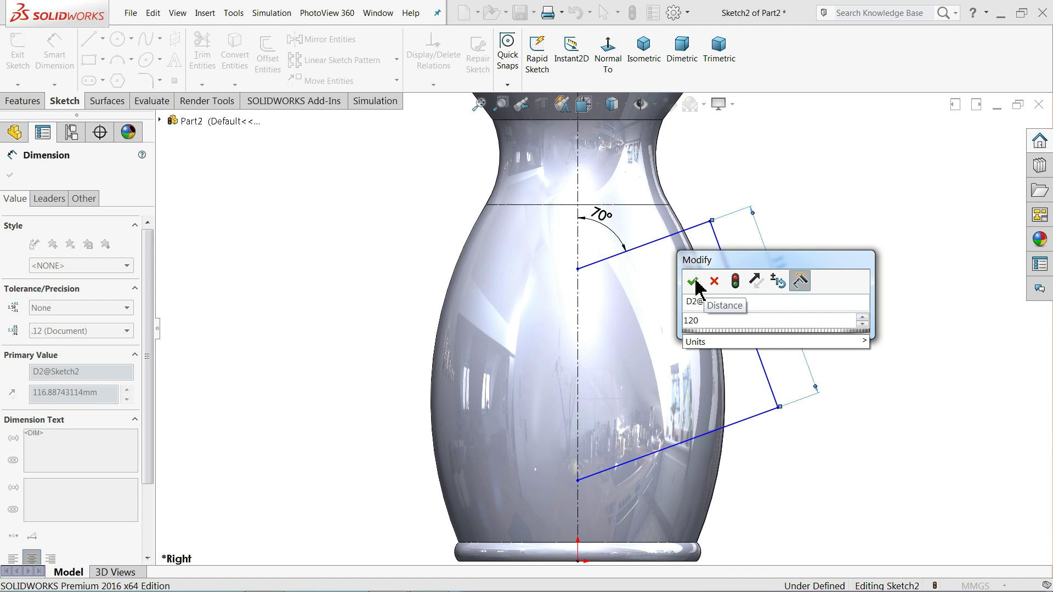
pyautogui.click(706, 287)
# - Dimension the horizontal distance from the centerline to the handle path's upper corner as 100 mm, placed above the rim
pyautogui.press('f')
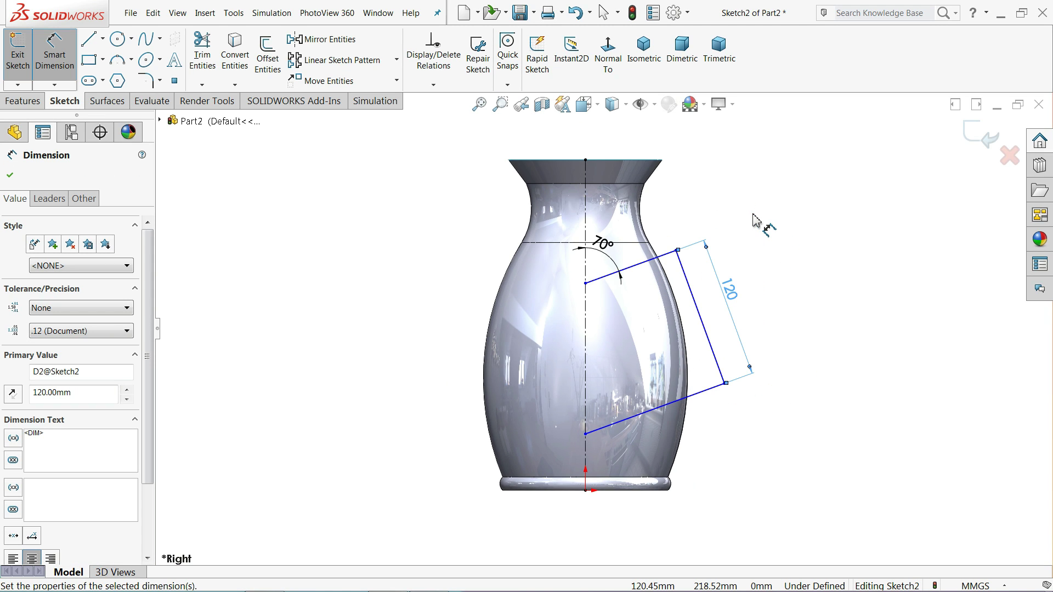
pyautogui.scroll(-4, 692, 205)
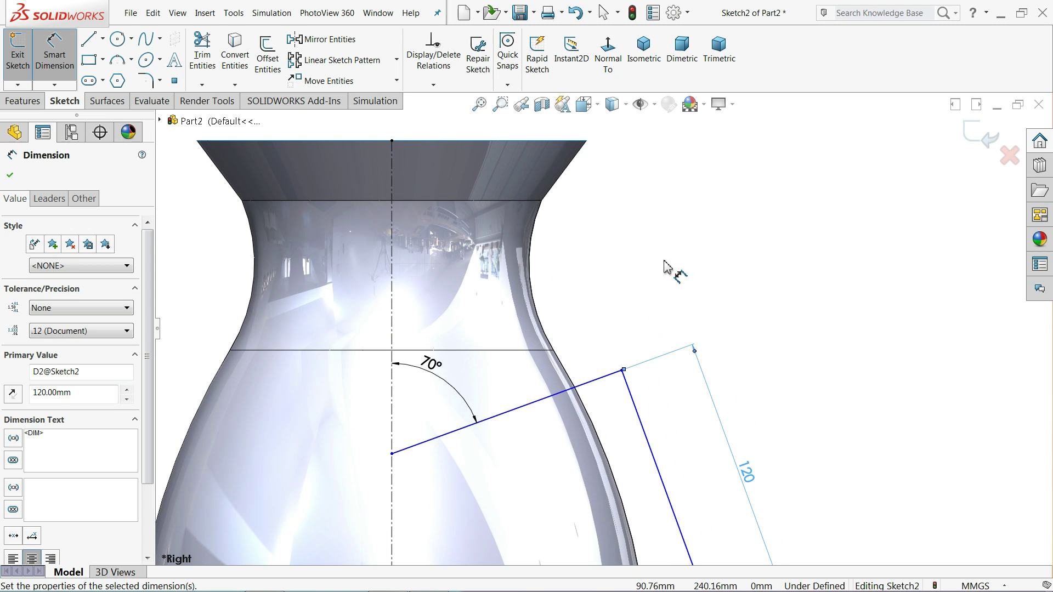
pyautogui.click(622, 371)
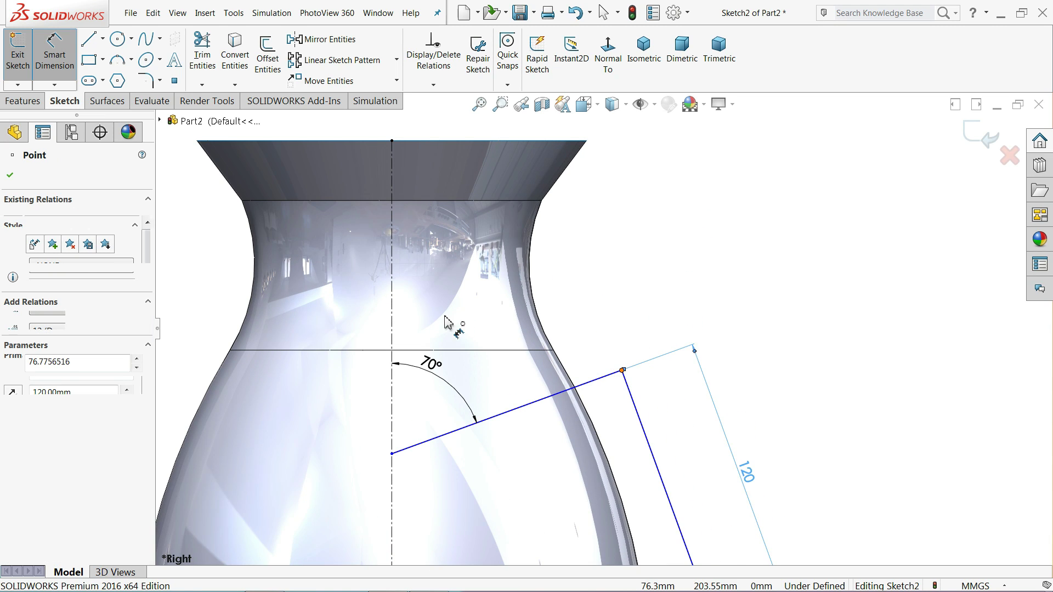
pyautogui.click(391, 324)
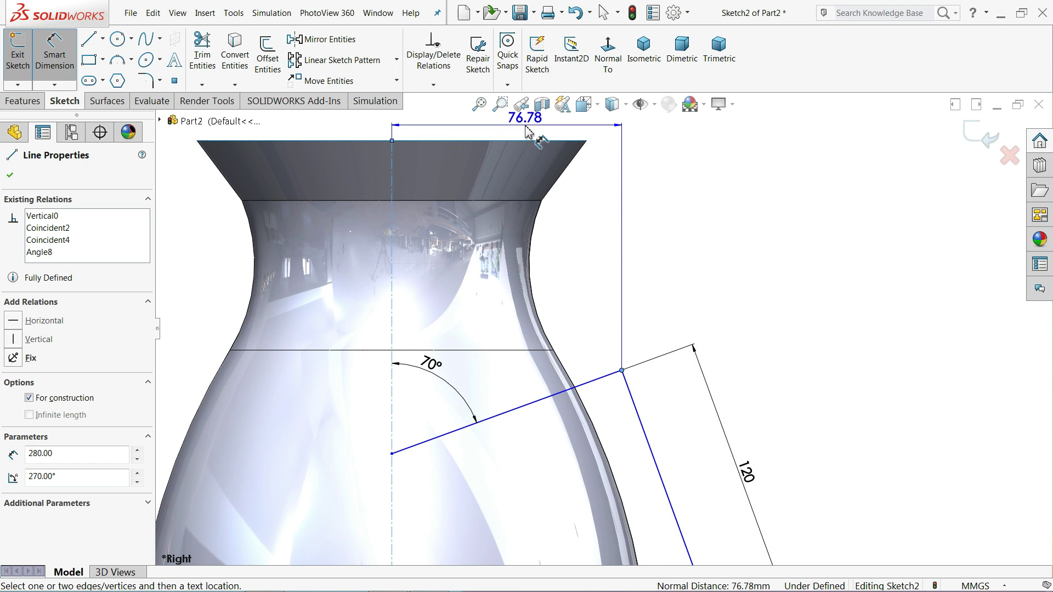
pyautogui.click(528, 138)
pyautogui.write('100')
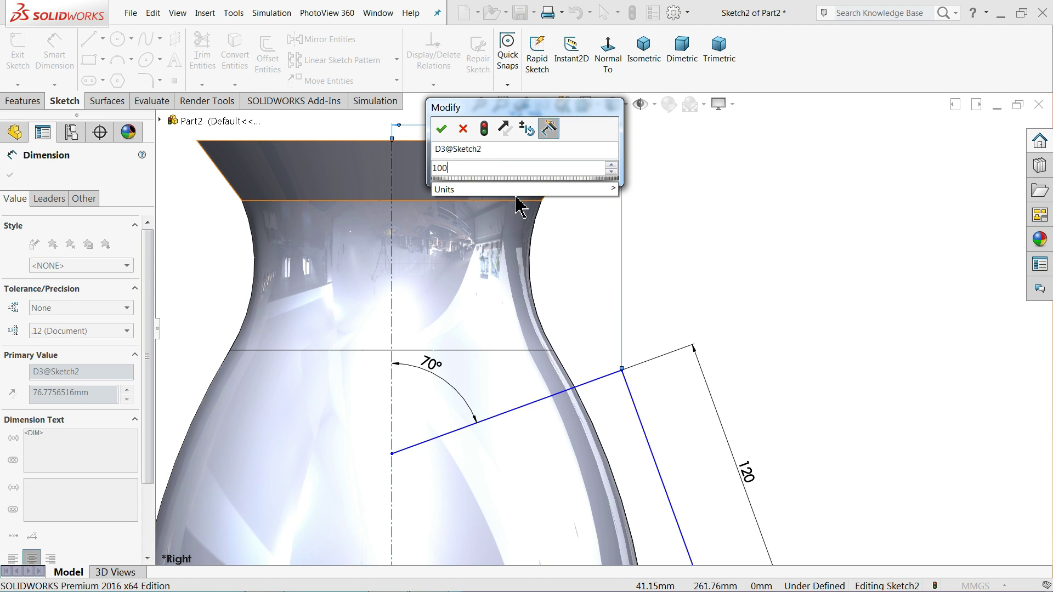
pyautogui.press('Return')
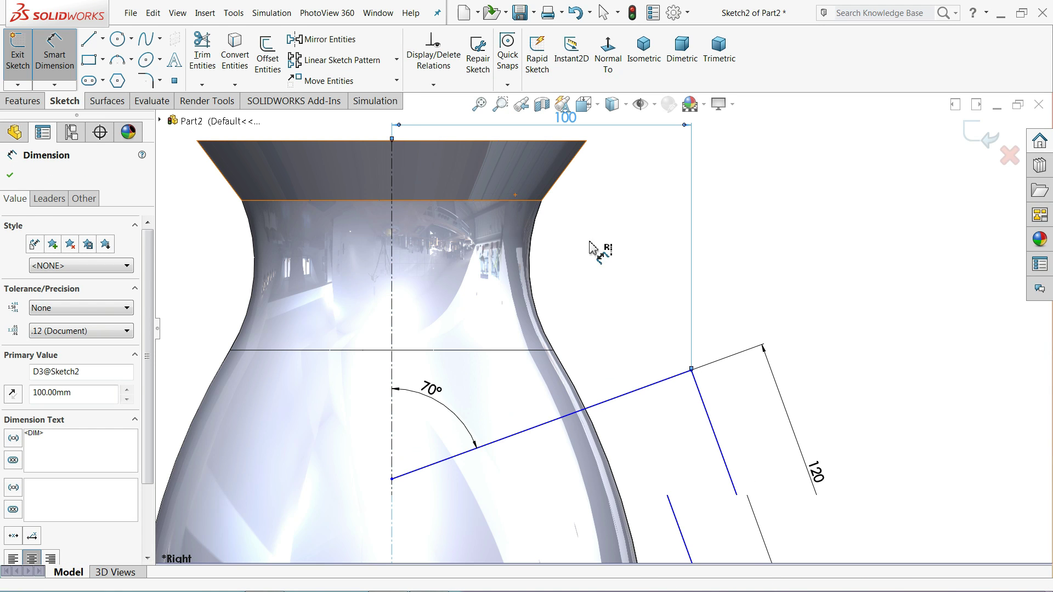
# - Dimension the vertical distance from the neck's upper edge to the handle path's upper corner as 30 mm
pyautogui.click(536, 203)
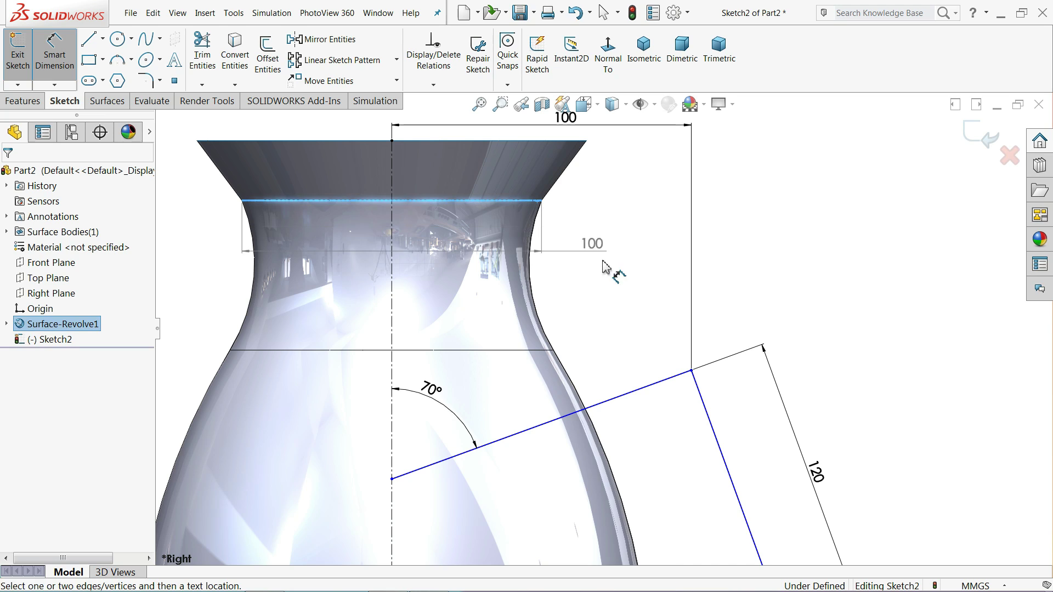
pyautogui.click(692, 372)
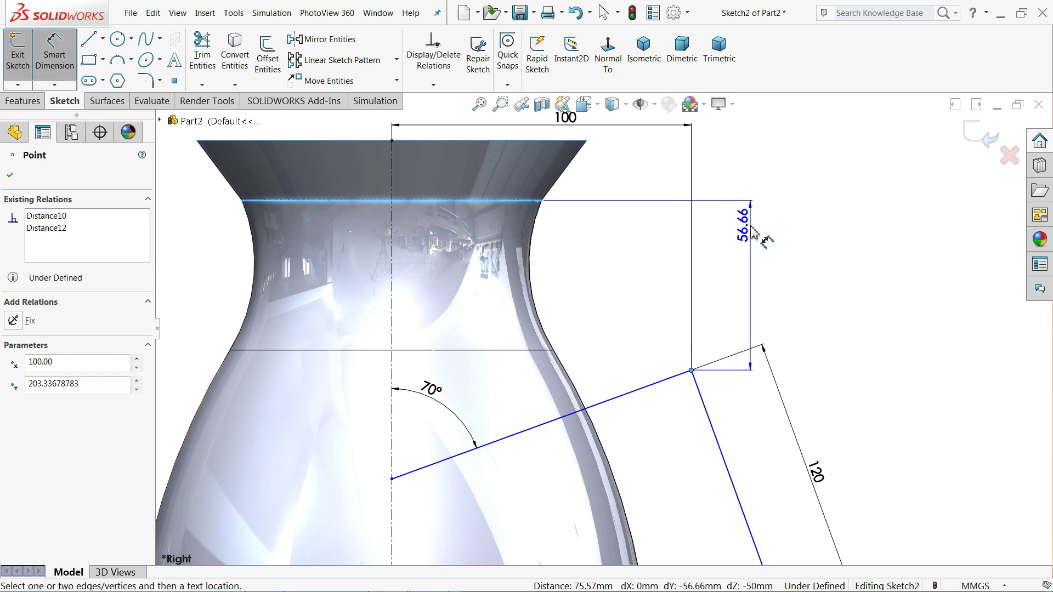
pyautogui.click(845, 280)
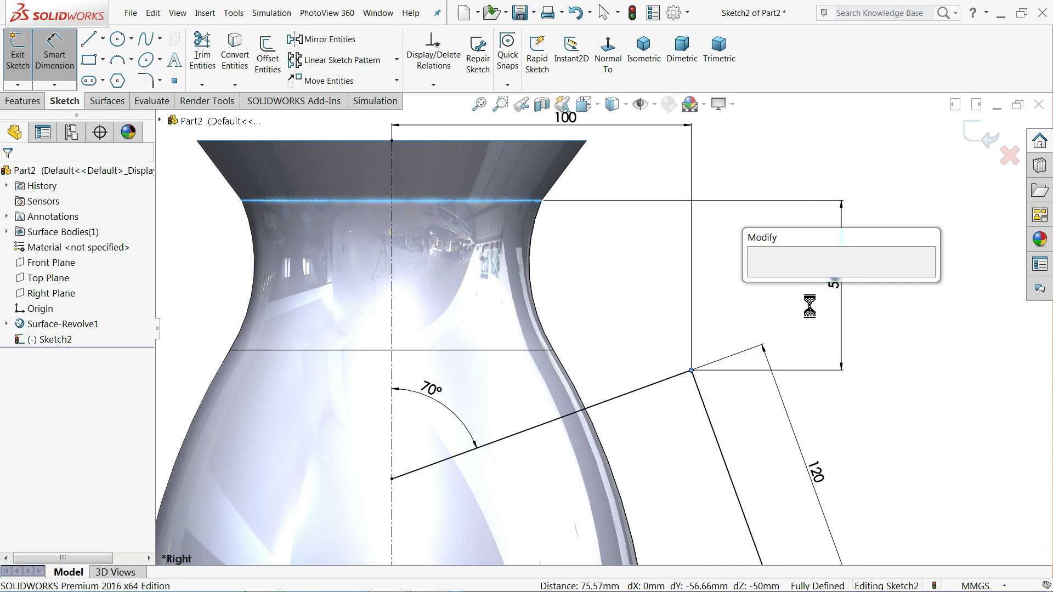
pyautogui.write('30')
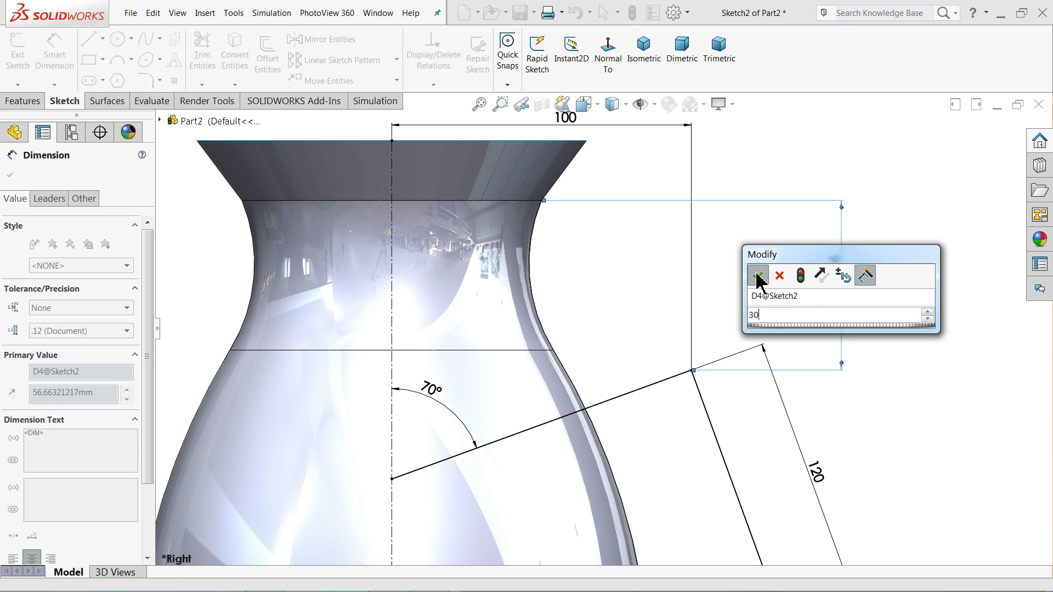
pyautogui.click(758, 275)
pyautogui.scroll(3, 690, 299)
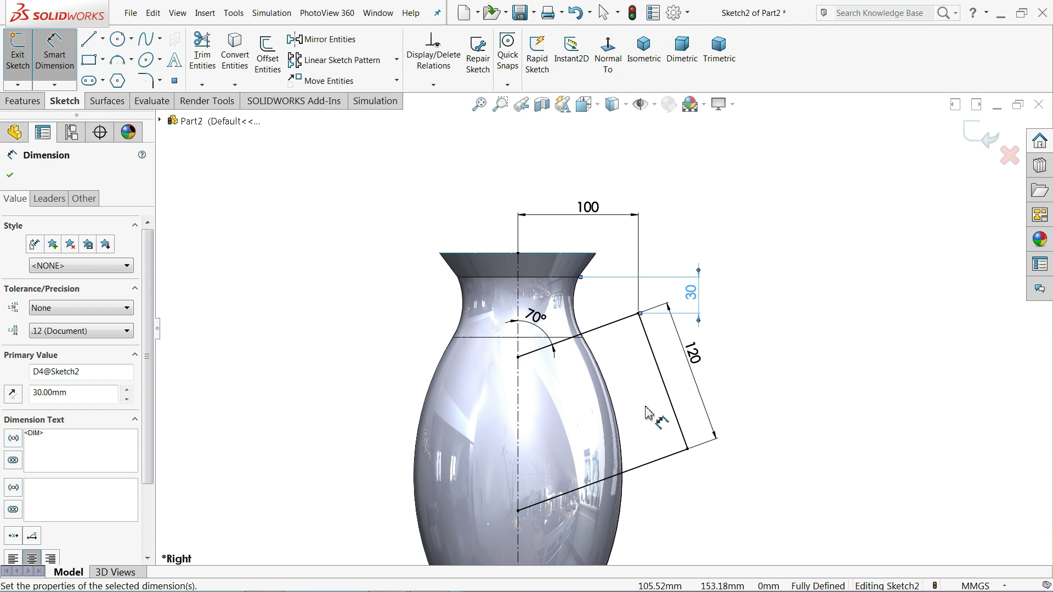
# - Round both outer corners of the handle path with 25 mm sketch fillets and exit the sketch
pyautogui.scroll(-1, 639, 417)
pyautogui.click(146, 82)
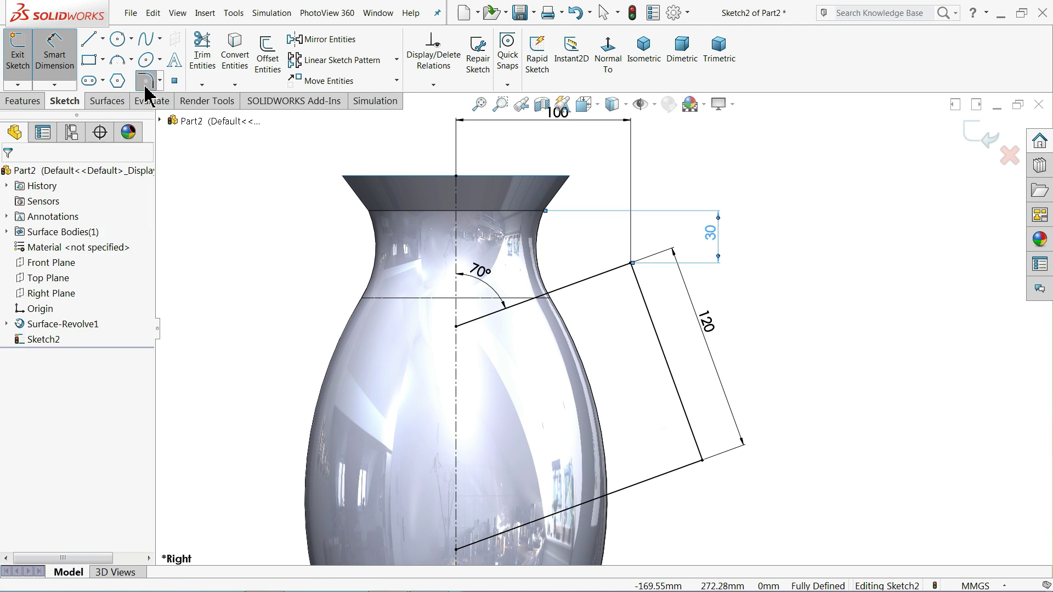
pyautogui.write('25.00mm')
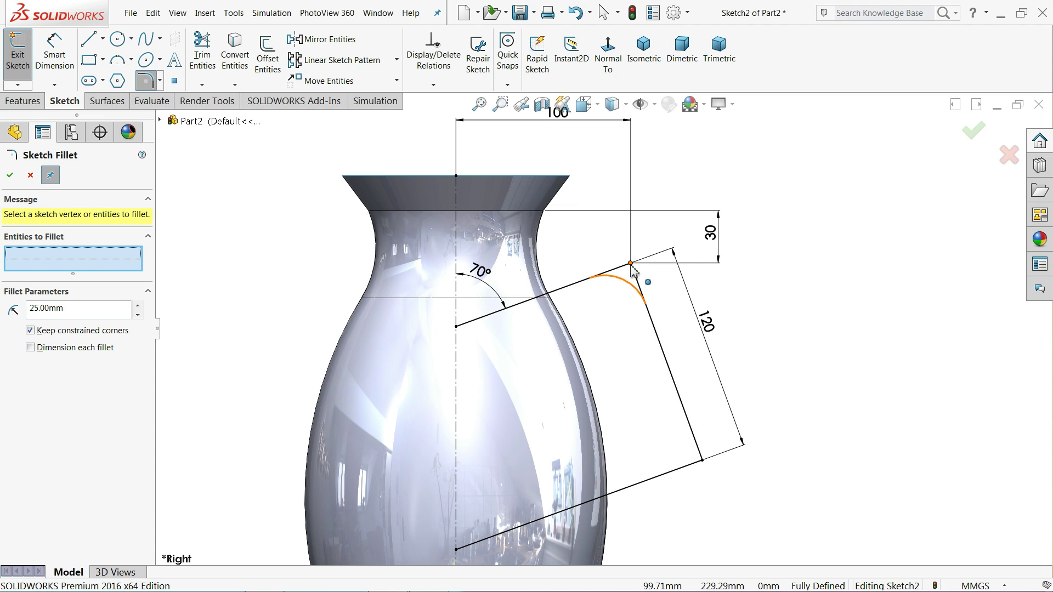
pyautogui.click(670, 380)
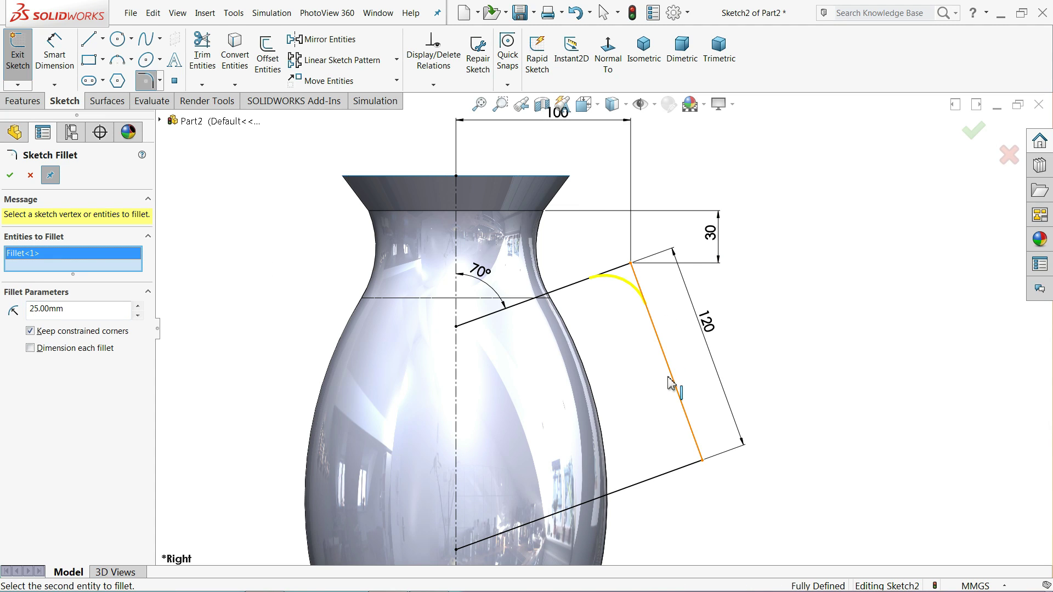
pyautogui.click(698, 464)
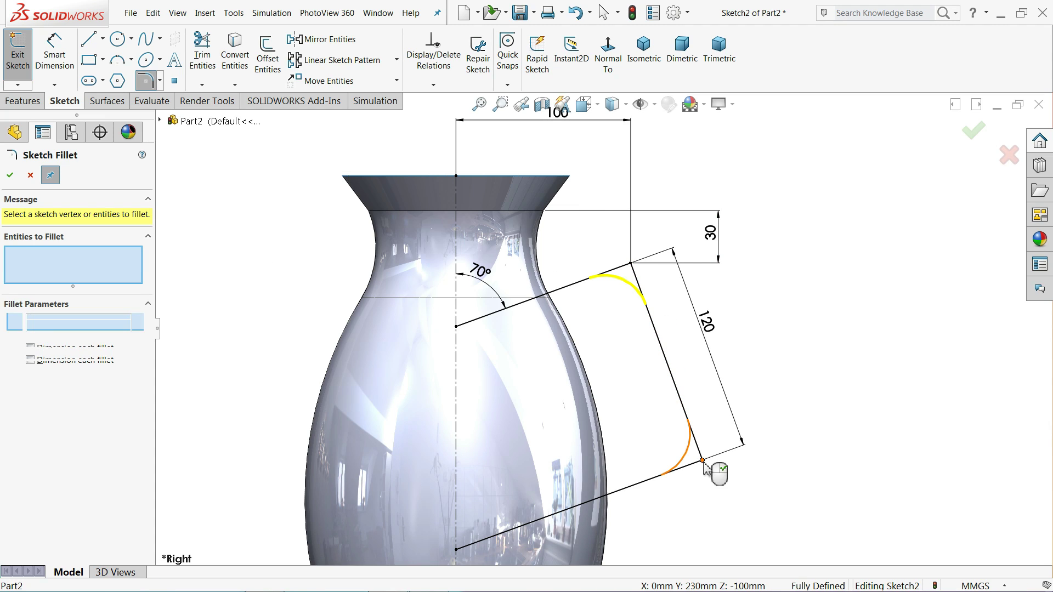
pyautogui.click(10, 177)
pyautogui.click(27, 178)
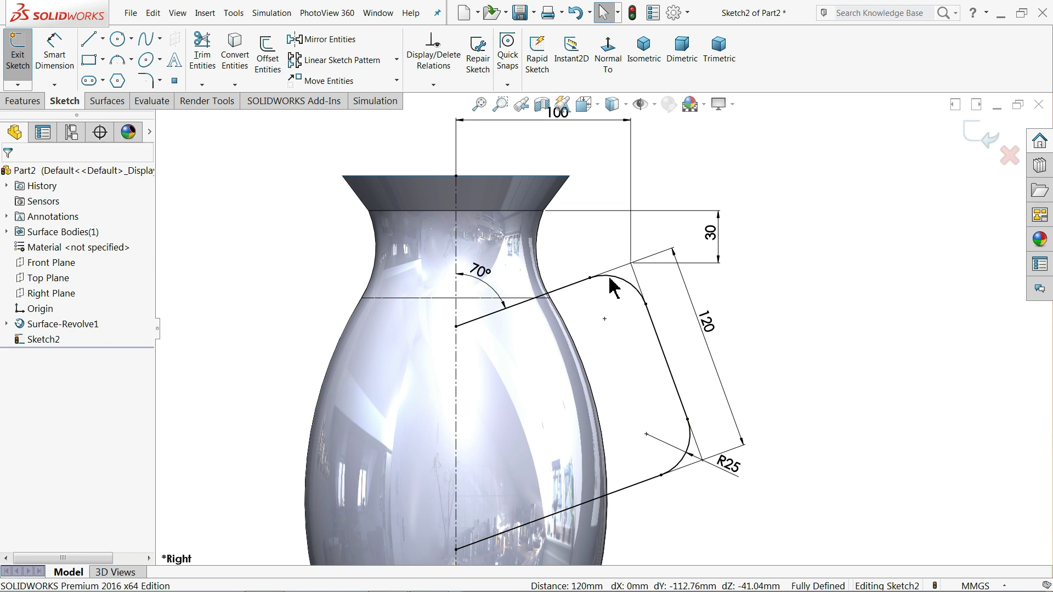
pyautogui.scroll(3, 609, 285)
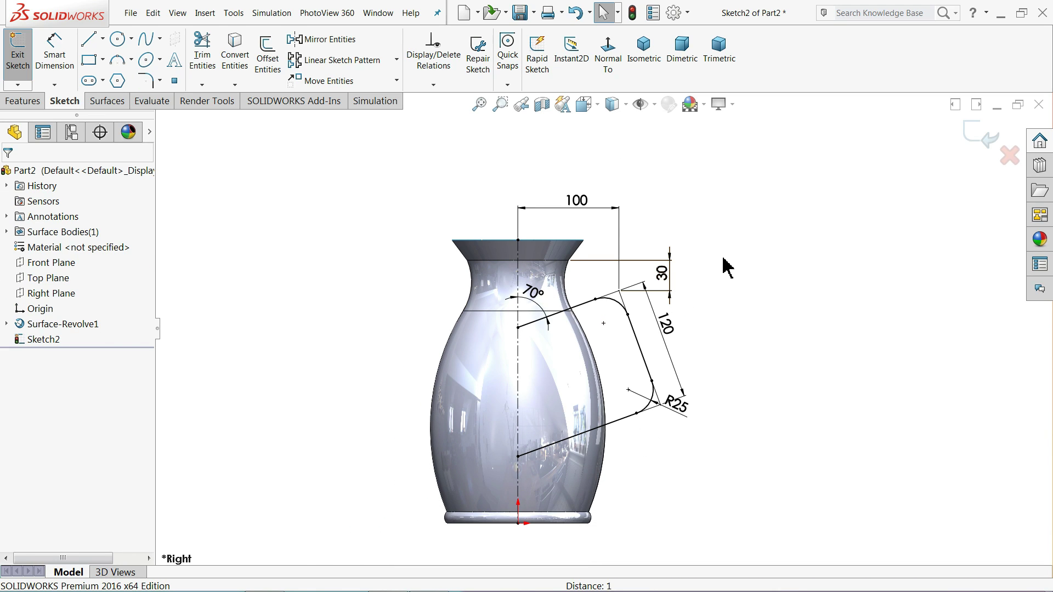
pyautogui.moveTo(727, 265); pyautogui.dragTo(734, 322, button='middle')
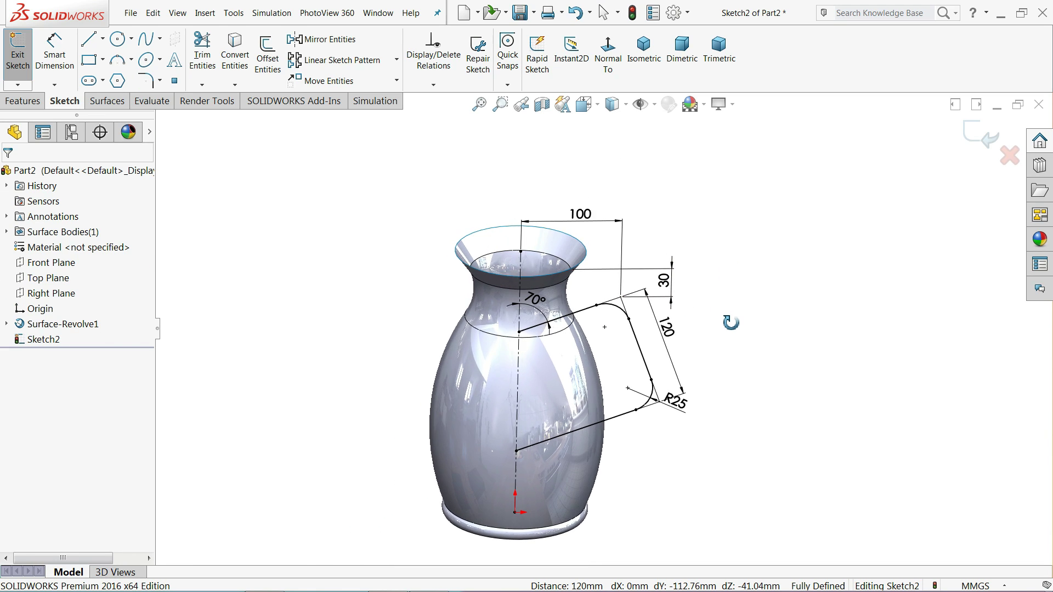
pyautogui.click(972, 139)
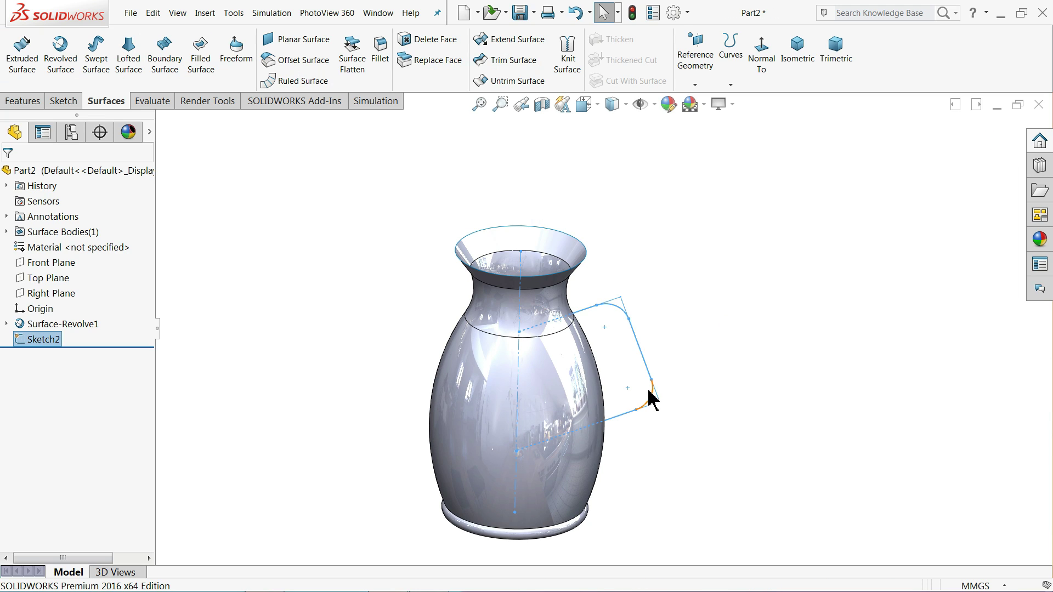
# - Create a swept surface for the handle with a 12 mm circular profile along the handle path sketch
pyautogui.scroll(-2, 609, 406)
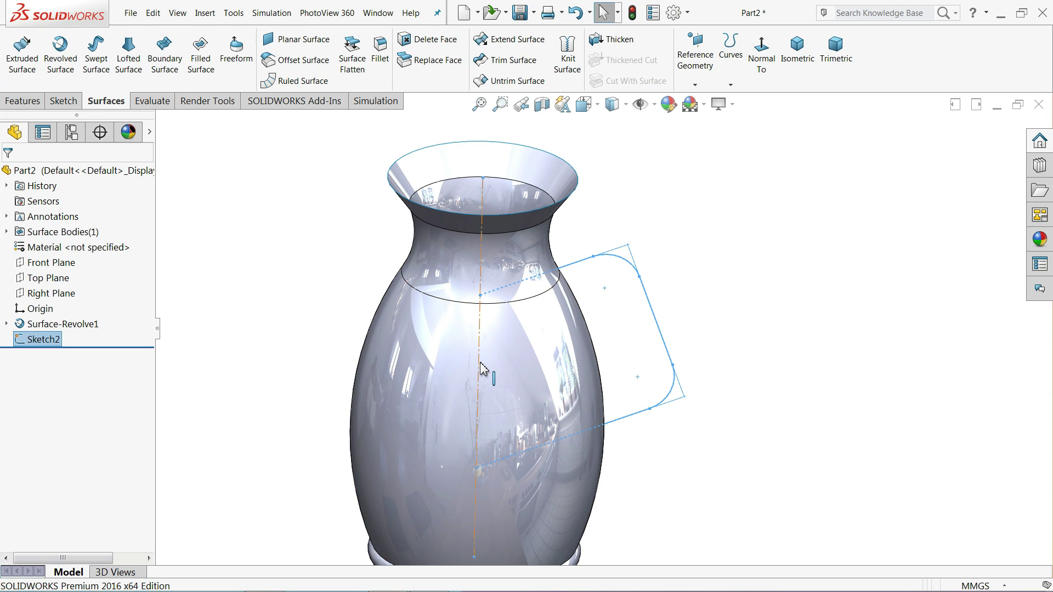
pyautogui.click(98, 64)
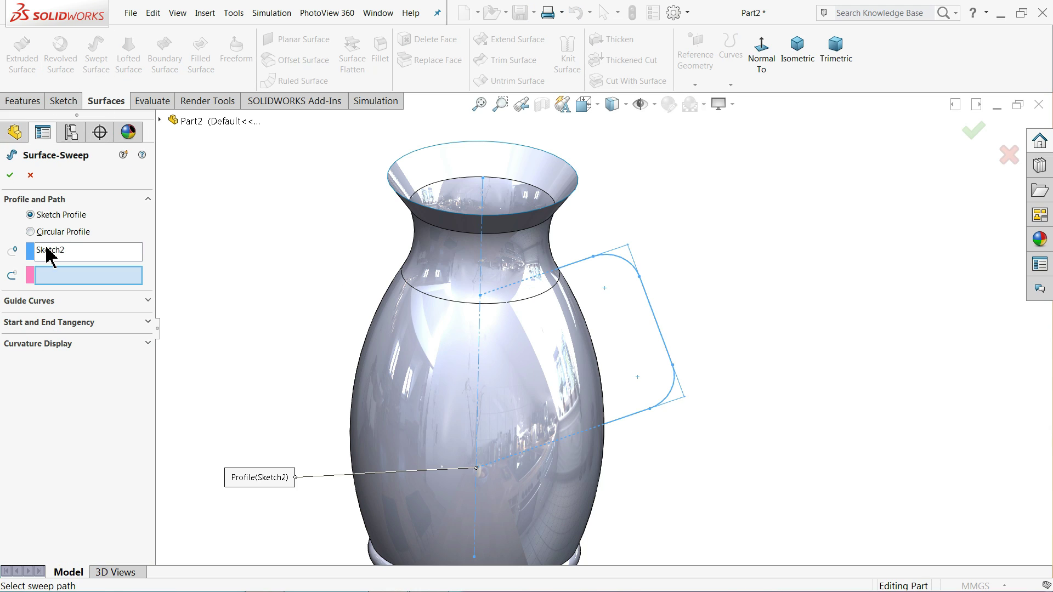
pyautogui.click(57, 232)
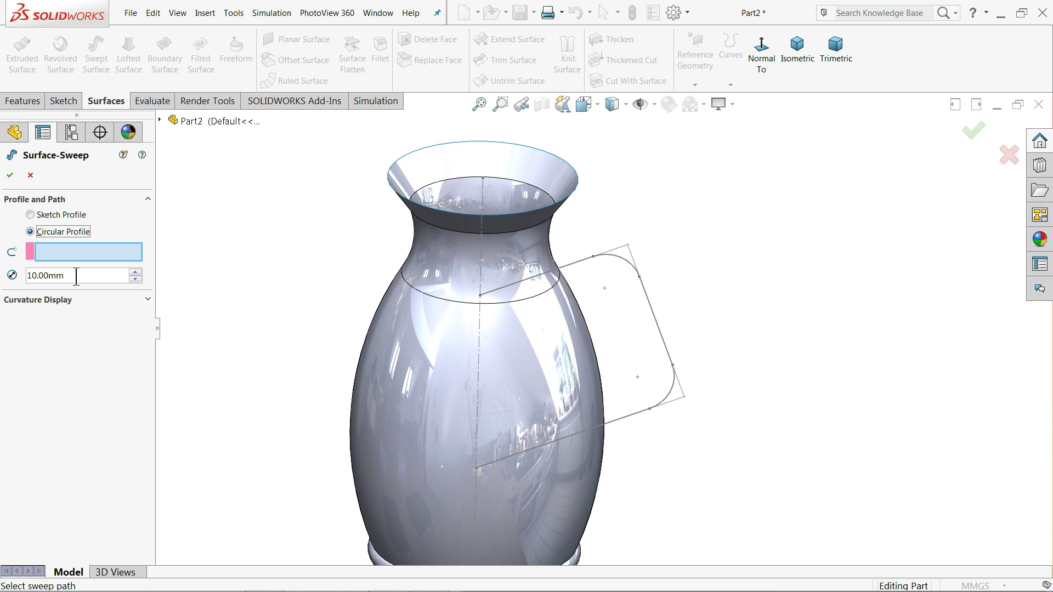
pyautogui.click(581, 266)
pyautogui.scroll(-2, 565, 334)
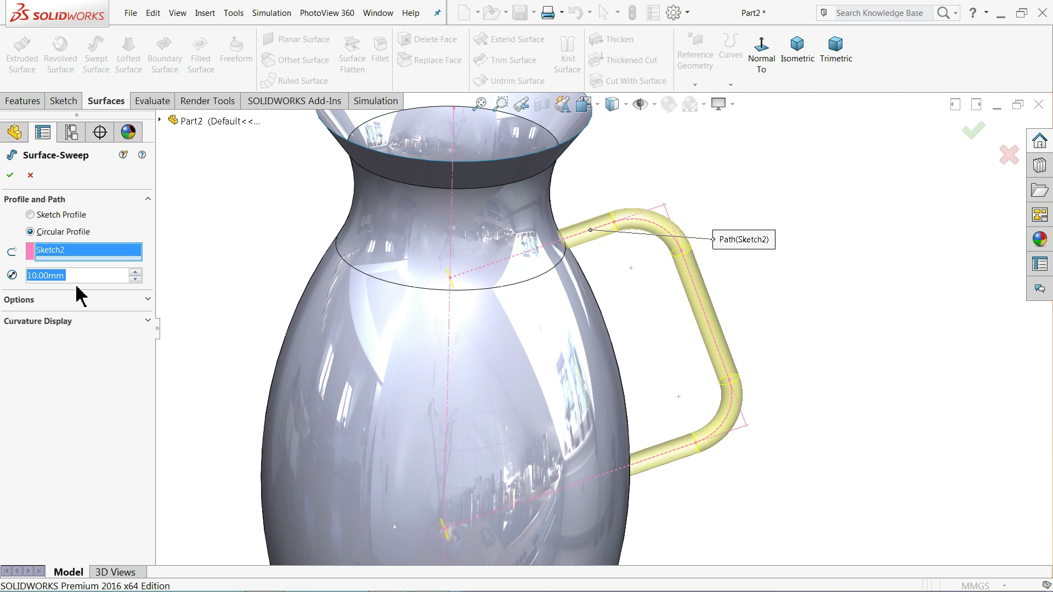
pyautogui.write('12')
pyautogui.press('Return')
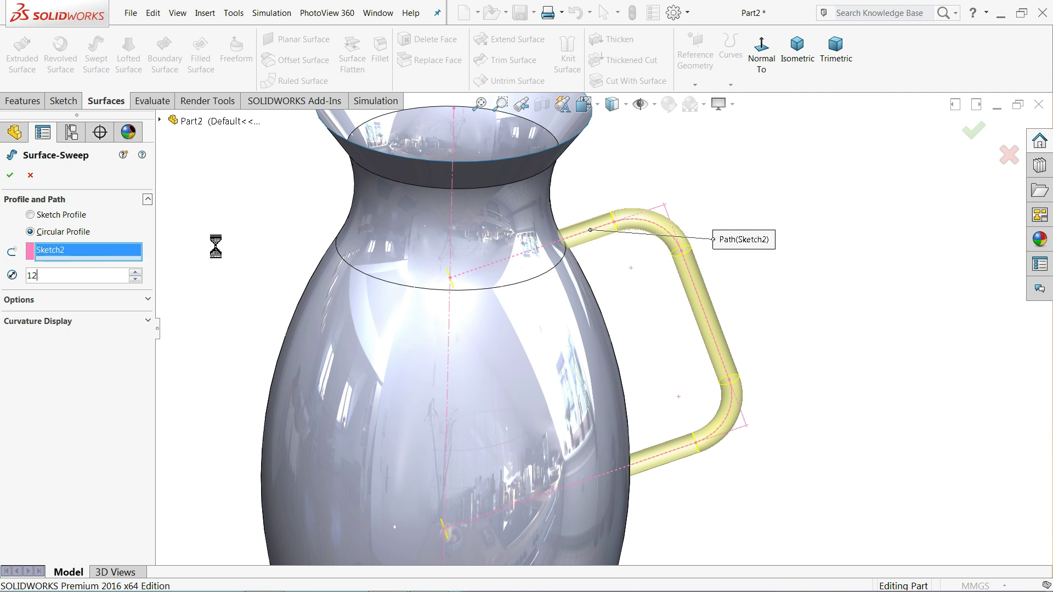
pyautogui.moveTo(583, 263); pyautogui.dragTo(635, 341, button='middle')
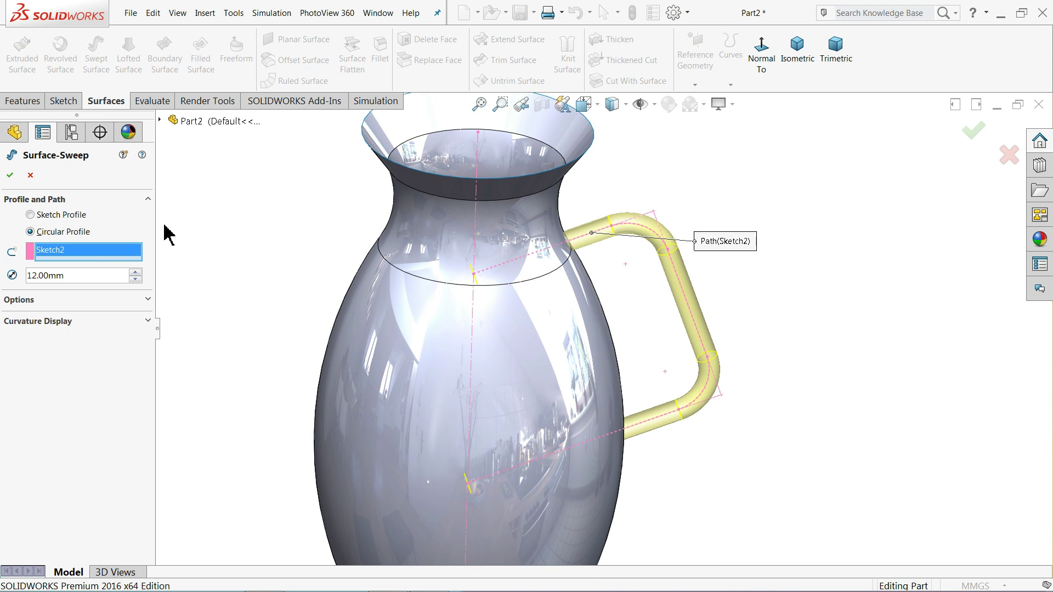
pyautogui.click(10, 177)
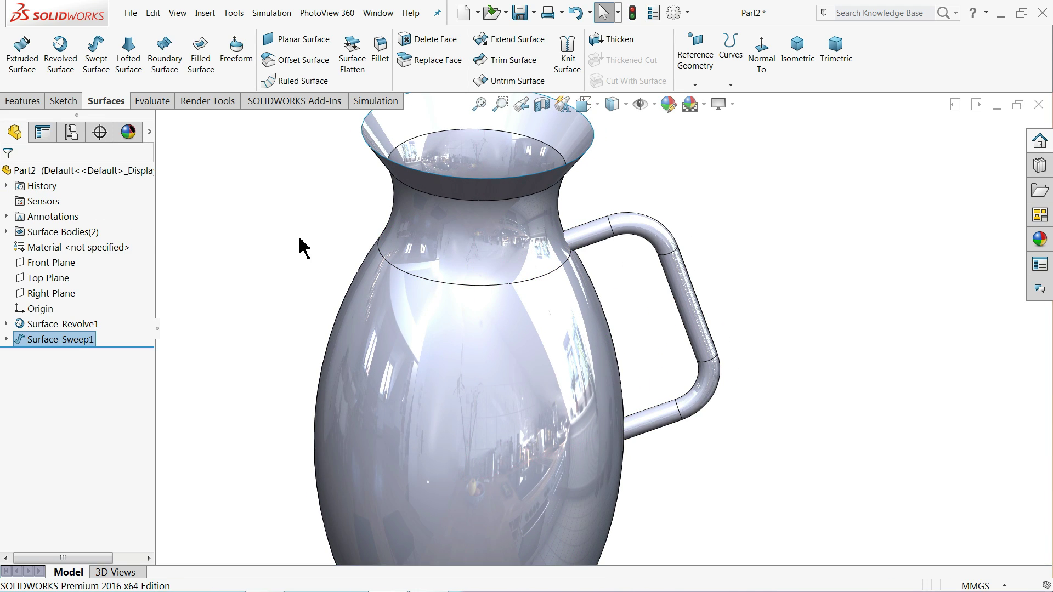
# - Set up a mutual surface trim between the handle sweep and the revolved body, with selected pieces removed
pyautogui.press('f')
pyautogui.moveTo(406, 295); pyautogui.dragTo(349, 185, button='middle')
pyautogui.moveTo(347, 192); pyautogui.dragTo(415, 449, button='middle')
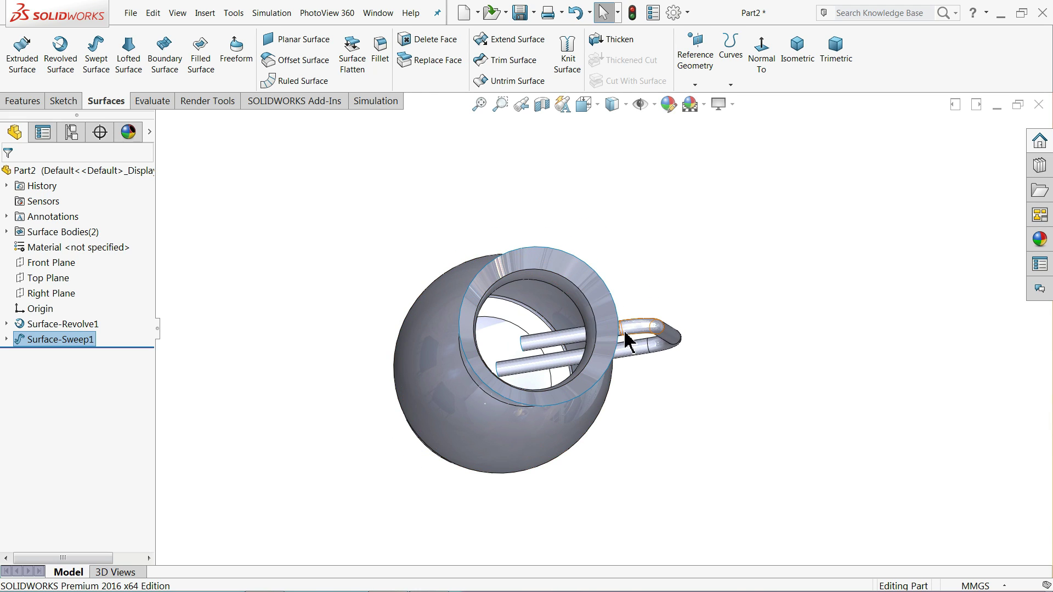
pyautogui.scroll(-6, 529, 359)
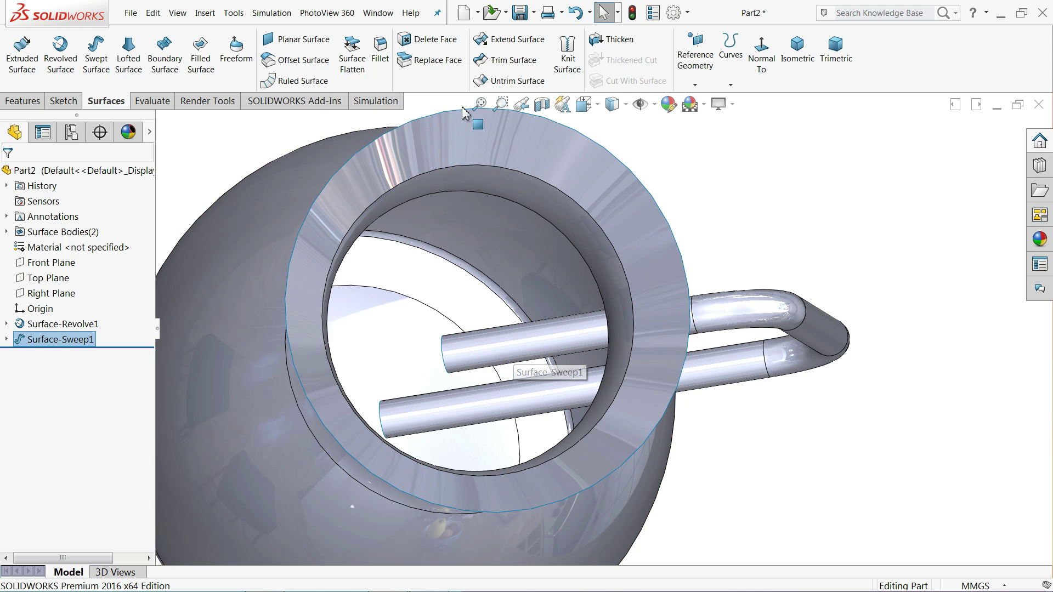
pyautogui.click(514, 60)
pyautogui.scroll(-2, 305, 259)
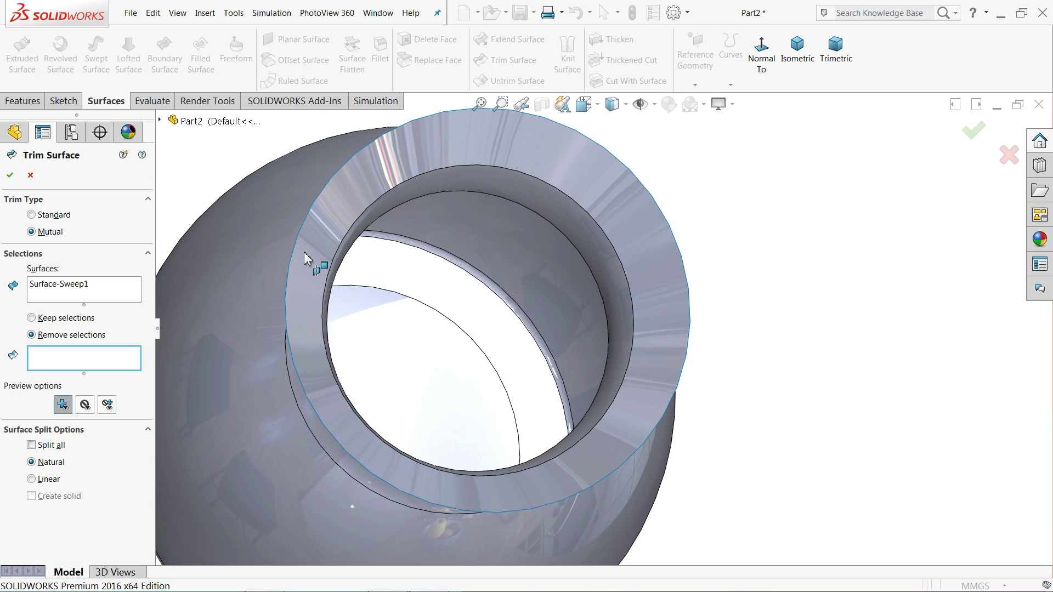
pyautogui.scroll(5, 277, 343)
pyautogui.click(403, 378)
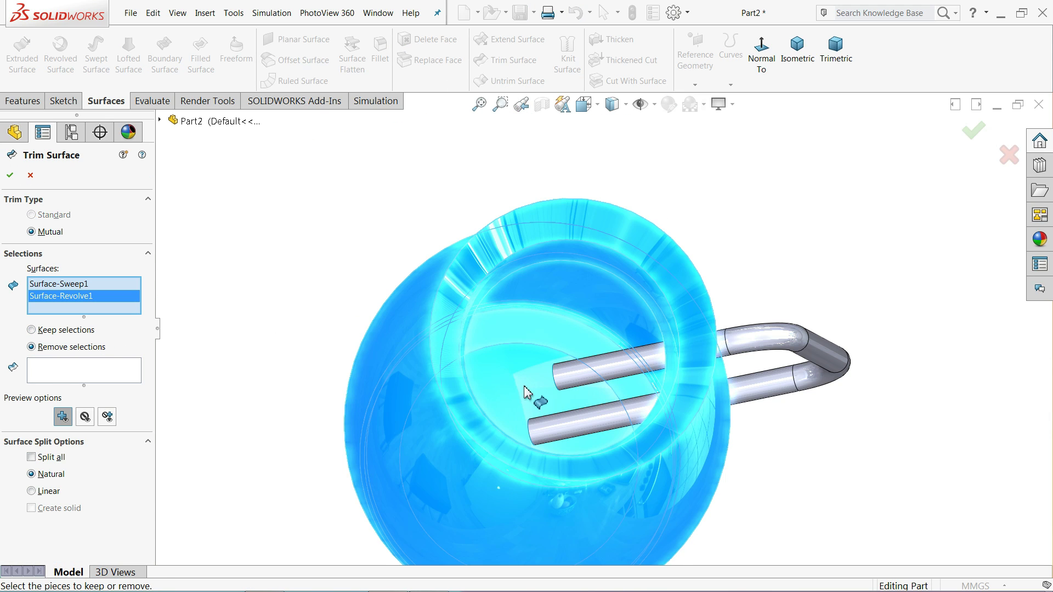
pyautogui.click(584, 379)
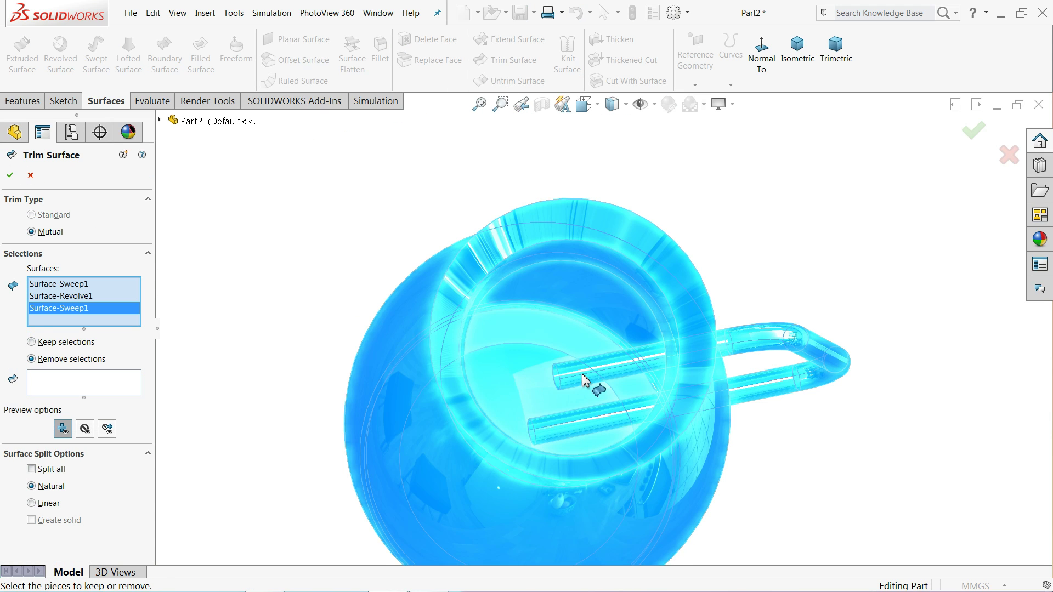
pyautogui.click(57, 387)
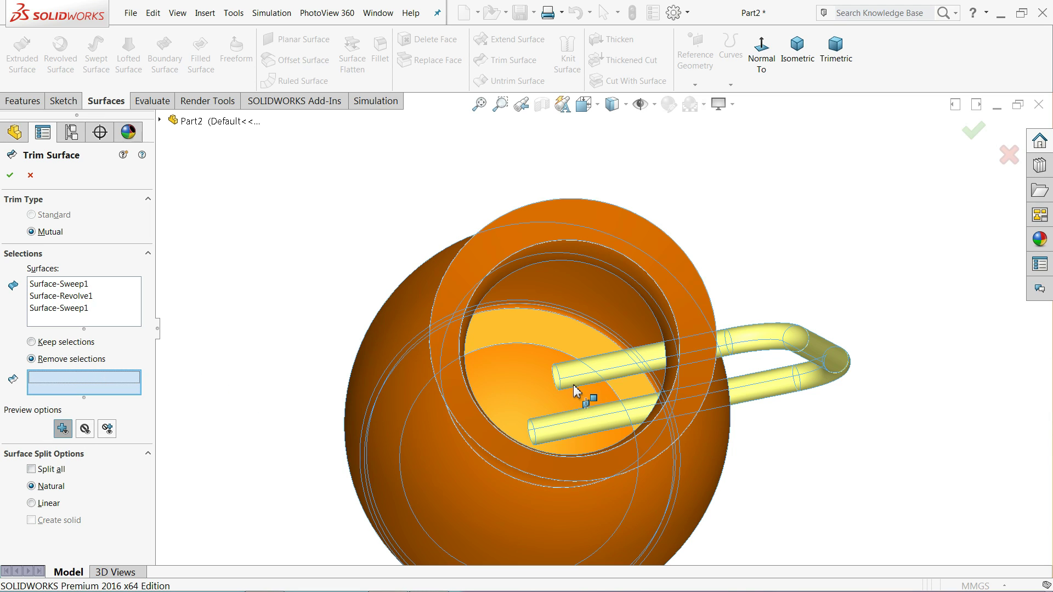
# - Trim away the two handle ends that protrude inside the jug body
pyautogui.click(575, 388)
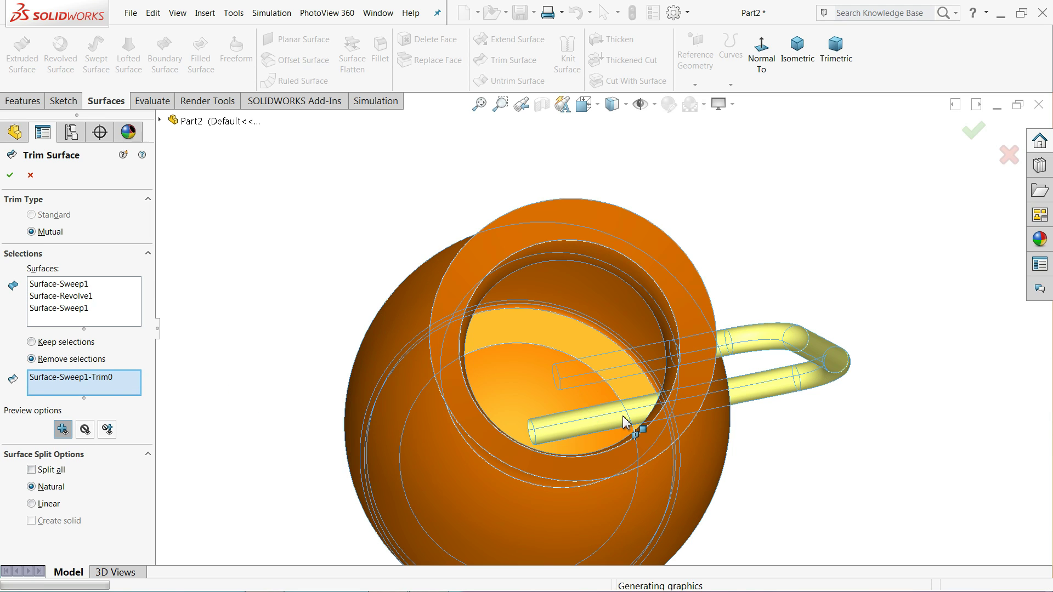
pyautogui.moveTo(852, 437)
pyautogui.mouseDown(button='middle')
pyautogui.moveTo(844, 454)
pyautogui.moveTo(858, 456)
pyautogui.mouseUp(button='middle')
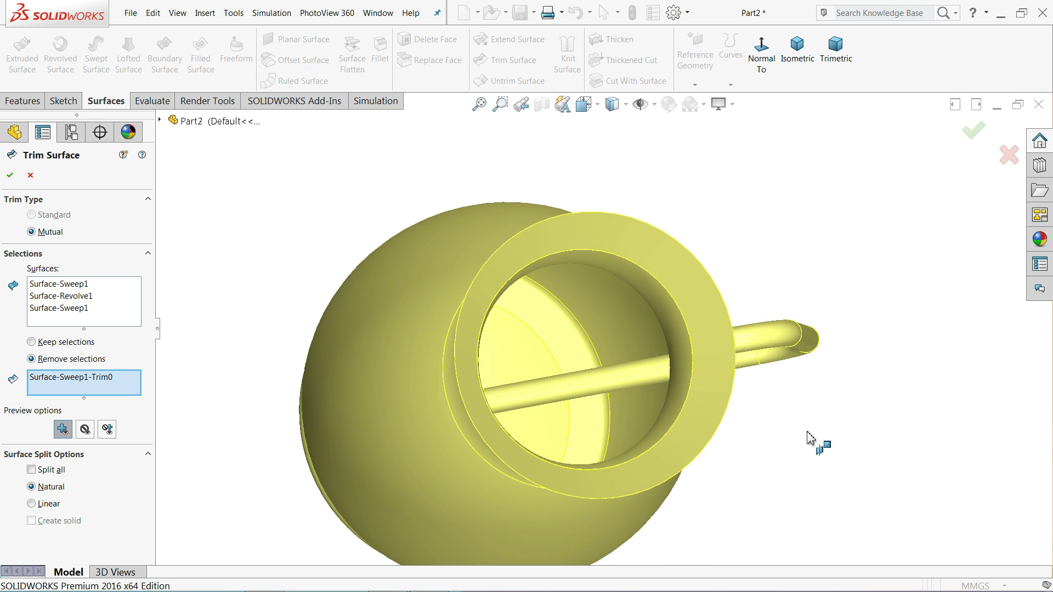
pyautogui.click(630, 387)
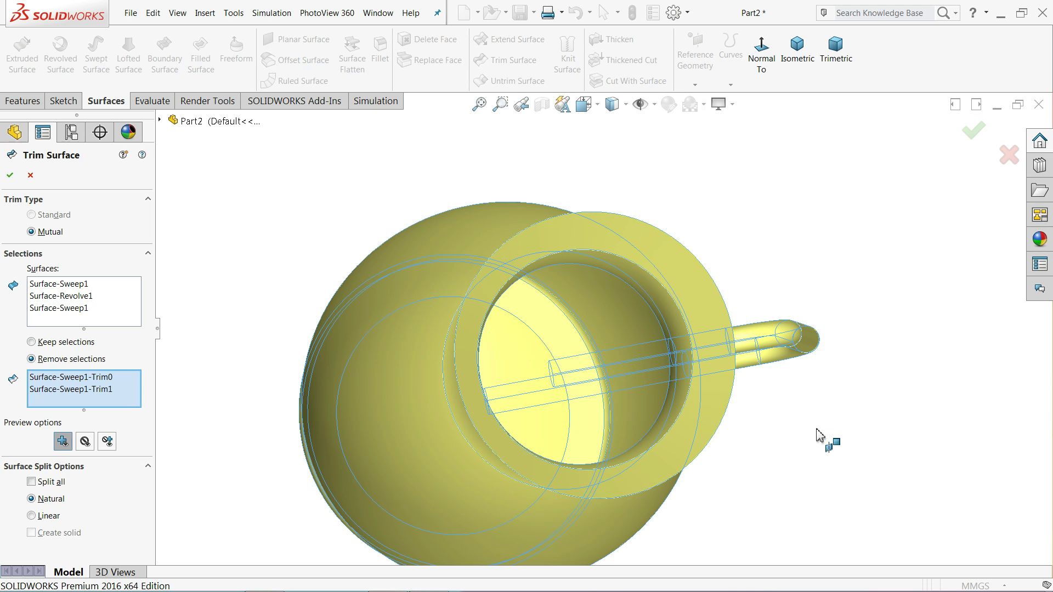
pyautogui.moveTo(818, 437)
pyautogui.mouseDown(button='middle')
pyautogui.moveTo(846, 406)
pyautogui.moveTo(834, 425)
pyautogui.mouseUp(button='middle')
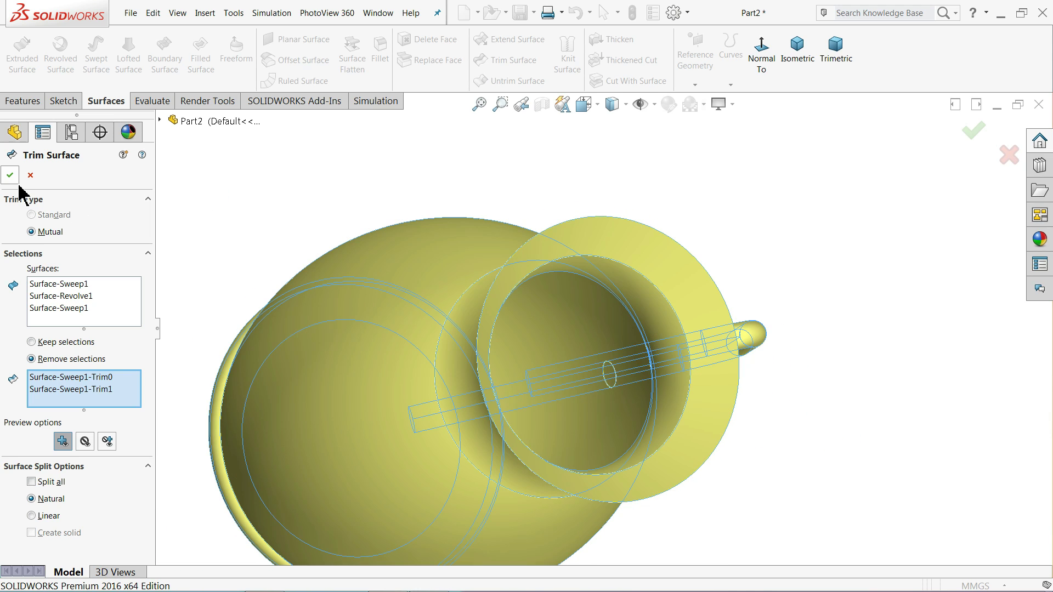
pyautogui.click(12, 176)
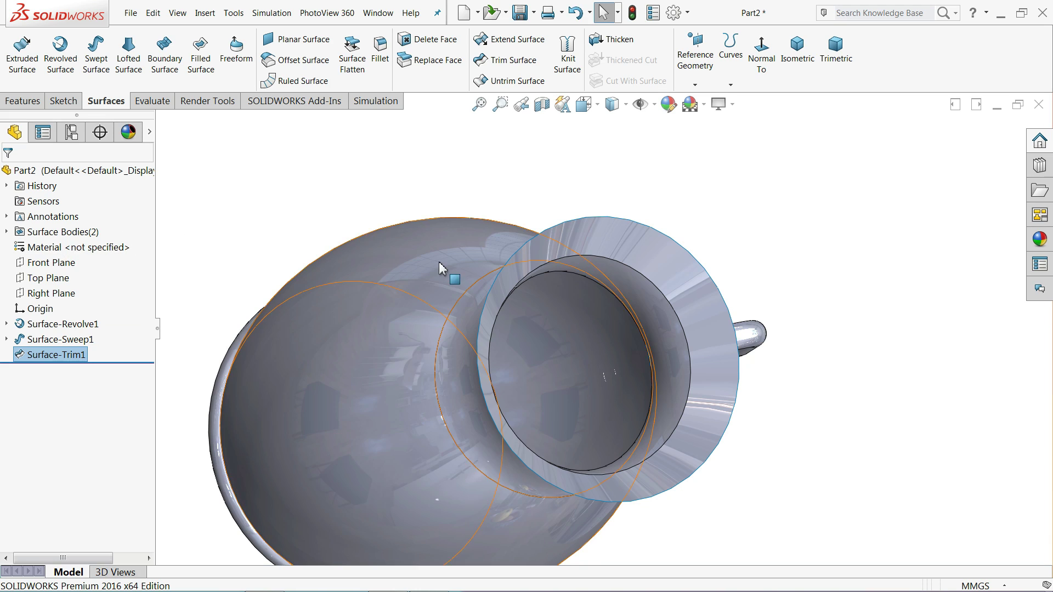
# - Examine the trimmed handle joints inside the jug with a section view through the Right Plane, and restore the full view
pyautogui.moveTo(652, 352); pyautogui.dragTo(637, 224, button='middle')
pyautogui.click(543, 104)
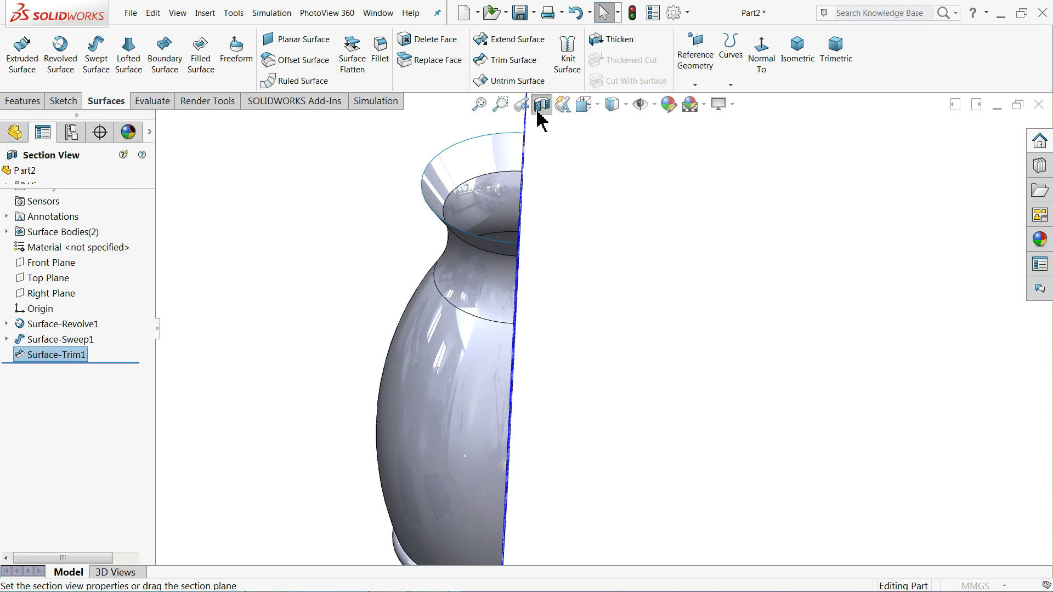
pyautogui.click(74, 487)
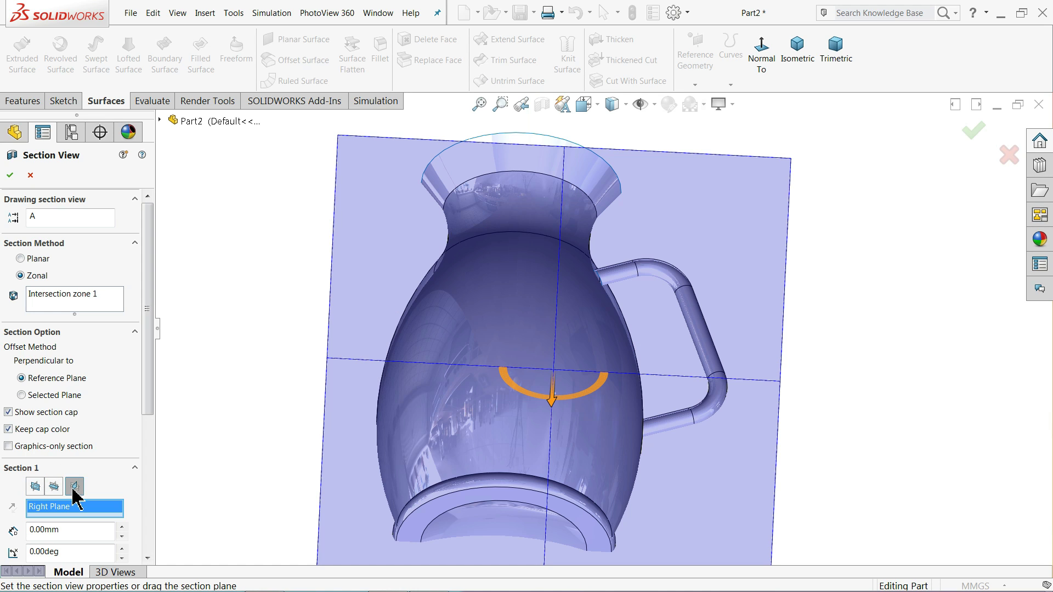
pyautogui.click(9, 177)
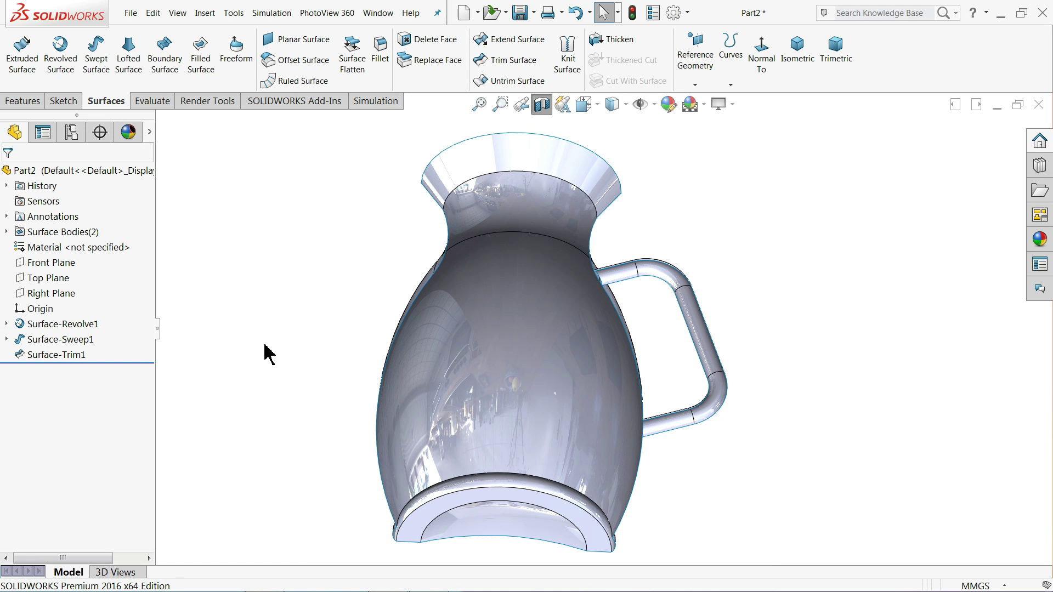
pyautogui.moveTo(266, 352); pyautogui.dragTo(270, 328, button='middle')
pyautogui.click(542, 104)
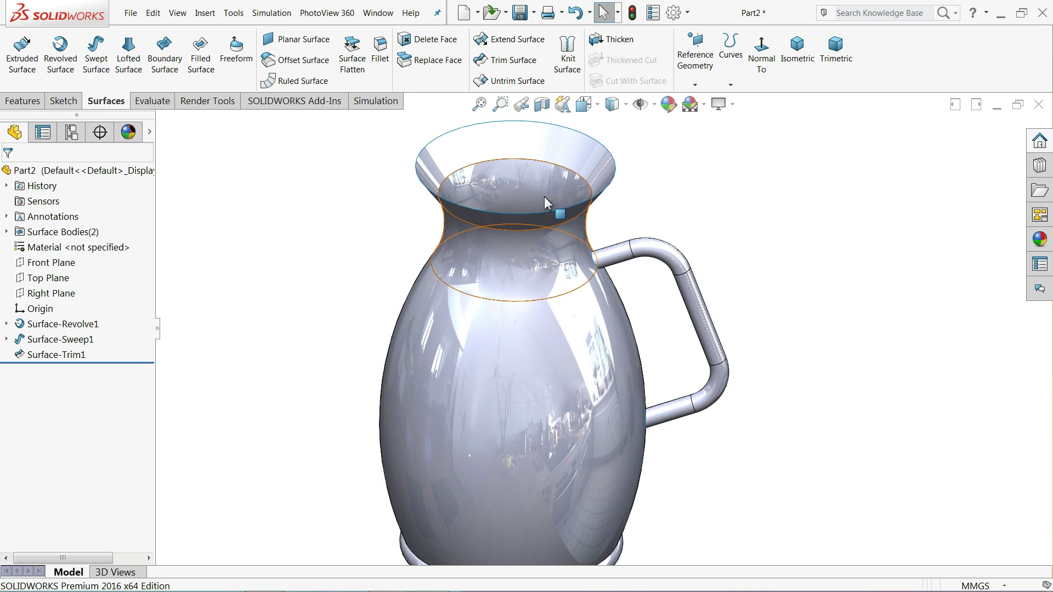
# - Examine the spout dimensions in the top and front views of the Jug1.PDF drawing in Adobe Reader, and return to the SOLIDWORKS part
pyautogui.scroll(2, 543, 329)
pyautogui.moveTo(541, 337); pyautogui.dragTo(529, 265, button='middle')
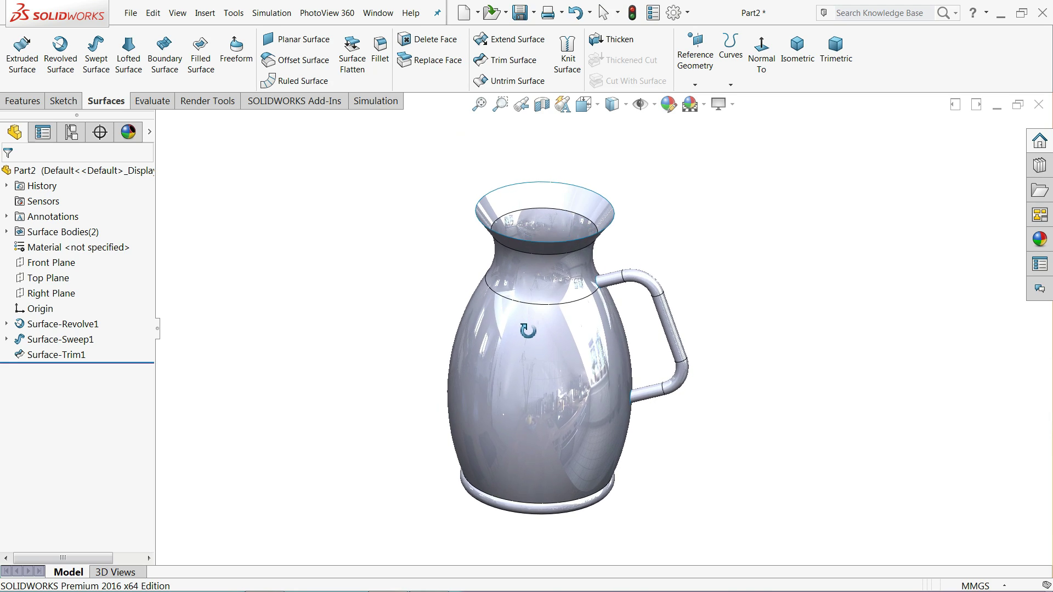
pyautogui.hotkey('alt', 'Tab')
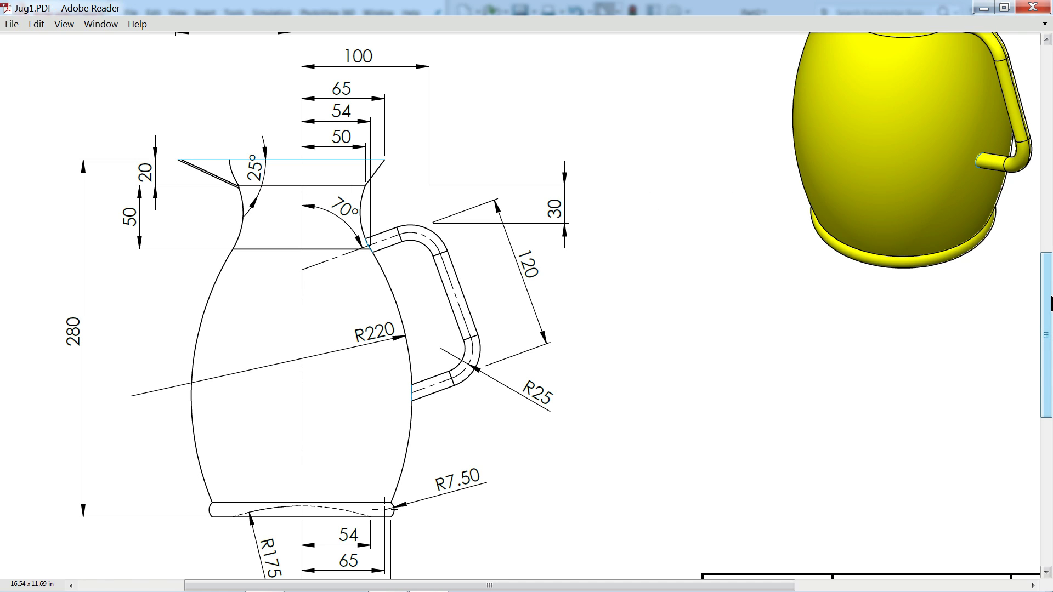
pyautogui.moveTo(1051, 304)
pyautogui.mouseDown()
pyautogui.moveTo(1051, 107)
pyautogui.moveTo(1050, 316)
pyautogui.mouseUp()
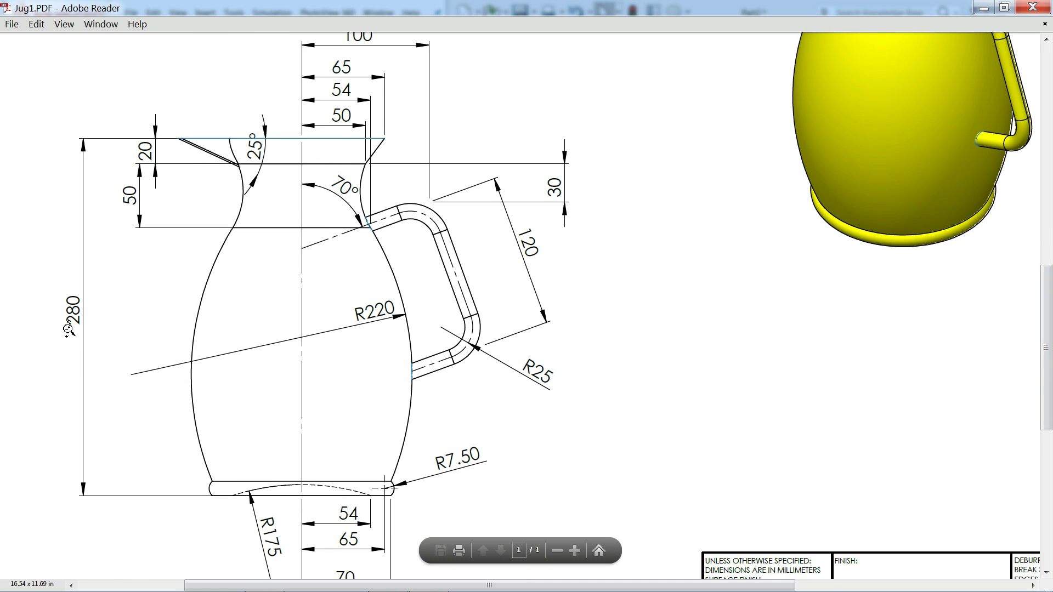
pyautogui.moveTo(1047, 348); pyautogui.dragTo(1046, 135)
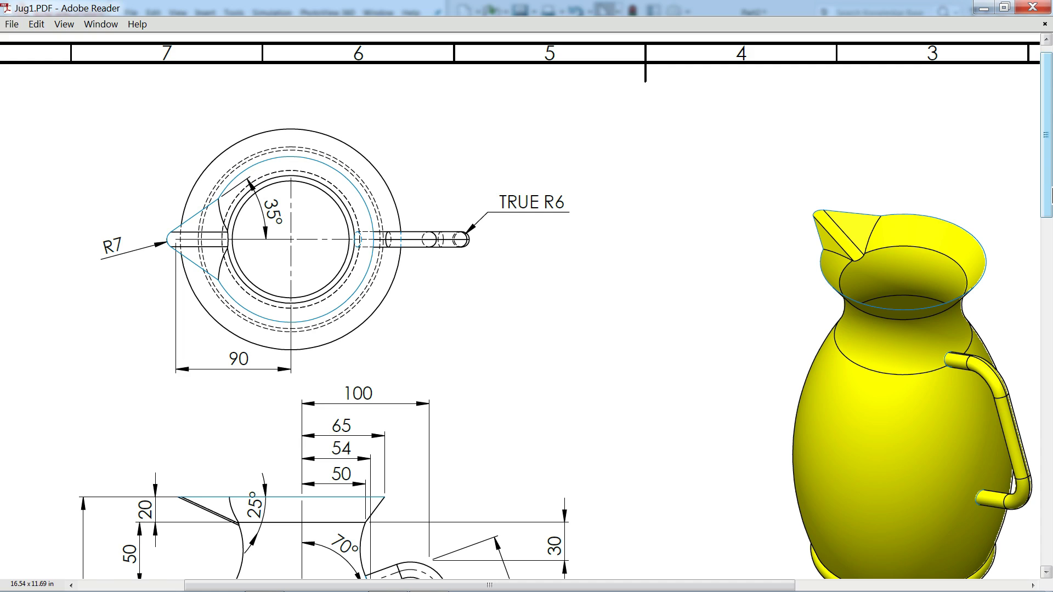
pyautogui.moveTo(1050, 190); pyautogui.dragTo(1039, 413)
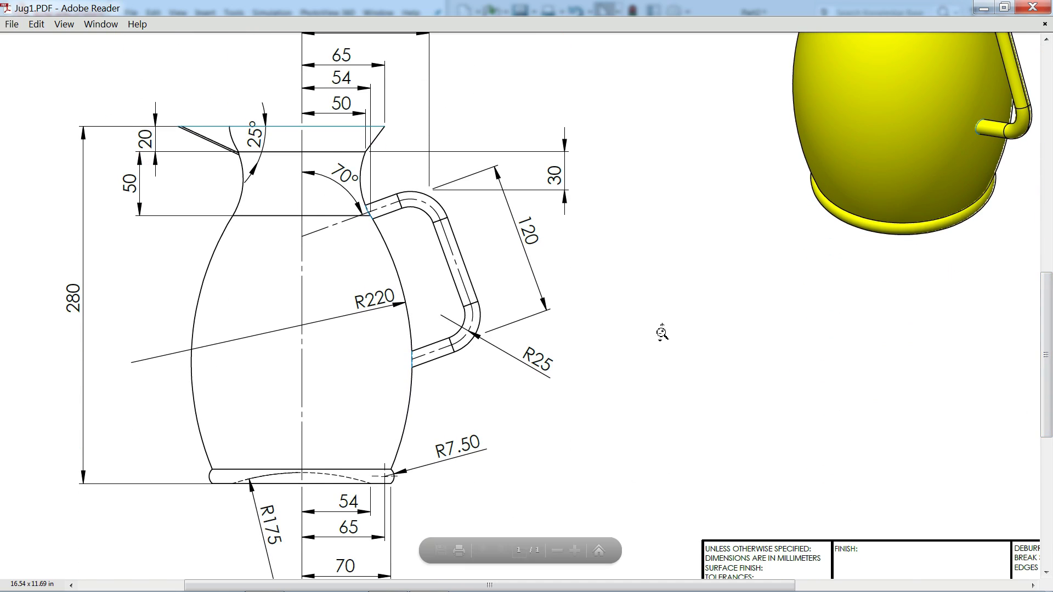
pyautogui.click(984, 8)
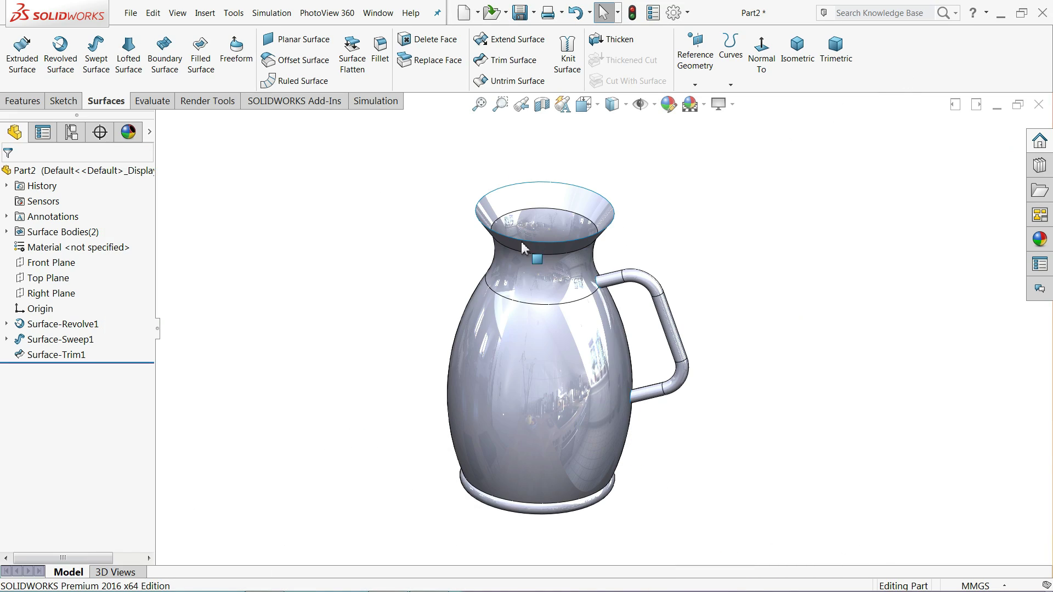
# - Create a reference plane offset 280 mm above the Top Plane, level with the jug's rim
pyautogui.click(698, 86)
pyautogui.click(704, 100)
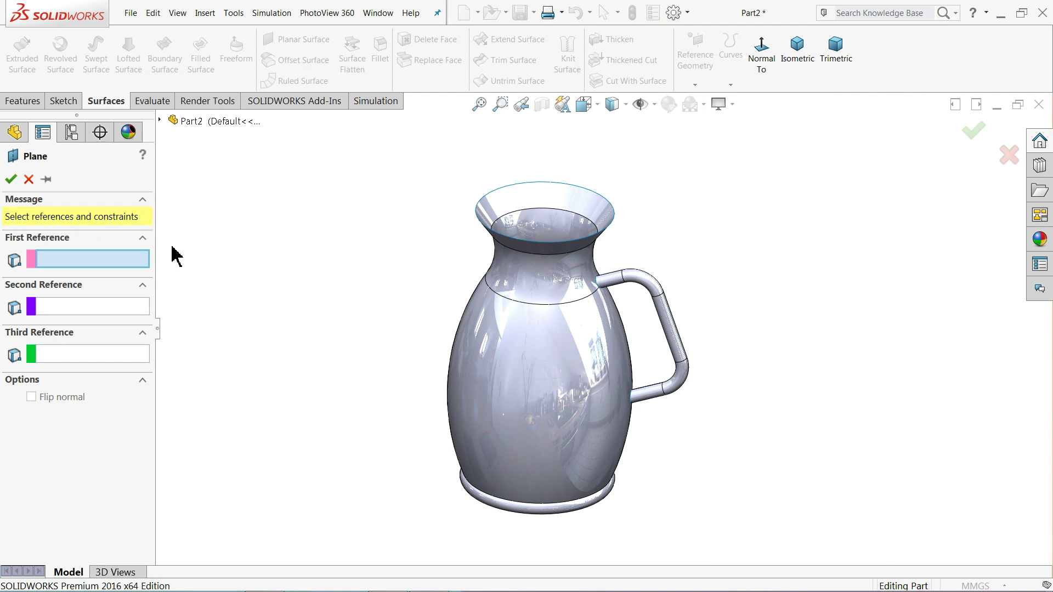
pyautogui.click(159, 120)
pyautogui.click(214, 229)
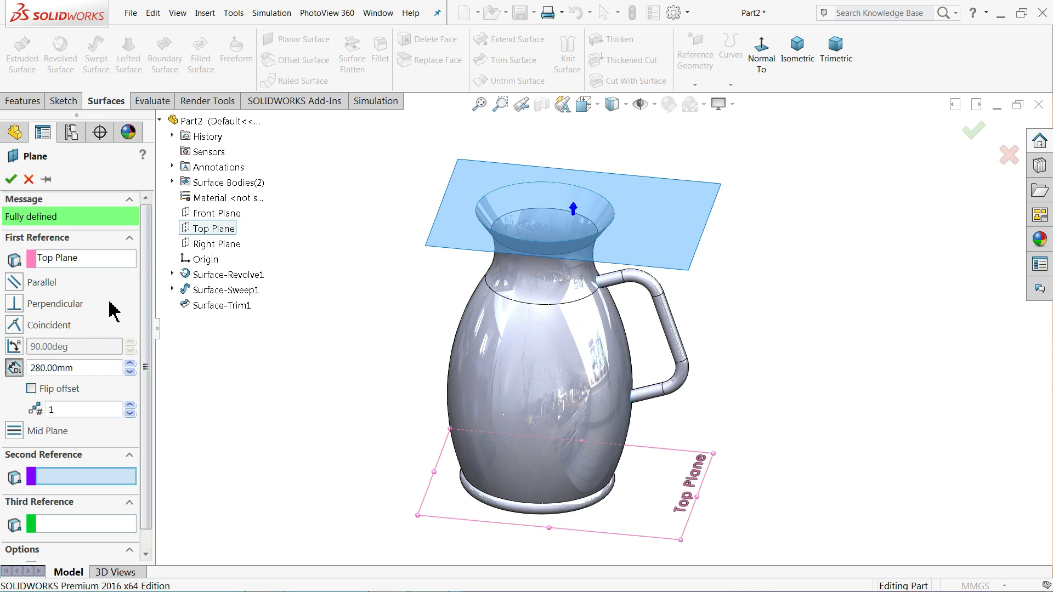
pyautogui.moveTo(120, 368); pyautogui.dragTo(28, 369)
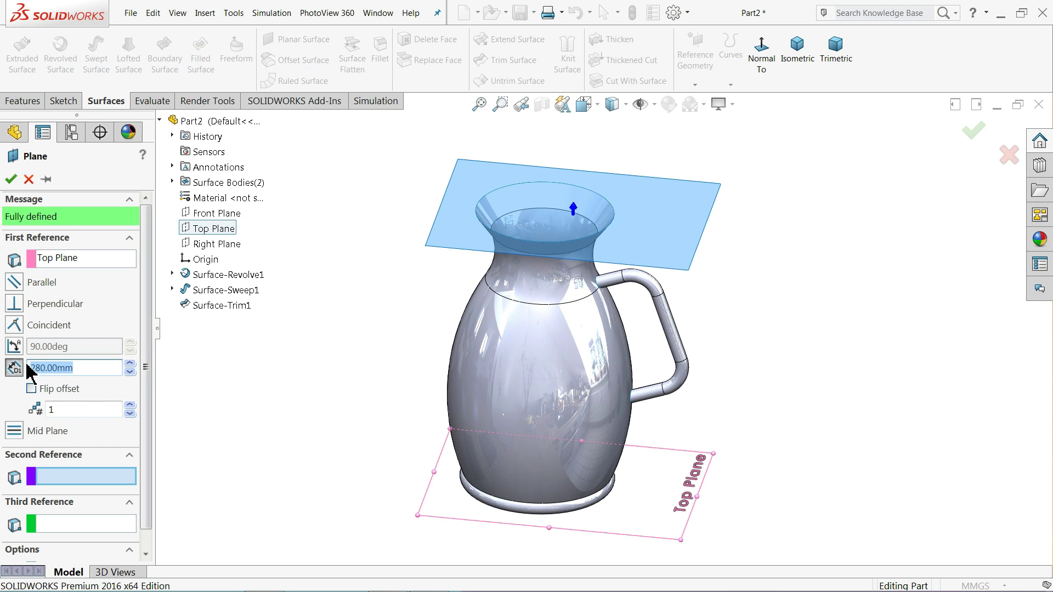
pyautogui.click(11, 179)
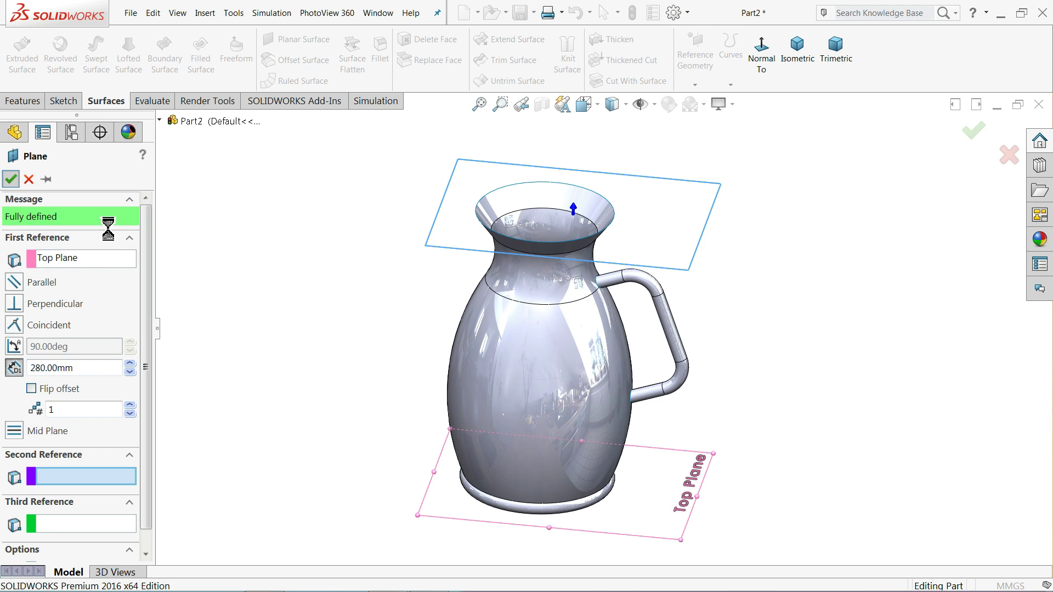
# - Start a sketch on the new rim plane and draw a vertical centerline about 101 mm long from the origin, away from the handle
pyautogui.click(65, 101)
pyautogui.click(19, 58)
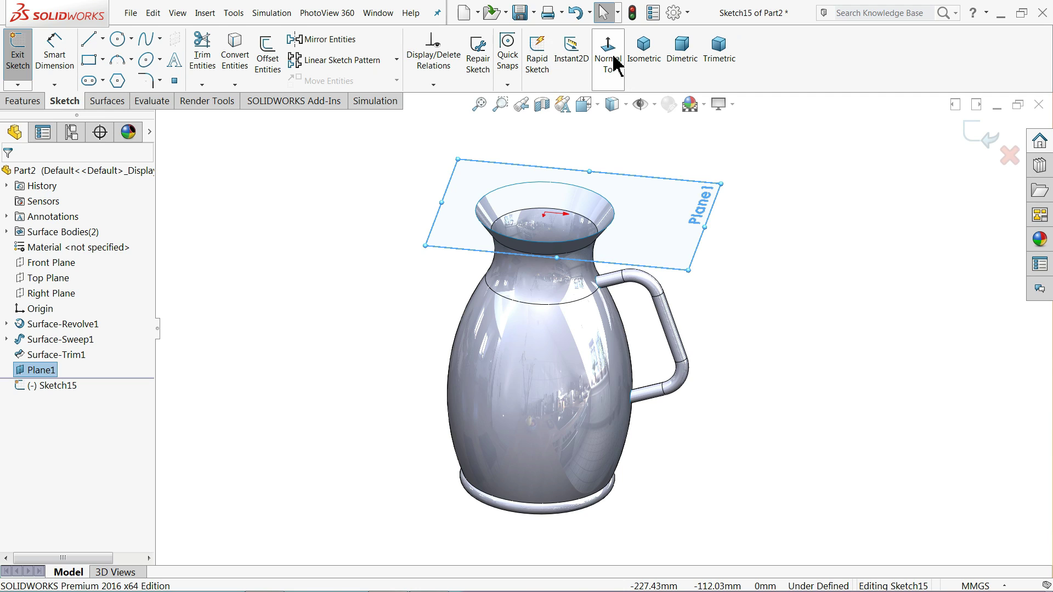
pyautogui.click(609, 55)
pyautogui.scroll(2, 600, 353)
pyautogui.scroll(-4, 631, 411)
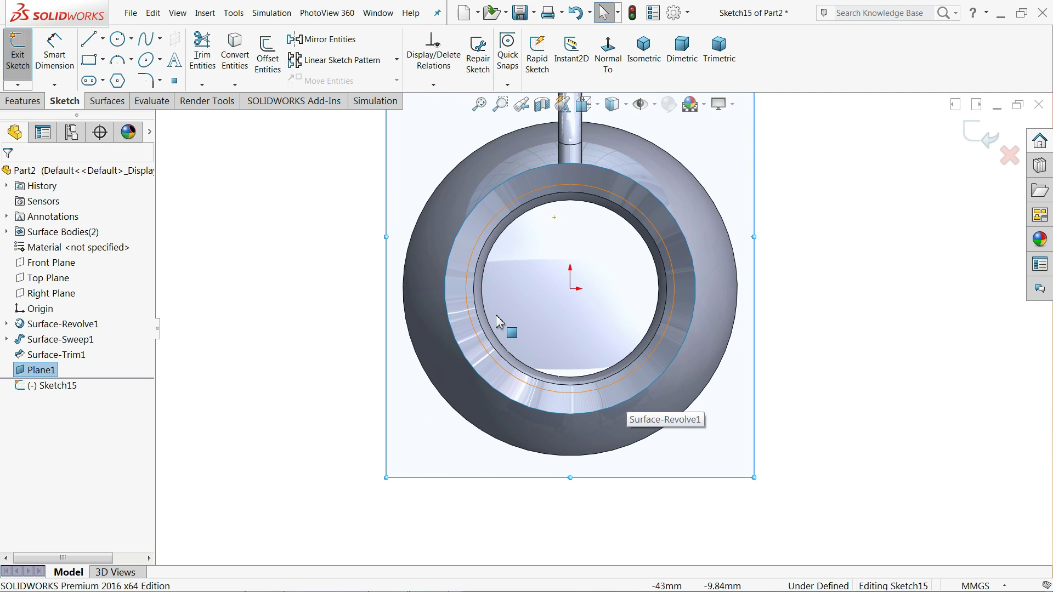
pyautogui.click(103, 39)
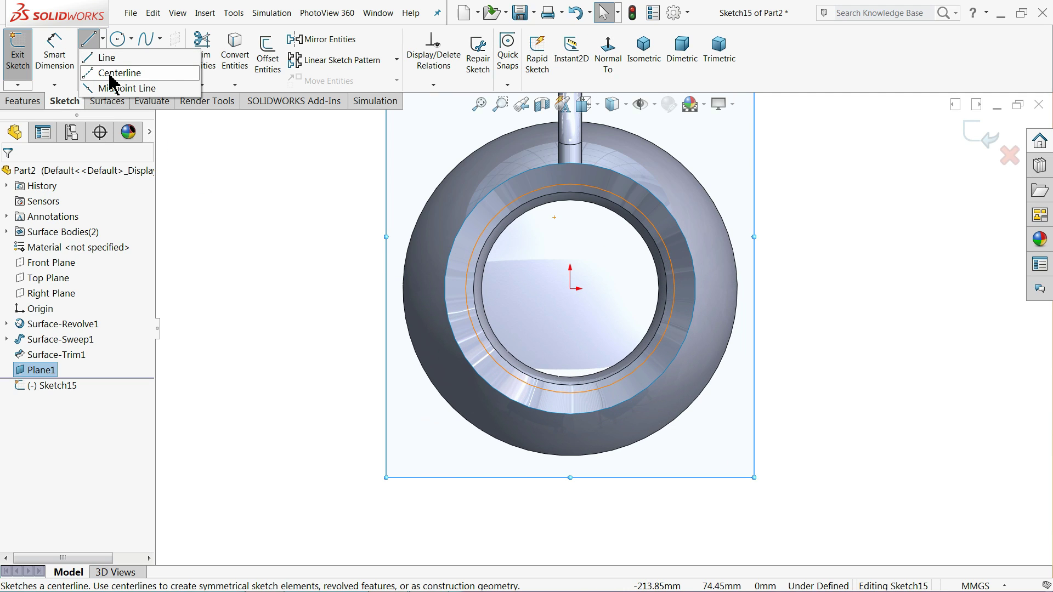
pyautogui.click(112, 73)
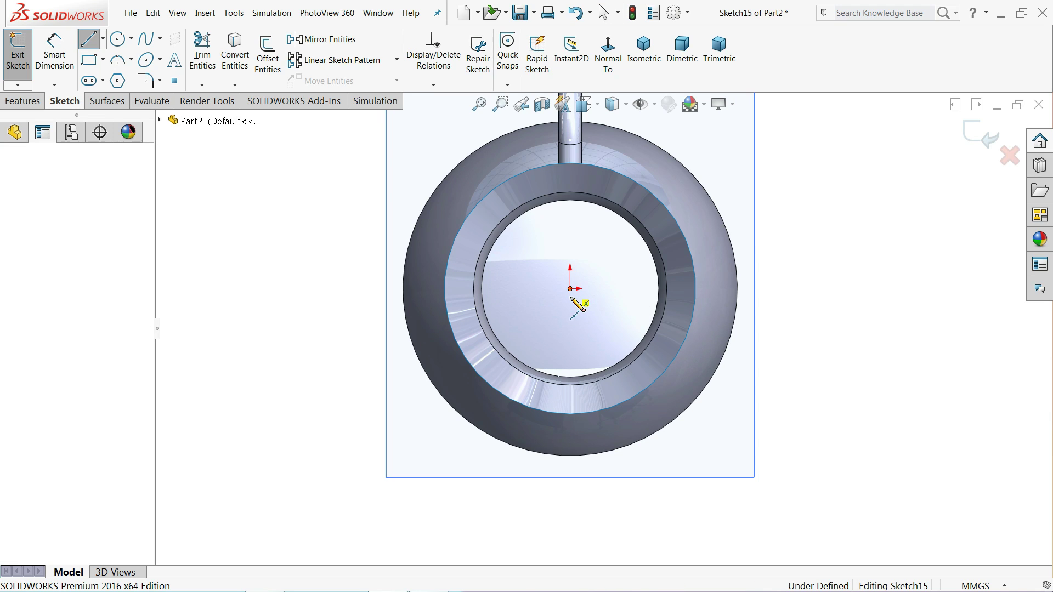
pyautogui.click(570, 288)
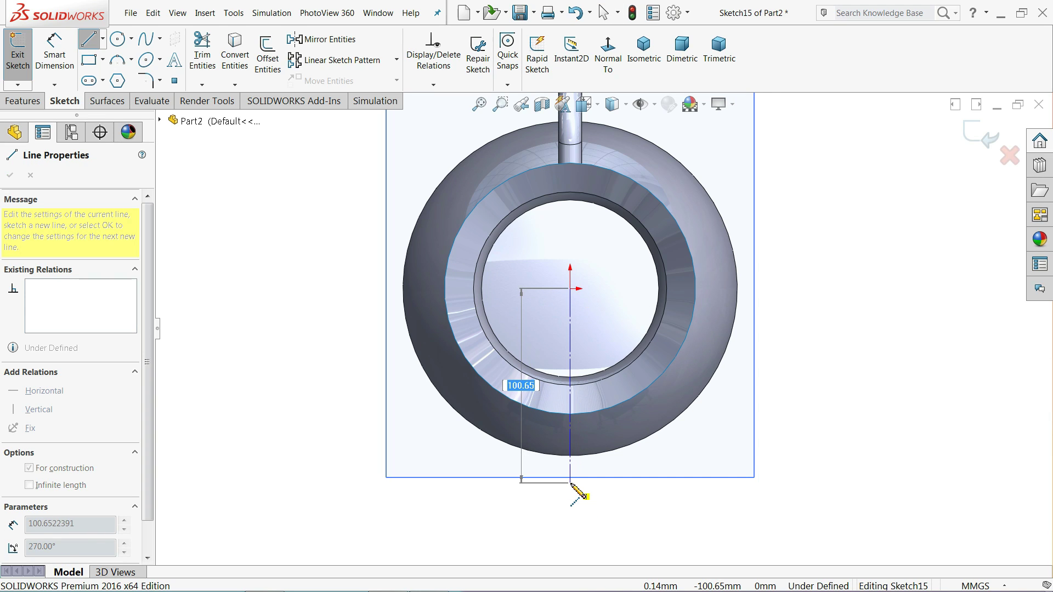
pyautogui.click(570, 483)
pyautogui.rightClick(624, 402)
pyautogui.click(674, 425)
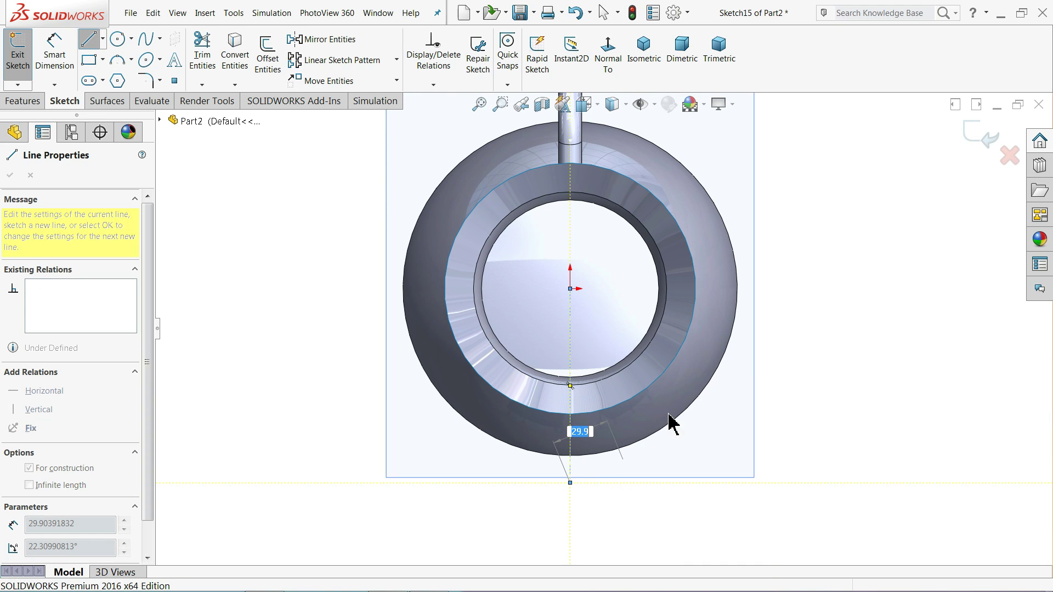
pyautogui.press('Escape')
# - Sketch a closed four-line diamond across the rim opposite the handle, with two corners on the centerline and its inner sides about 36 mm long
pyautogui.scroll(-3, 581, 437)
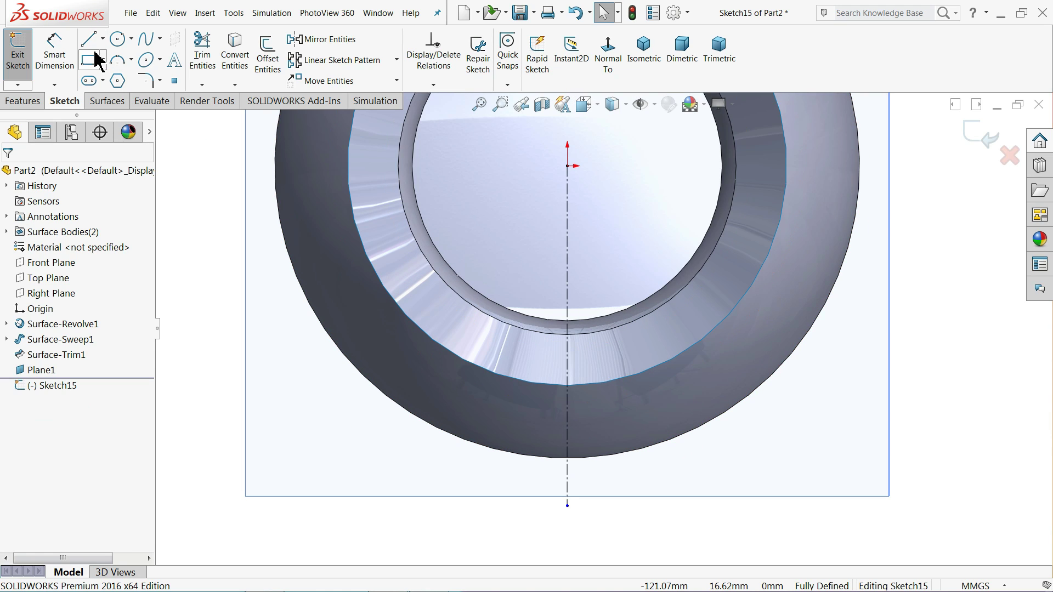
pyautogui.scroll(-2, 585, 338)
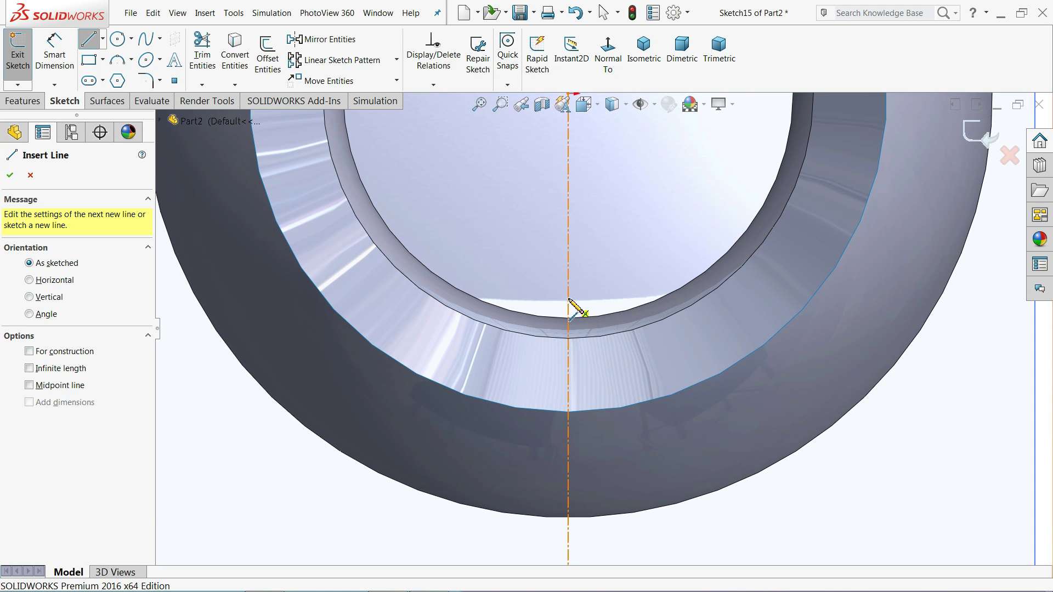
pyautogui.click(567, 340)
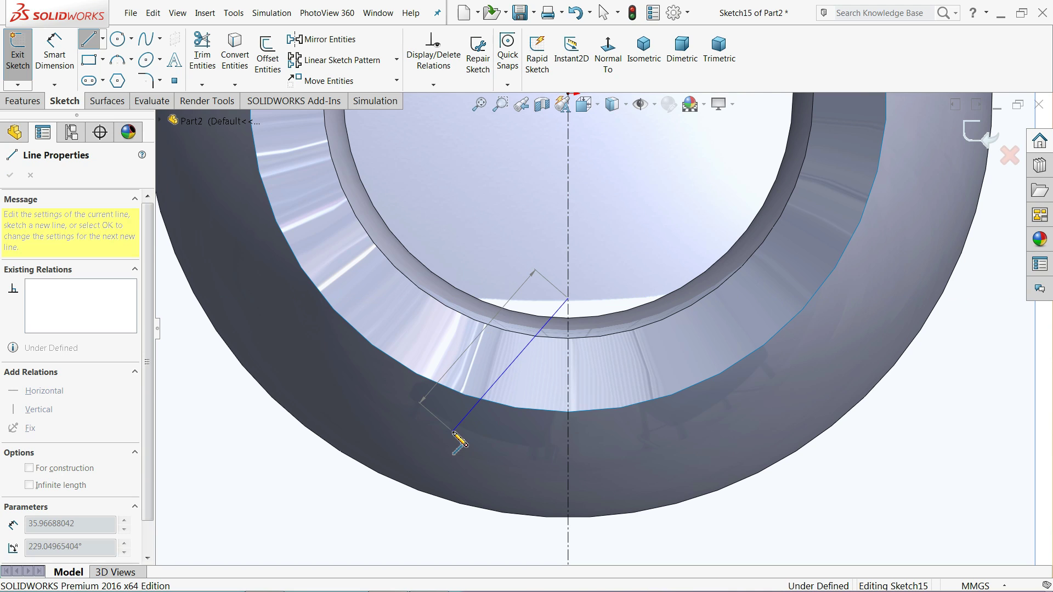
pyautogui.click(454, 432)
pyautogui.scroll(2, 454, 432)
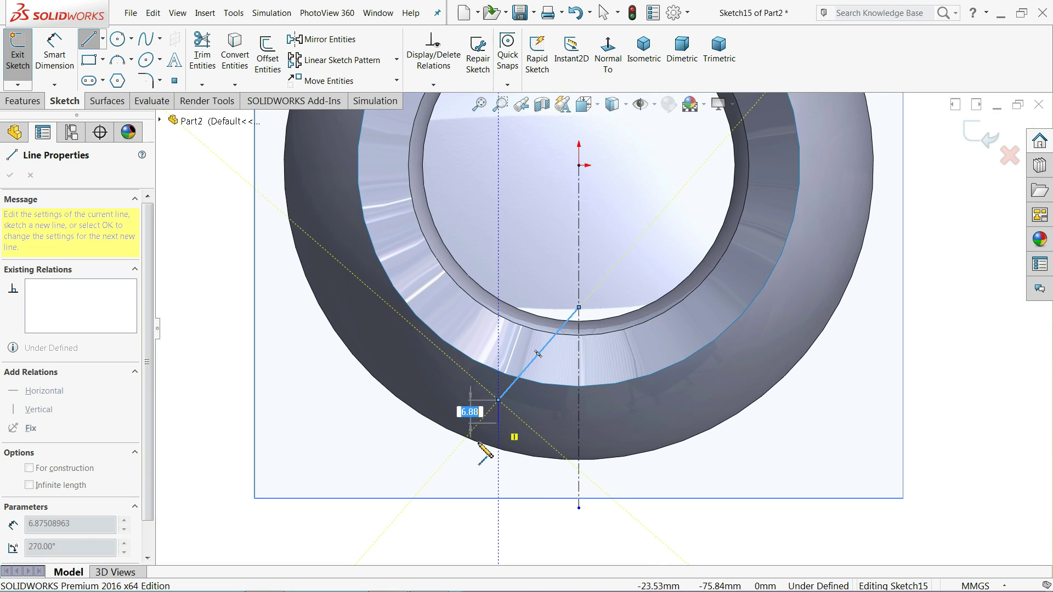
pyautogui.click(580, 509)
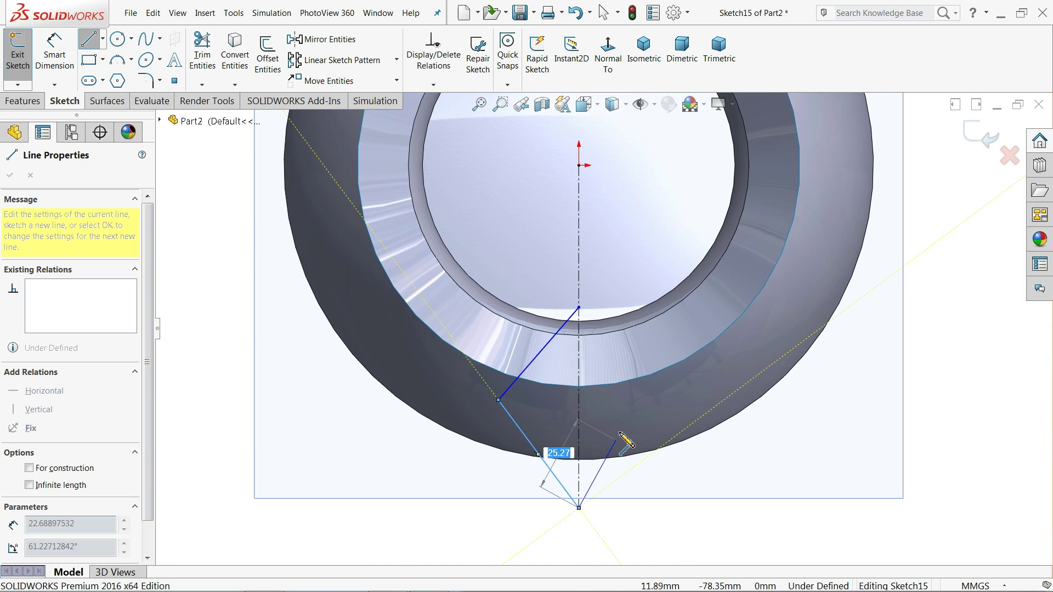
pyautogui.click(646, 408)
pyautogui.click(580, 308)
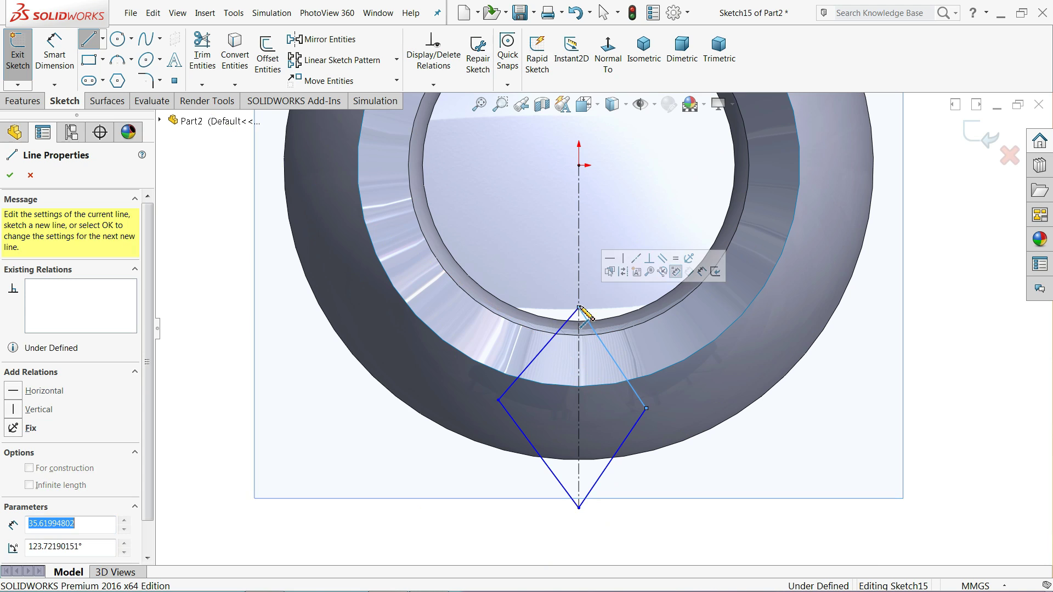
pyautogui.rightClick(598, 297)
pyautogui.click(629, 299)
# - Make the diamond's two inner lines symmetric about the centerline
pyautogui.scroll(2, 593, 324)
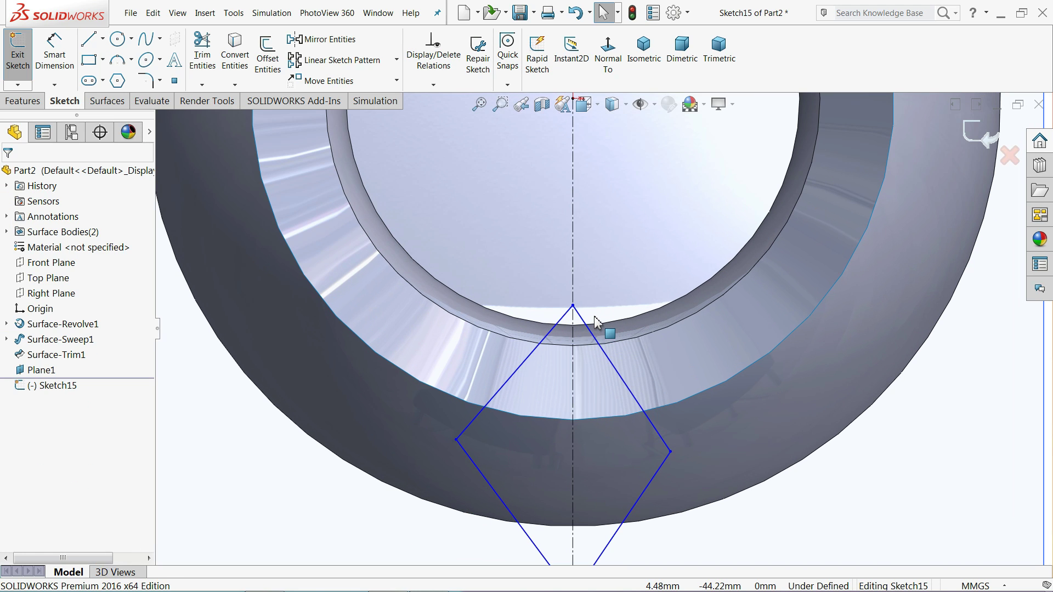
pyautogui.scroll(1, 636, 370)
pyautogui.click(521, 367)
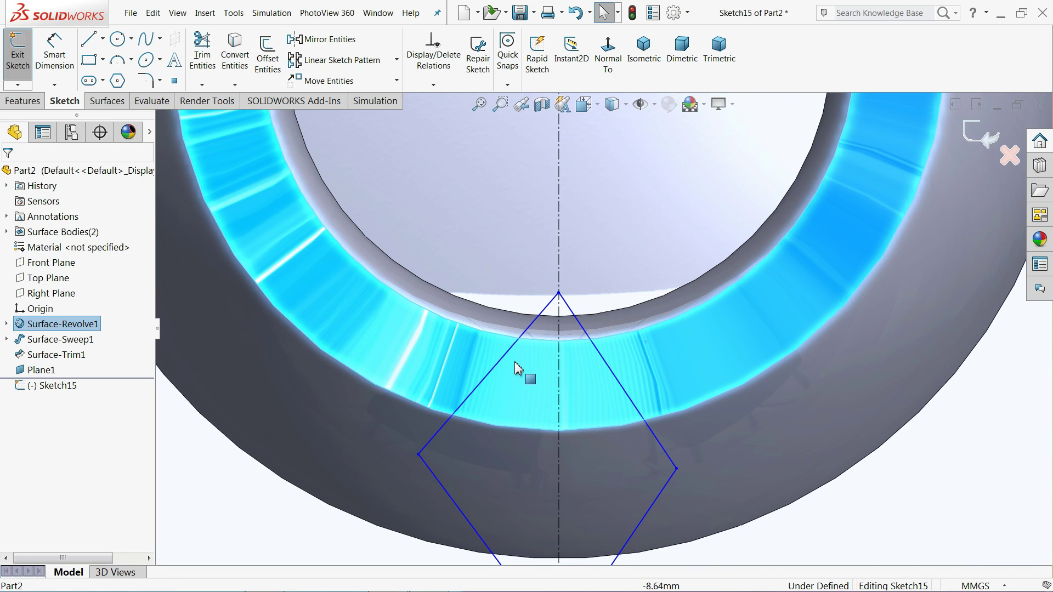
pyautogui.scroll(-2, 581, 349)
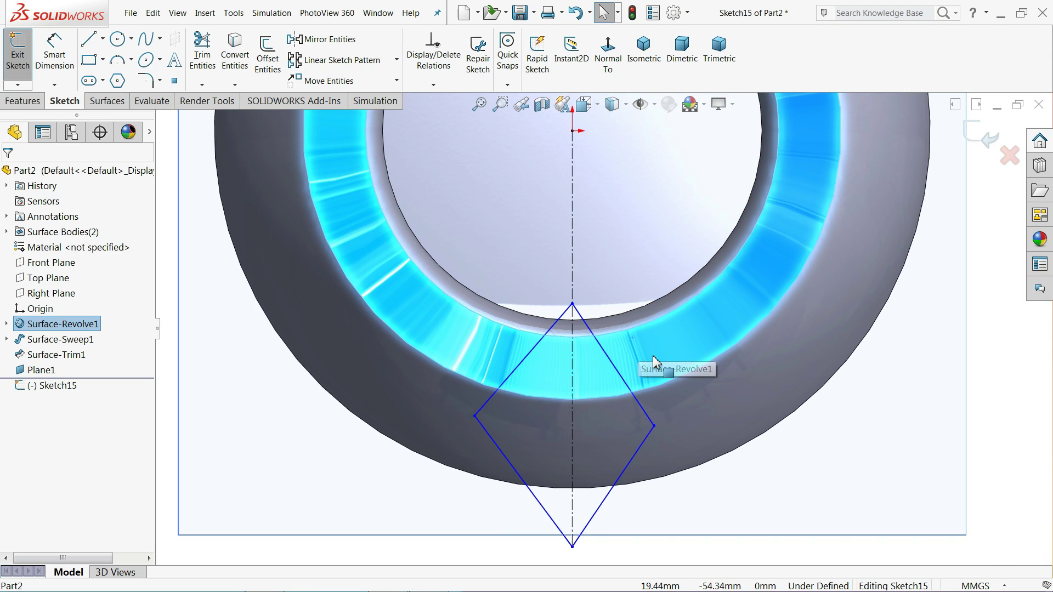
pyautogui.click(614, 365)
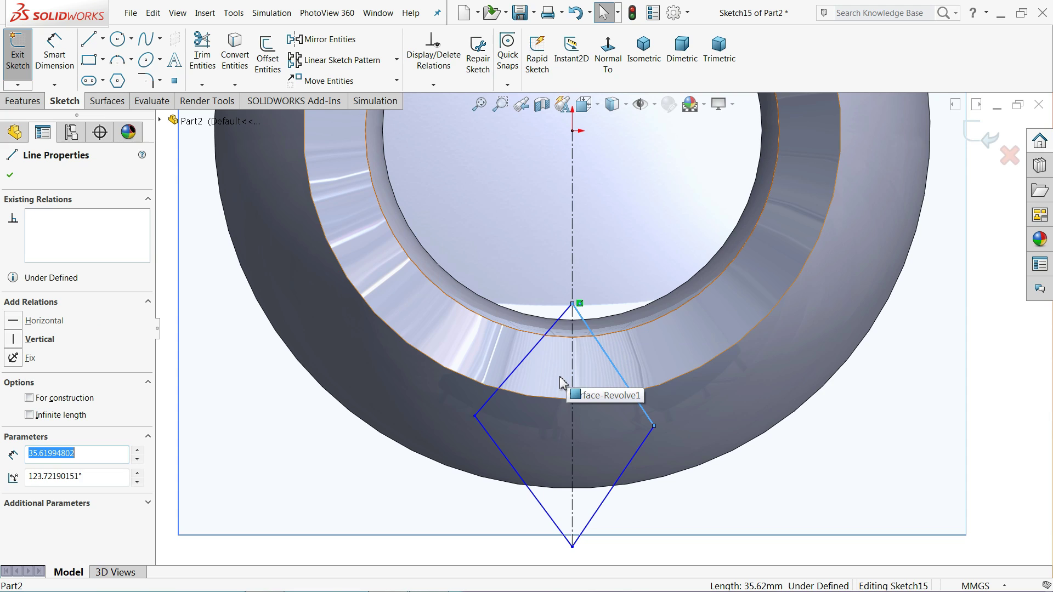
pyautogui.keyDown('ctrl'); pyautogui.click(512, 373); pyautogui.keyUp('ctrl')
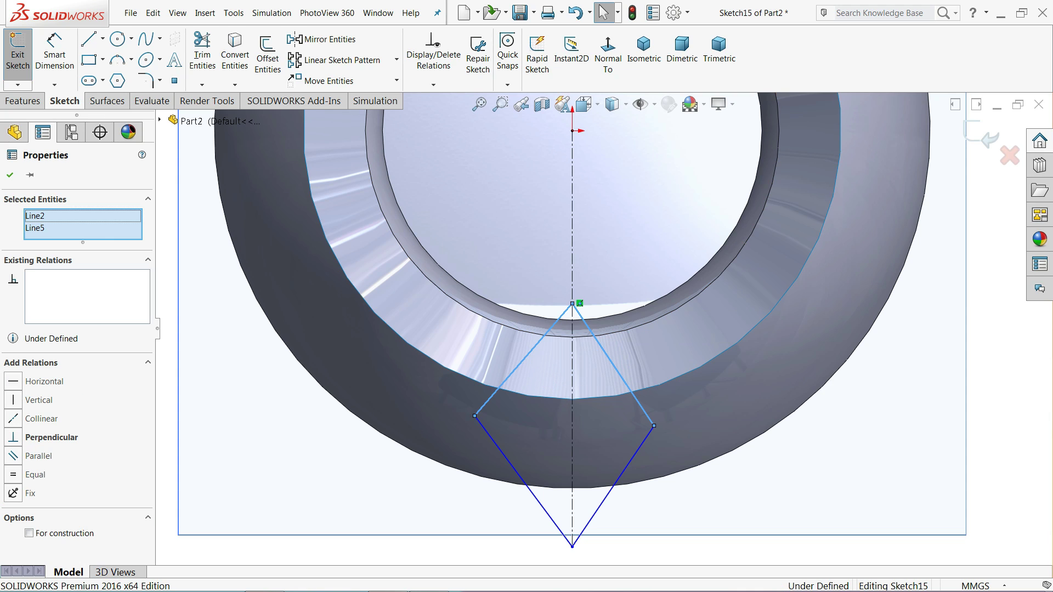
pyautogui.keyDown('ctrl'); pyautogui.click(576, 394); pyautogui.keyUp('ctrl')
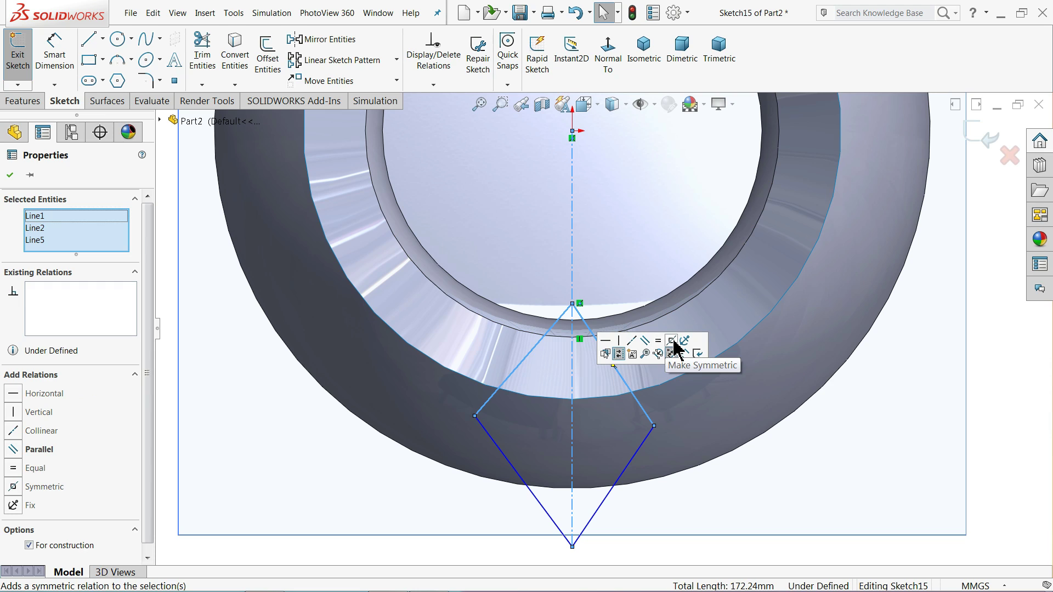
pyautogui.click(673, 342)
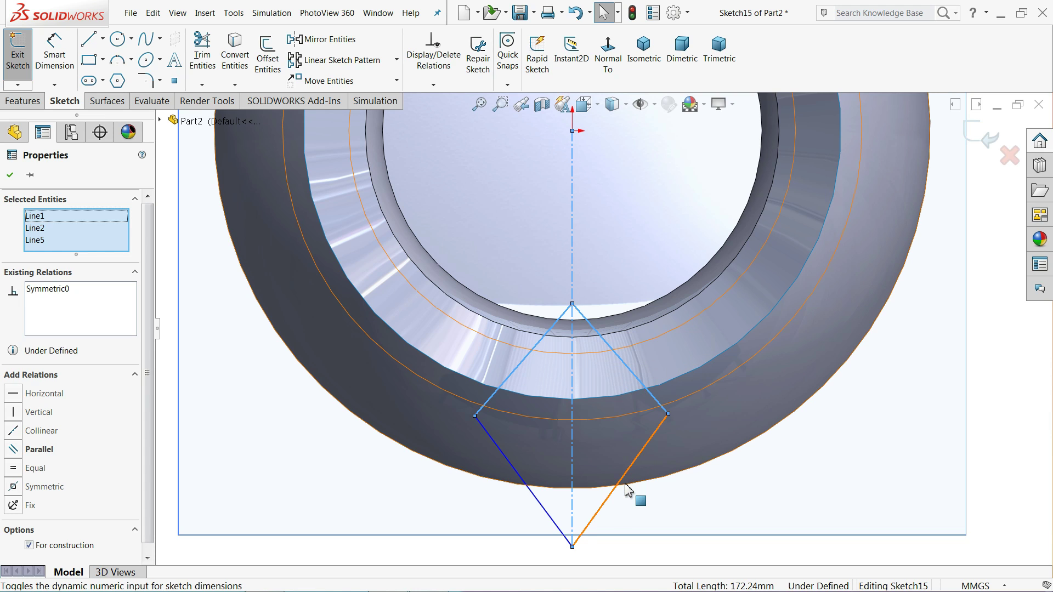
# - Make the diamond's two outer lines symmetric about the centerline
pyautogui.click(598, 510)
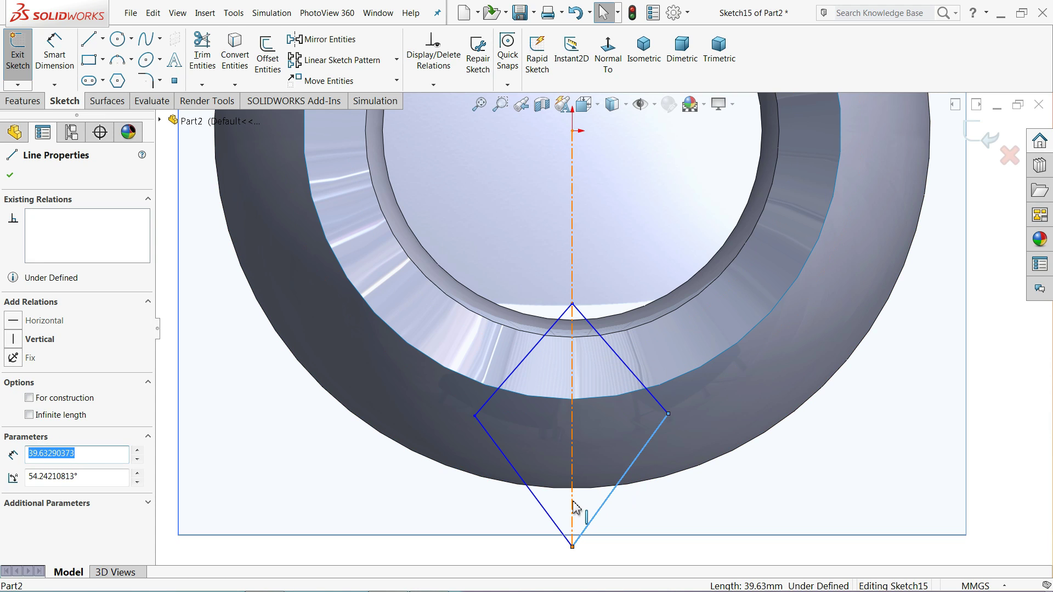
pyautogui.keyDown('ctrl'); pyautogui.click(555, 518); pyautogui.keyUp('ctrl')
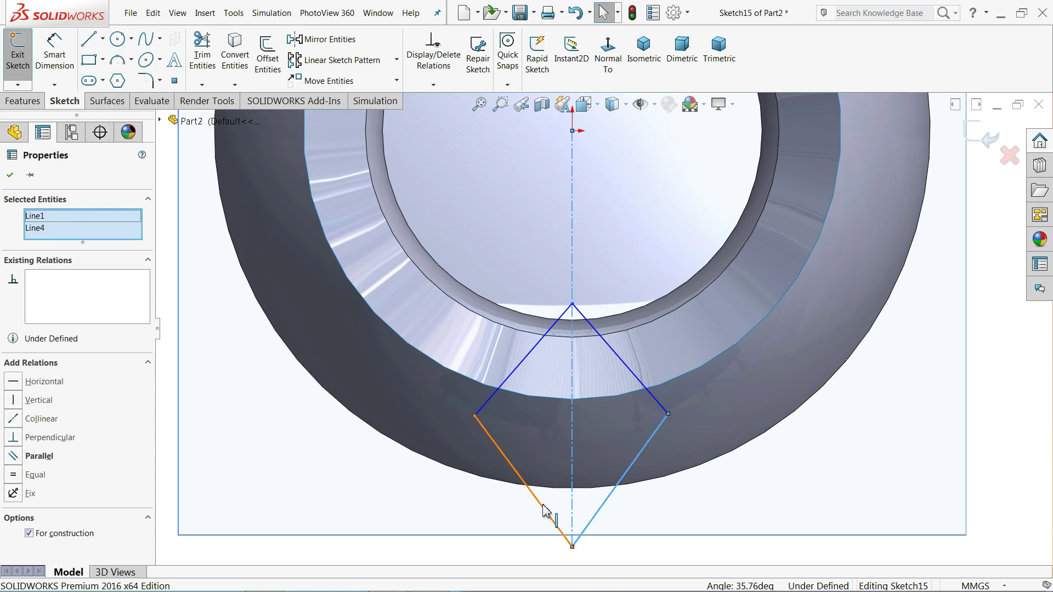
pyautogui.keyDown('ctrl'); pyautogui.click(572, 478); pyautogui.keyUp('ctrl')
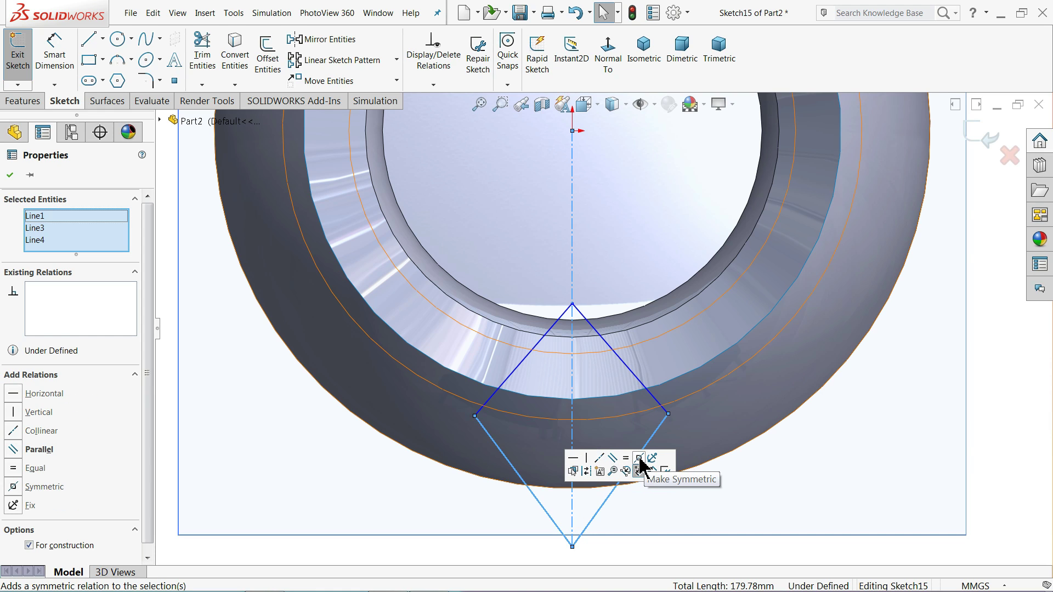
pyautogui.click(992, 419)
pyautogui.scroll(2, 670, 388)
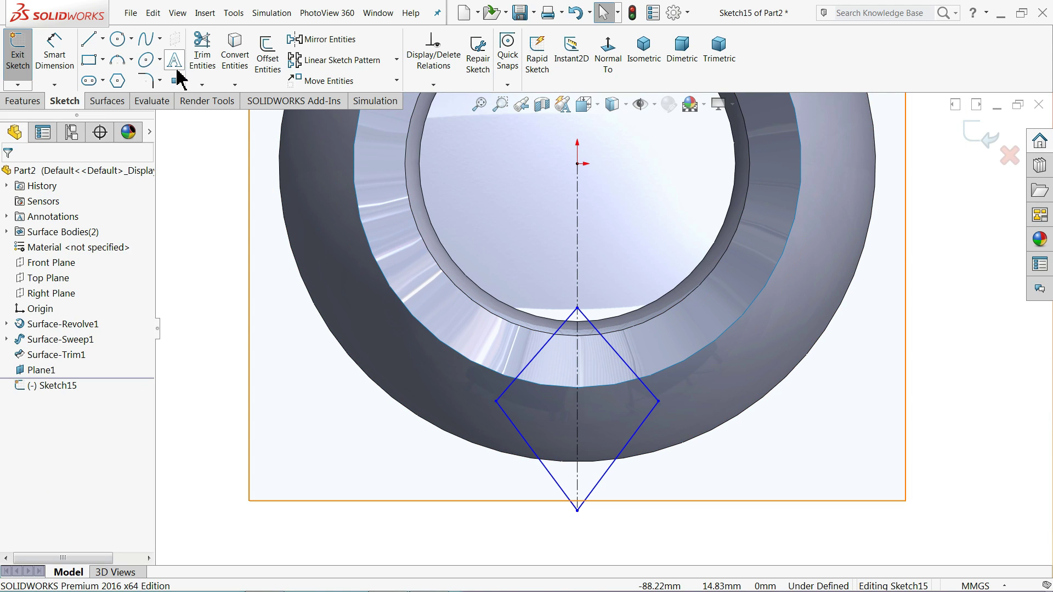
# - Round the diamond's outer corner on the centerline with a 7 mm sketch fillet
pyautogui.click(145, 81)
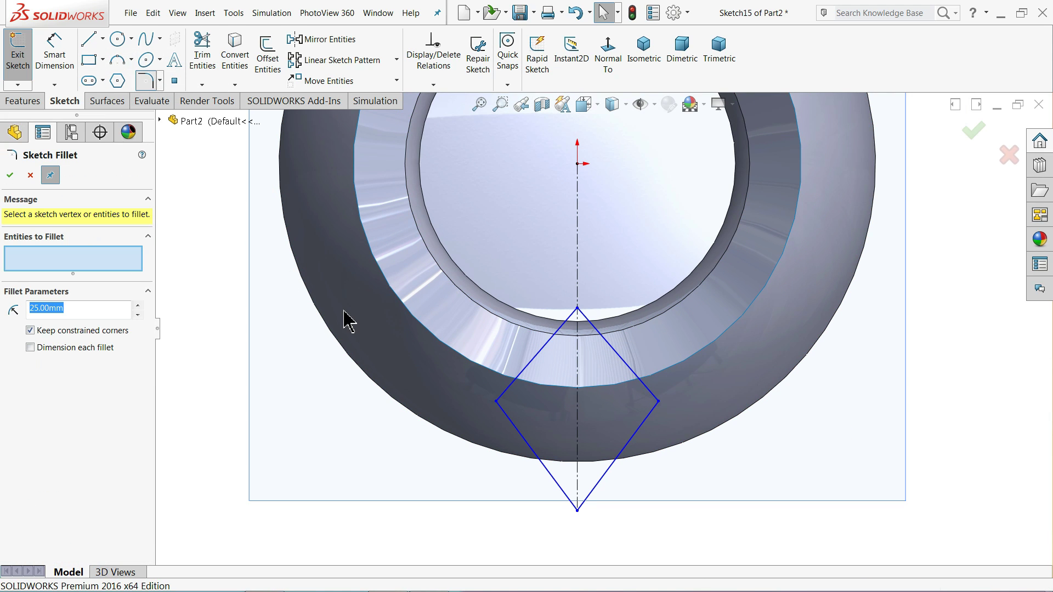
pyautogui.write('7')
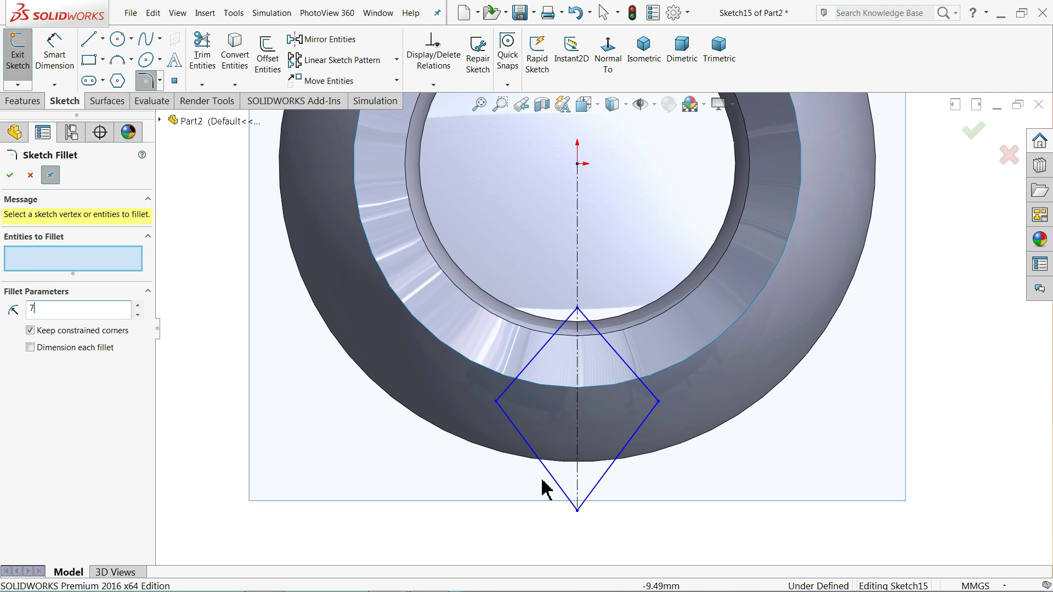
pyautogui.click(577, 511)
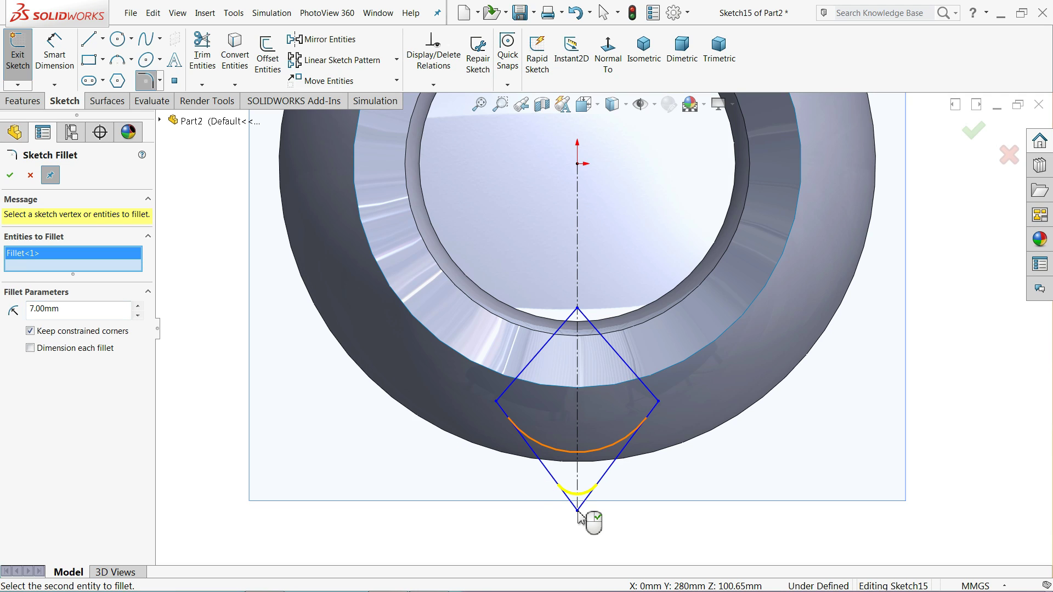
pyautogui.click(10, 180)
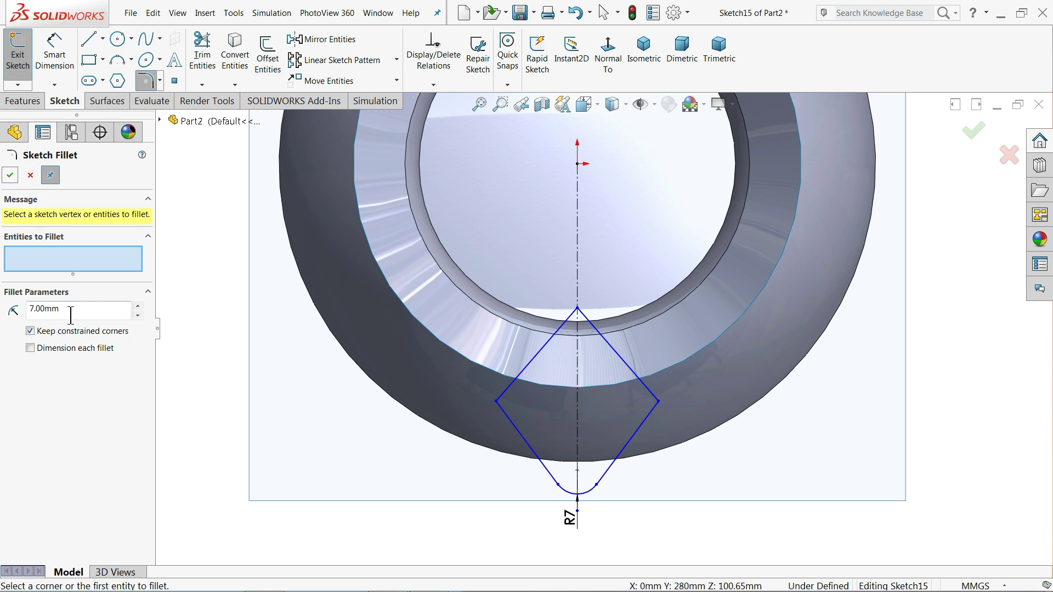
# - Round the diamond's inner corner on the centerline with a 5 mm sketch fillet
pyautogui.moveTo(45, 309); pyautogui.dragTo(60, 312)
pyautogui.write('5')
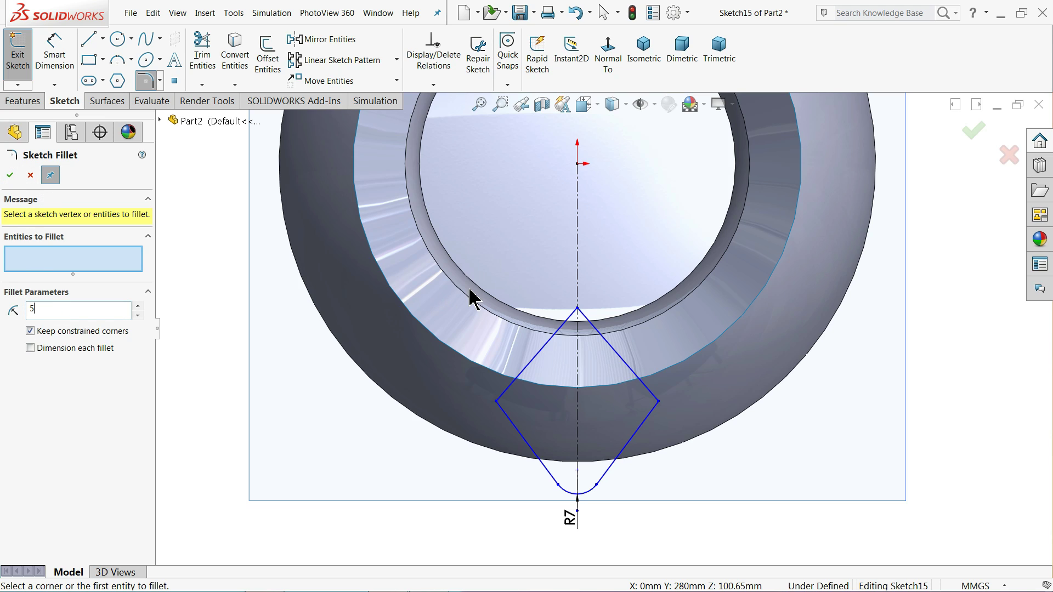
pyautogui.click(577, 310)
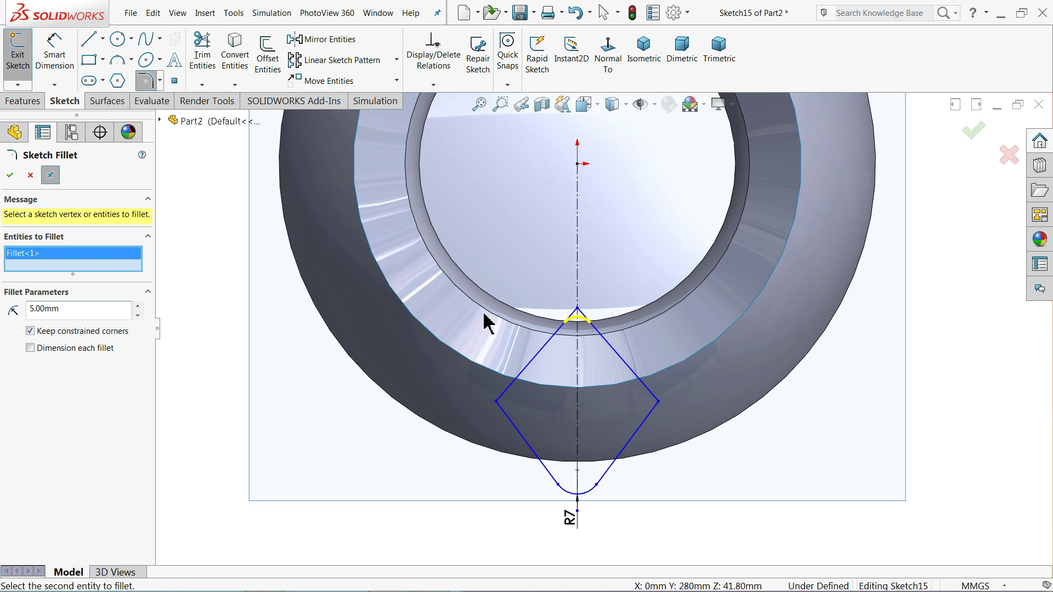
pyautogui.click(8, 179)
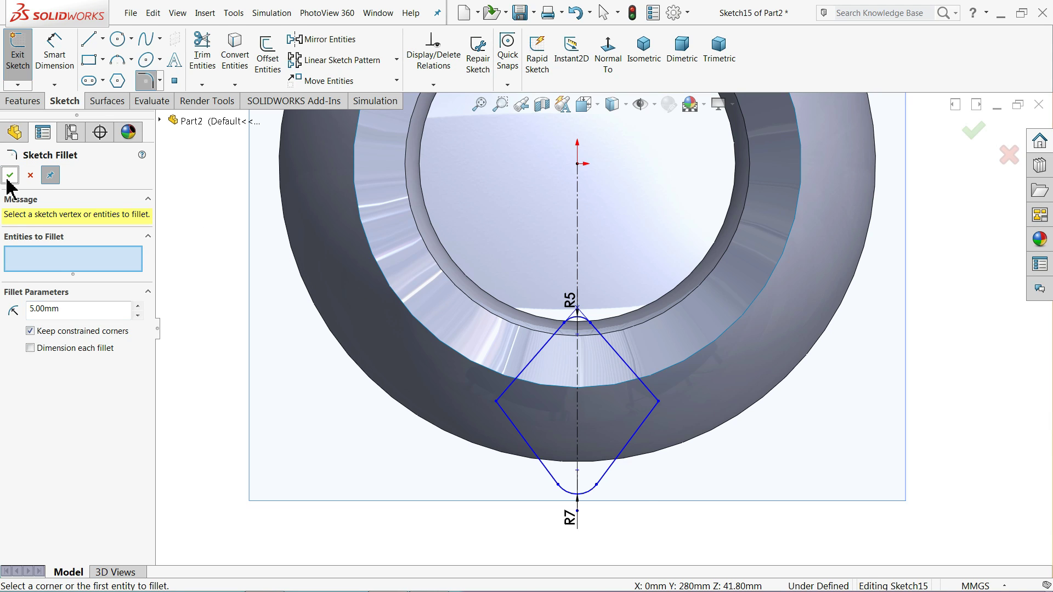
pyautogui.click(9, 177)
# - Dimension the center of the 7 mm arc at 90 mm from the origin
pyautogui.click(65, 68)
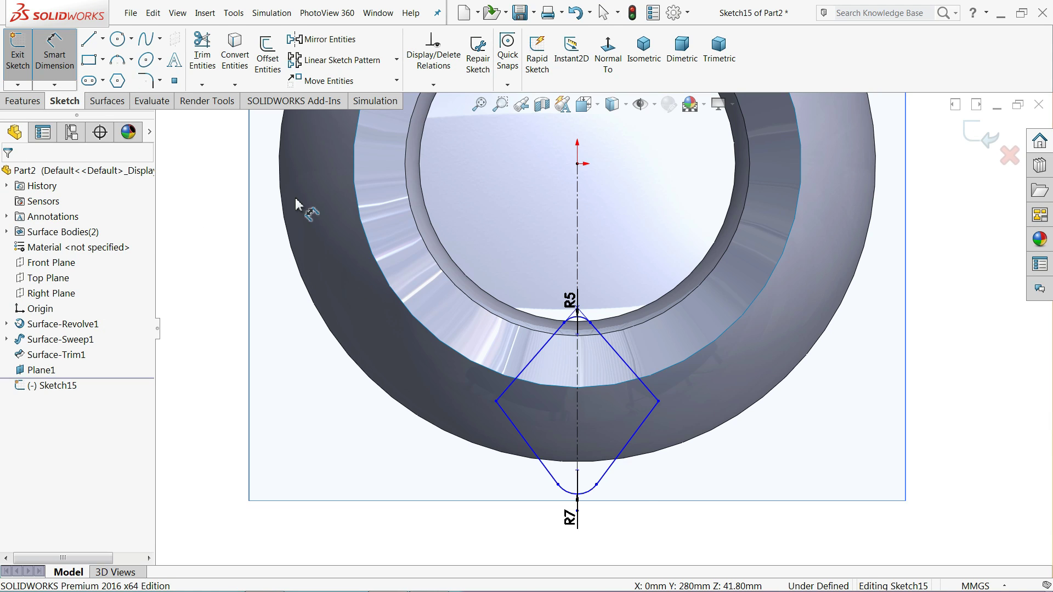
pyautogui.click(576, 475)
pyautogui.scroll(2, 581, 277)
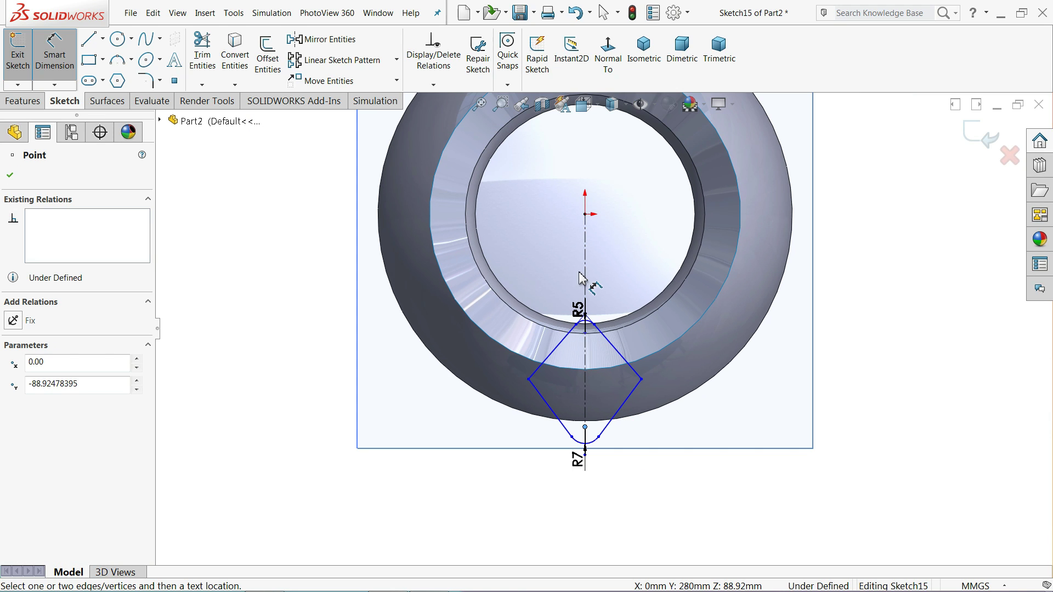
pyautogui.click(586, 214)
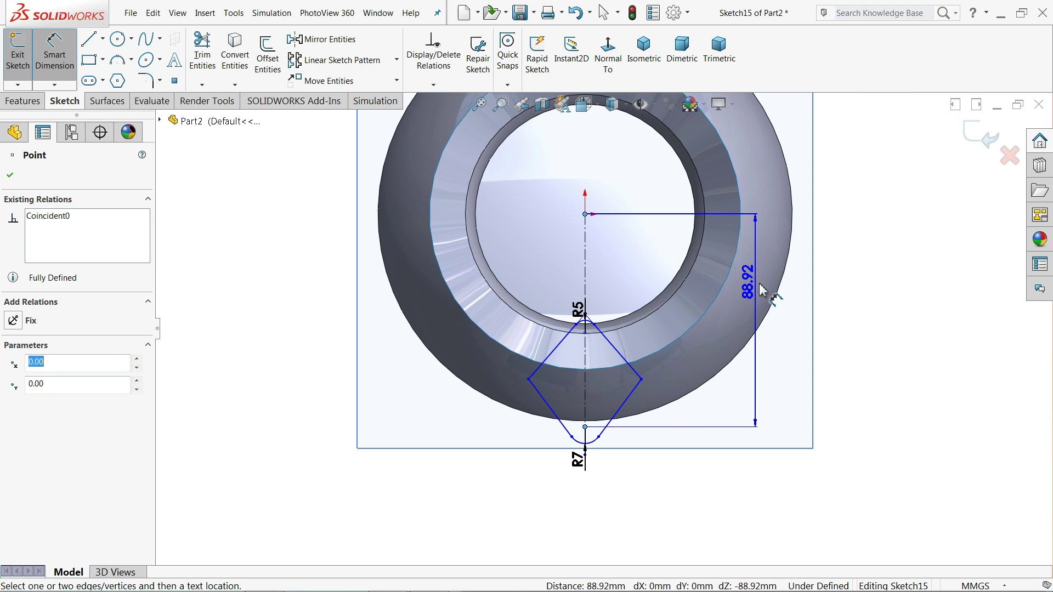
pyautogui.click(857, 319)
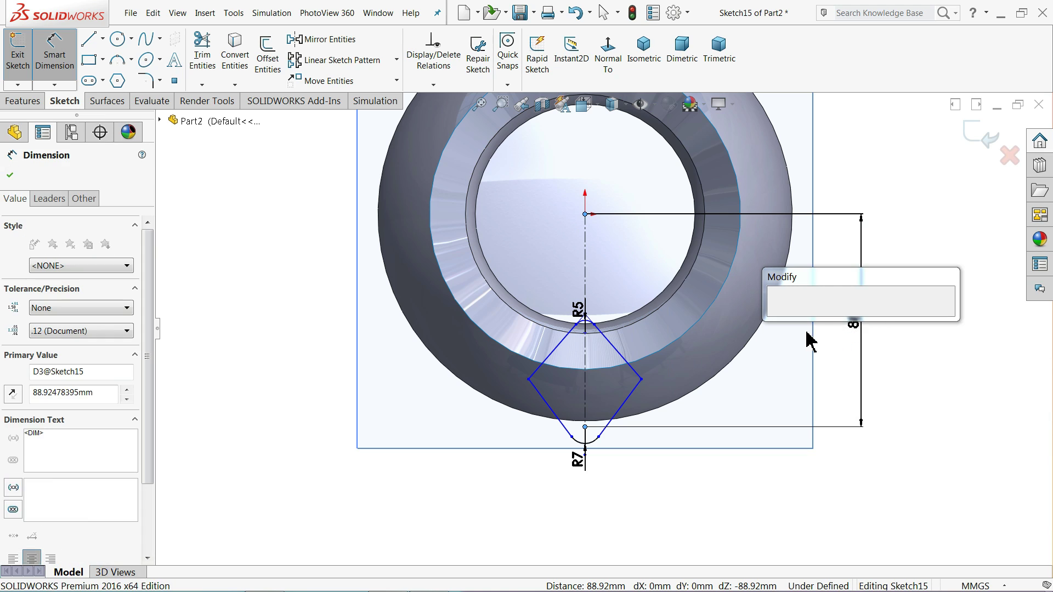
pyautogui.write('90')
pyautogui.click(778, 317)
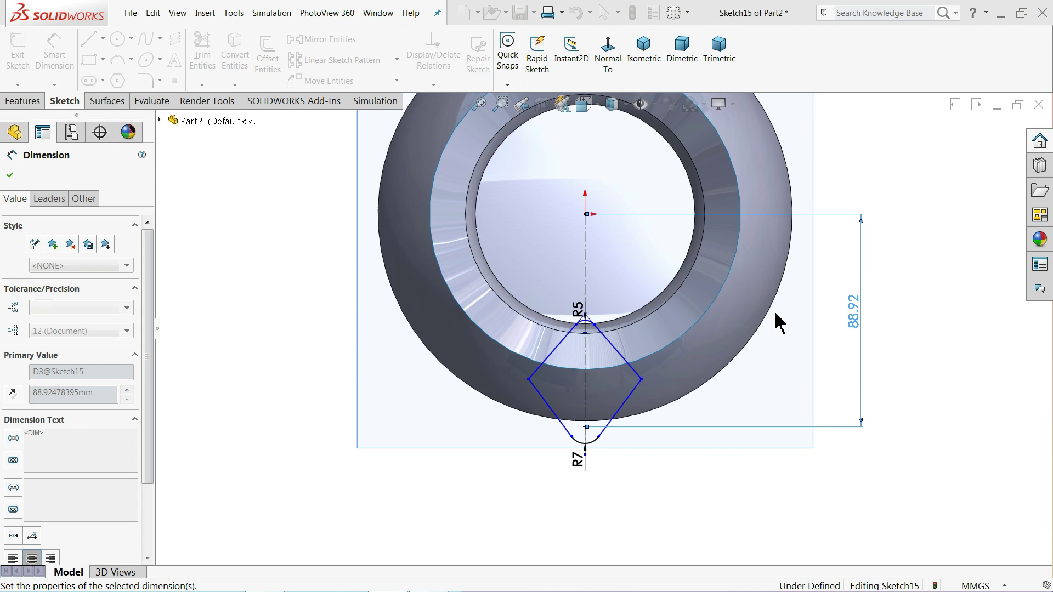
# - Dimension the angle between one outer line of the diamond and the centerline as 35 degrees
pyautogui.scroll(-1, 590, 437)
pyautogui.scroll(-2, 590, 436)
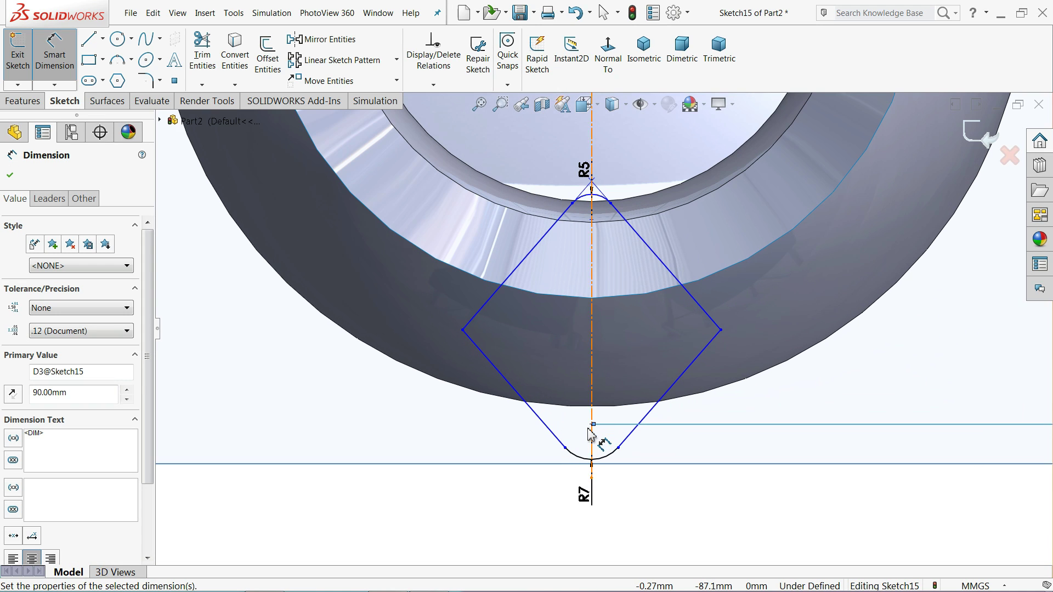
pyautogui.click(548, 428)
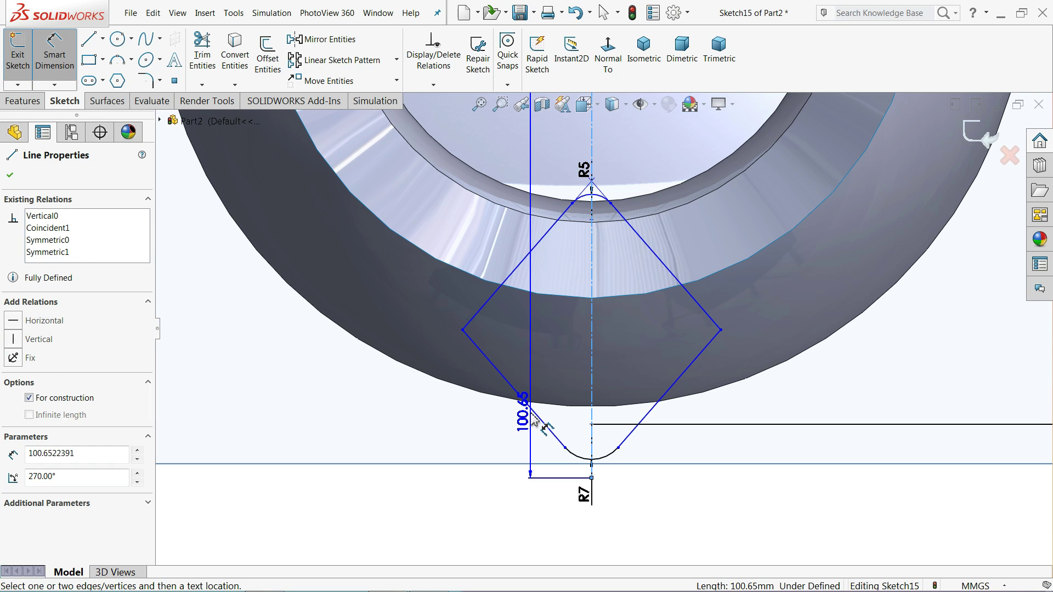
pyautogui.click(591, 365)
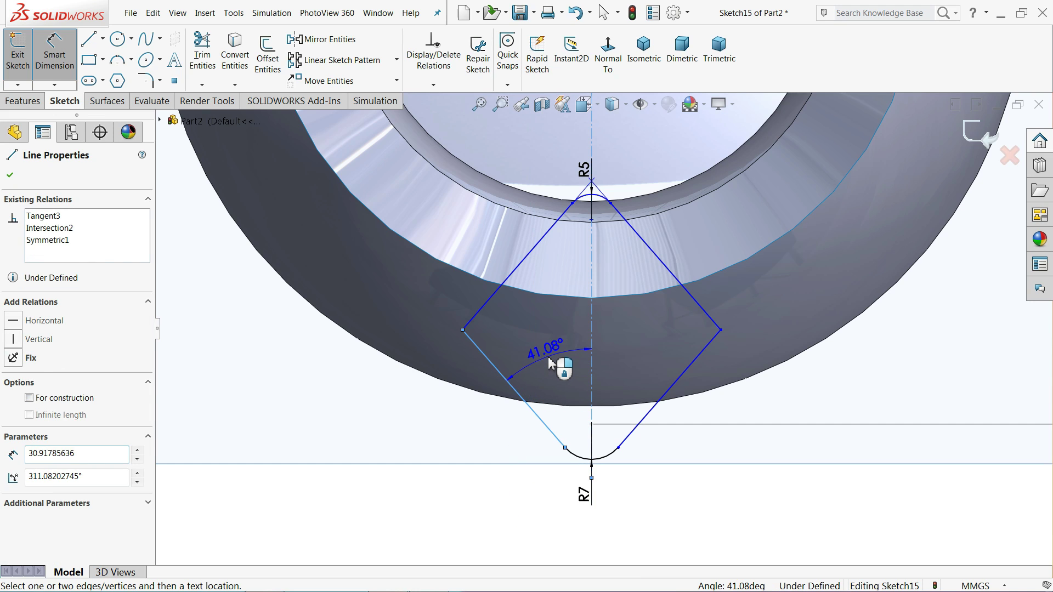
pyautogui.click(551, 363)
pyautogui.write('35')
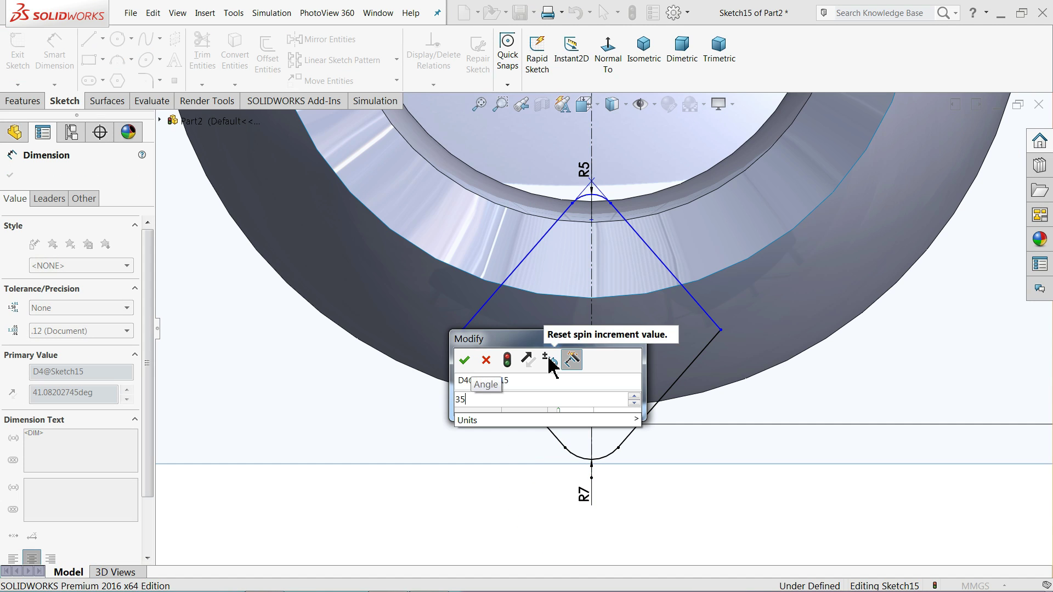
pyautogui.press('Return')
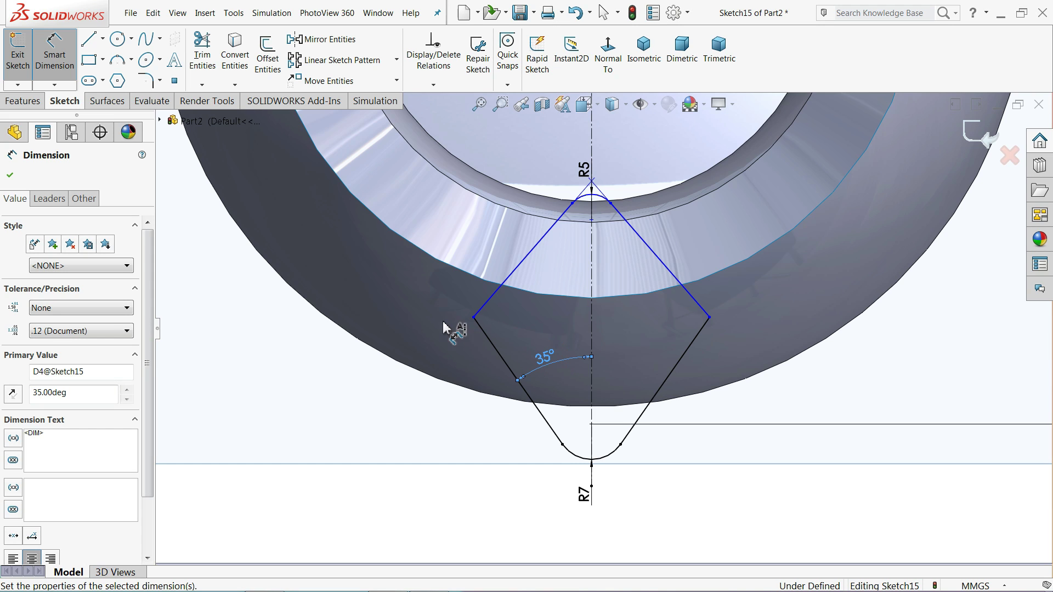
pyautogui.click(10, 177)
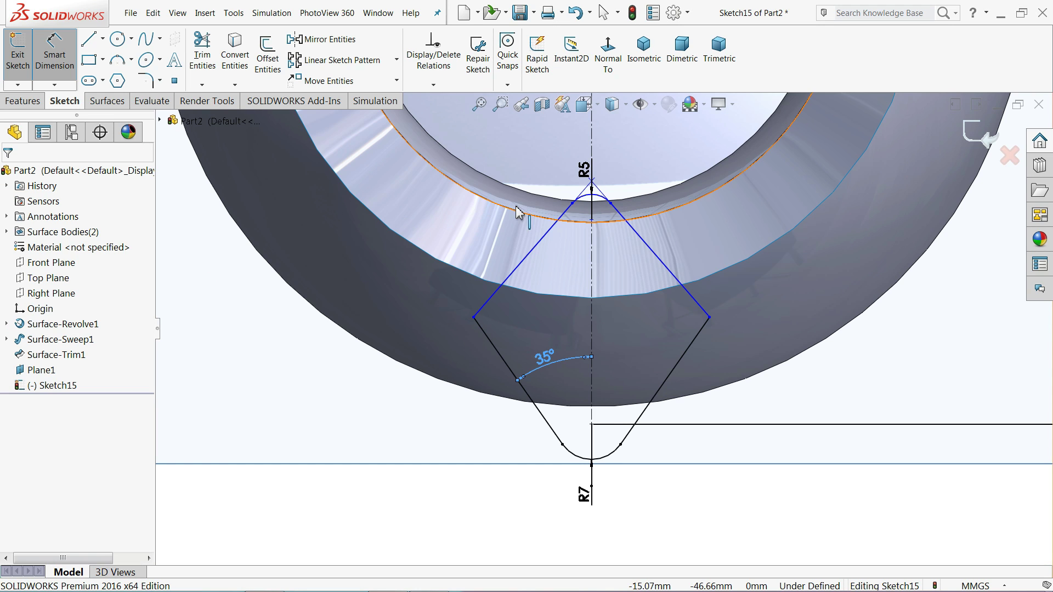
# - Try to make the 5 mm arc tangent to the 100 mm diameter neck edge from its inner side
pyautogui.scroll(-3, 571, 159)
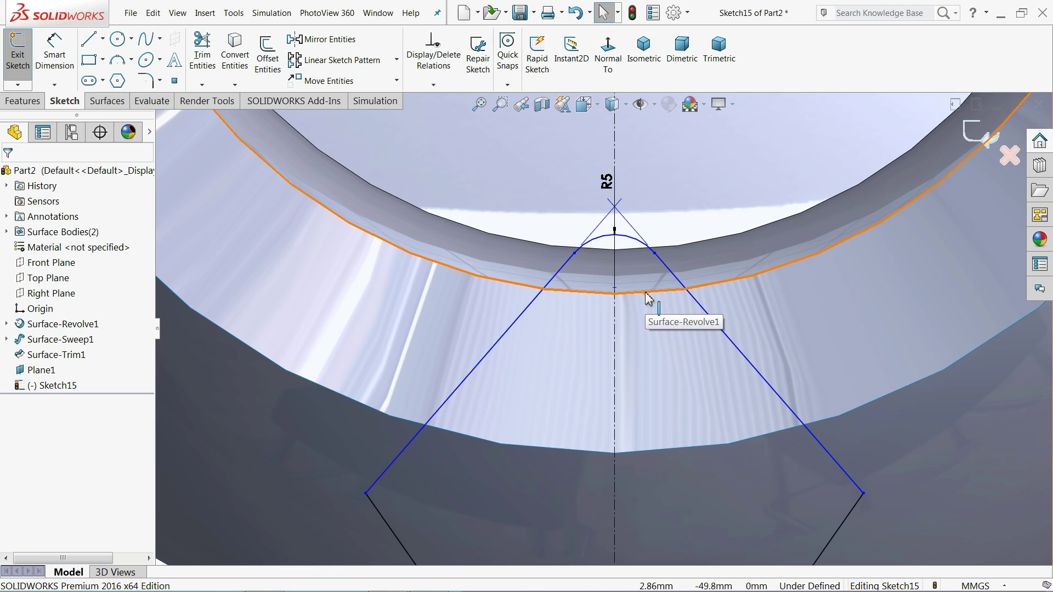
pyautogui.click(648, 295)
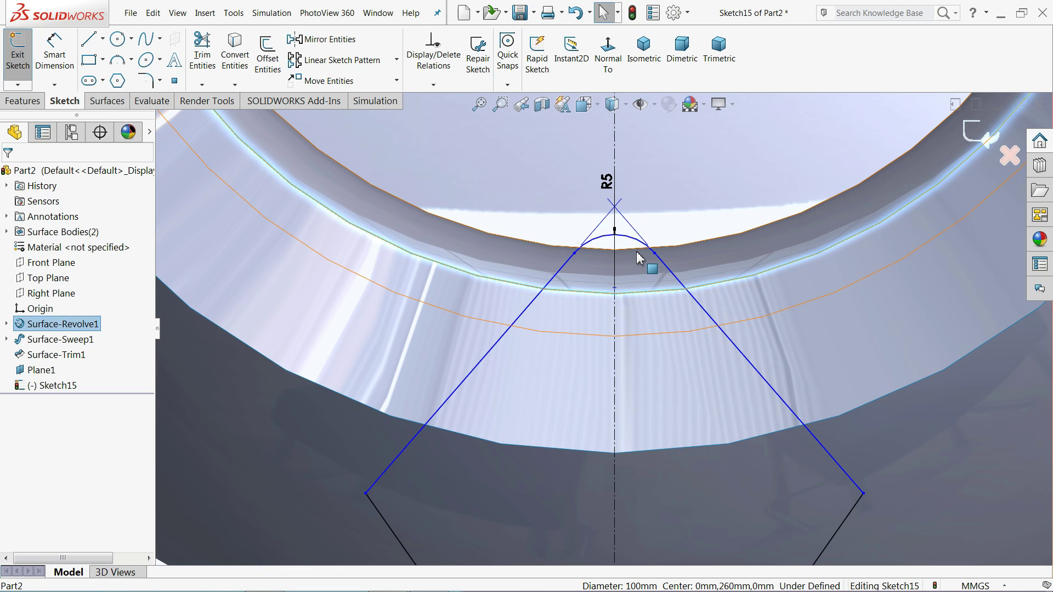
pyautogui.keyDown('ctrl'); pyautogui.click(626, 239); pyautogui.keyUp('ctrl')
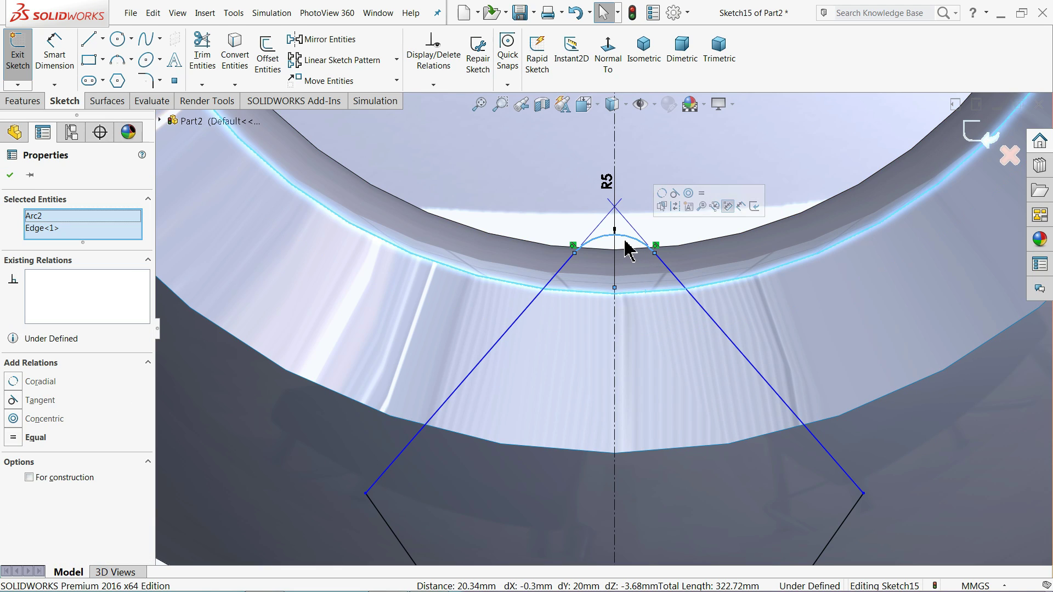
pyautogui.click(677, 195)
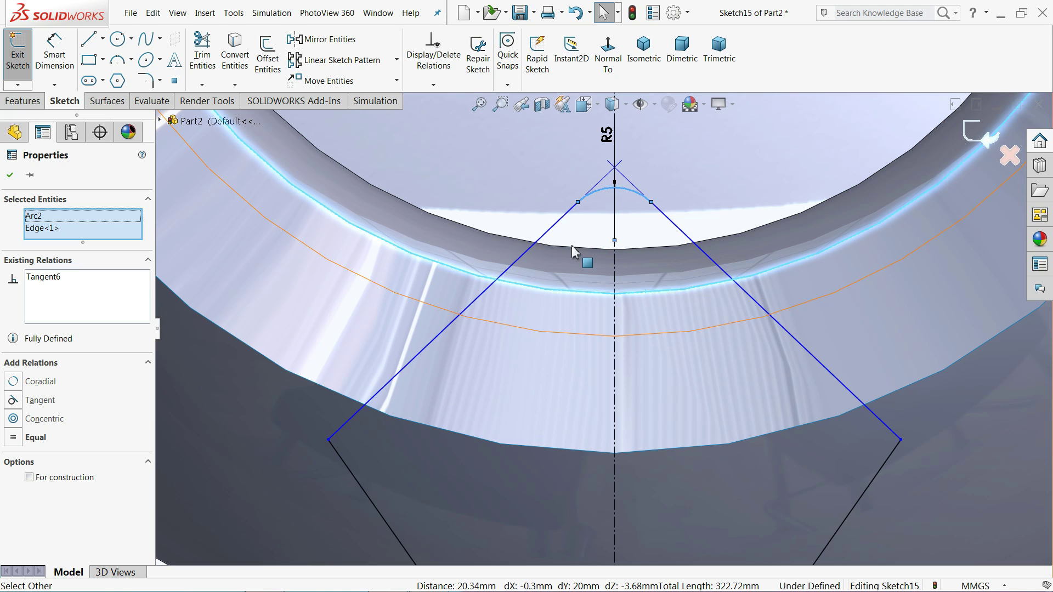
pyautogui.scroll(3, 557, 286)
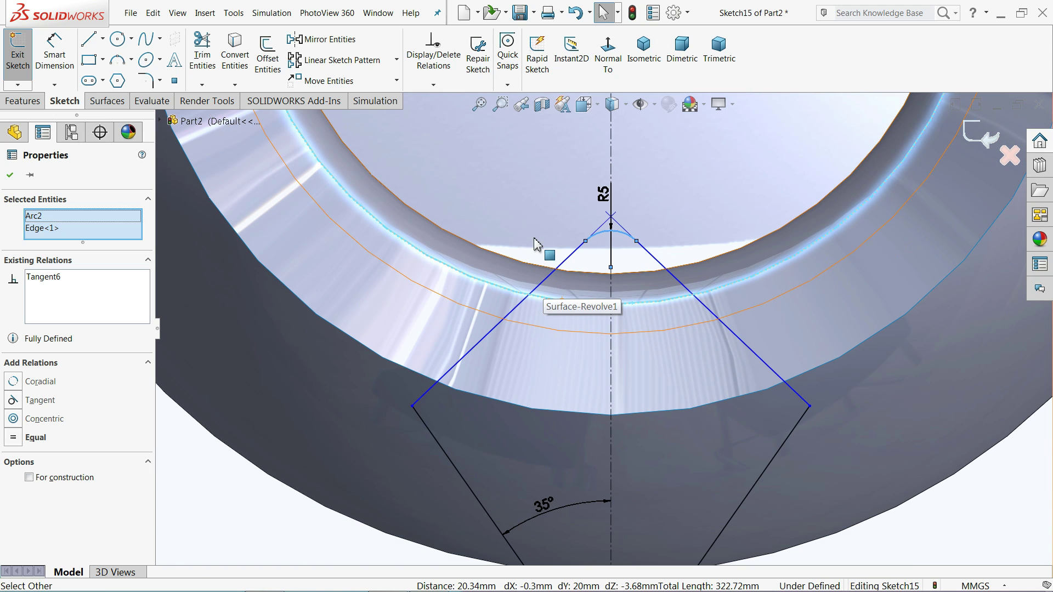
pyautogui.click(576, 22)
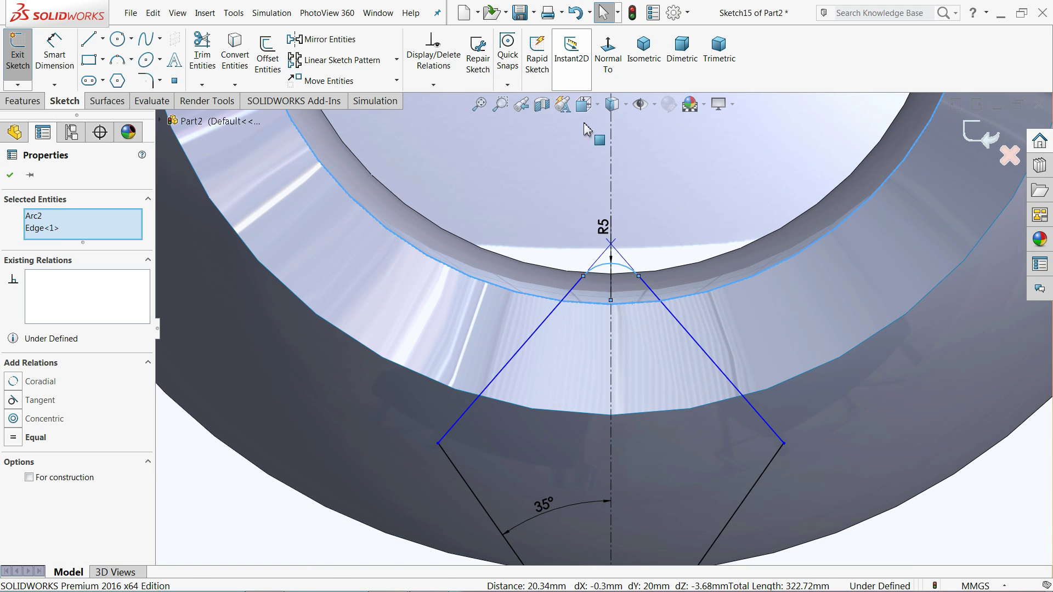
pyautogui.click(12, 175)
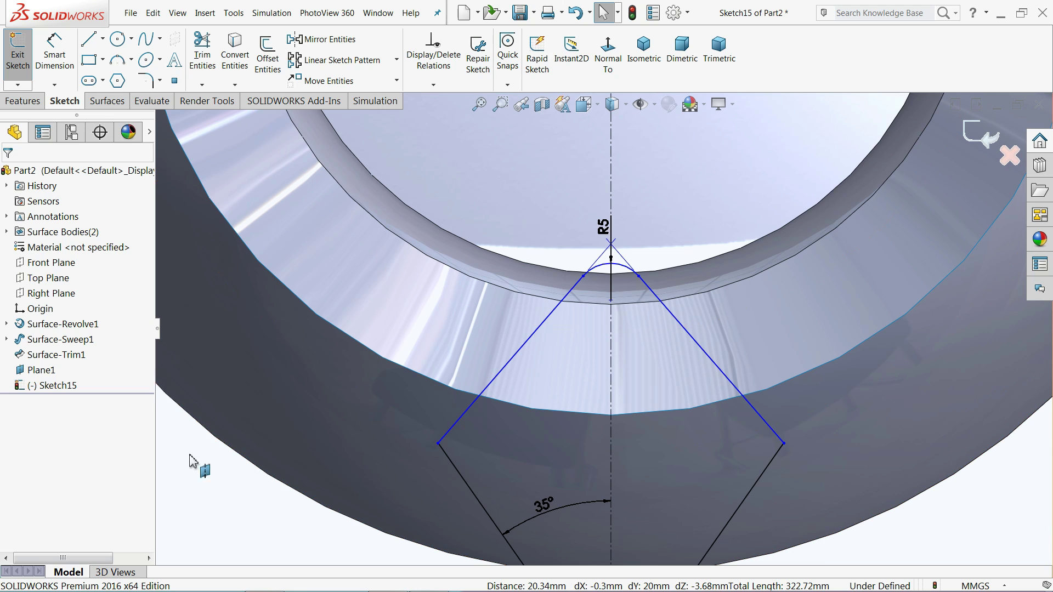
# - Move the 5 mm arc outward past the 100 mm diameter neck edge and make it tangent to that edge
pyautogui.click(617, 265)
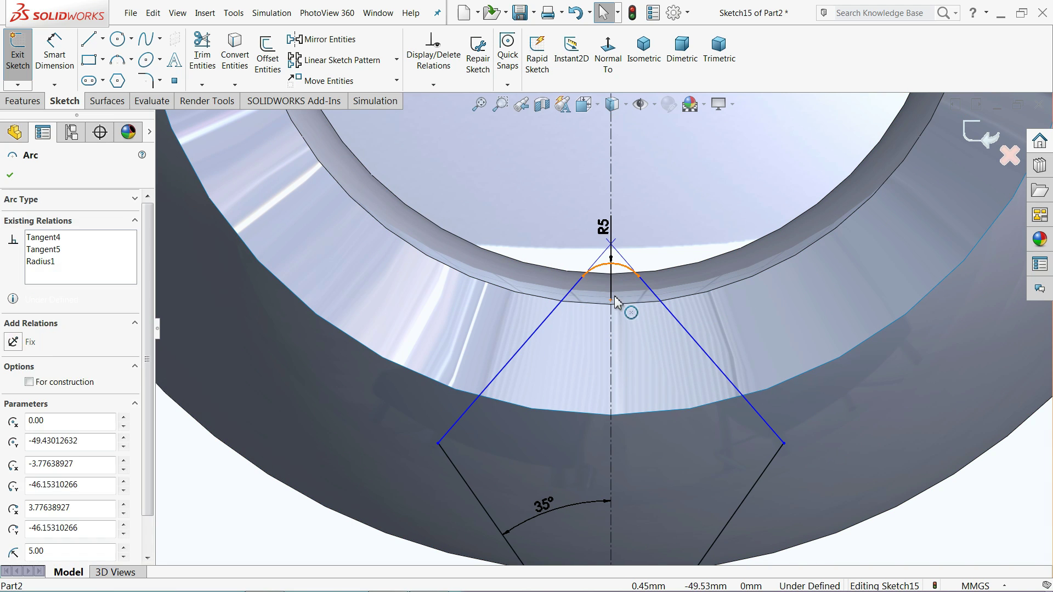
pyautogui.moveTo(611, 307)
pyautogui.mouseDown()
pyautogui.moveTo(614, 363)
pyautogui.moveTo(613, 353)
pyautogui.mouseUp()
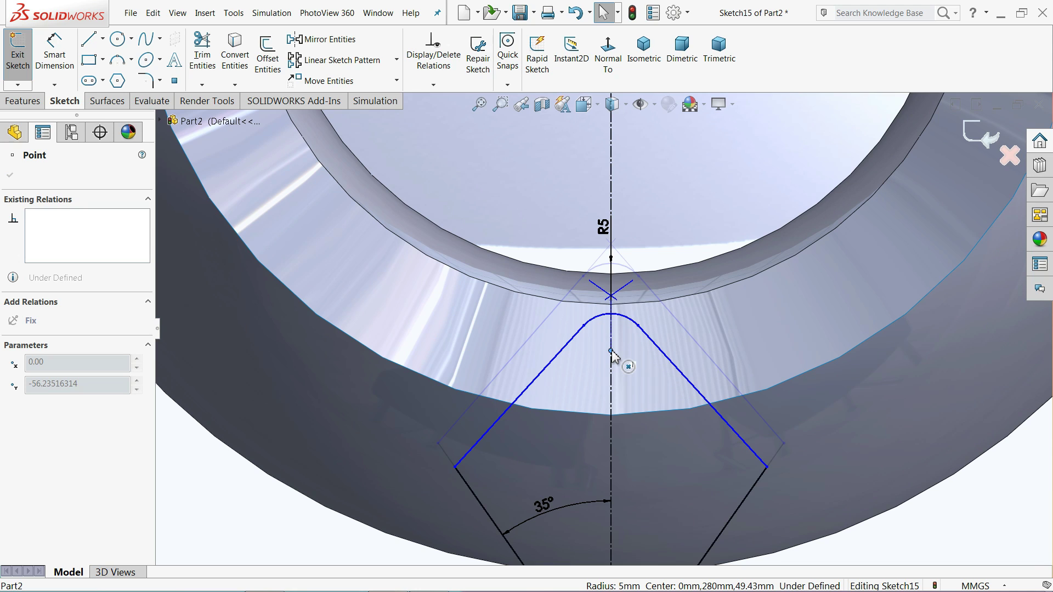
pyautogui.scroll(-3, 616, 312)
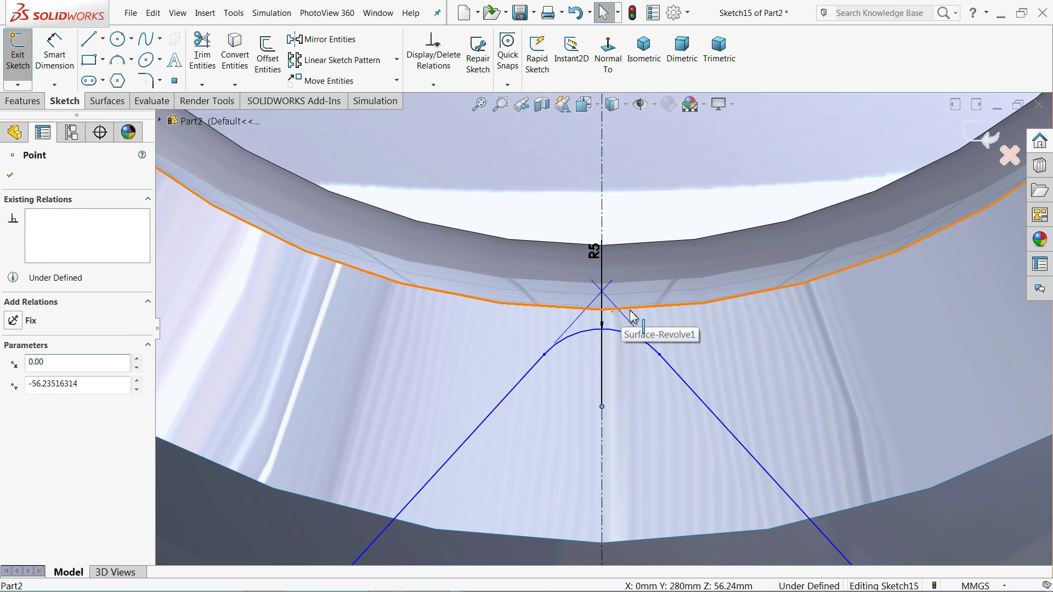
pyautogui.click(632, 311)
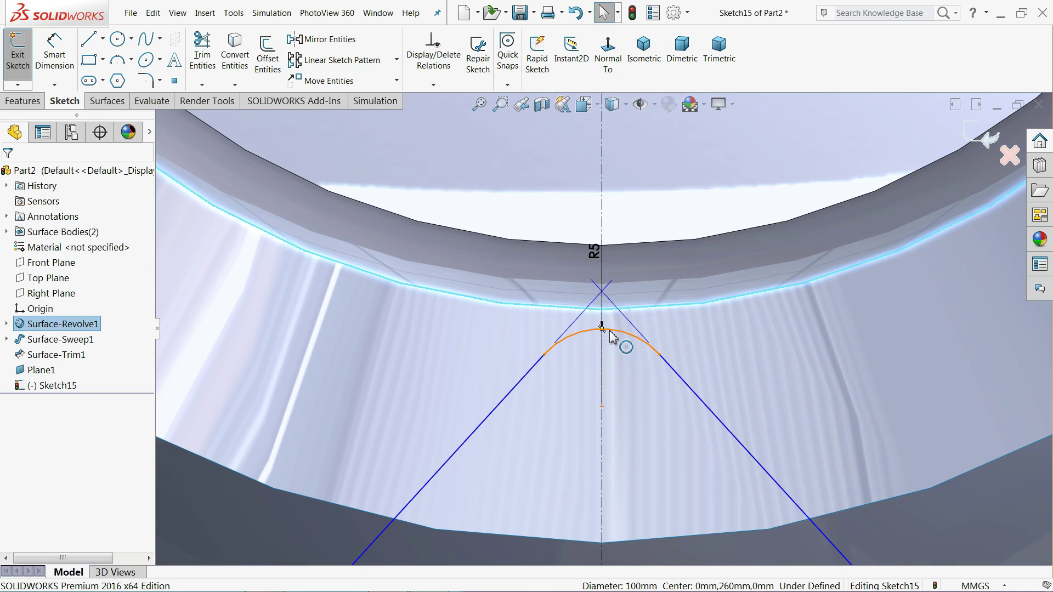
pyautogui.click(613, 332)
pyautogui.keyDown('ctrl'); pyautogui.click(631, 309); pyautogui.keyUp('ctrl')
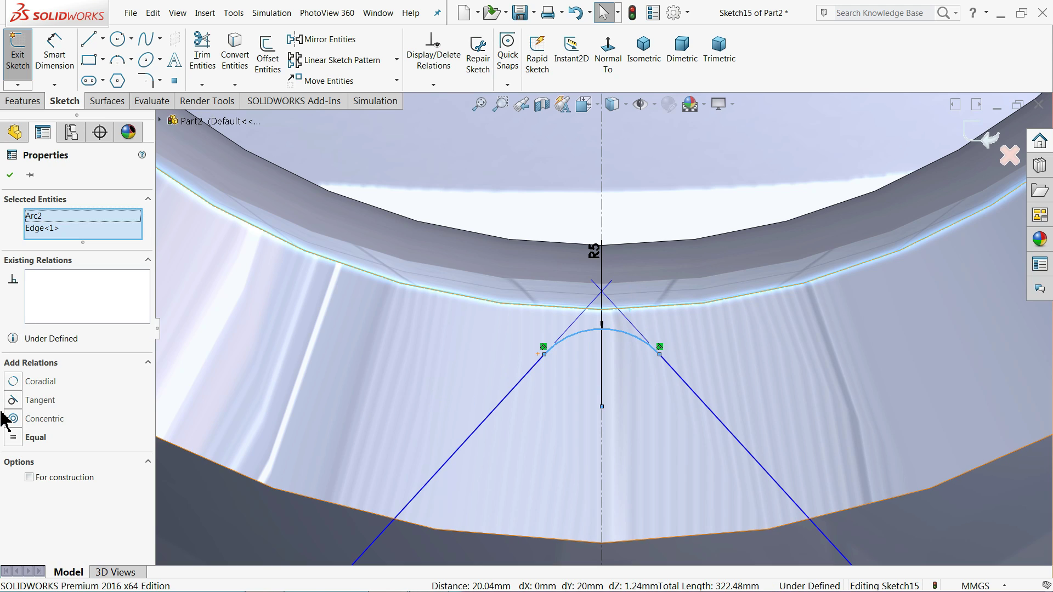
pyautogui.click(47, 403)
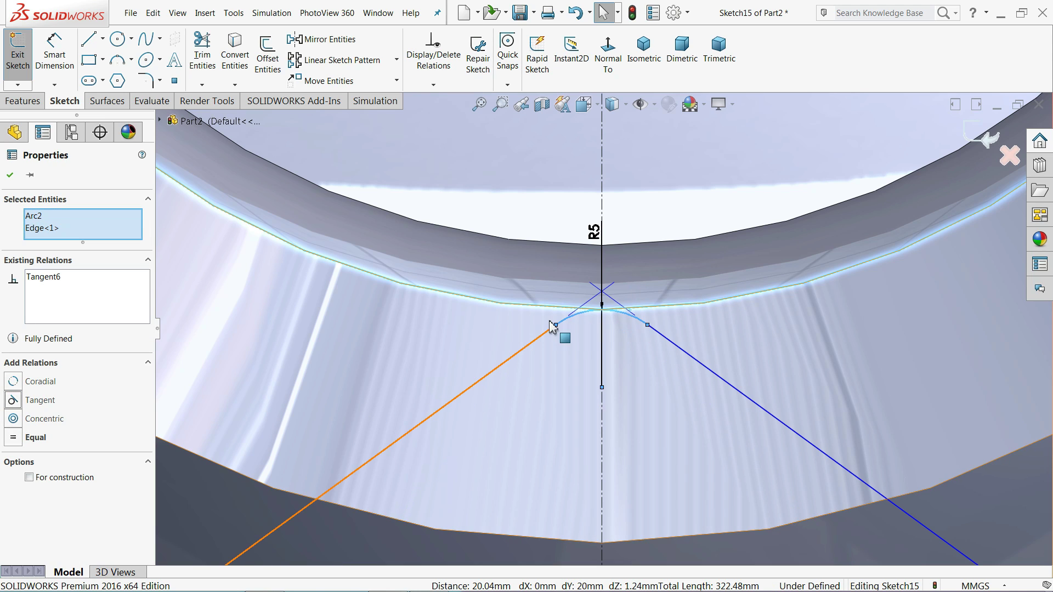
pyautogui.scroll(6, 552, 328)
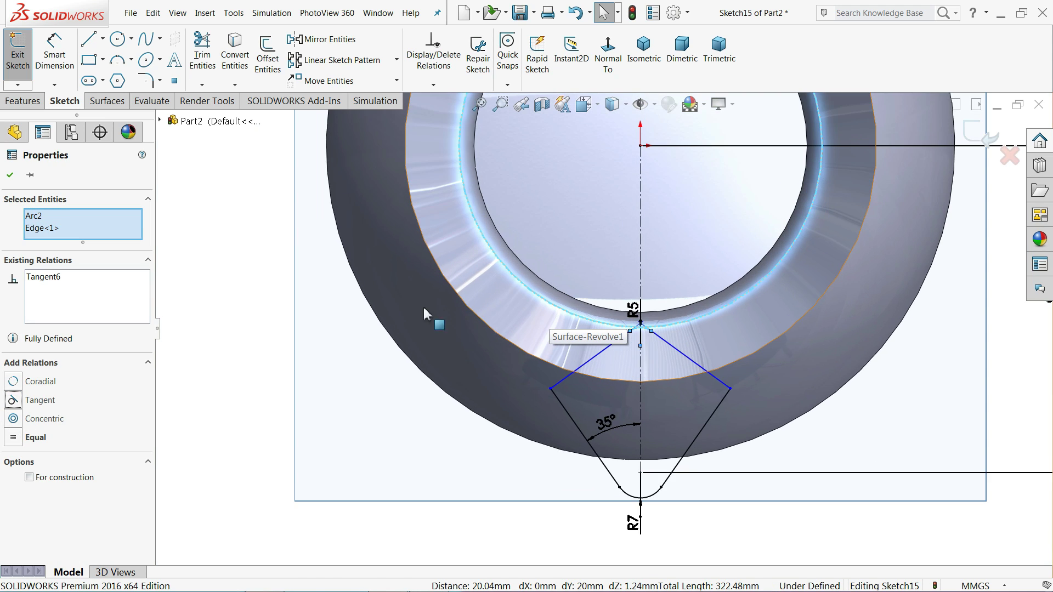
pyautogui.click(11, 175)
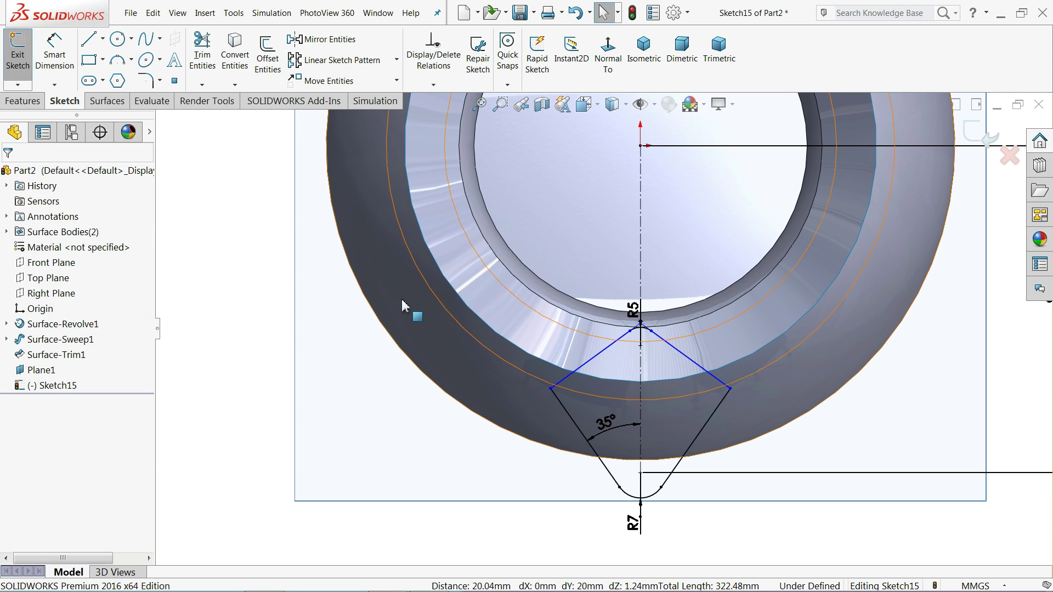
# - Make the side corner of the spout profile coincident with the jug's outer rim edge
pyautogui.click(729, 389)
pyautogui.scroll(1, 663, 300)
pyautogui.scroll(2, 639, 345)
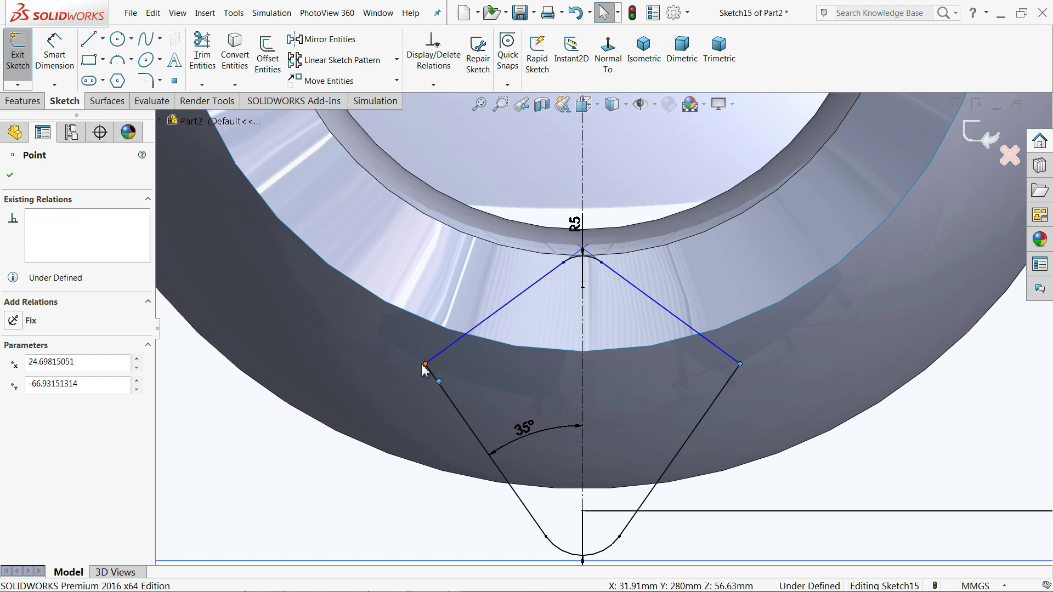
pyautogui.click(447, 333)
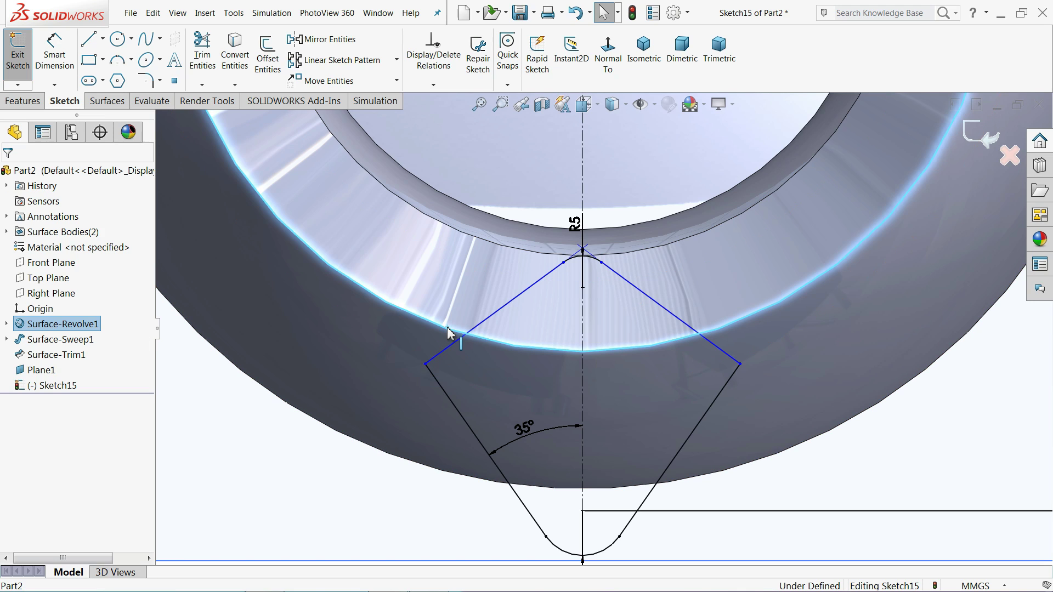
pyautogui.keyDown('ctrl'); pyautogui.click(427, 365); pyautogui.keyUp('ctrl')
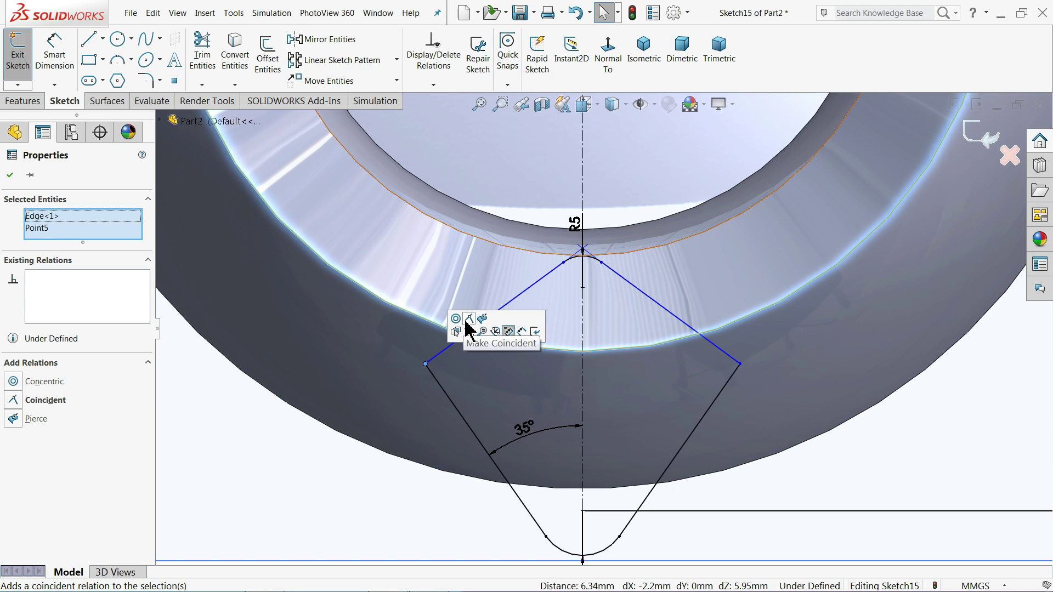
pyautogui.click(469, 321)
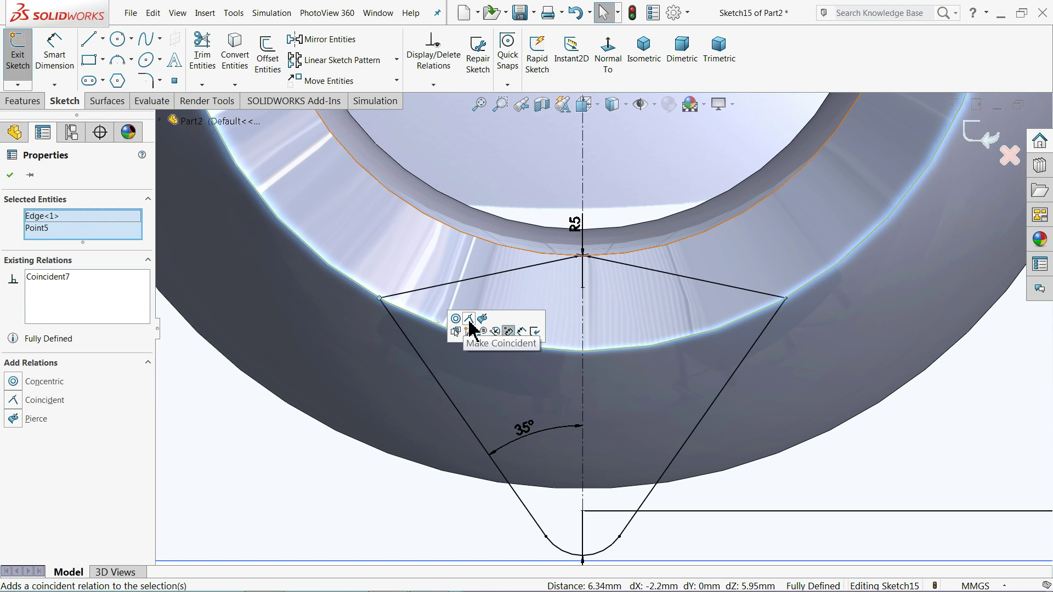
pyautogui.click(11, 176)
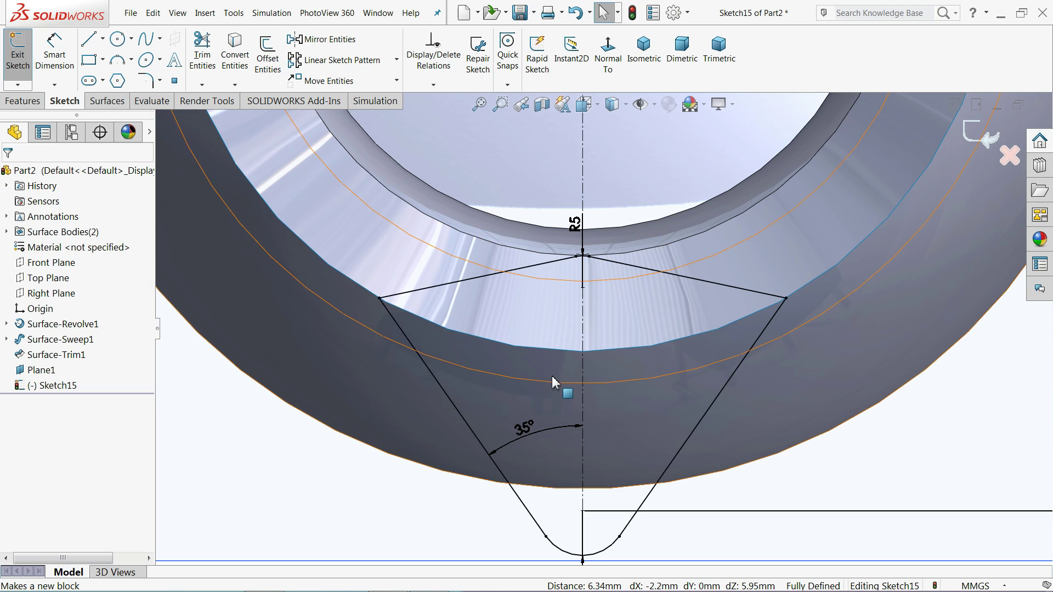
# - Close the spout profile sketch and hide Plane1
pyautogui.scroll(4, 564, 388)
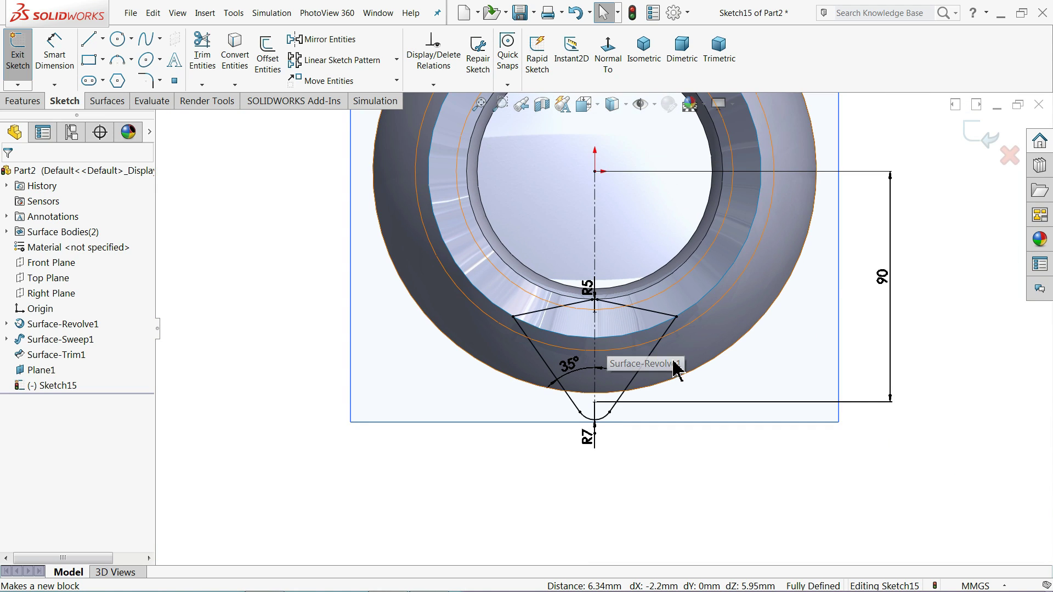
pyautogui.click(644, 47)
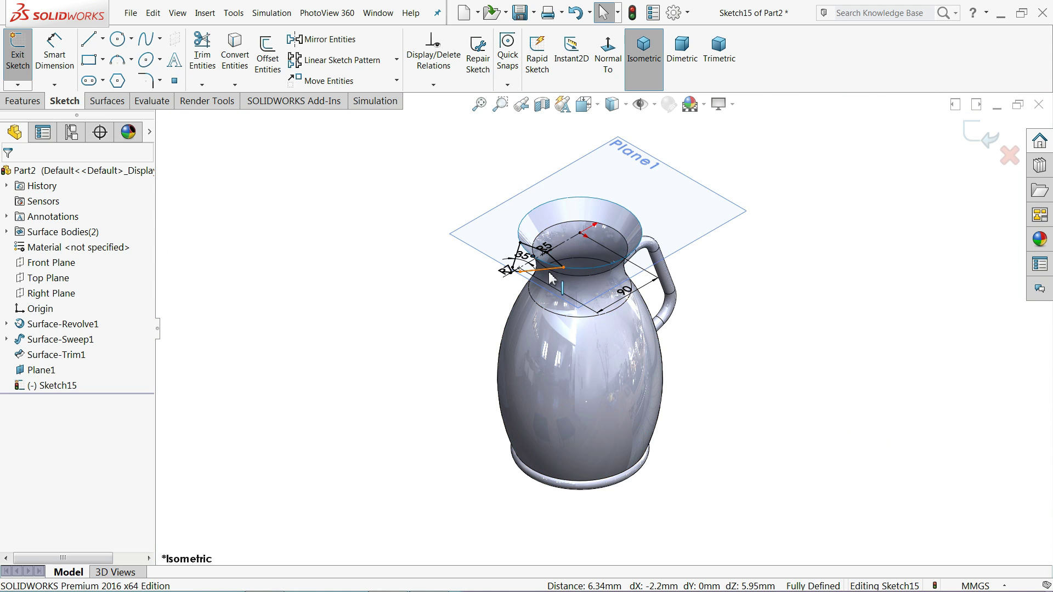
pyautogui.scroll(-5, 551, 280)
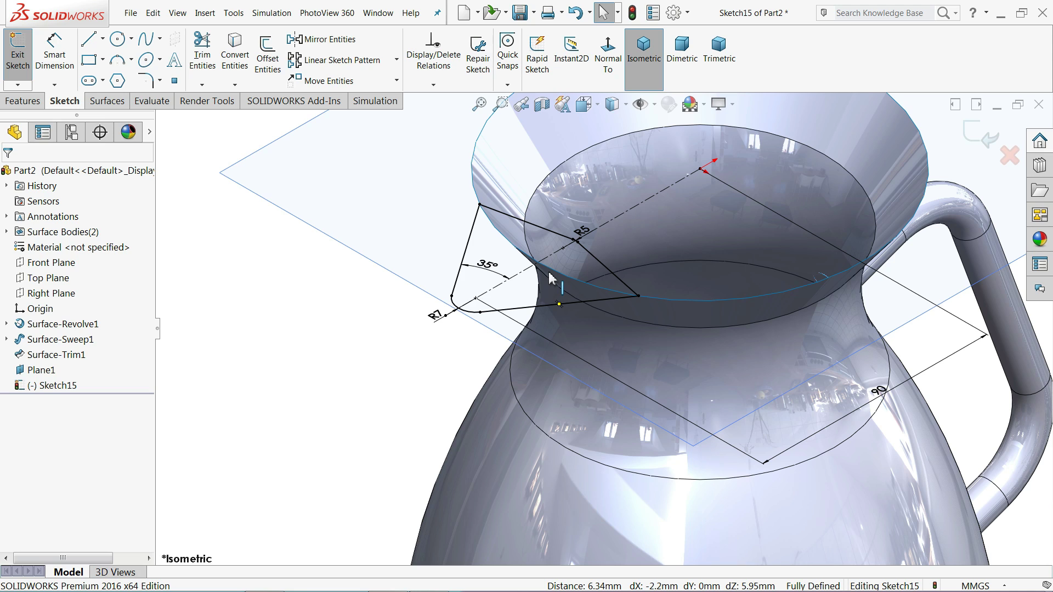
pyautogui.scroll(5, 551, 280)
pyautogui.moveTo(551, 280)
pyautogui.mouseDown(button='middle')
pyautogui.moveTo(348, 313)
pyautogui.moveTo(347, 340)
pyautogui.moveTo(404, 371)
pyautogui.moveTo(399, 356)
pyautogui.mouseUp(button='middle')
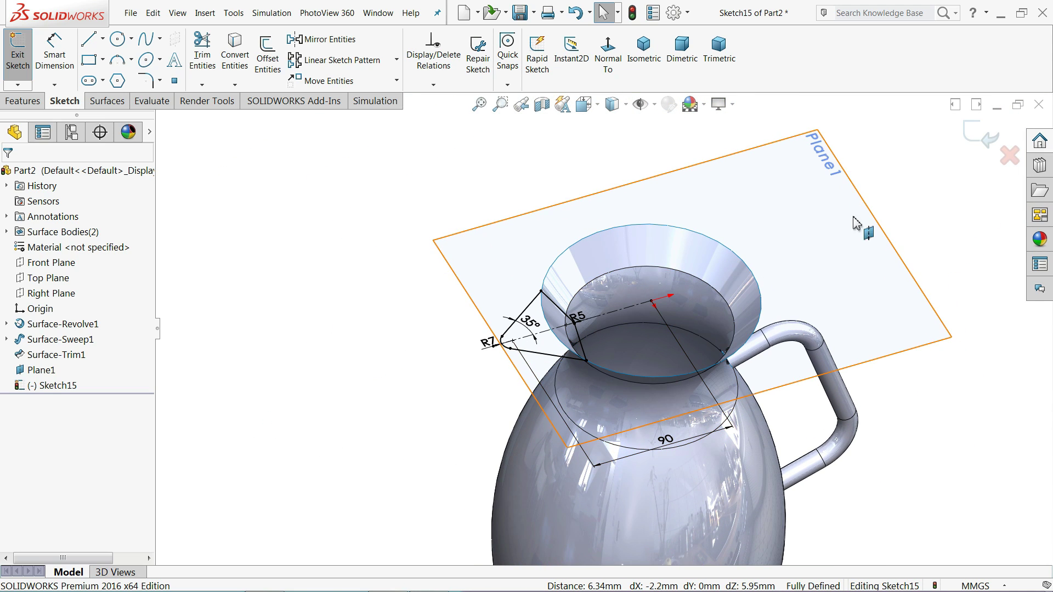
pyautogui.click(974, 141)
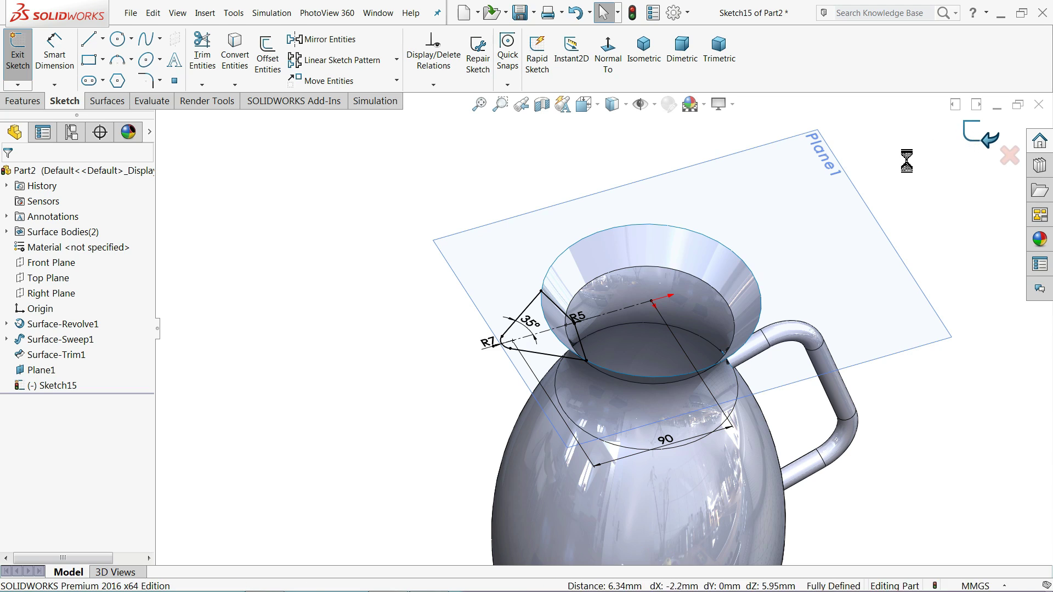
pyautogui.click(815, 161)
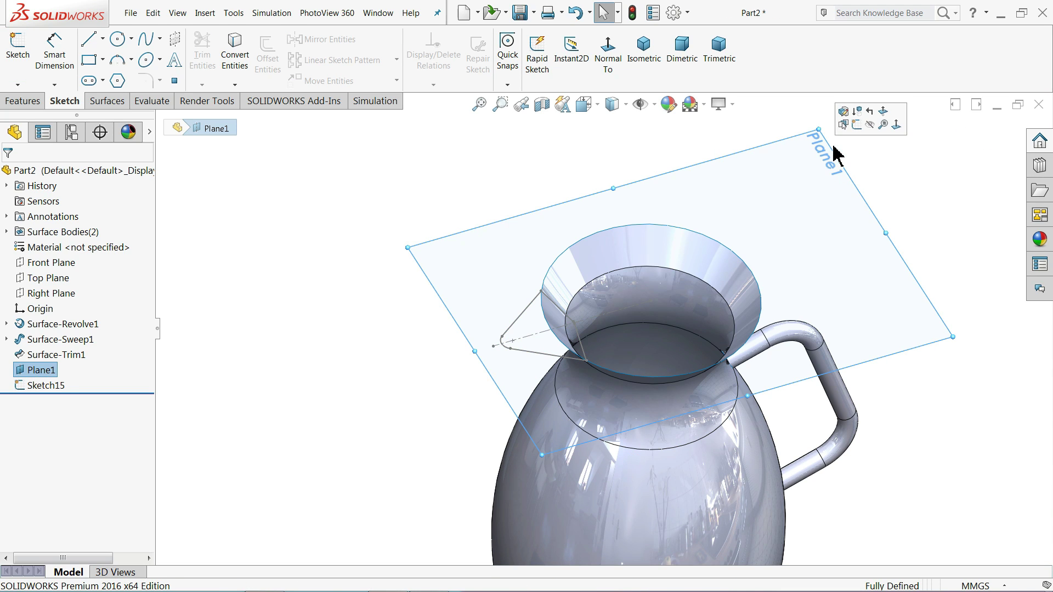
pyautogui.click(870, 125)
pyautogui.press('f')
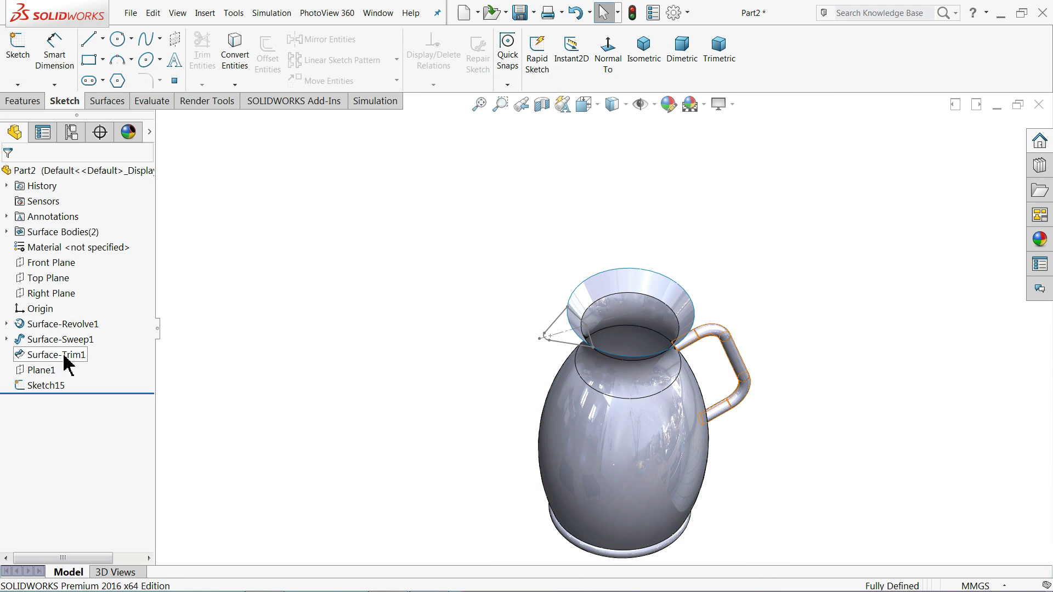
# - Sketch a sloping line about 71 mm long on the Right Plane, from the spout centerline near the tip down into the neck
pyautogui.click(51, 295)
pyautogui.click(59, 281)
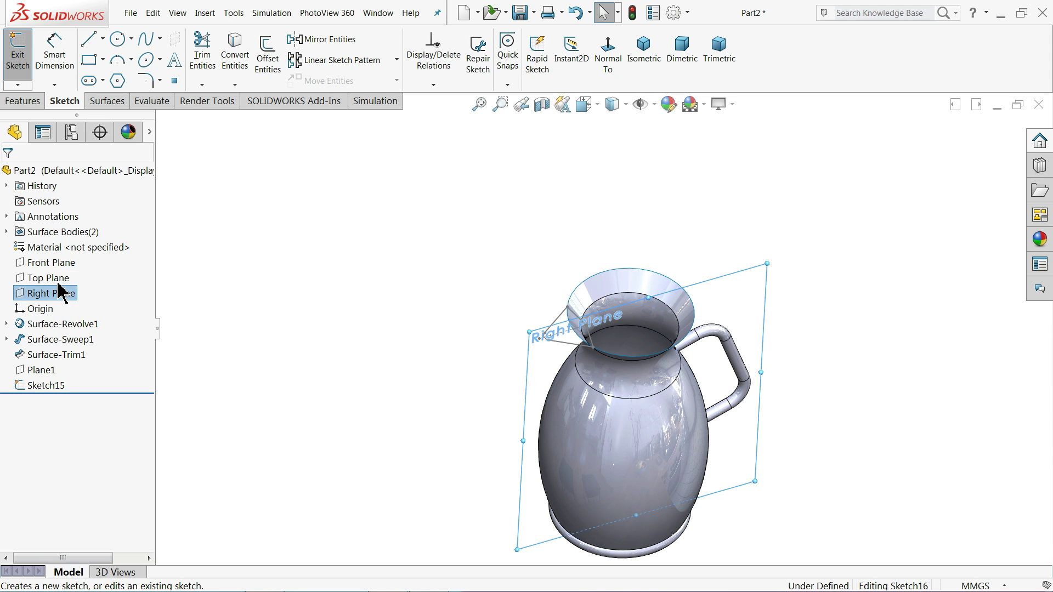
pyautogui.click(609, 54)
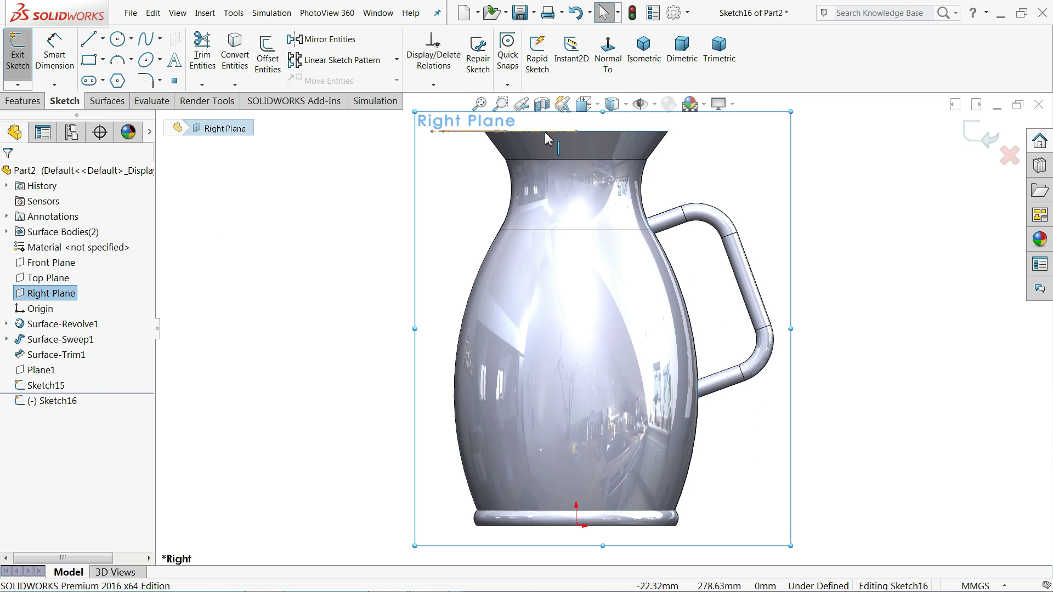
pyautogui.click(89, 47)
pyautogui.scroll(-5, 496, 259)
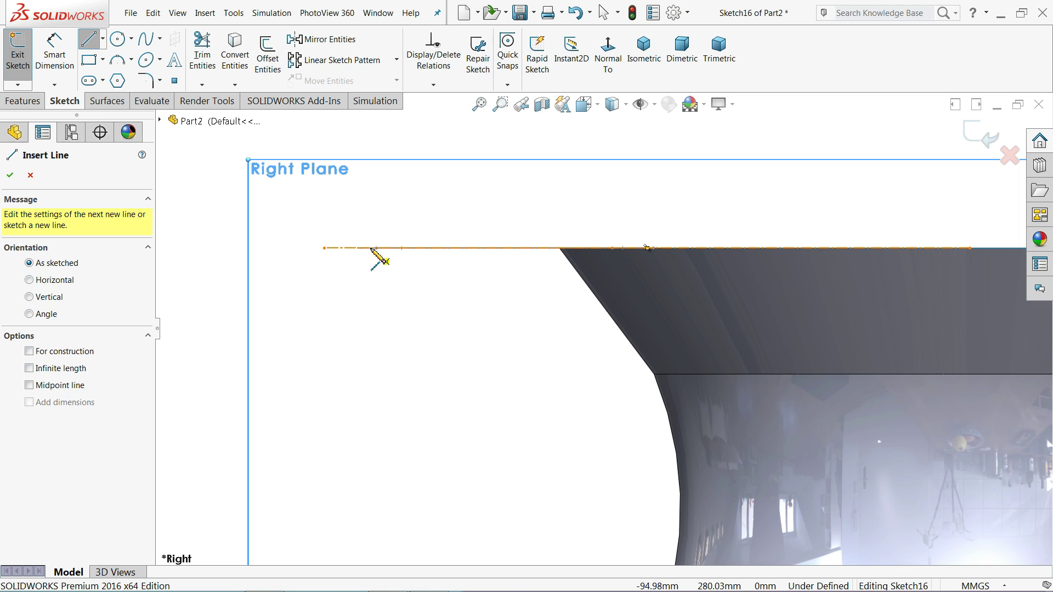
pyautogui.click(371, 248)
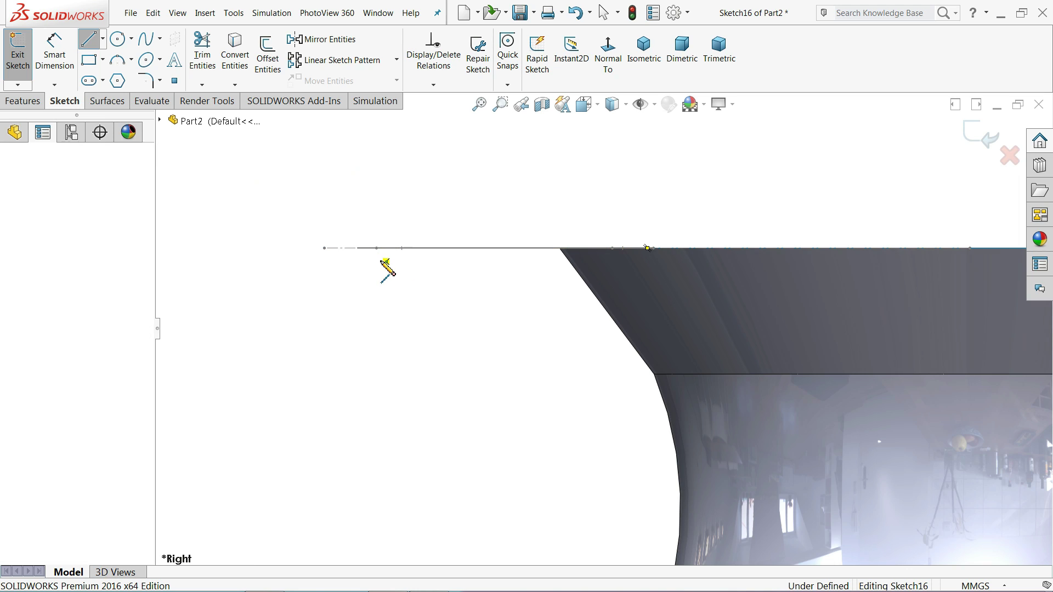
pyautogui.click(784, 418)
pyautogui.rightClick(734, 170)
pyautogui.click(738, 201)
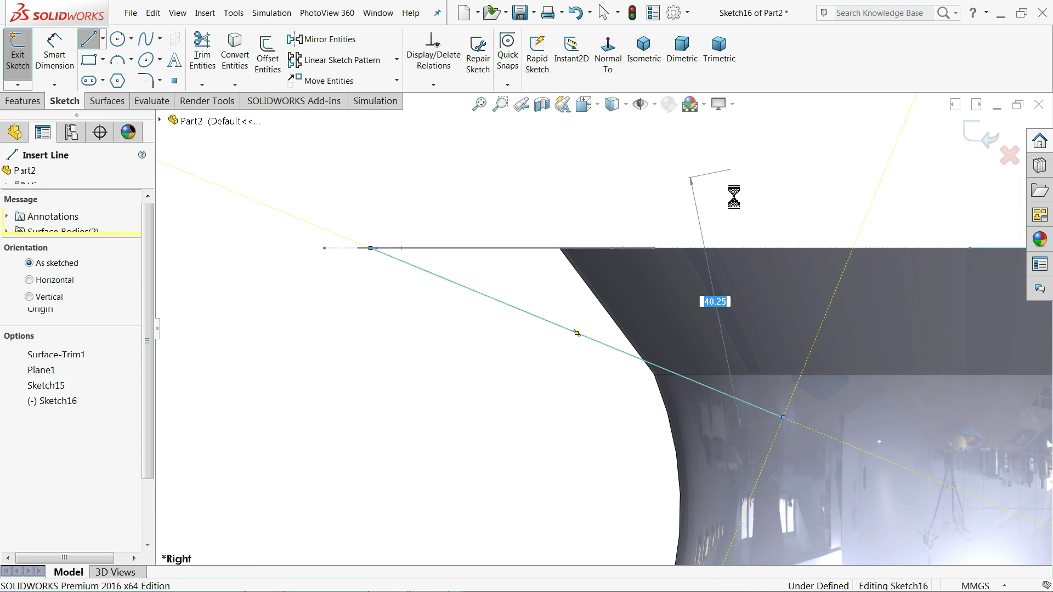
# - Dimension the angle between the sloping line and the horizontal spout profile line as 25 degrees
pyautogui.click(57, 62)
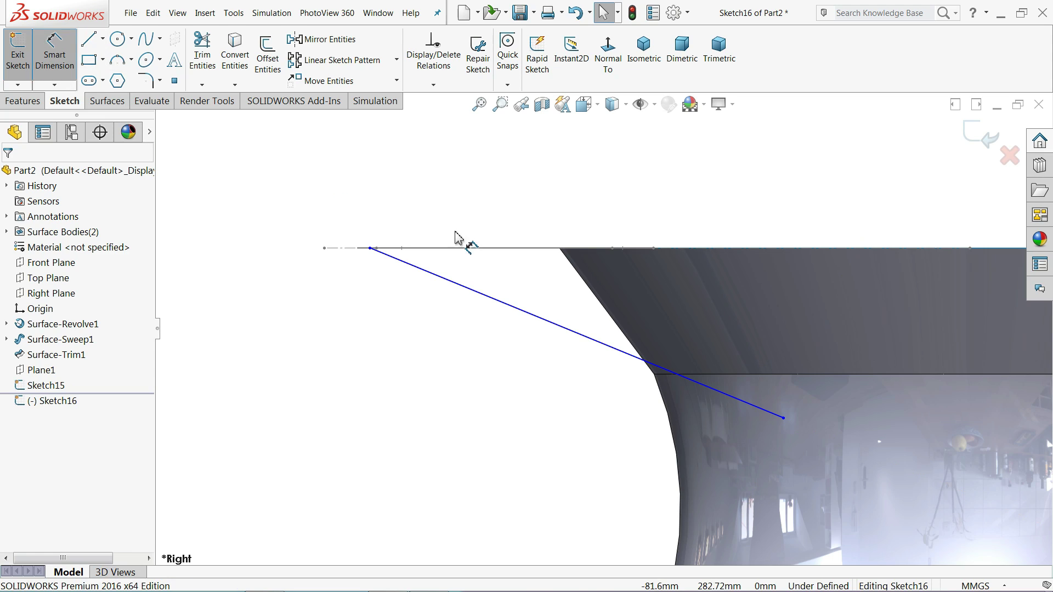
pyautogui.click(540, 249)
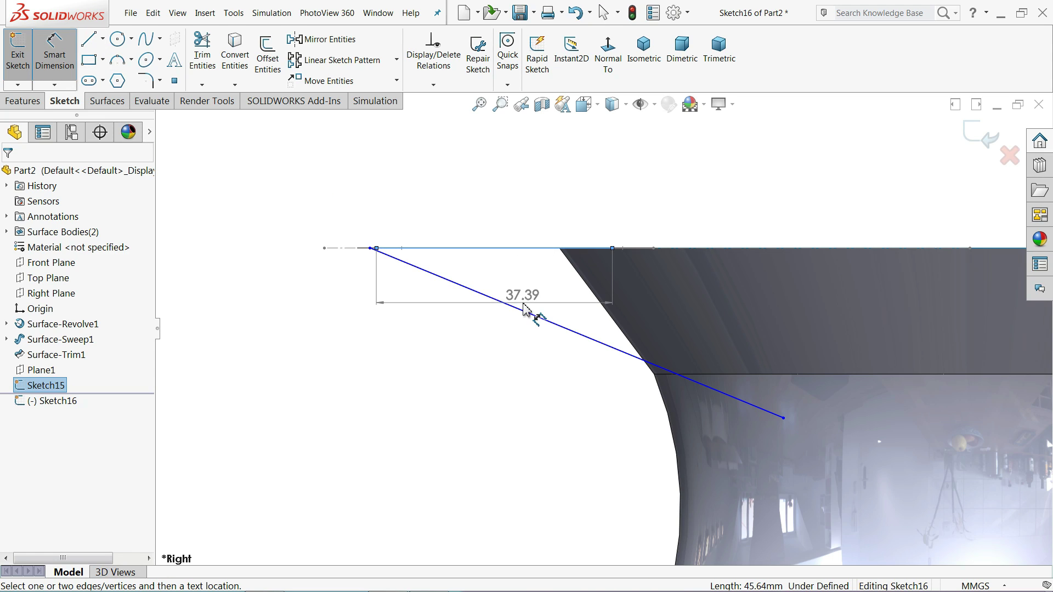
pyautogui.click(527, 316)
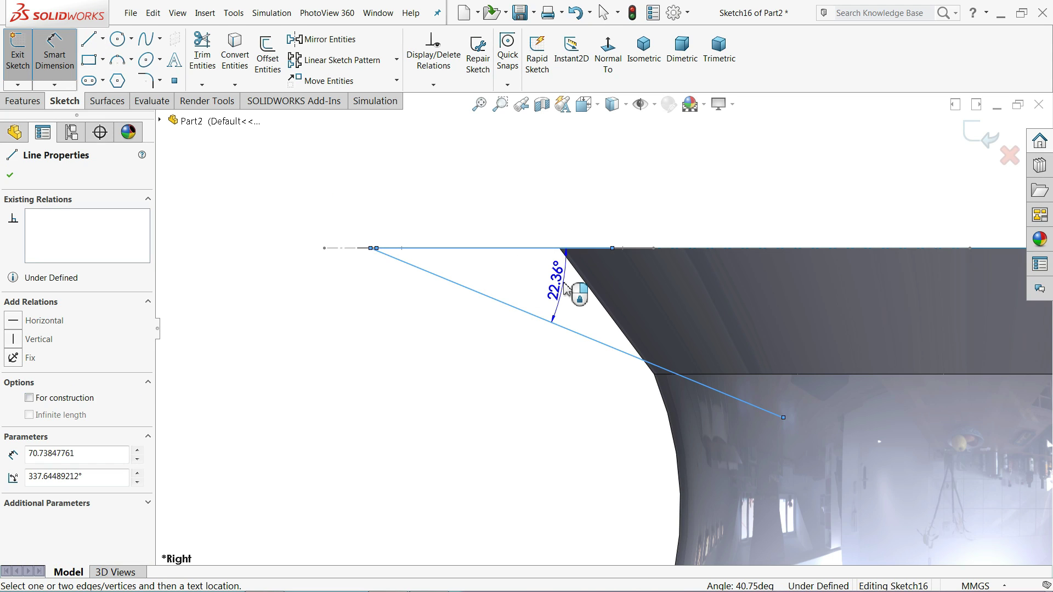
pyautogui.click(564, 289)
pyautogui.write('25')
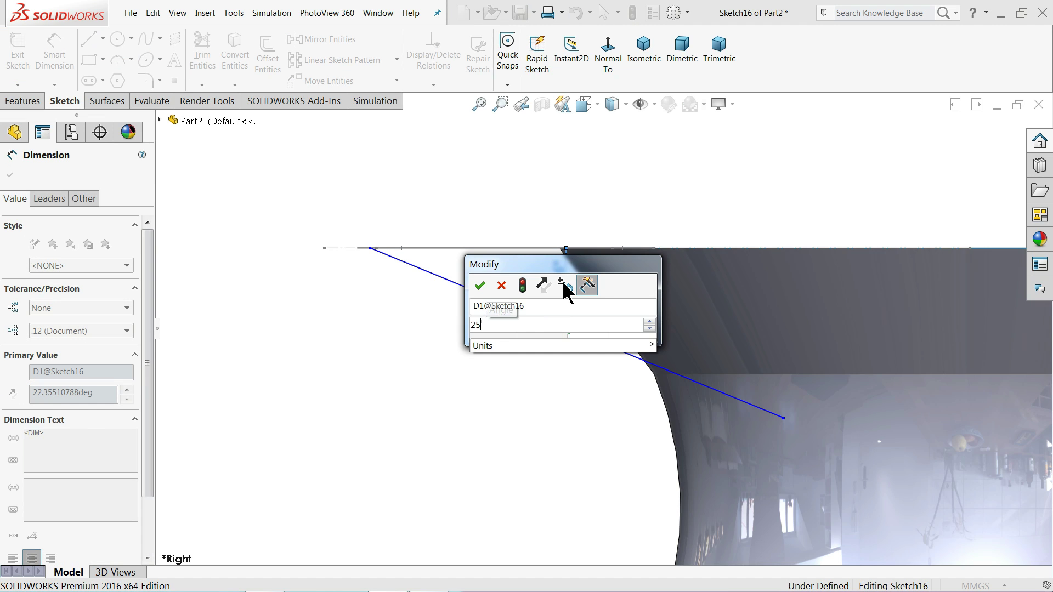
pyautogui.press('Return')
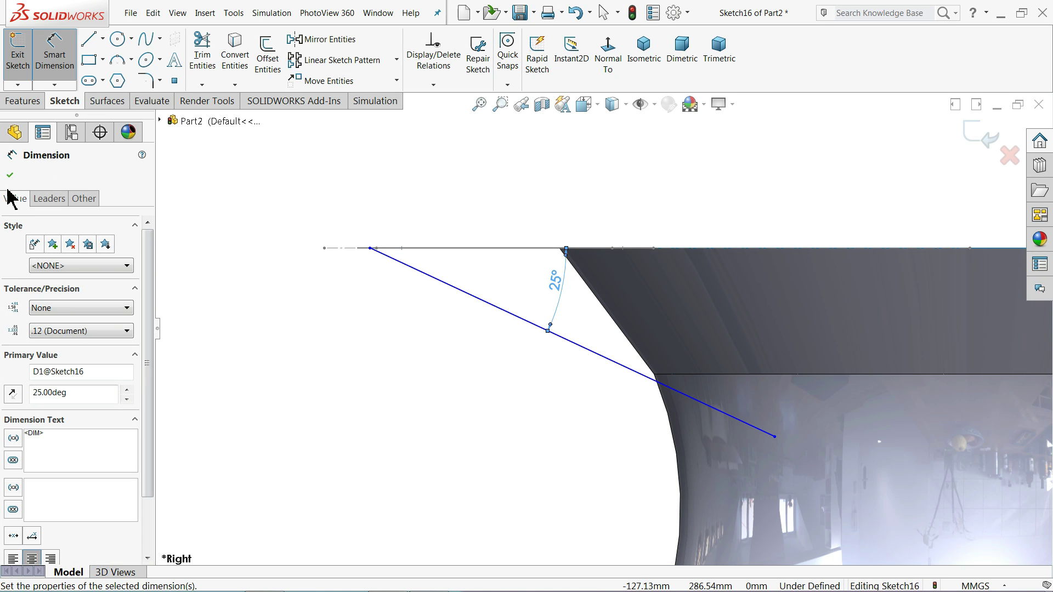
pyautogui.click(9, 176)
# - Make the sloping line's upper endpoint coincident with the 7 mm arc at the spout tip
pyautogui.scroll(-2, 316, 264)
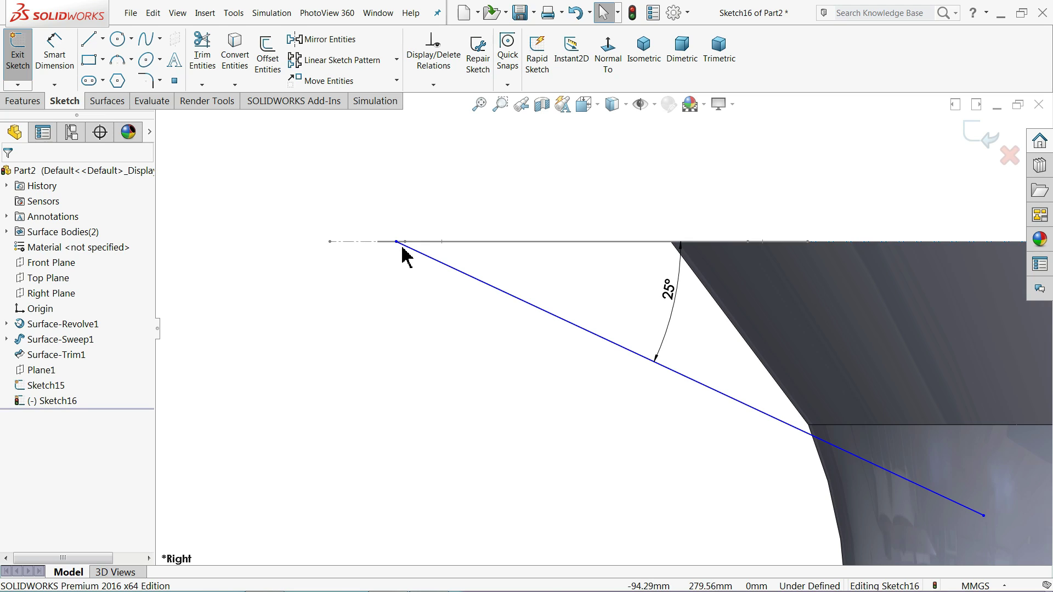
pyautogui.moveTo(395, 242)
pyautogui.mouseDown()
pyautogui.moveTo(366, 237)
pyautogui.moveTo(395, 242)
pyautogui.mouseUp()
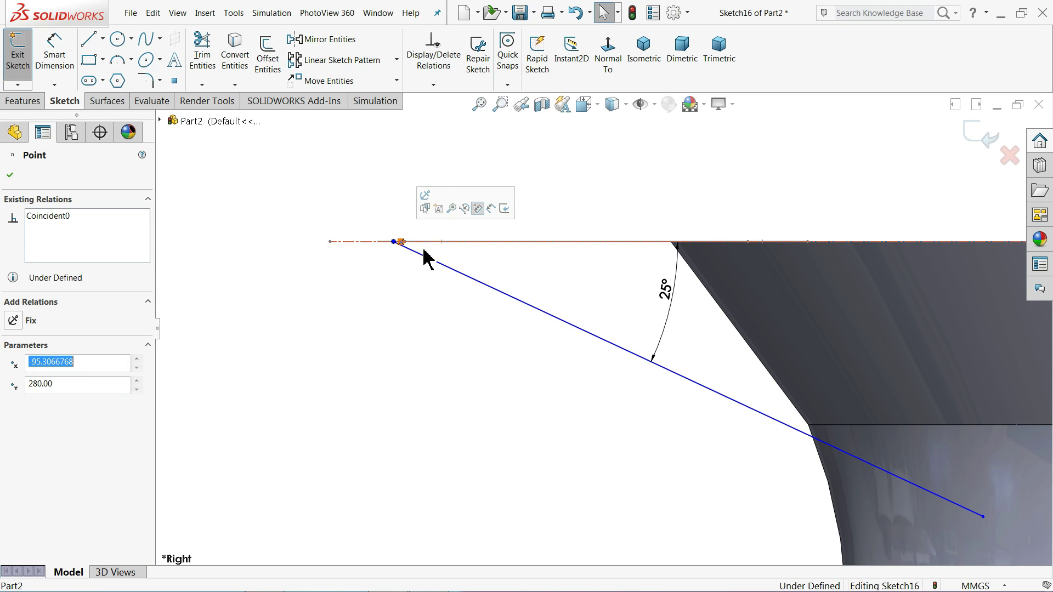
pyautogui.scroll(1, 559, 190)
pyautogui.moveTo(559, 188); pyautogui.dragTo(566, 254, button='middle')
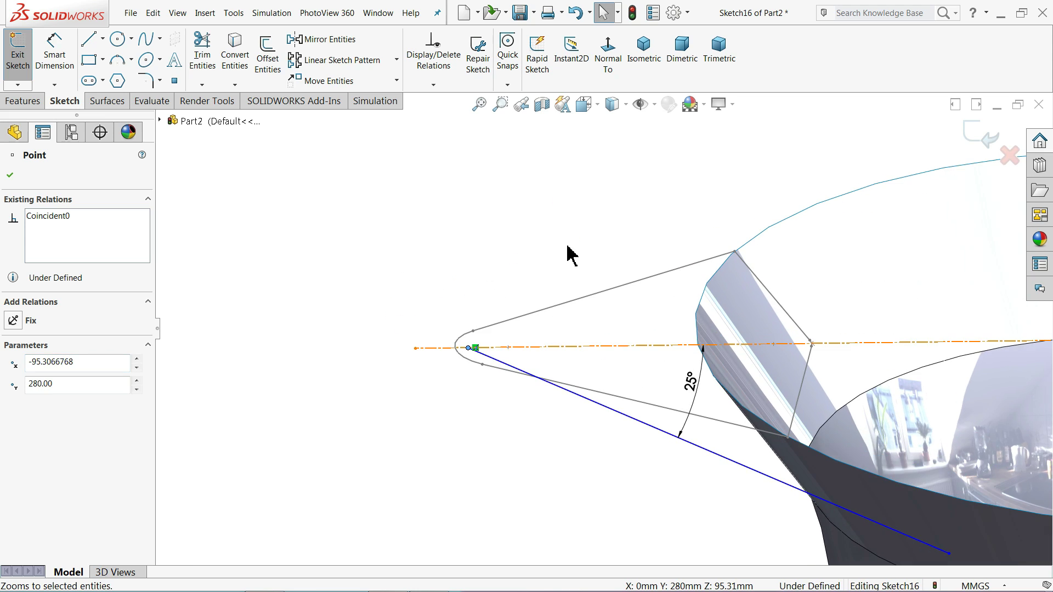
pyautogui.scroll(-2, 527, 347)
pyautogui.scroll(-2, 466, 388)
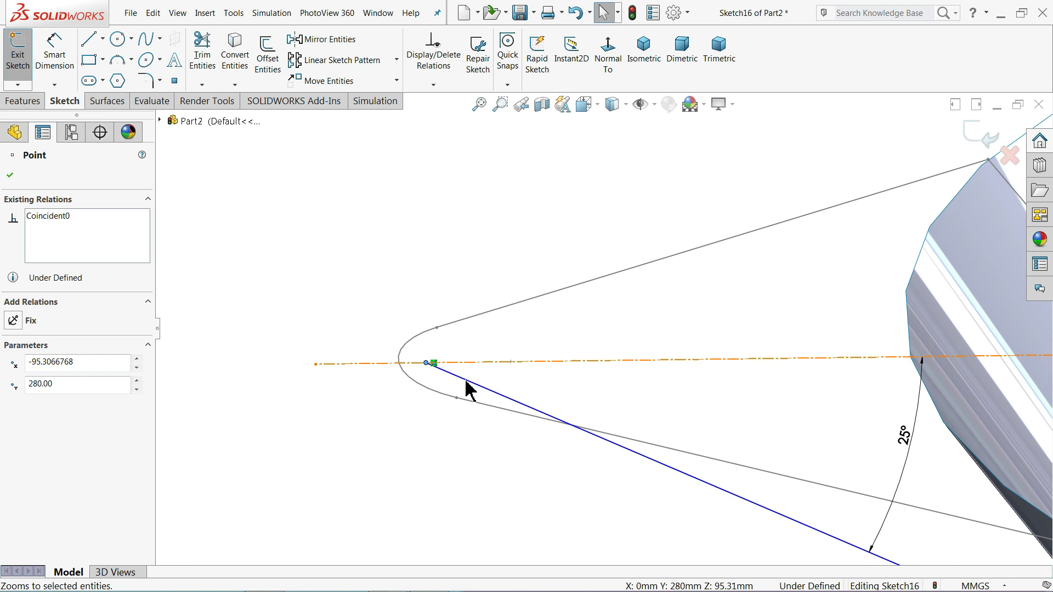
pyautogui.click(420, 388)
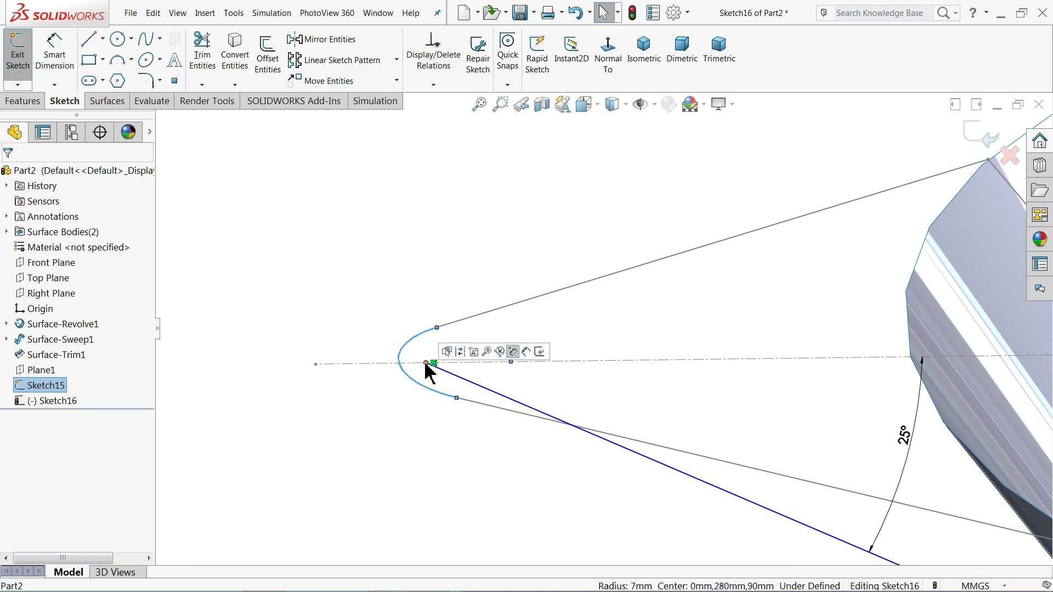
pyautogui.keyDown('ctrl'); pyautogui.click(427, 363); pyautogui.keyUp('ctrl')
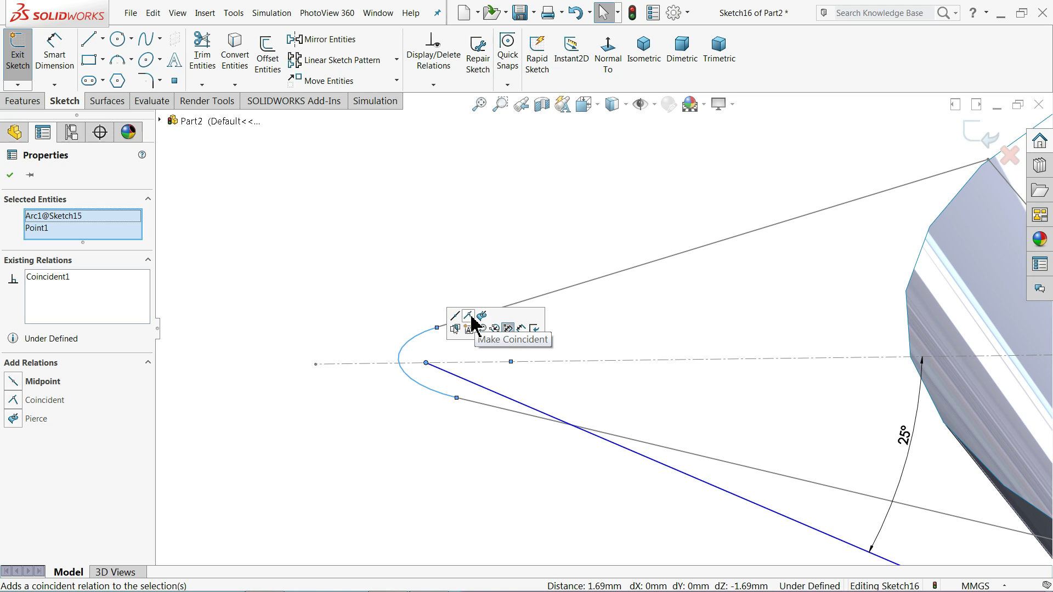
pyautogui.click(10, 175)
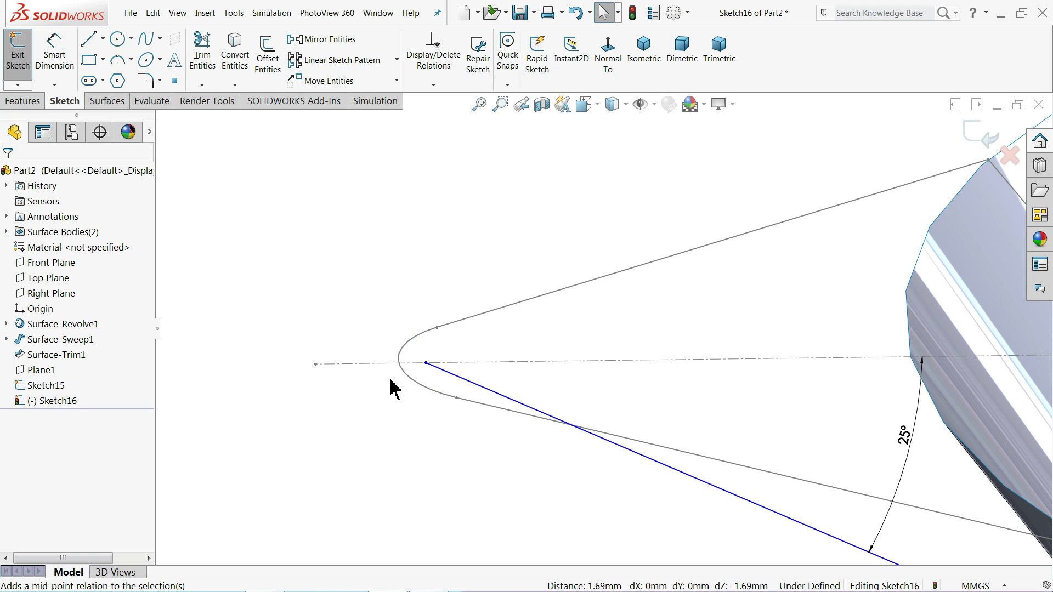
# - Try a pierce relation between the sloping line's upper endpoint and the 7 mm arc, and undo it
pyautogui.click(409, 379)
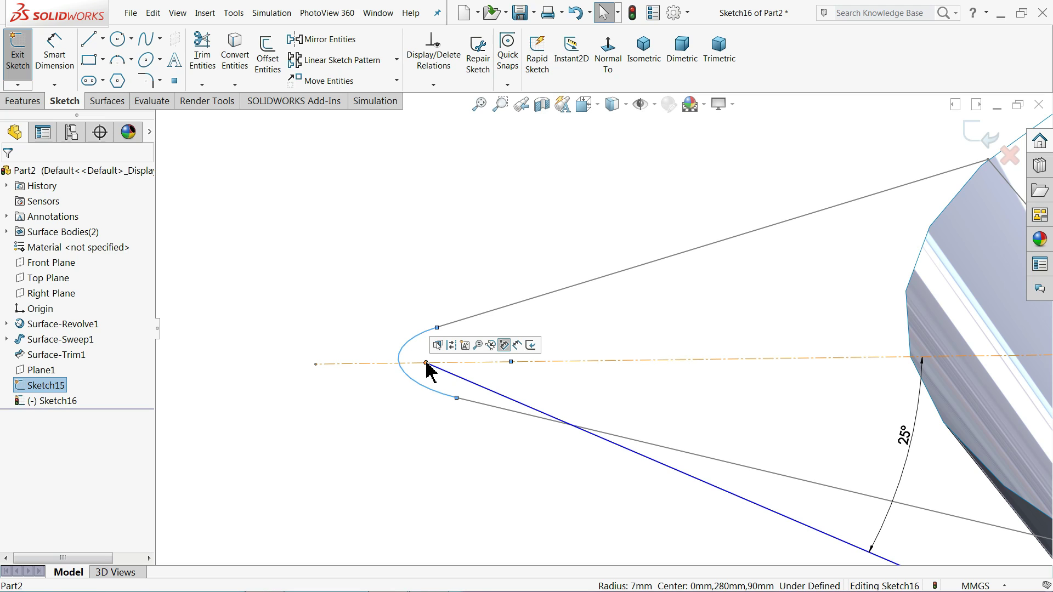
pyautogui.keyDown('ctrl'); pyautogui.click(427, 363); pyautogui.keyUp('ctrl')
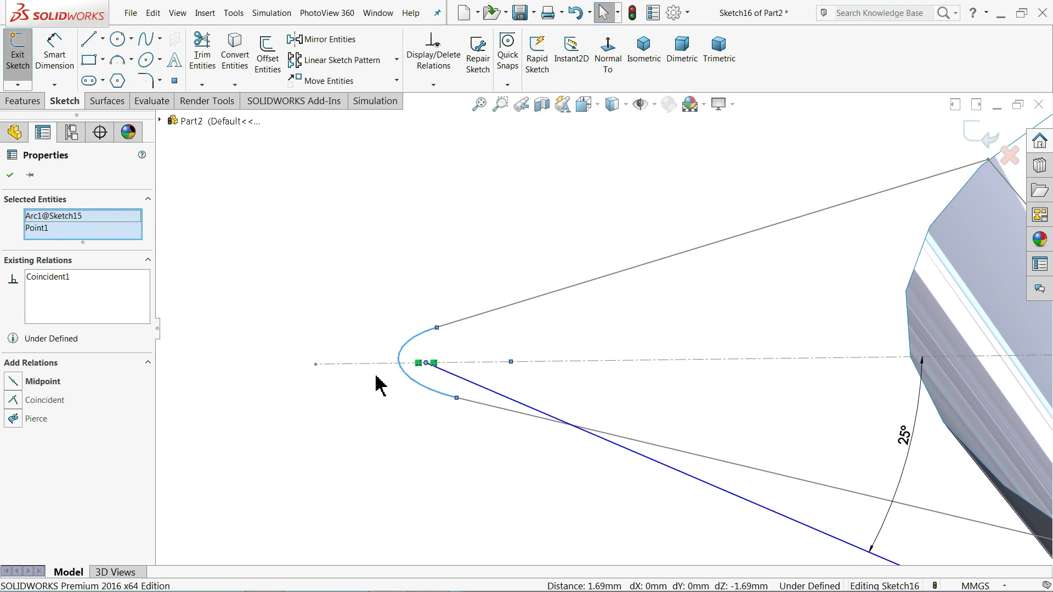
pyautogui.click(34, 434)
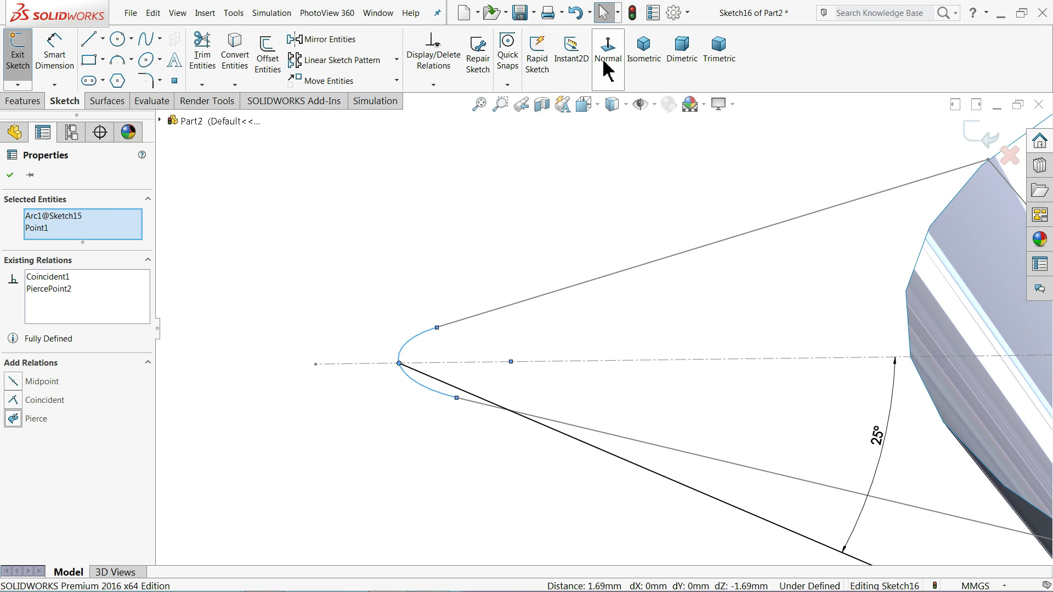
pyautogui.click(575, 14)
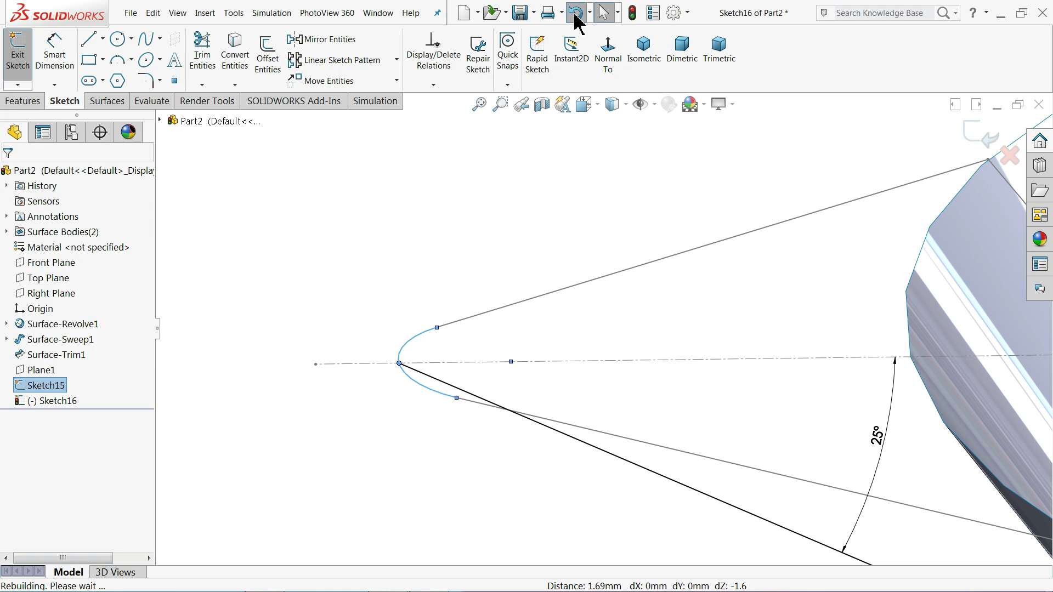
# - Close the Right Plane sketch containing the 25-degree line
pyautogui.click(405, 228)
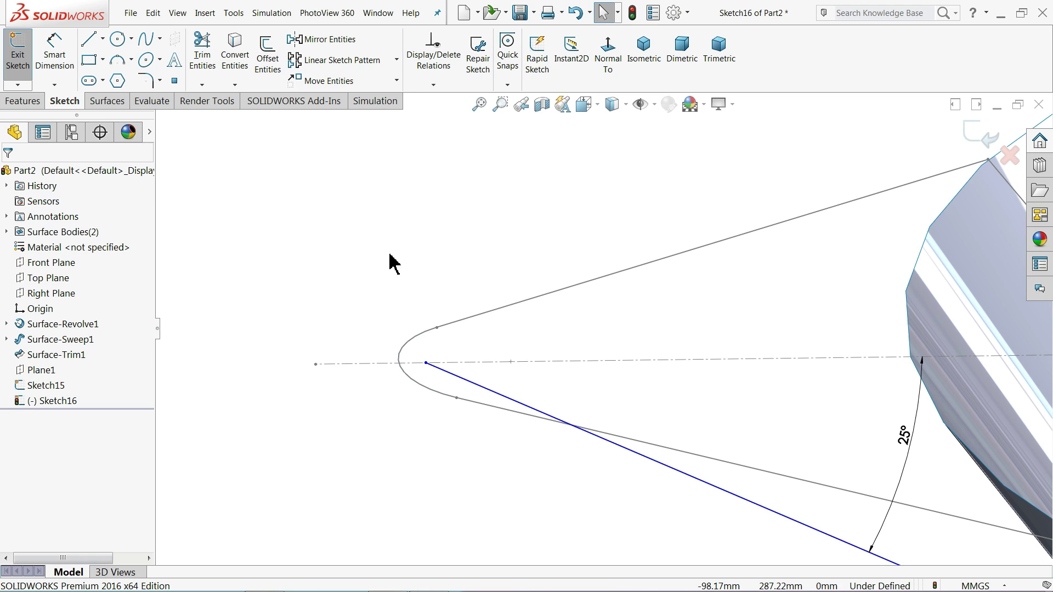
pyautogui.moveTo(464, 390)
pyautogui.mouseDown(button='middle')
pyautogui.moveTo(898, 377)
pyautogui.moveTo(878, 331)
pyautogui.mouseUp(button='middle')
pyautogui.click(986, 142)
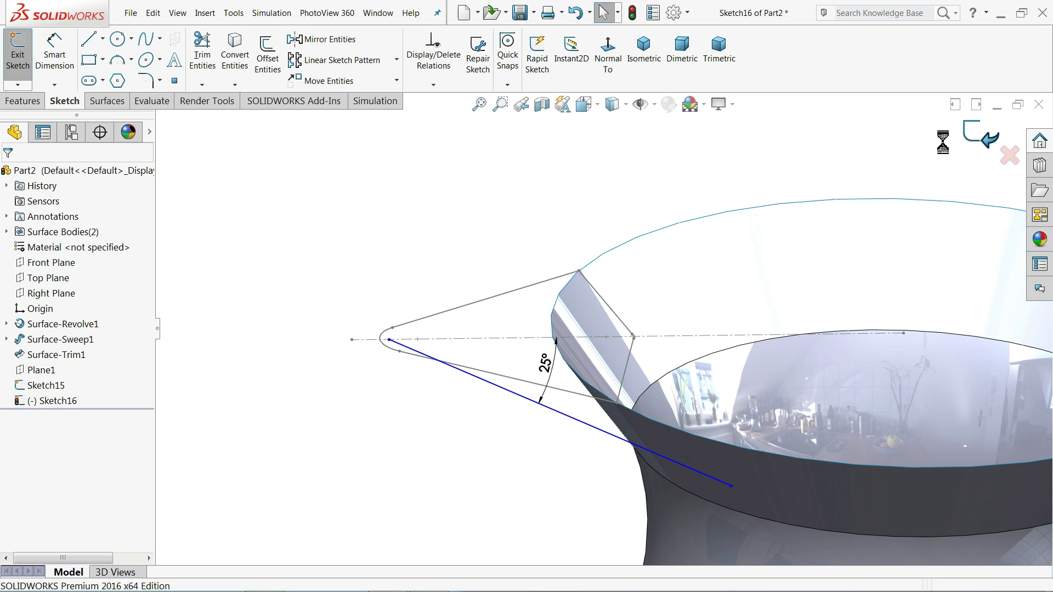
# - Sweep the closed spout profile sketch as a surface along the 25-degree sloping line sketch
pyautogui.press('Escape')
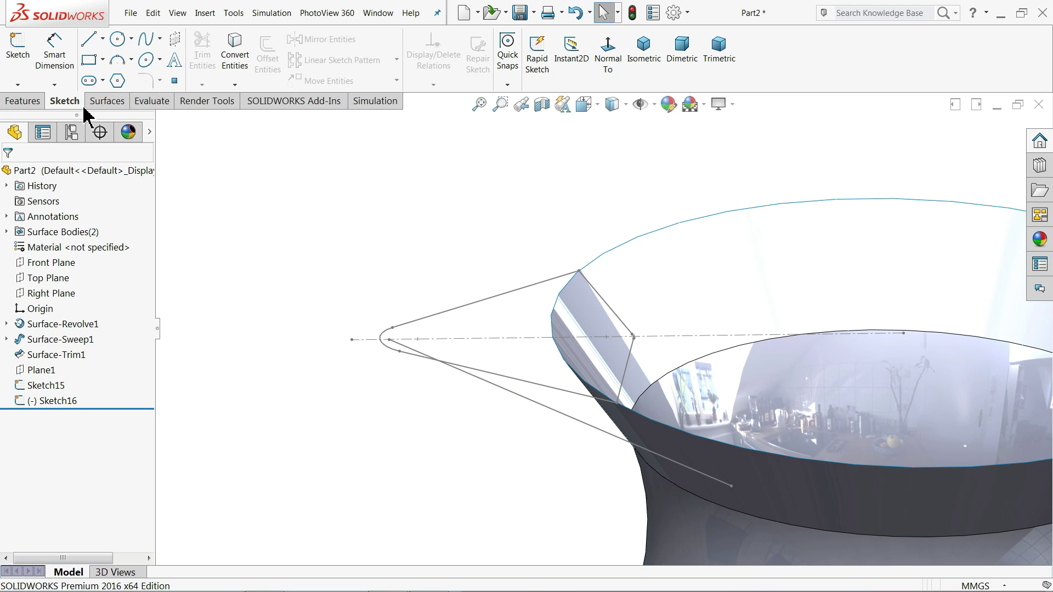
pyautogui.click(106, 99)
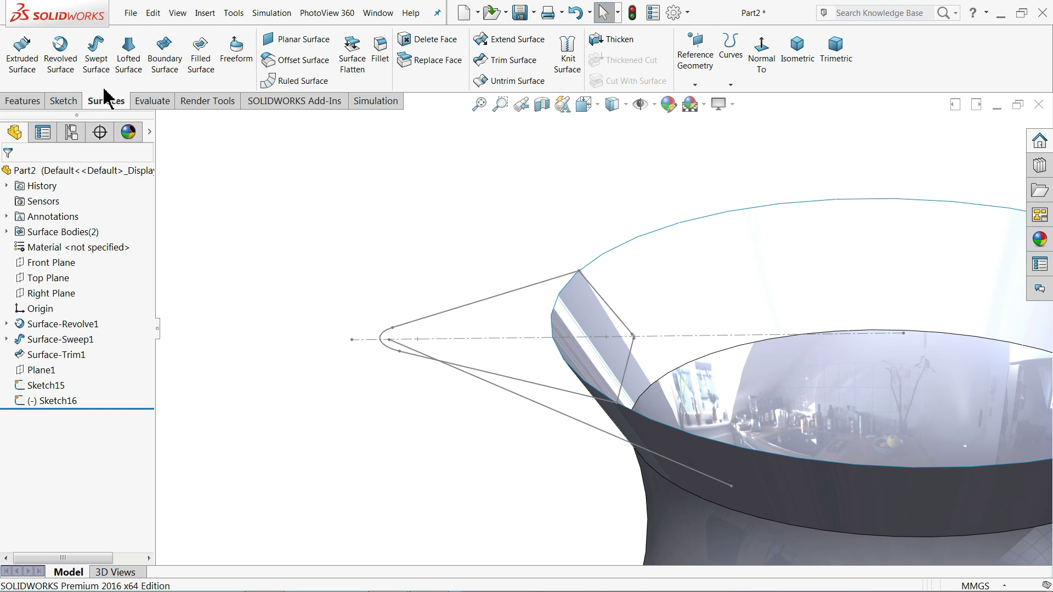
pyautogui.click(98, 54)
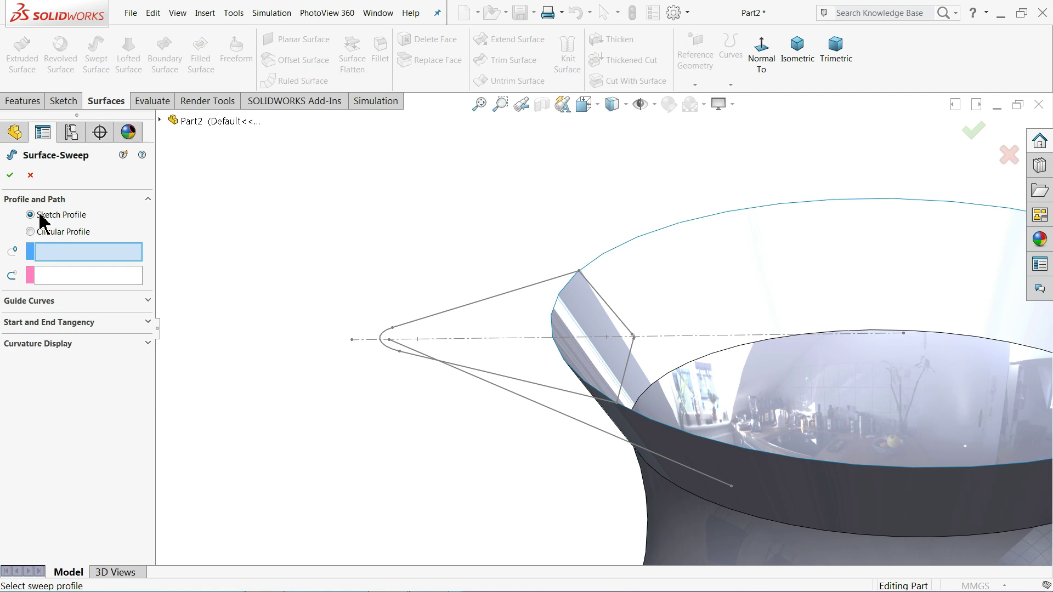
pyautogui.click(476, 310)
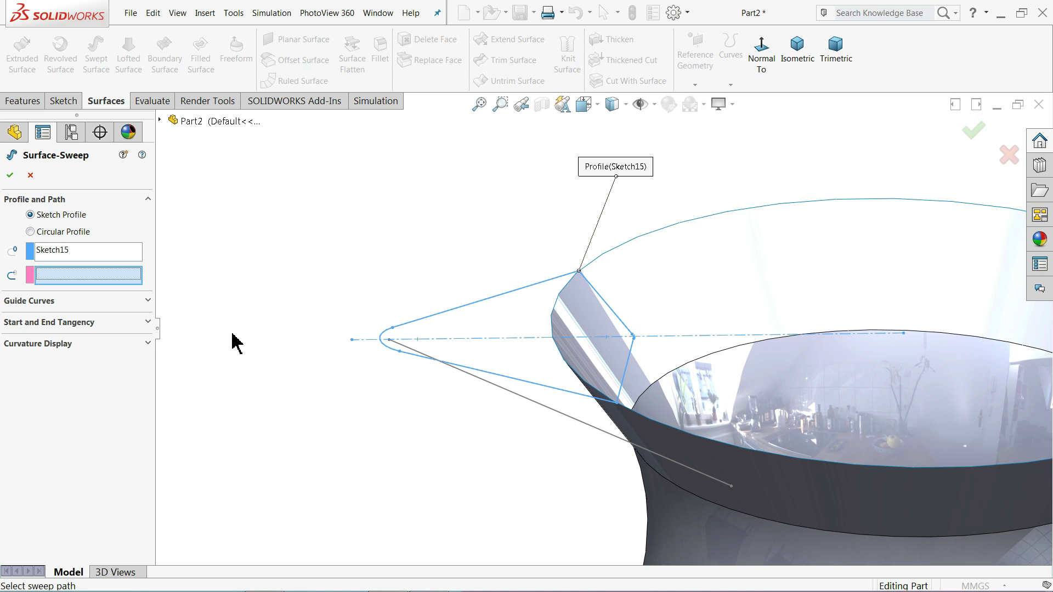
pyautogui.click(506, 394)
pyautogui.scroll(2, 512, 395)
pyautogui.moveTo(559, 434); pyautogui.dragTo(558, 540, button='middle')
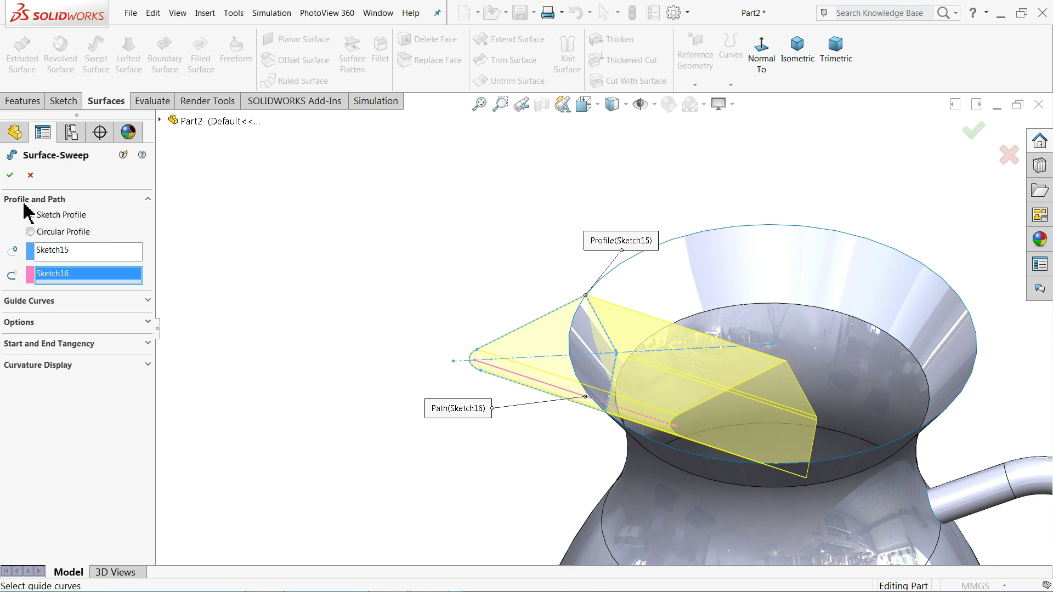
pyautogui.click(9, 175)
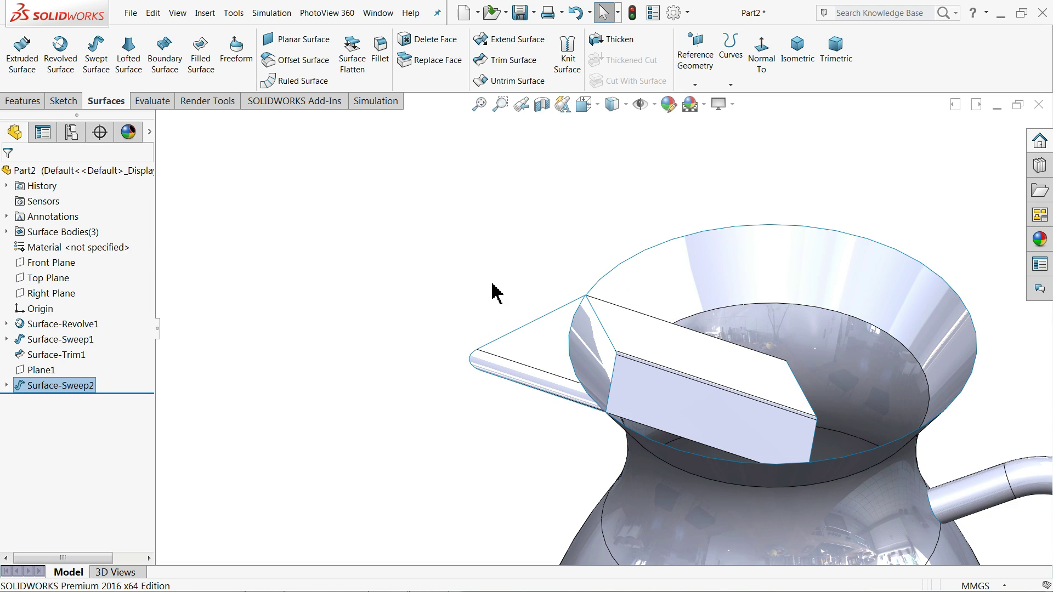
# - Mutually trim the spout sweep and the jug body, removing the spout portion inside the jug and the rim wall portion enclosed by the spout
pyautogui.click(507, 61)
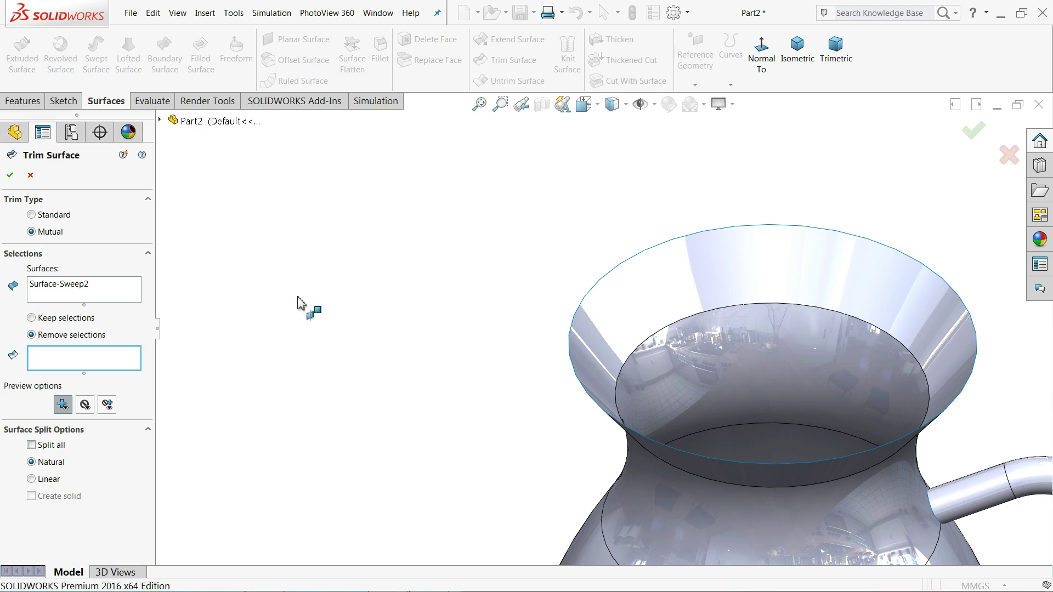
pyautogui.moveTo(420, 340); pyautogui.dragTo(606, 363, button='middle')
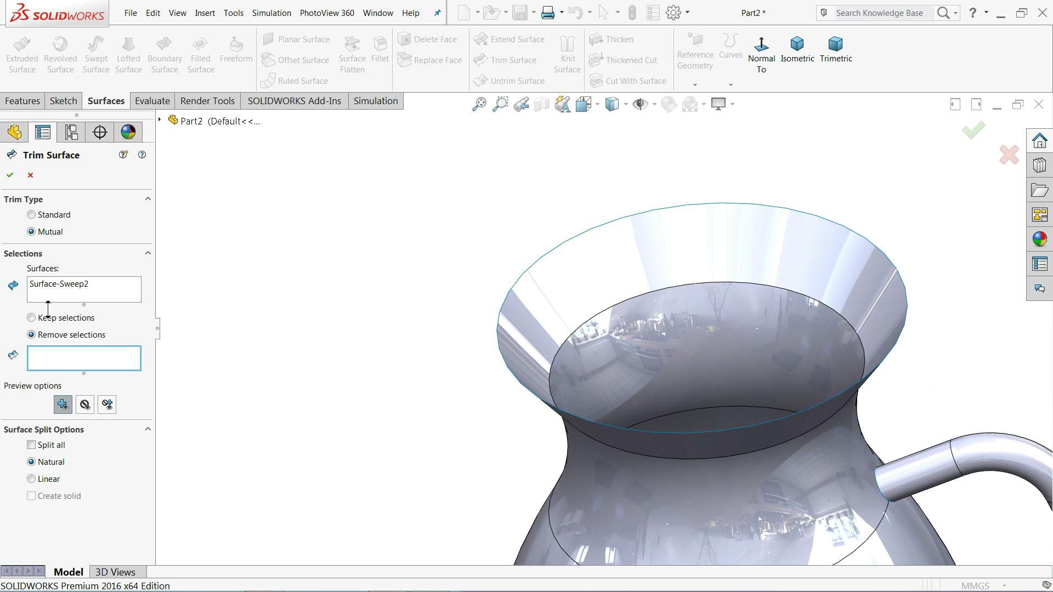
pyautogui.click(71, 299)
pyautogui.click(611, 470)
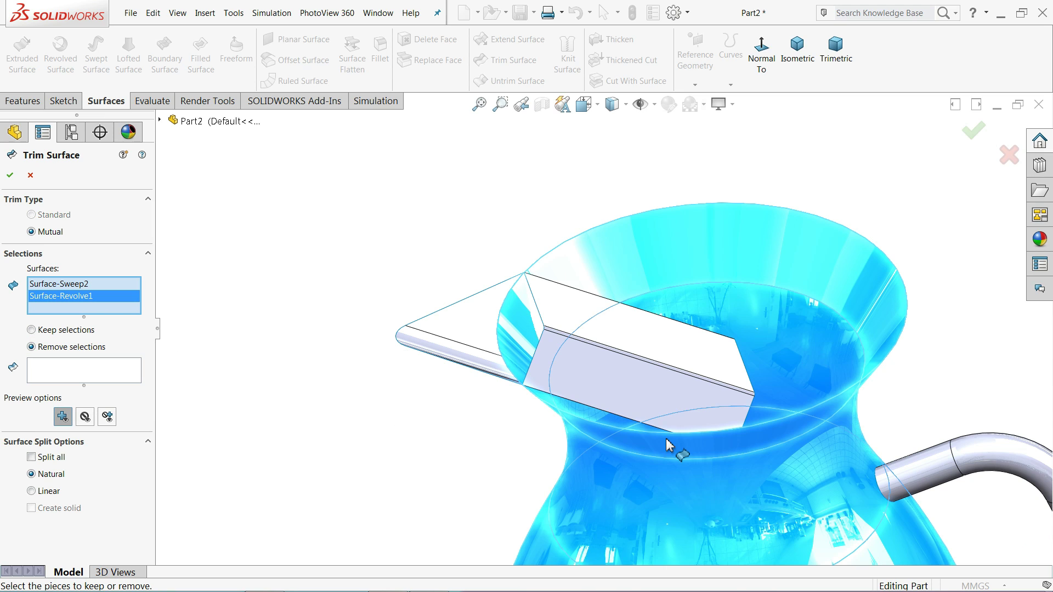
pyautogui.click(672, 391)
pyautogui.click(79, 393)
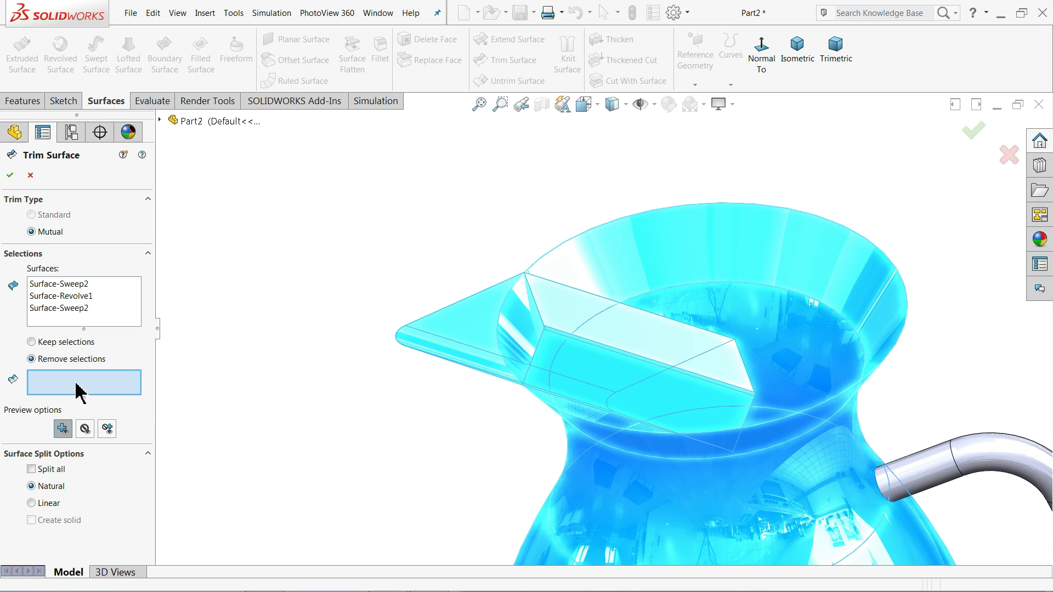
pyautogui.click(577, 371)
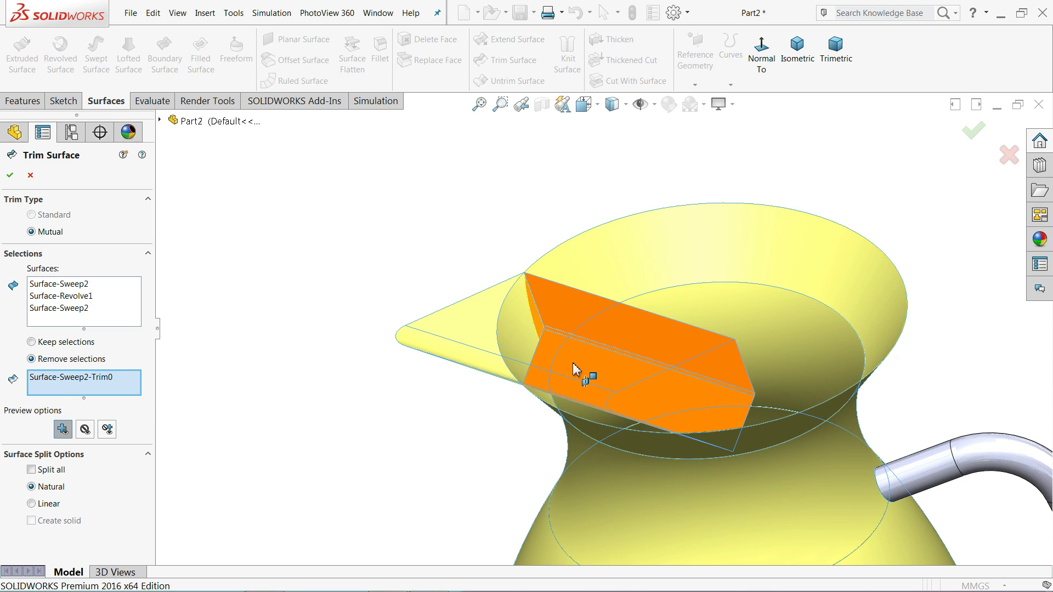
pyautogui.moveTo(343, 425)
pyautogui.mouseDown(button='middle')
pyautogui.moveTo(301, 433)
pyautogui.moveTo(330, 439)
pyautogui.mouseUp(button='middle')
pyautogui.click(451, 374)
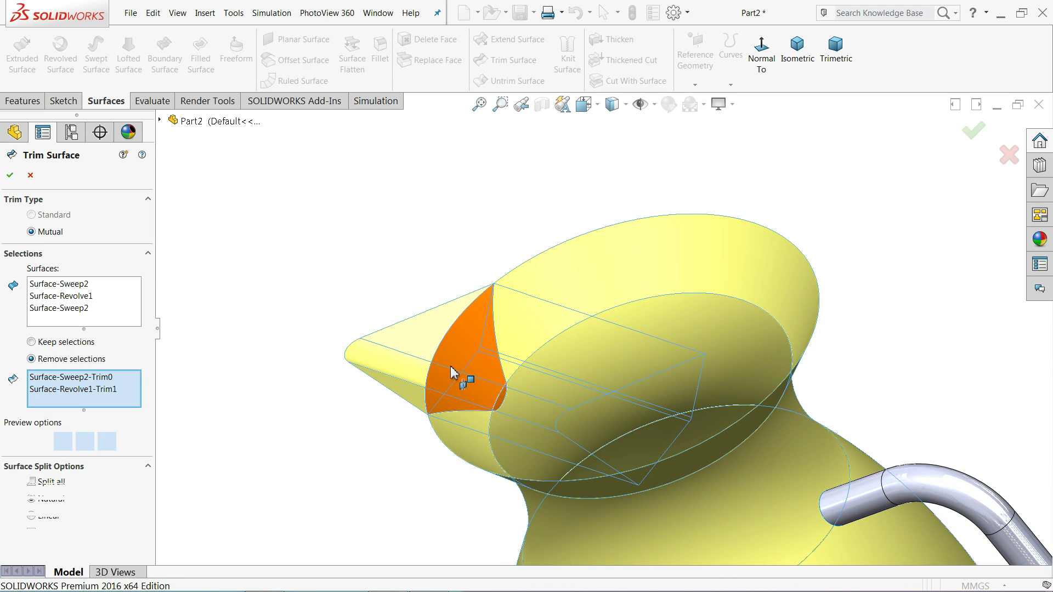
pyautogui.moveTo(341, 492); pyautogui.dragTo(310, 524, button='middle')
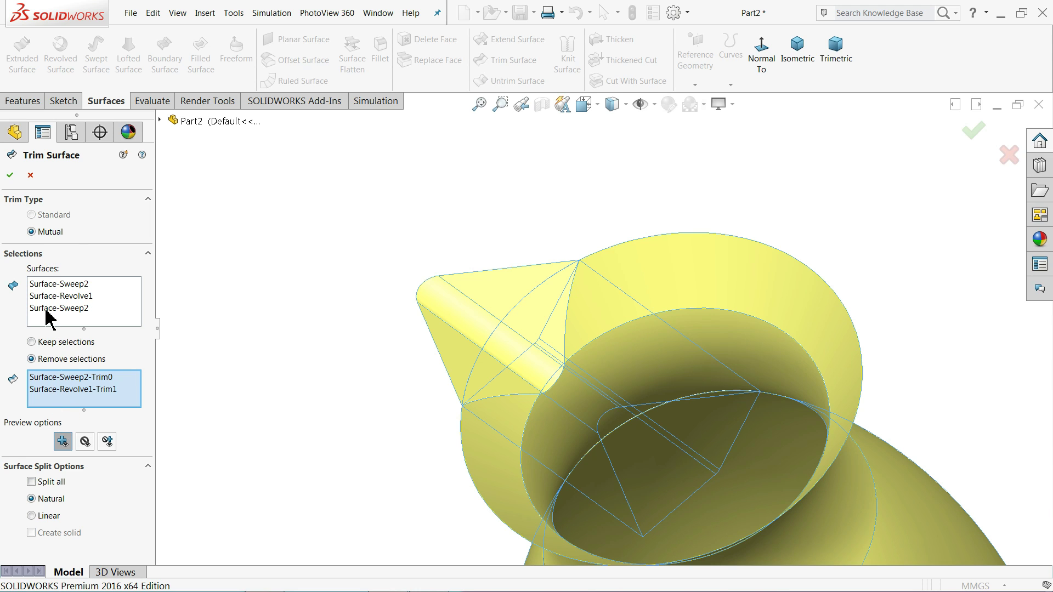
pyautogui.click(10, 176)
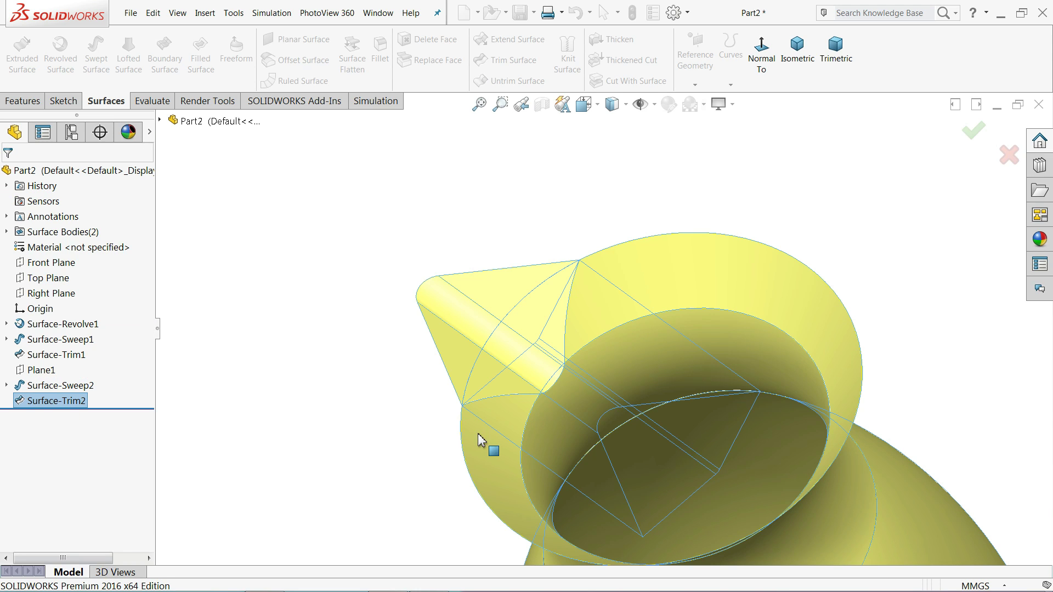
pyautogui.moveTo(400, 382); pyautogui.dragTo(425, 381, button='middle')
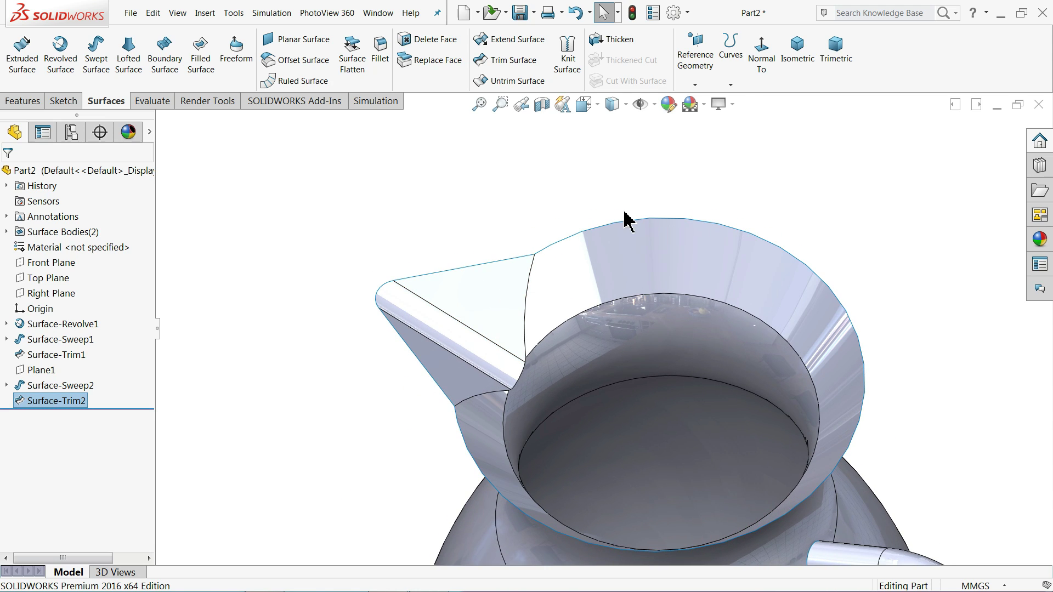
# - Turn off the RealView graphics reflections for the jug model
pyautogui.click(799, 57)
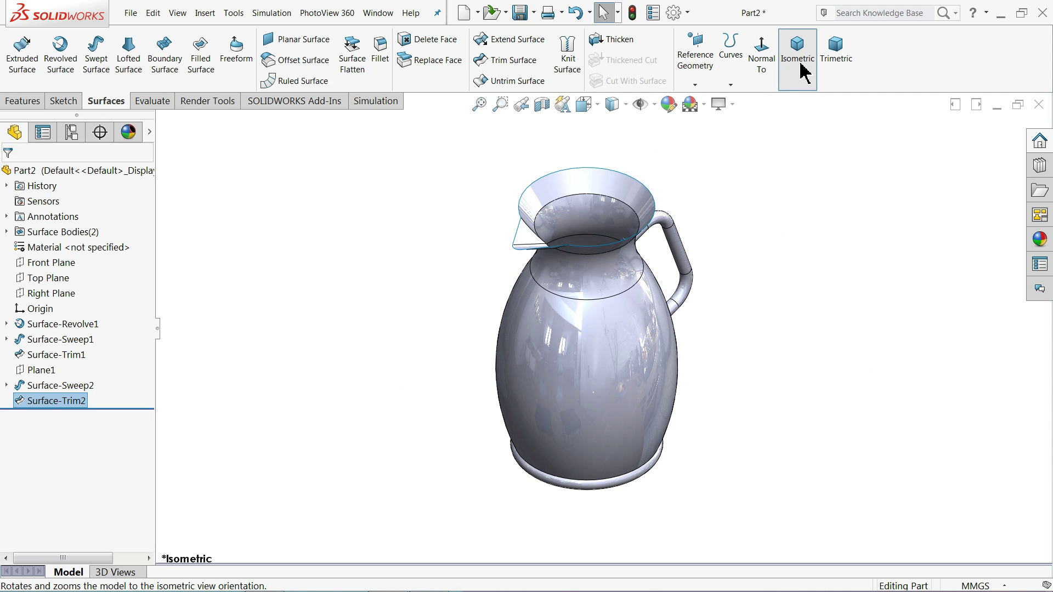
pyautogui.moveTo(687, 300); pyautogui.dragTo(557, 368, button='middle')
pyautogui.click(376, 296)
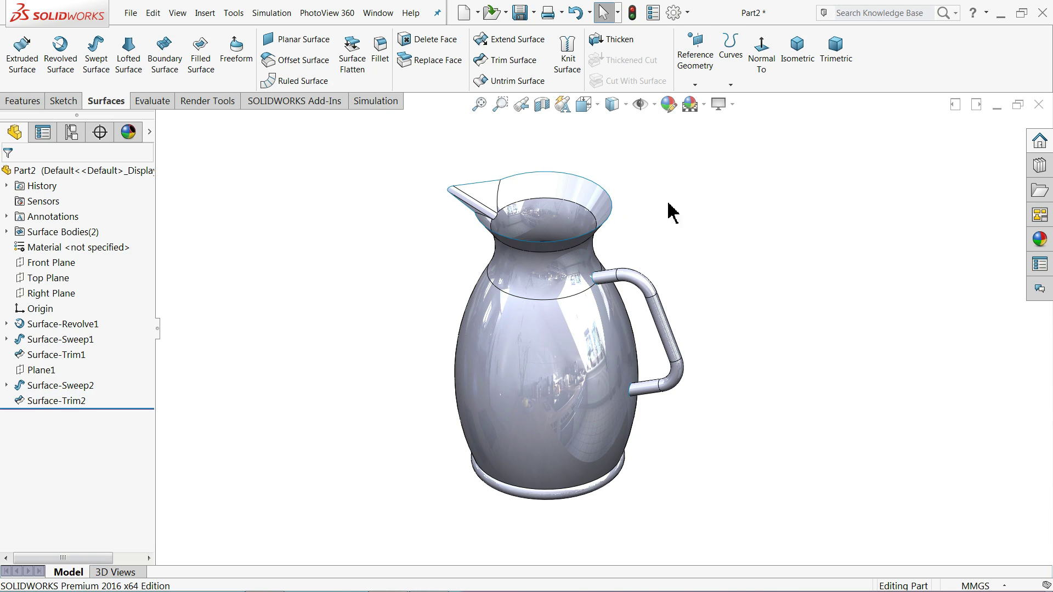
pyautogui.click(730, 107)
pyautogui.click(749, 126)
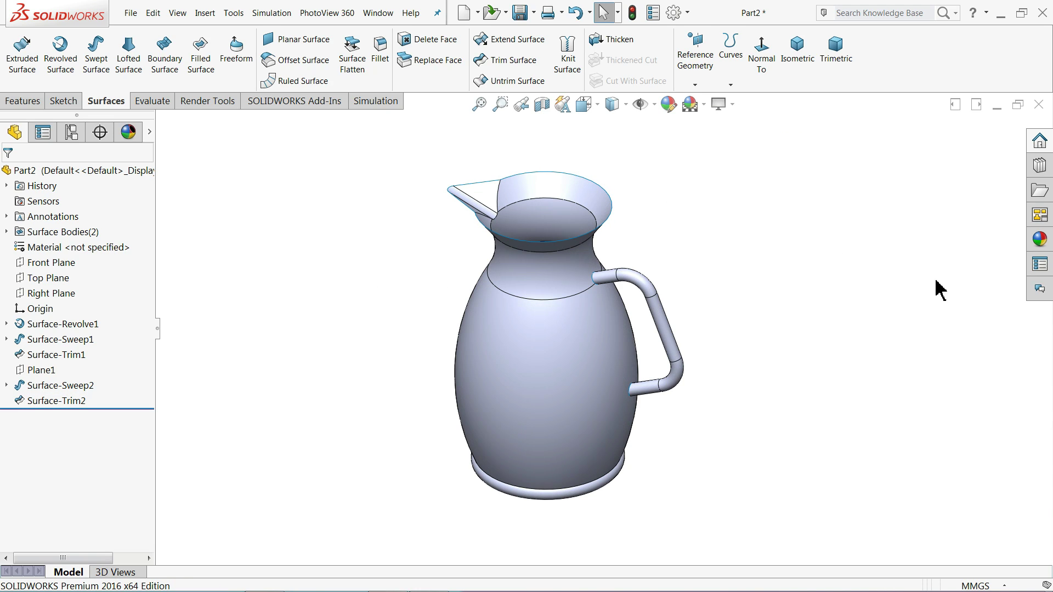
# - Apply the Yellow appearance from the Solid category to the whole jug
pyautogui.click(1040, 239)
pyautogui.doubleClick(957, 513)
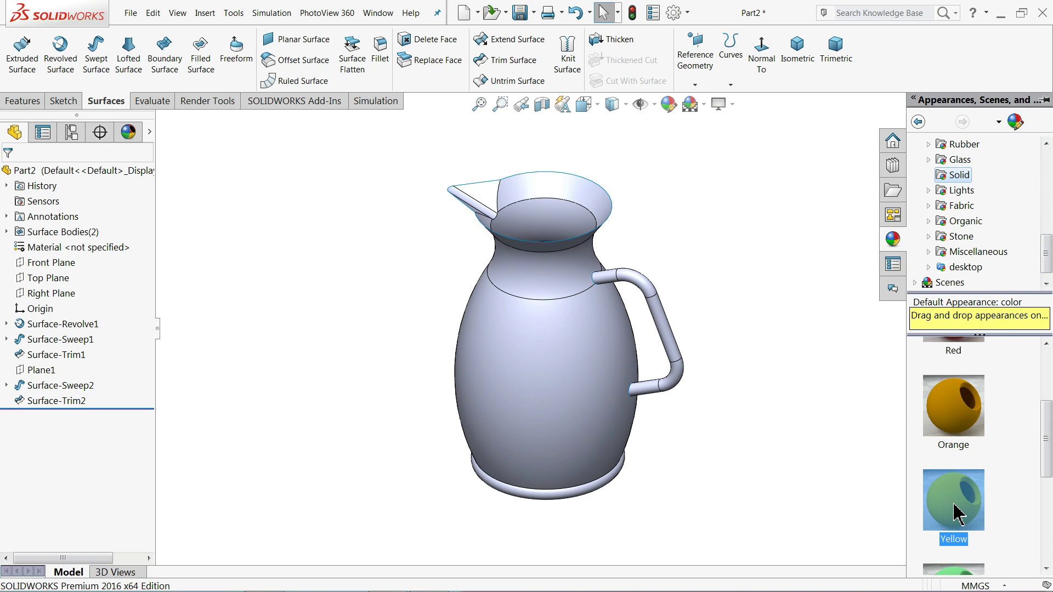
pyautogui.moveTo(657, 250)
pyautogui.mouseDown(button='middle')
pyautogui.moveTo(667, 265)
pyautogui.moveTo(662, 252)
pyautogui.mouseUp(button='middle')
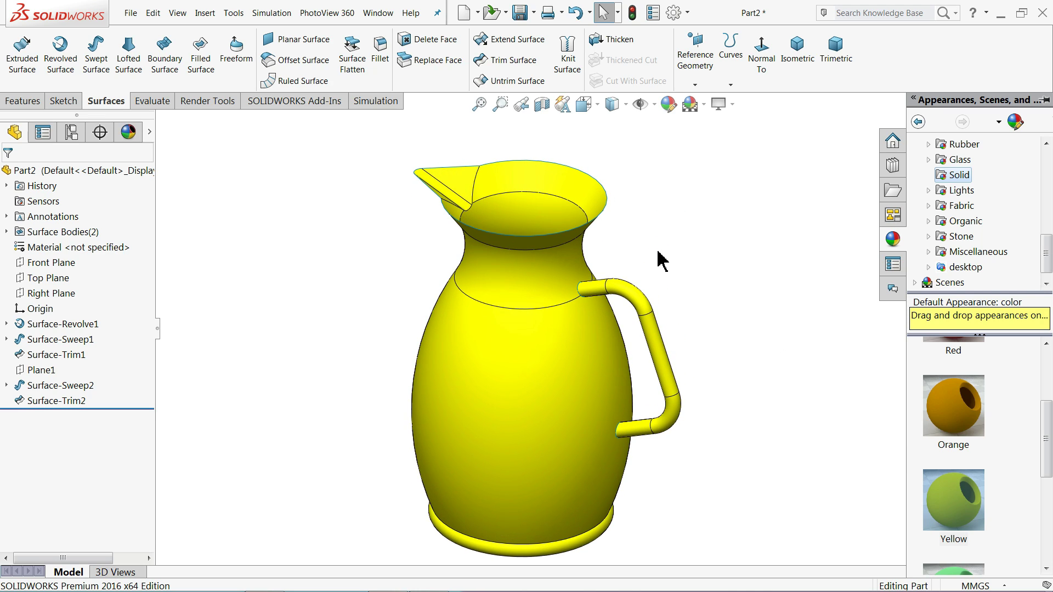
pyautogui.click(655, 248)
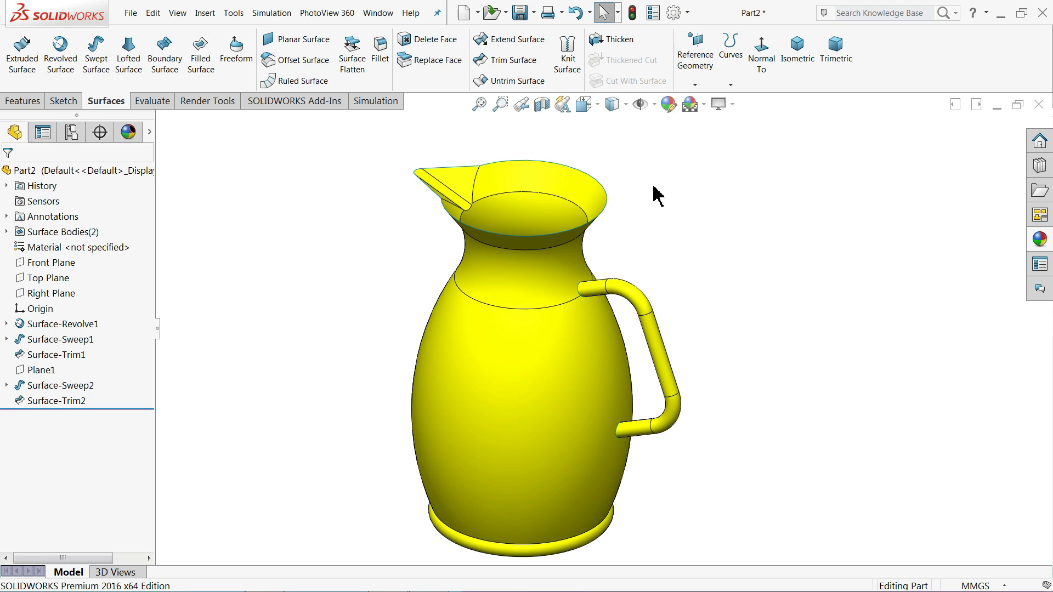
pyautogui.click(637, 44)
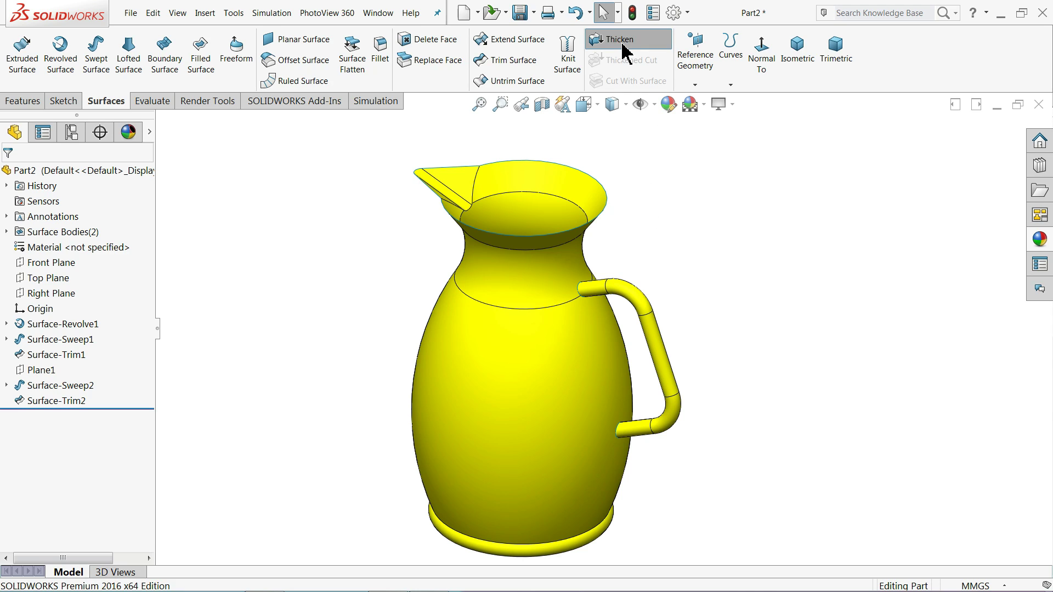
pyautogui.click(507, 371)
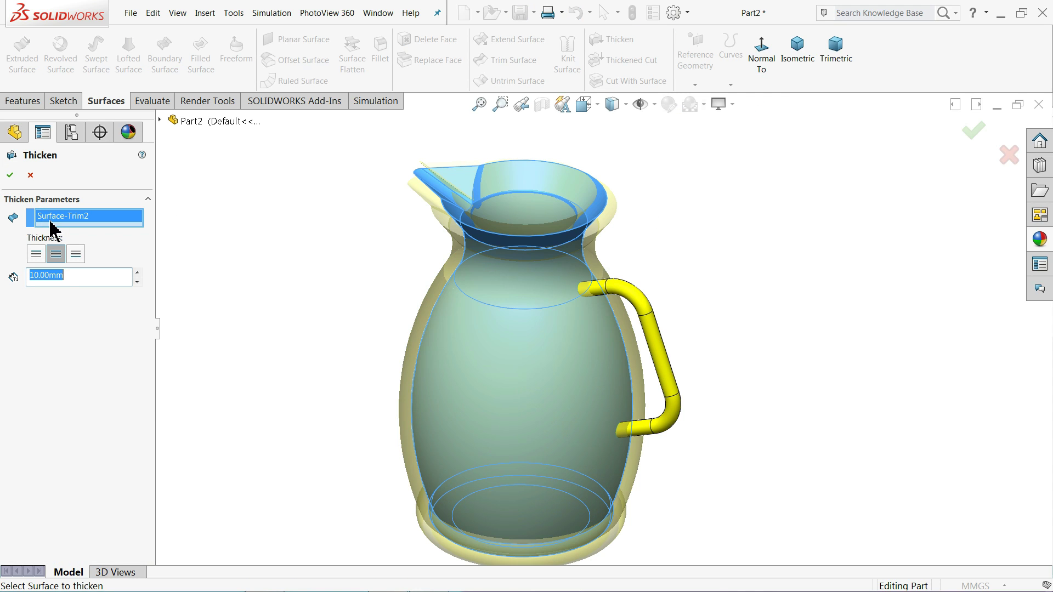
pyautogui.click(30, 175)
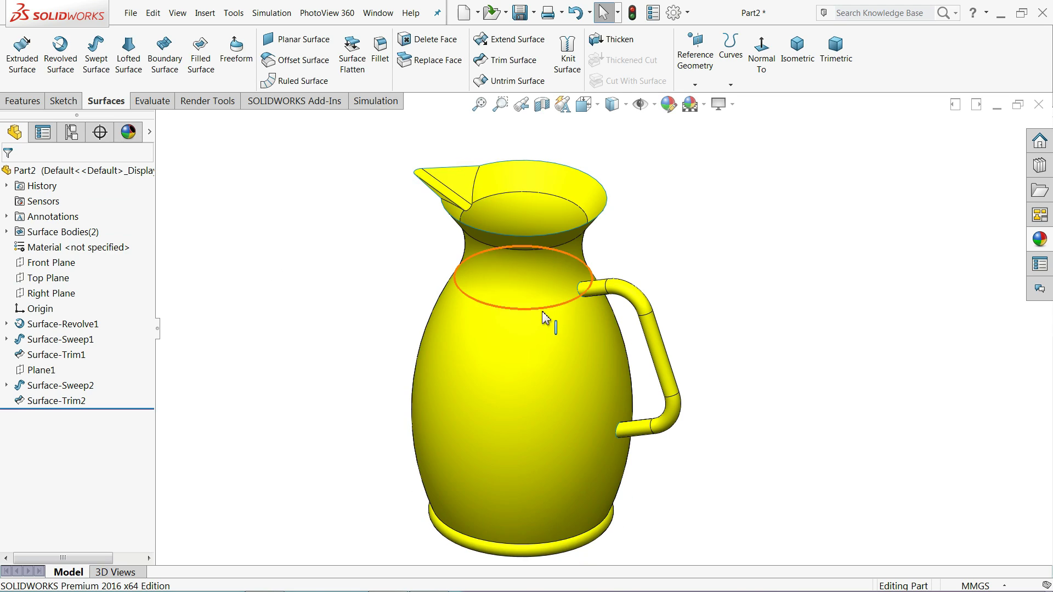
pyautogui.moveTo(592, 331); pyautogui.dragTo(589, 335, button='middle')
pyautogui.moveTo(589, 335); pyautogui.dragTo(591, 335, button='middle')
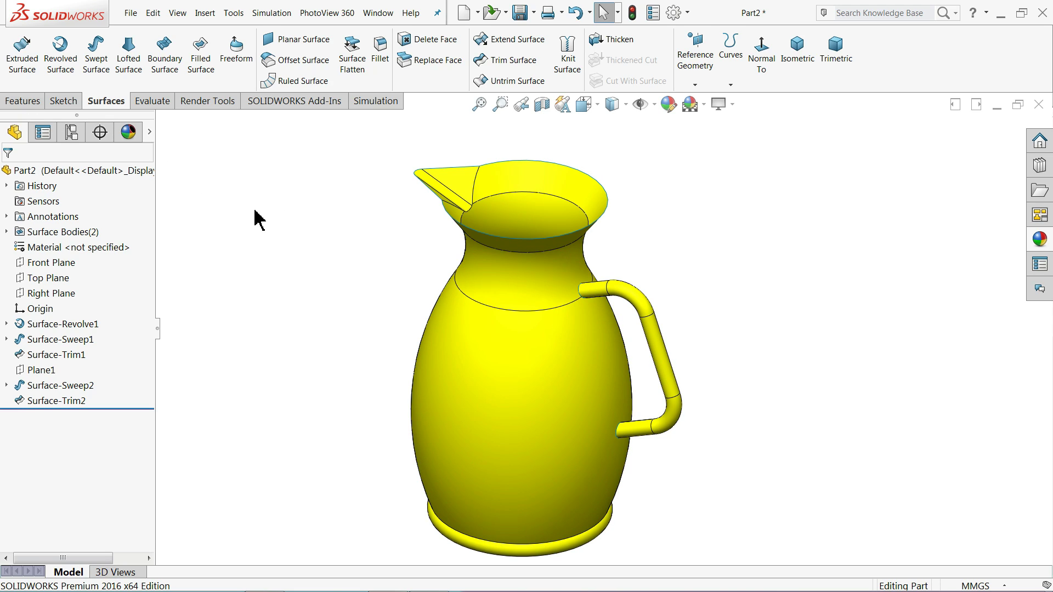
# - Thicken the trimmed jug body and spout surface by 1 mm, using the both-sides thickness option
pyautogui.click(613, 49)
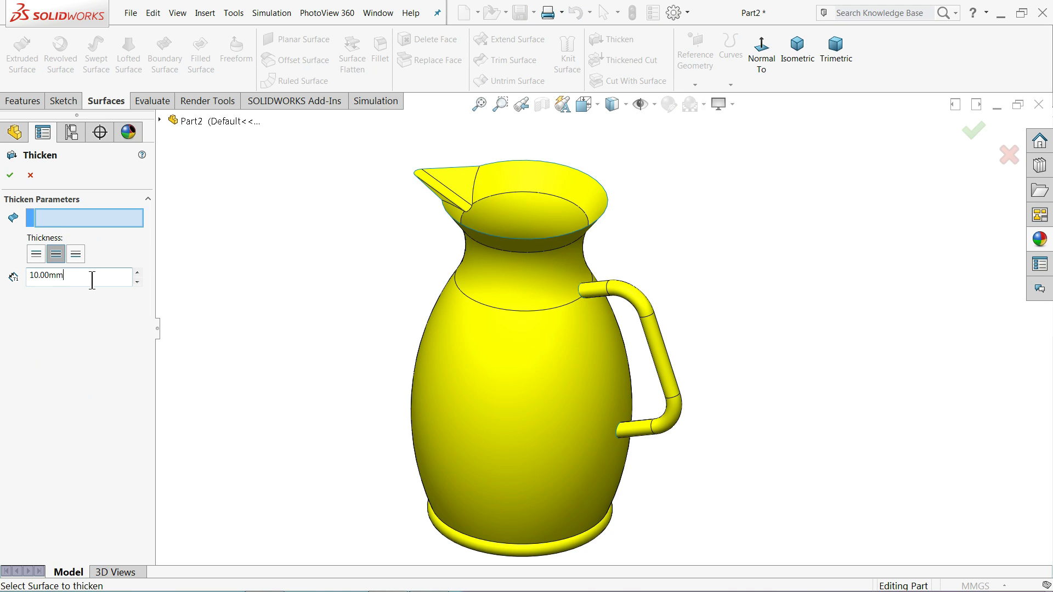
pyautogui.doubleClick(93, 280)
pyautogui.write('1')
pyautogui.press('Return')
pyautogui.click(509, 270)
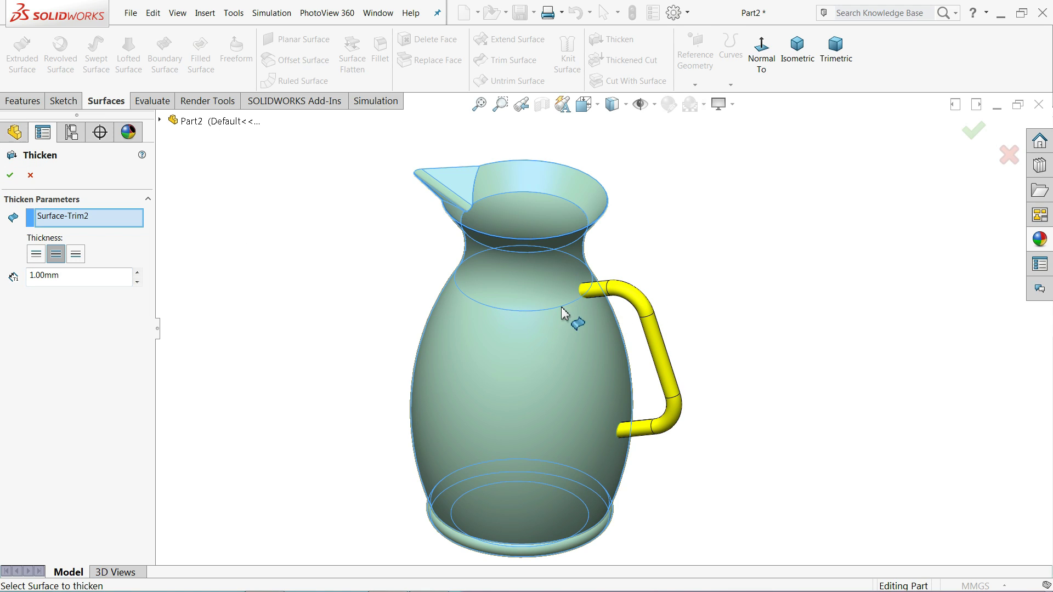
pyautogui.click(10, 175)
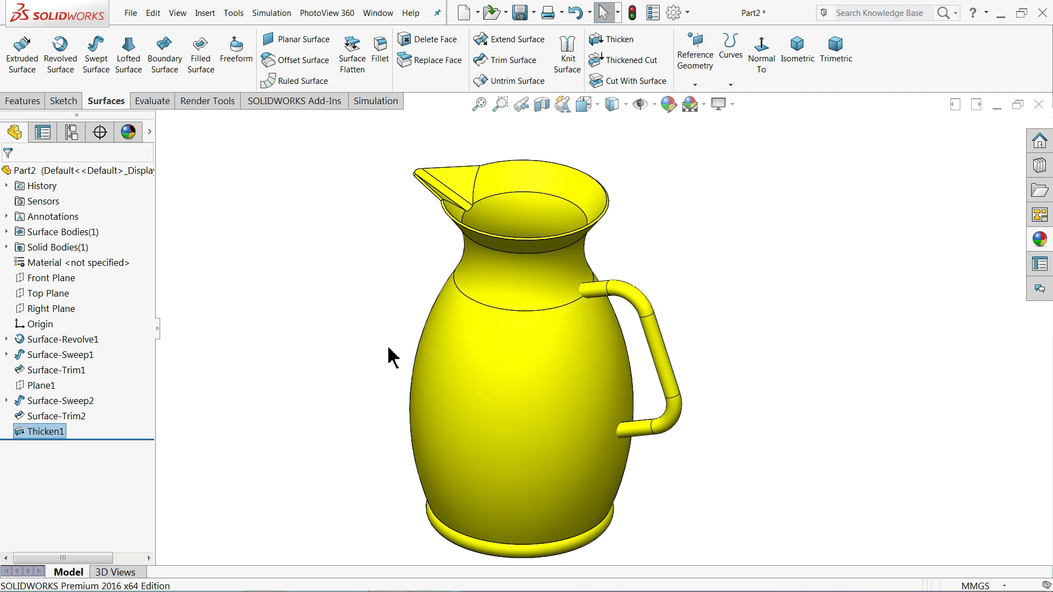
pyautogui.moveTo(389, 356); pyautogui.dragTo(370, 344, button='middle')
pyautogui.click(310, 374)
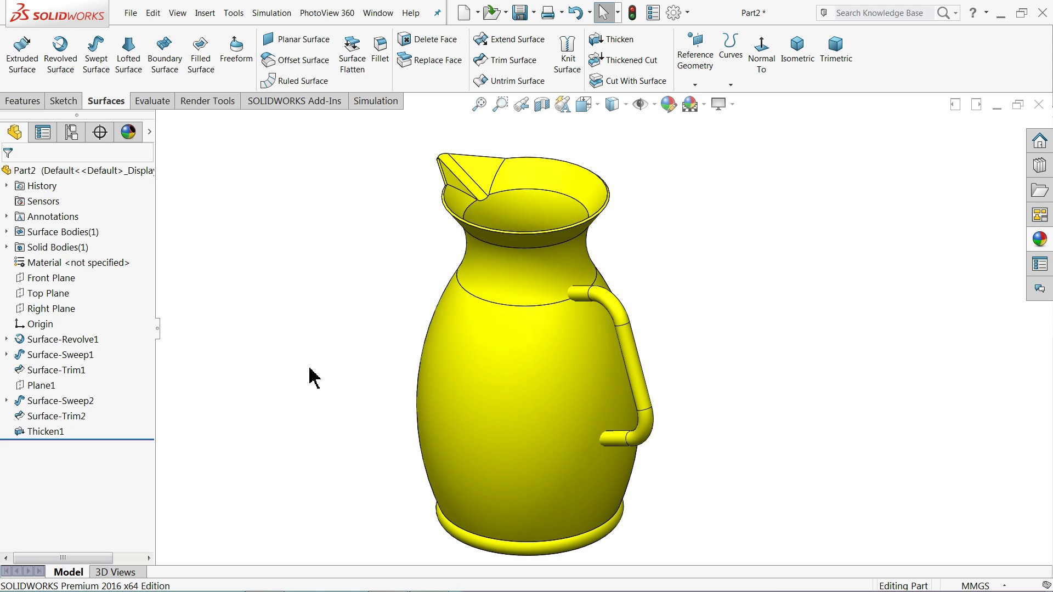
pyautogui.moveTo(618, 411); pyautogui.dragTo(588, 387, button='middle')
pyautogui.moveTo(571, 350); pyautogui.dragTo(423, 499, button='middle')
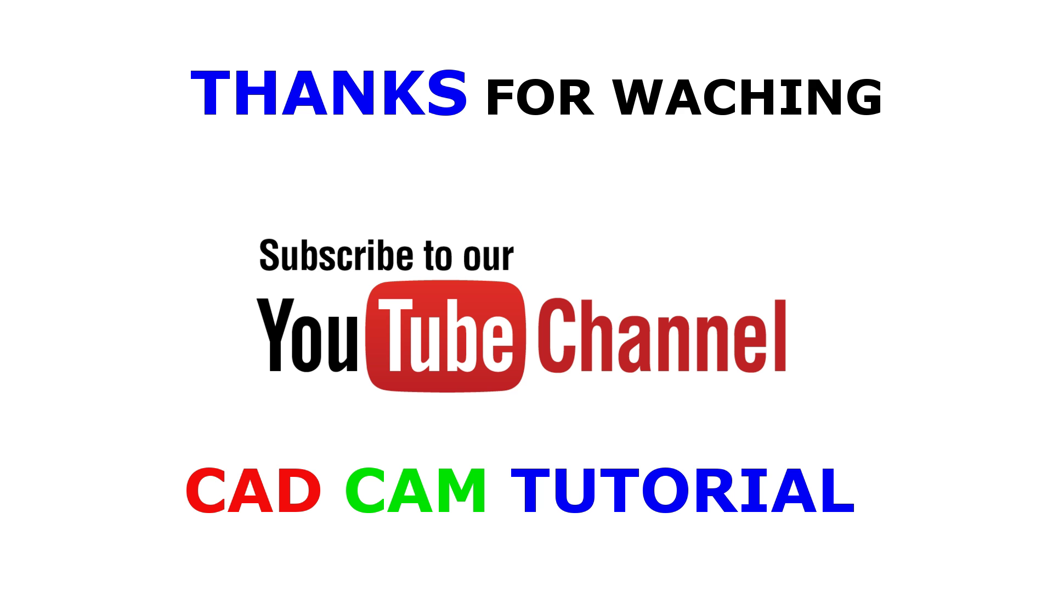